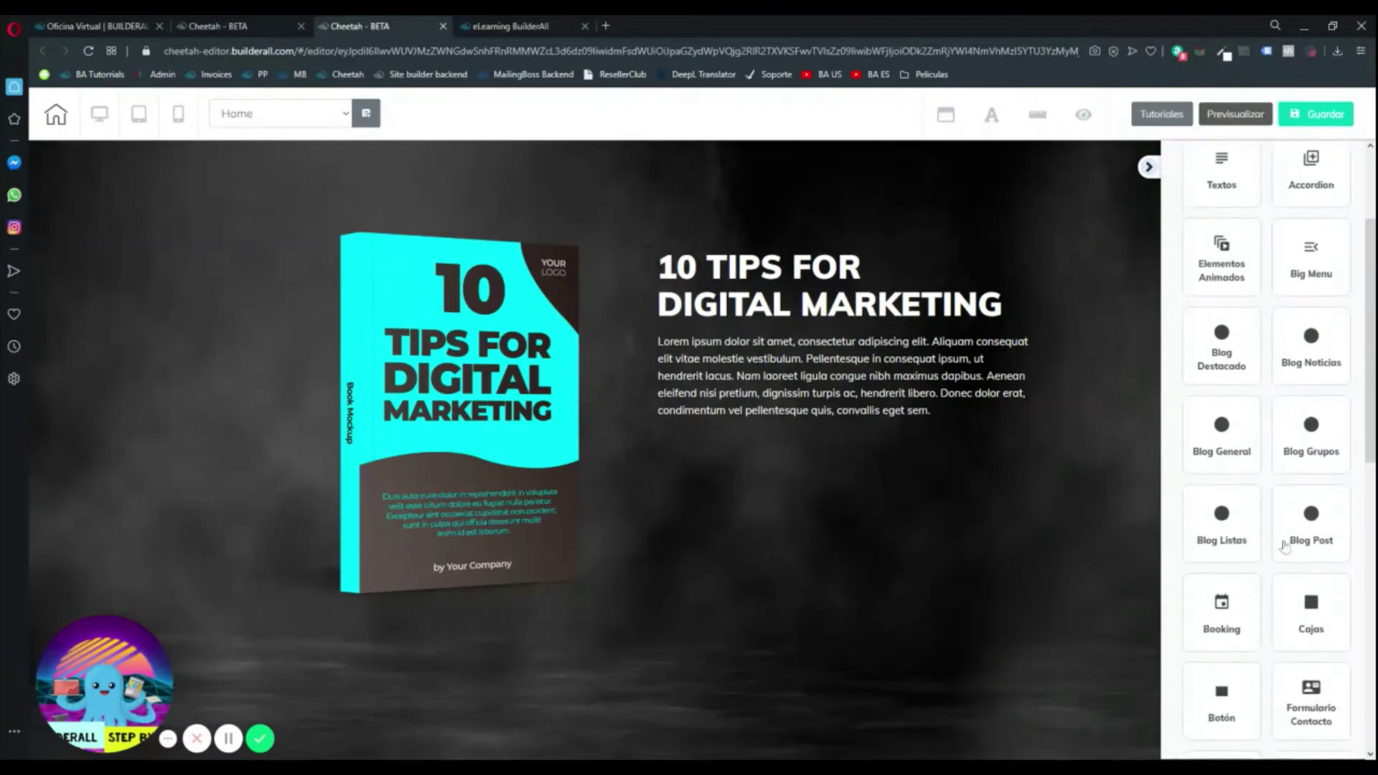
Place a Register Now button below the paragraph and retitle it 'Compralo ahora!'
left_click(1236, 655)
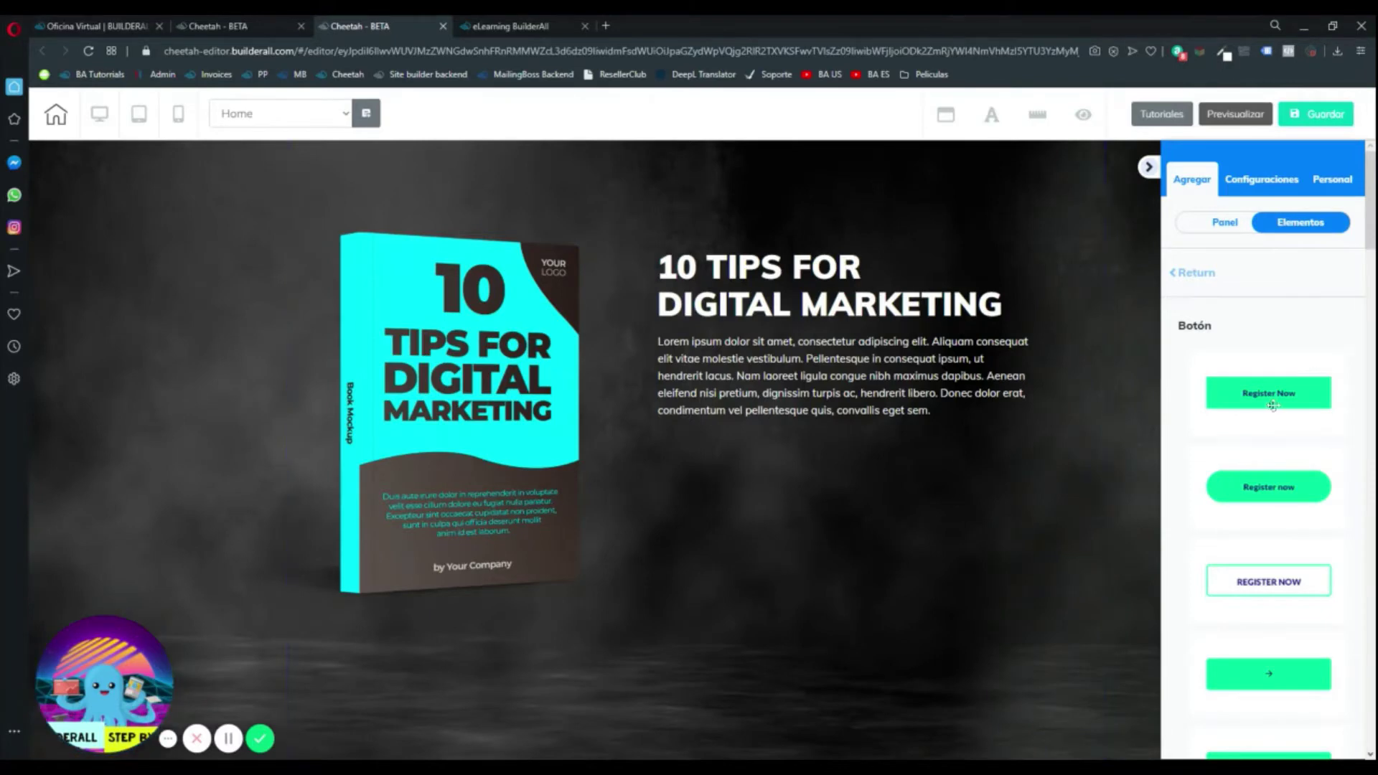
left_click_drag(1273, 406, 775, 514)
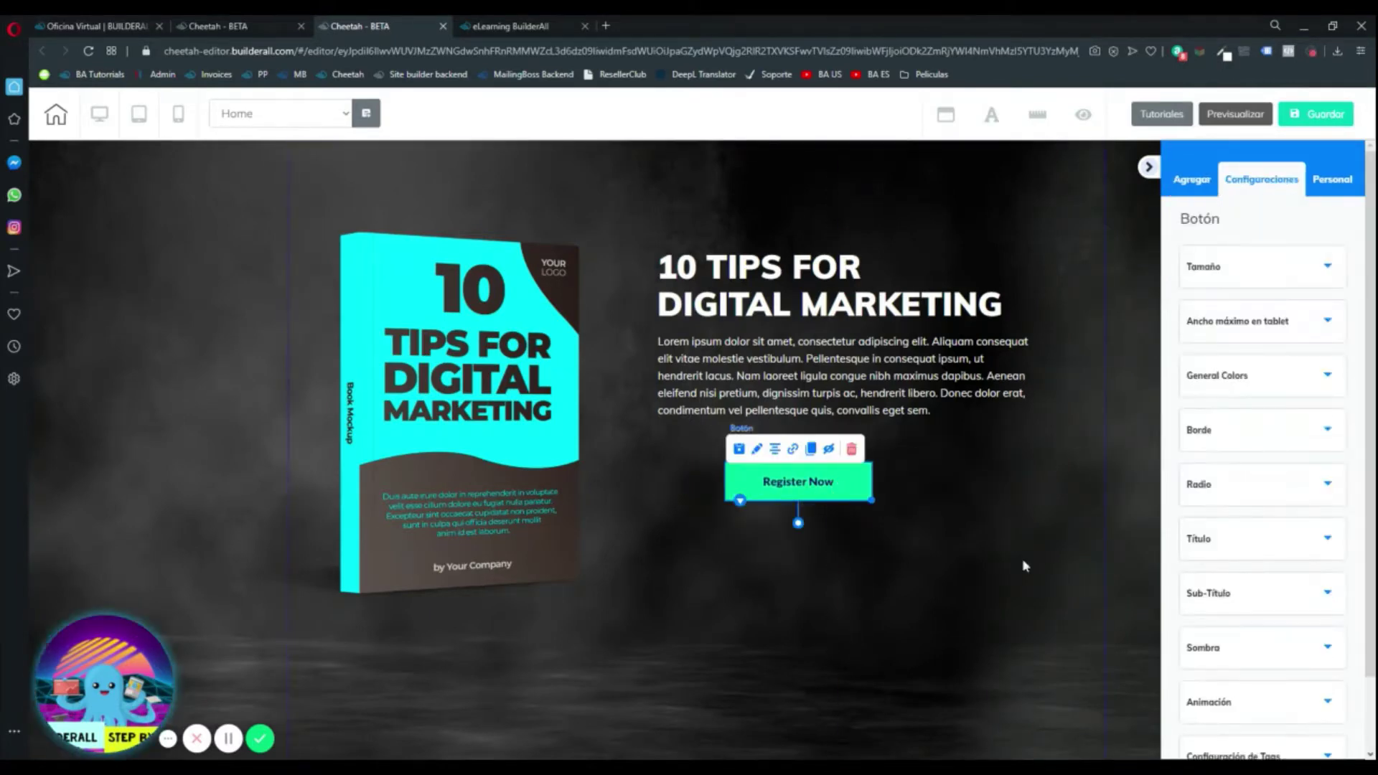
left_click(1220, 545)
left_click_drag(1256, 611, 1178, 612)
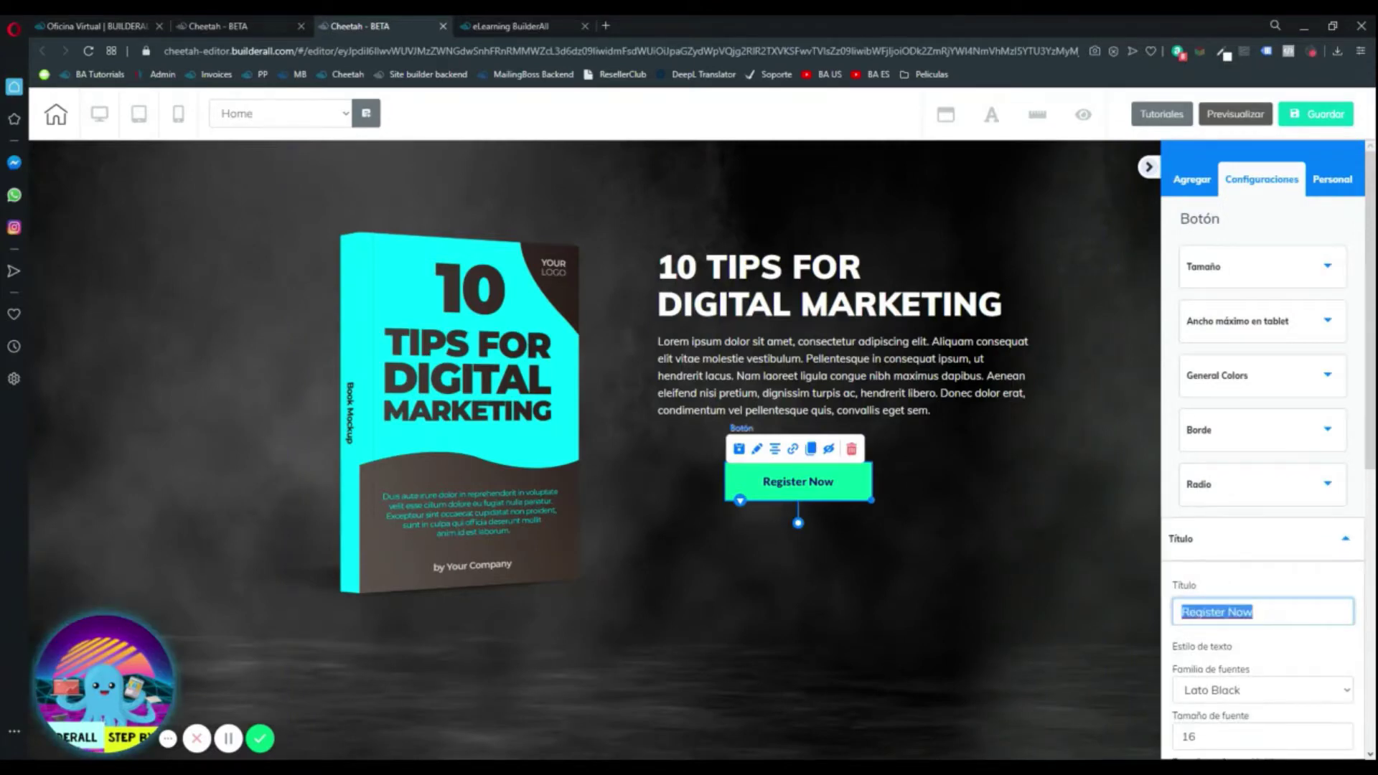
type("Comra")
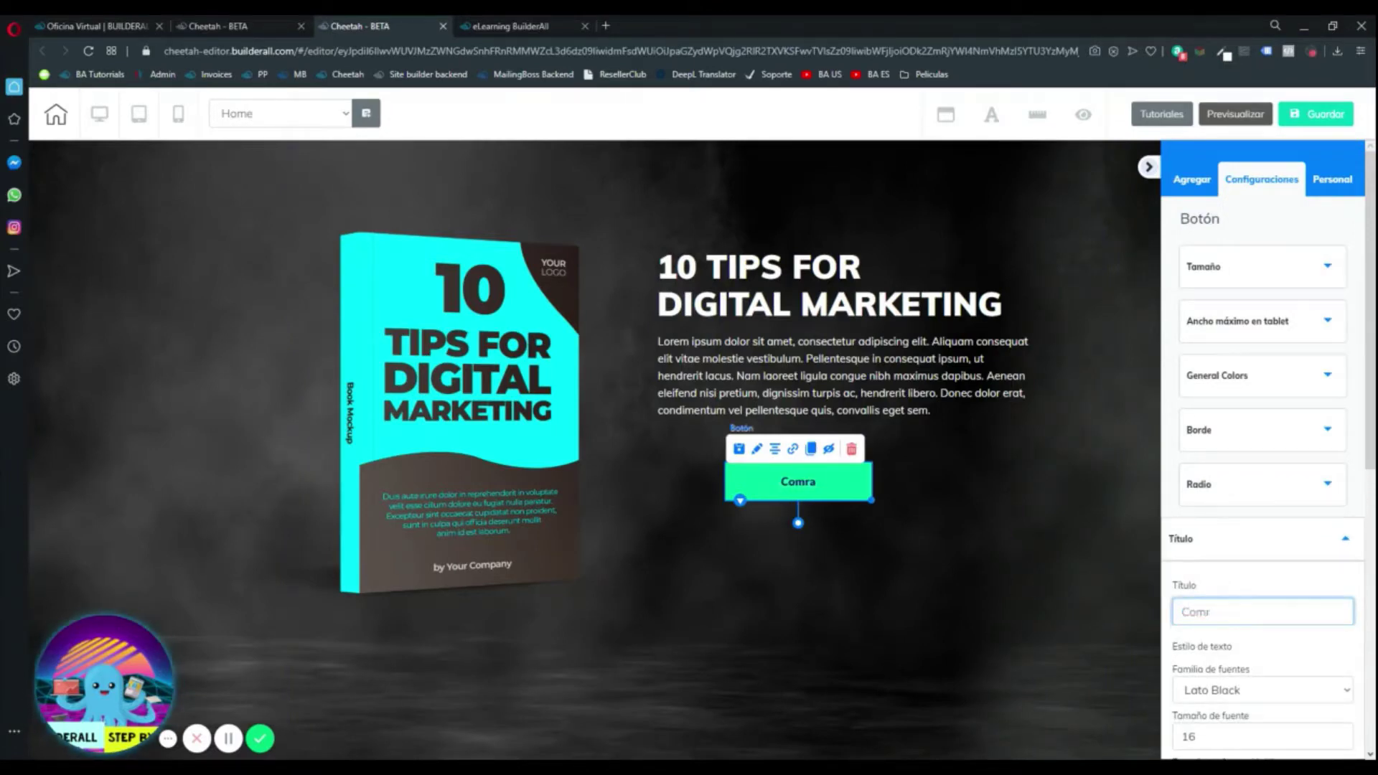
key("BackSpace")
type("pralo ahora")
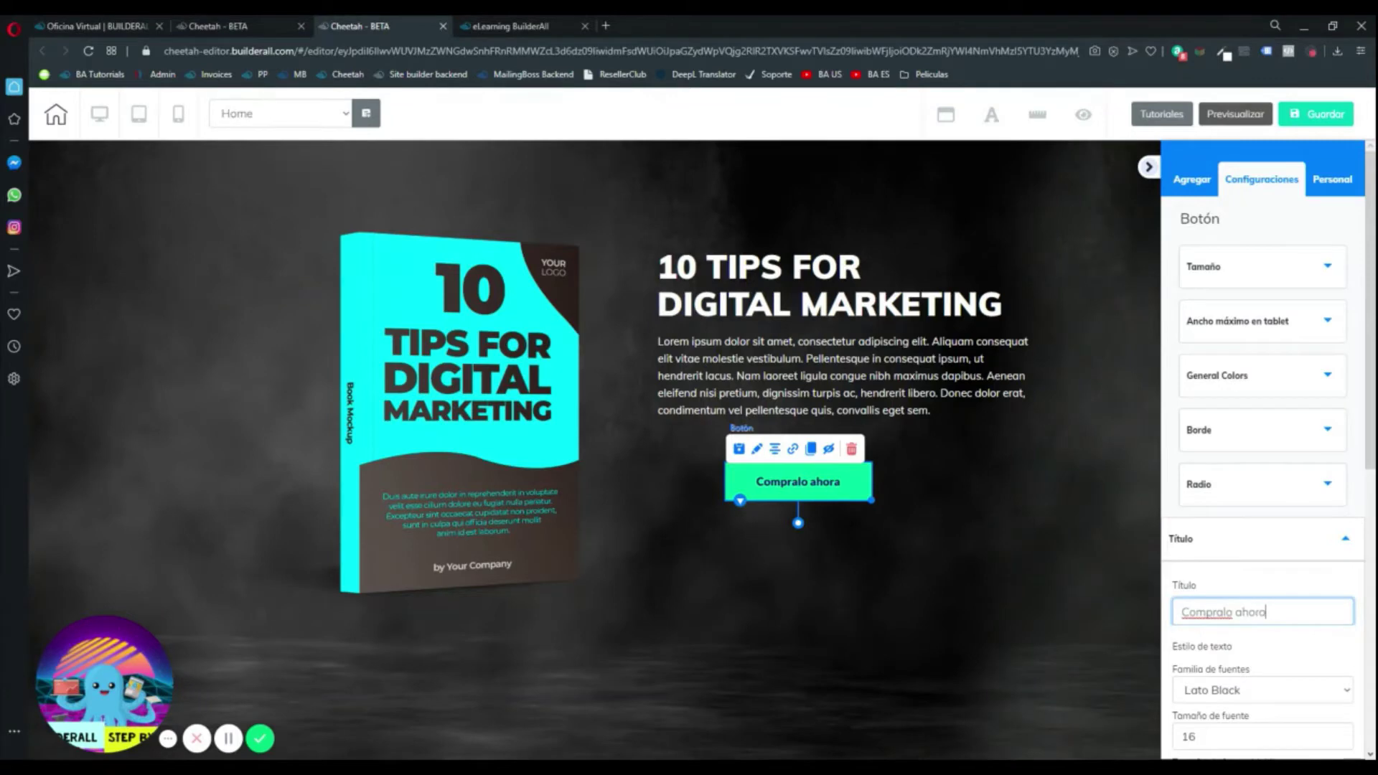
type("!")
Enter 'Si lo quiero' as the button's subtext
scroll(1242, 430, "down", 2)
left_click(1240, 396)
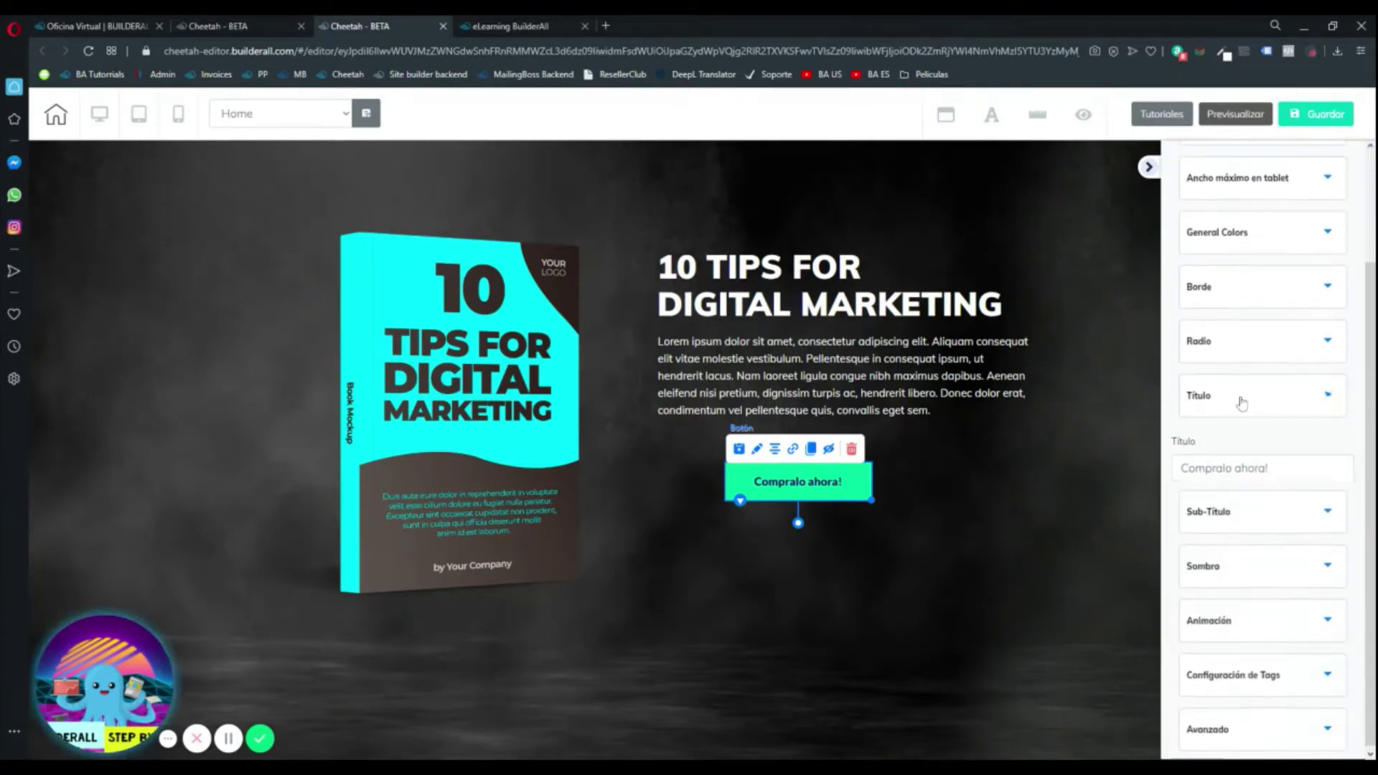
left_click(1221, 505)
scroll(1232, 587, "down", 1)
left_click(1220, 522)
type("Si lo quiero!")
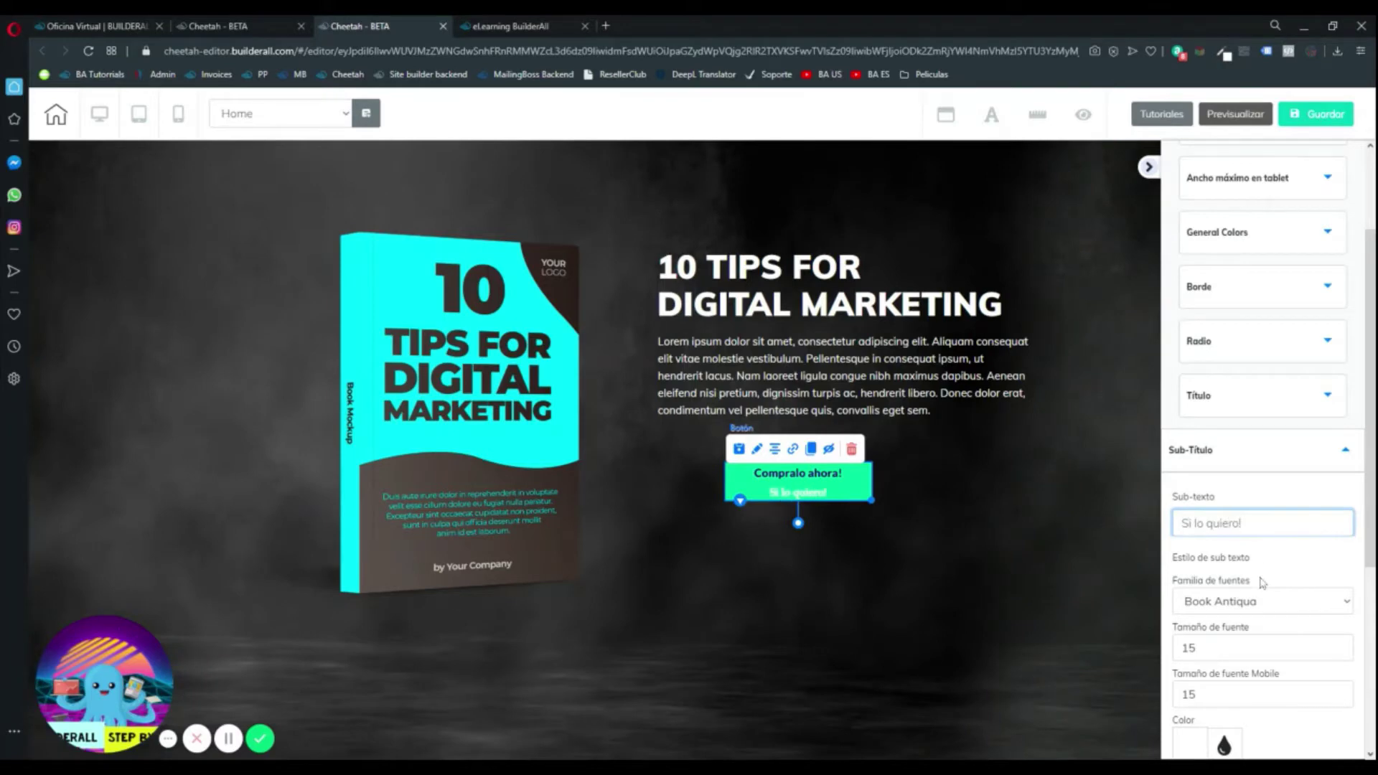
scroll(1262, 582, "down", 1)
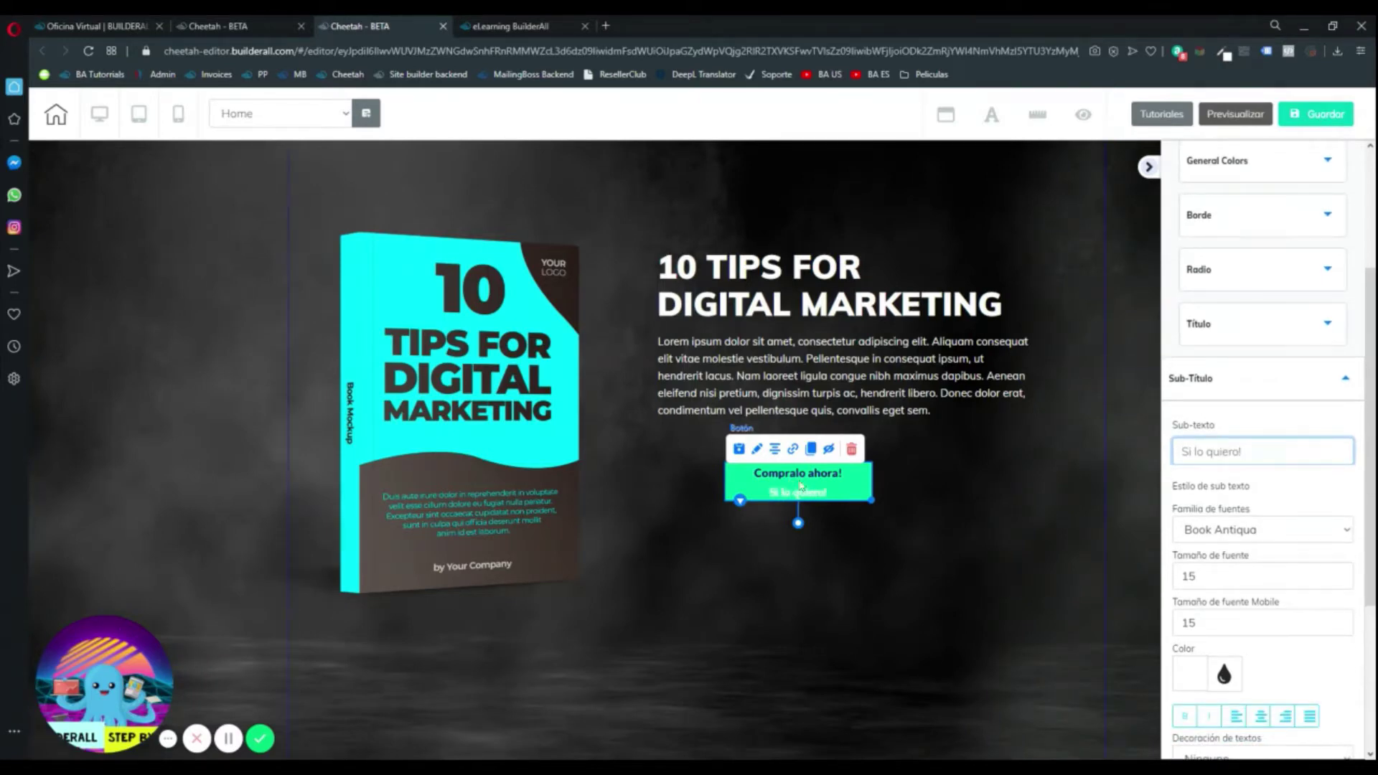
Check the title's text colour, then return to the subtitle settings
left_click(1235, 327)
scroll(1176, 634, "down", 1)
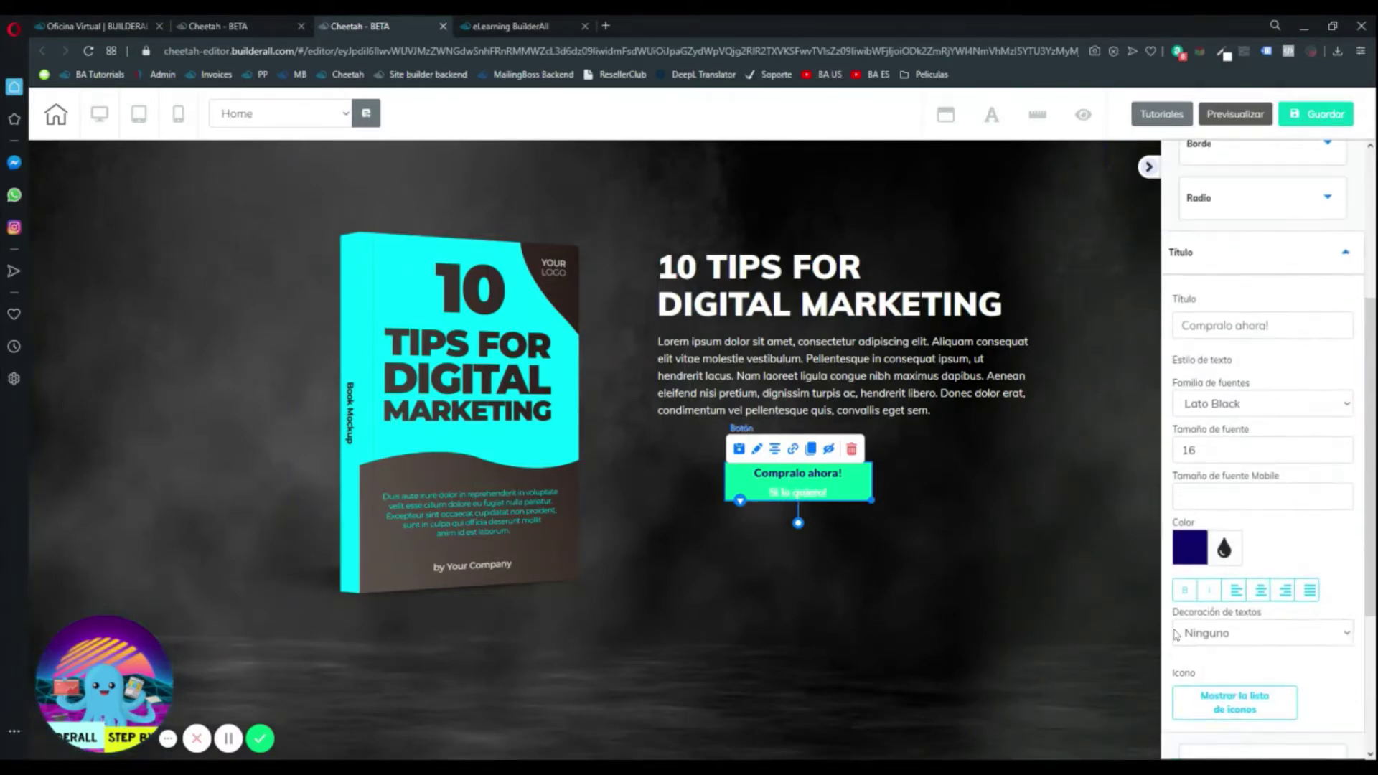
left_click(1213, 552)
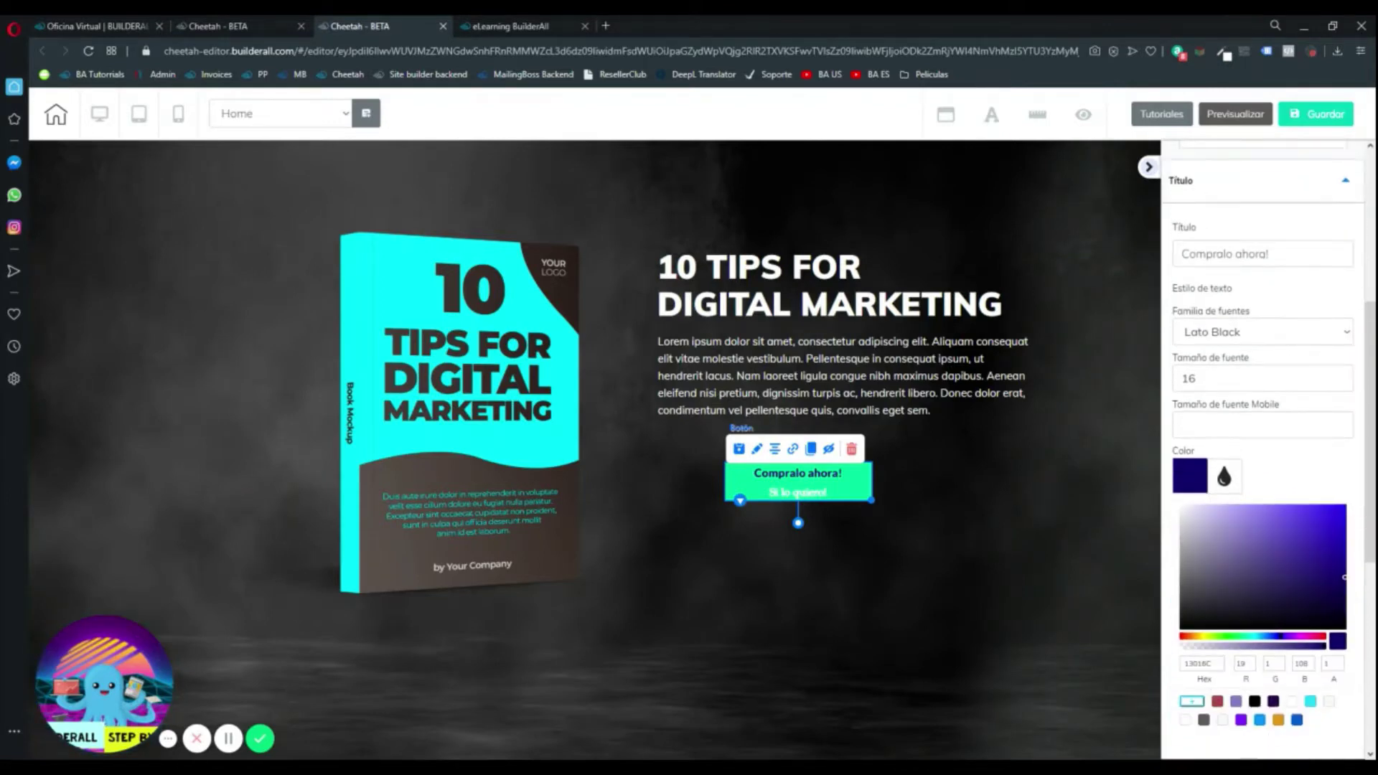
left_click(1225, 477)
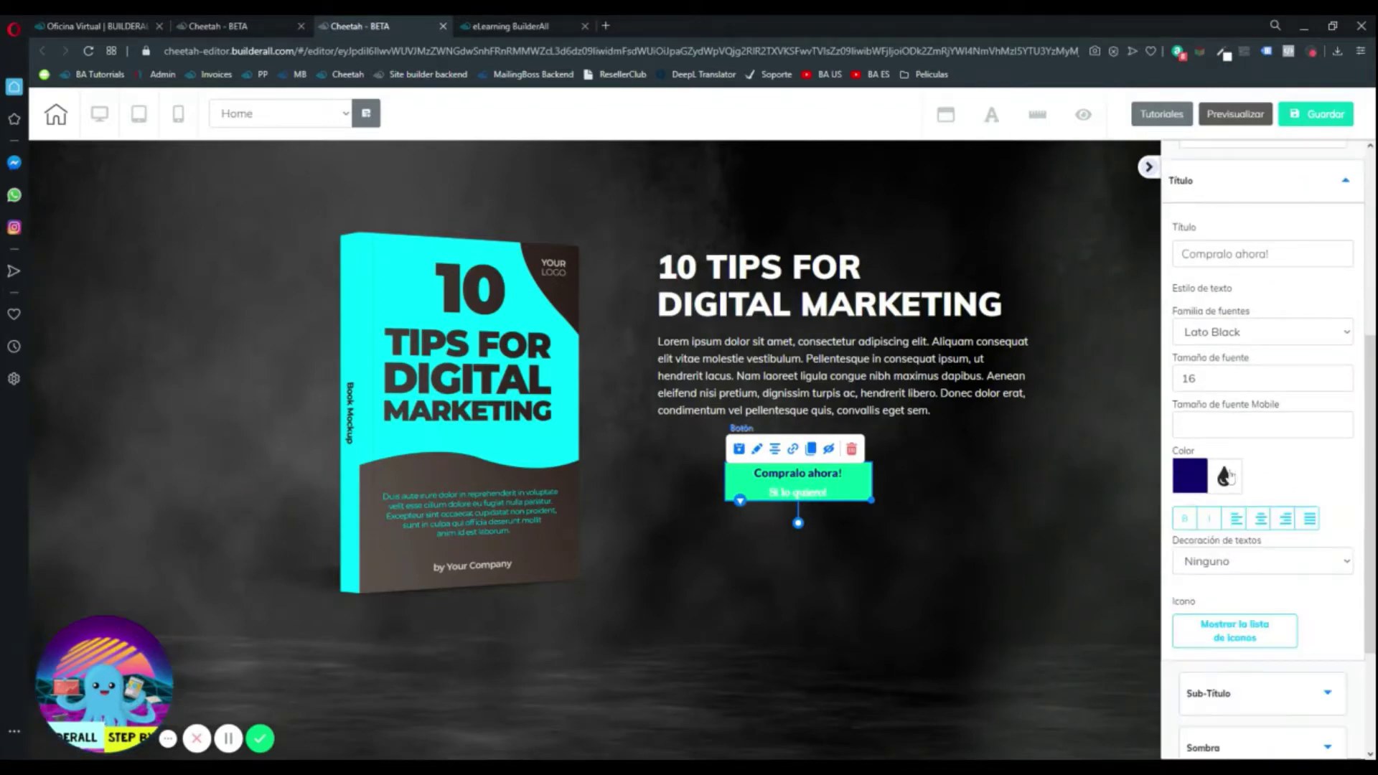
left_click(1220, 180)
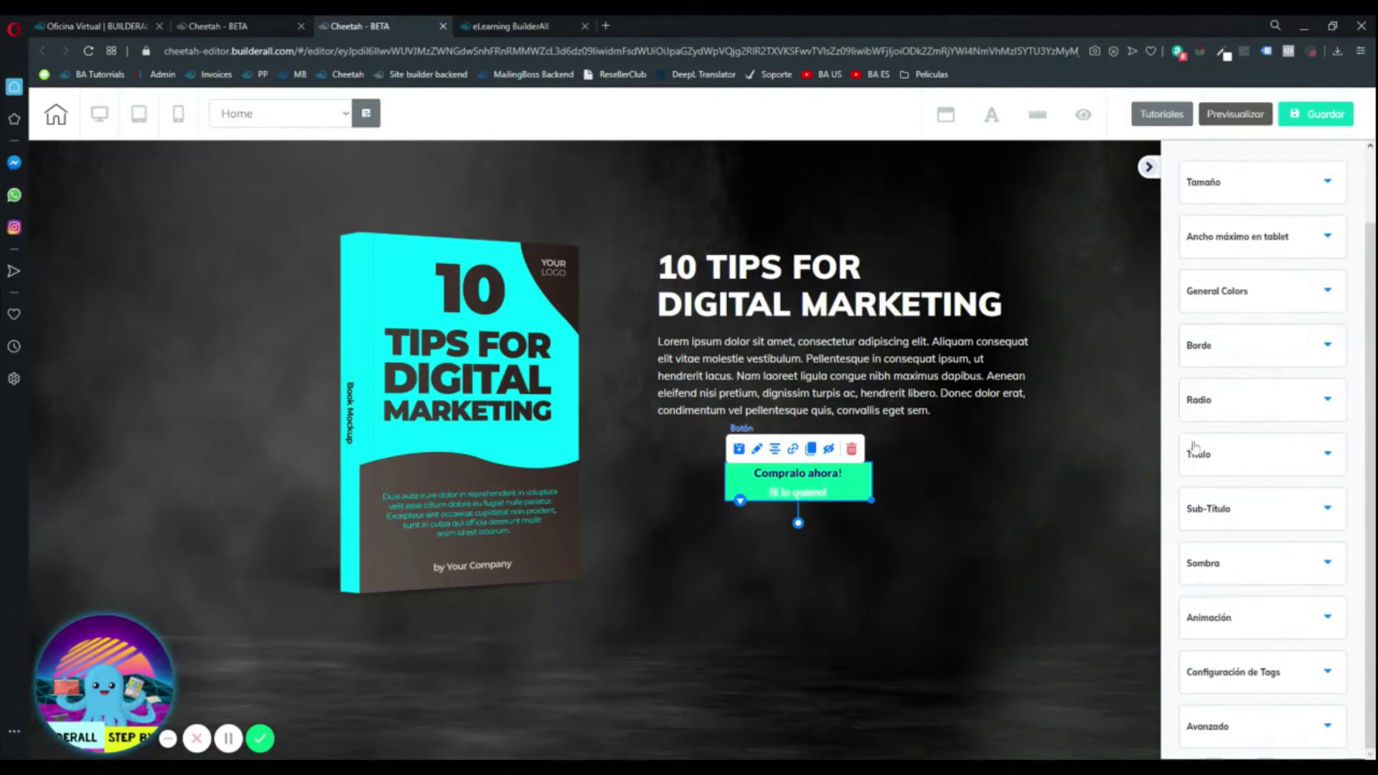
Style the 'Si lo quiero!' subtext dark navy 13016C, Lato Black, size 16
left_click(1220, 494)
left_click(1196, 529)
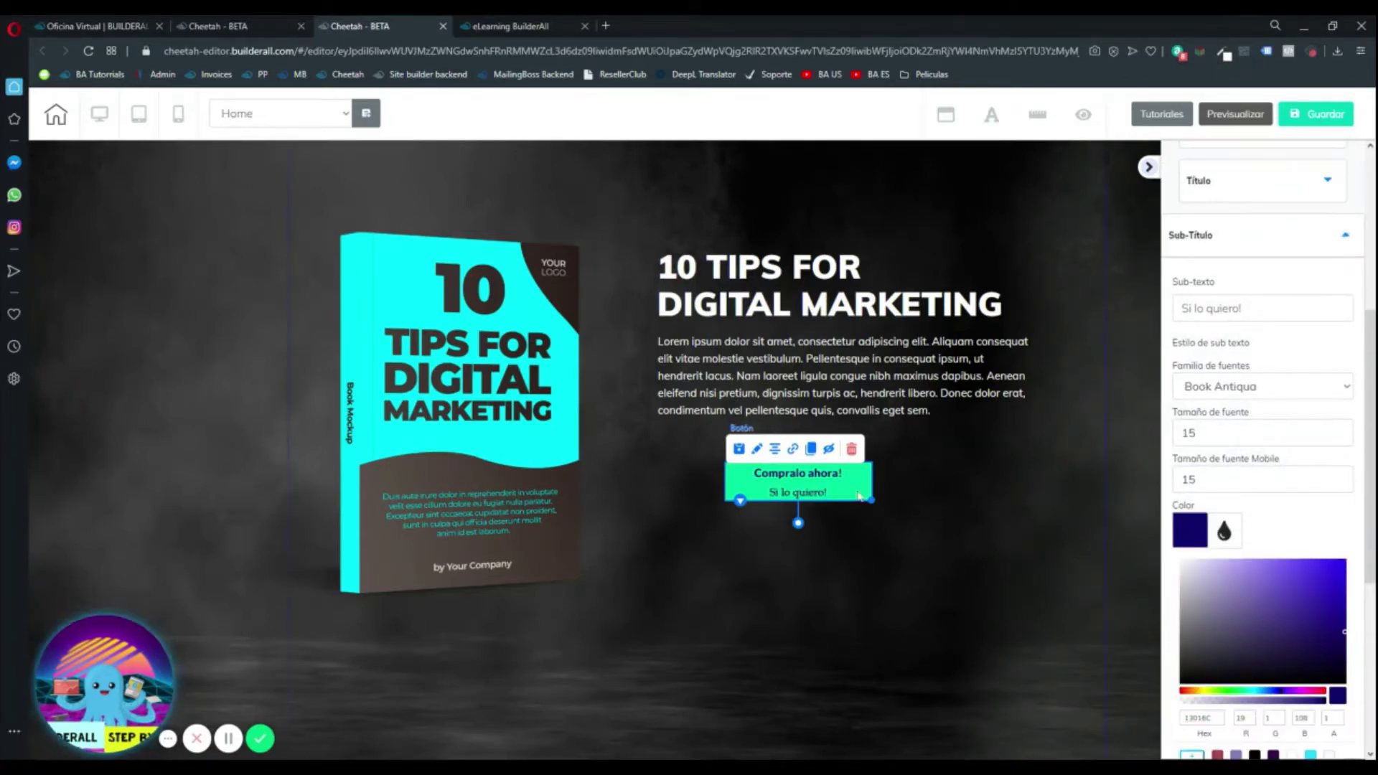
left_click(1187, 337)
left_click(1221, 265)
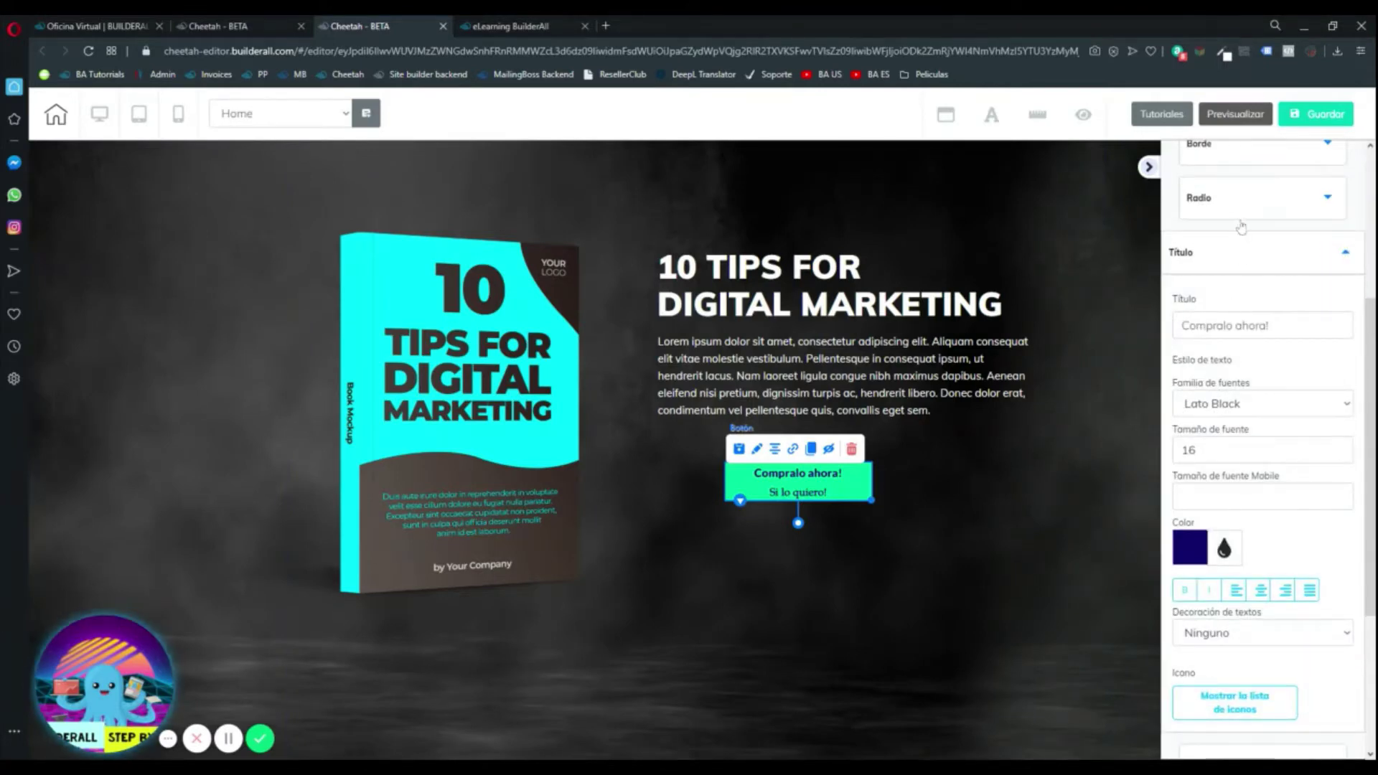
left_click(1249, 252)
left_click(1213, 506)
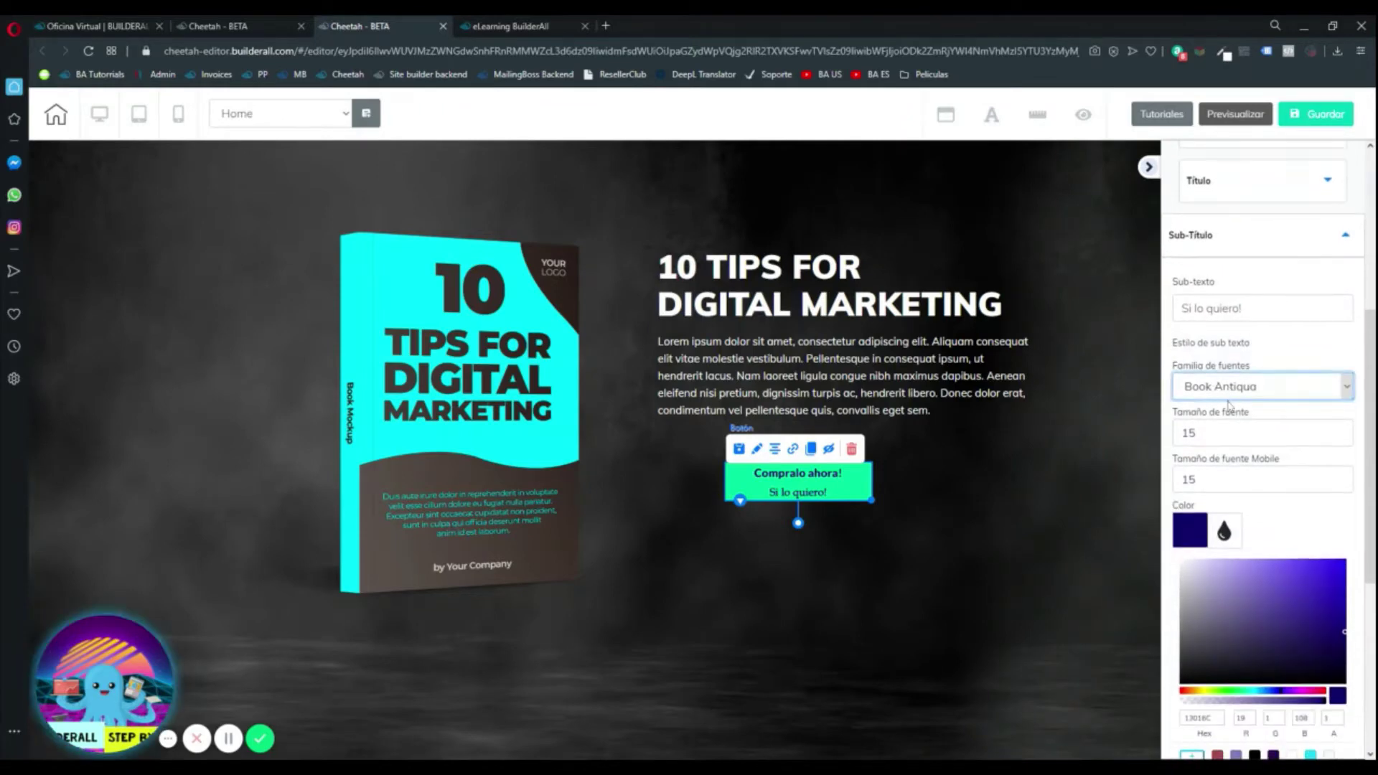
left_click(1227, 405)
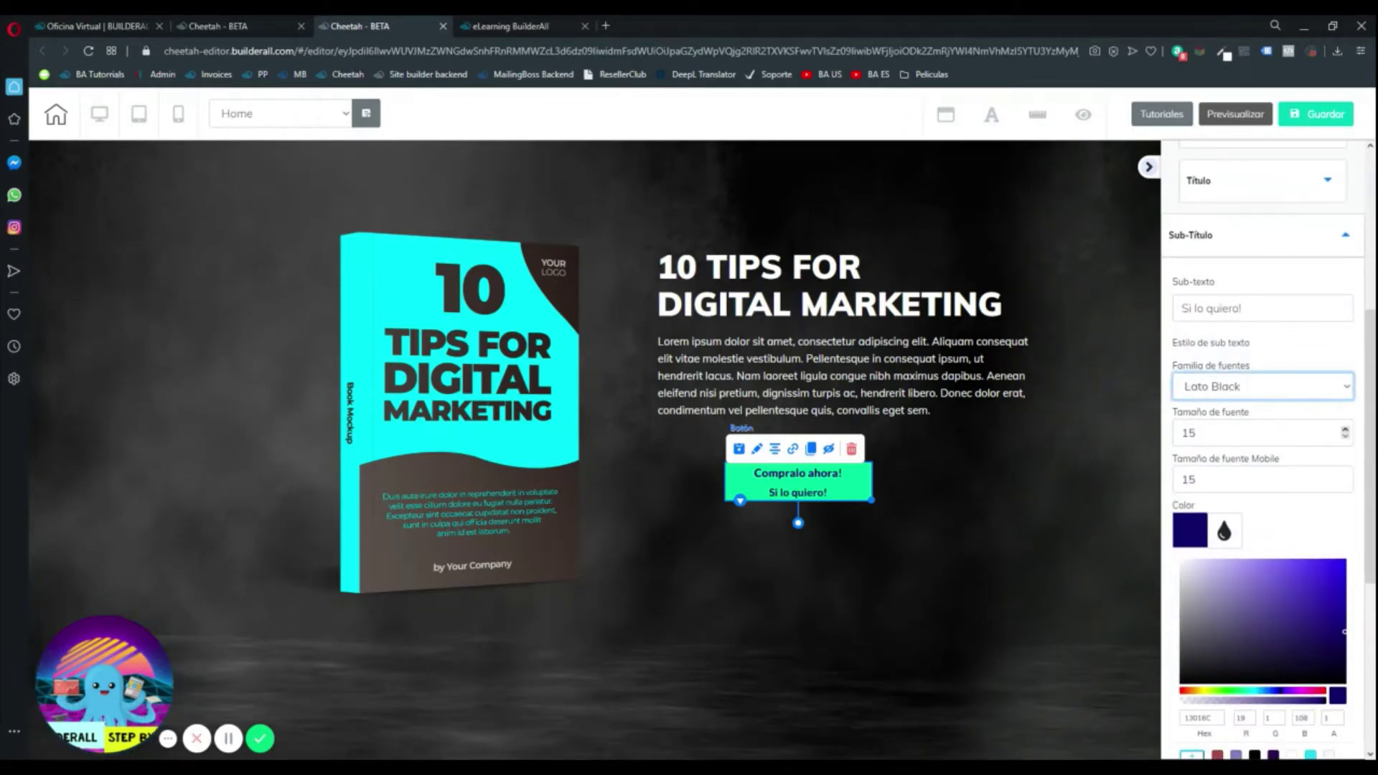
left_click(1345, 429)
Enlarge the 'Compralo ahora!' button wider and taller with its corner handle
left_click(958, 547)
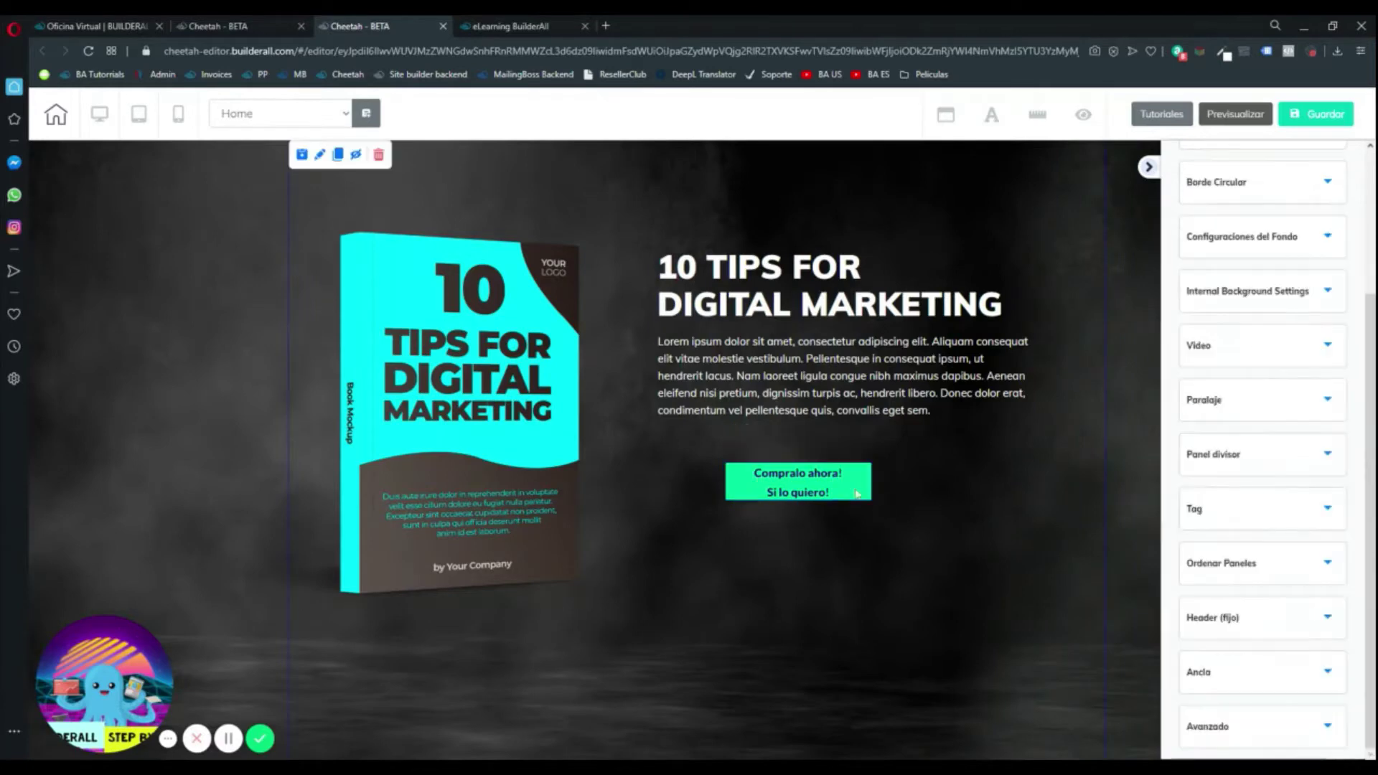
left_click(864, 499)
left_click_drag(871, 500, 926, 503)
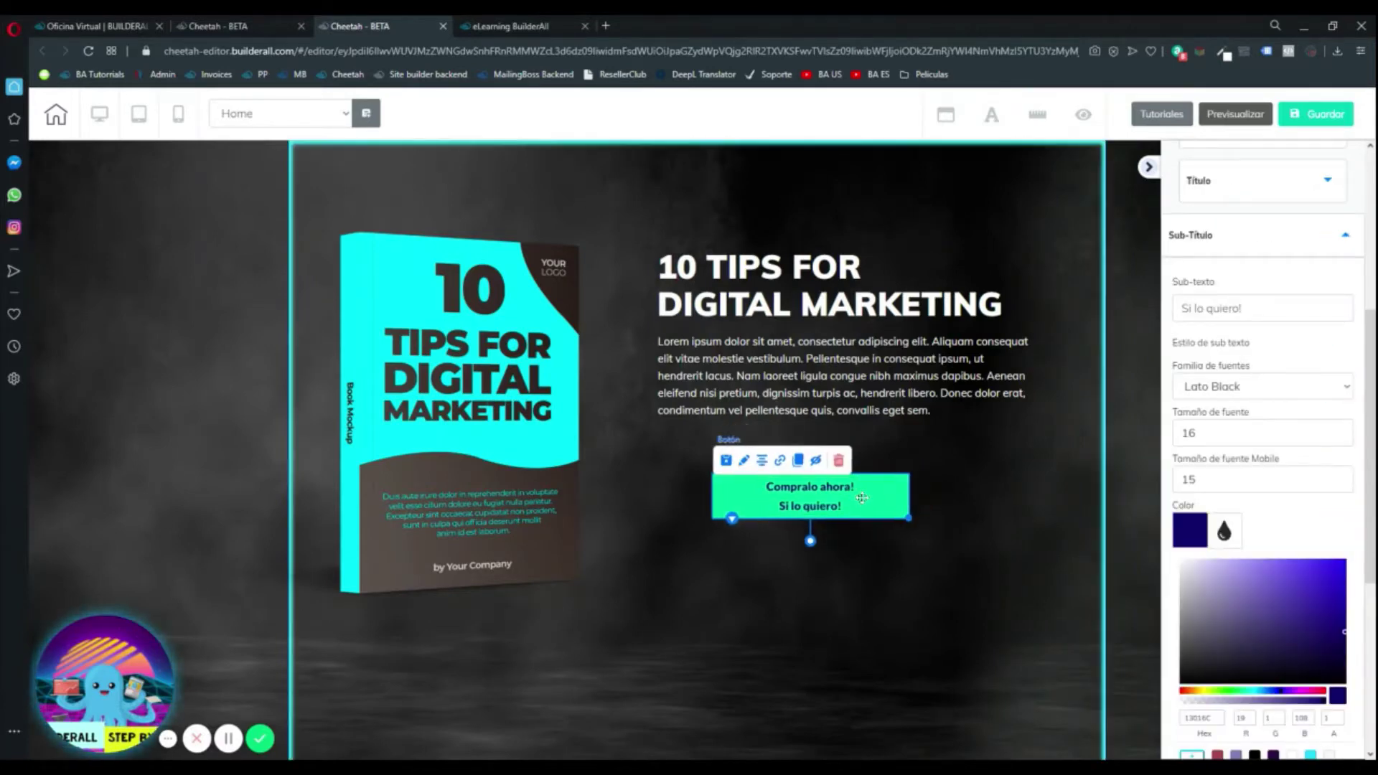
left_click(783, 532)
left_click(825, 503)
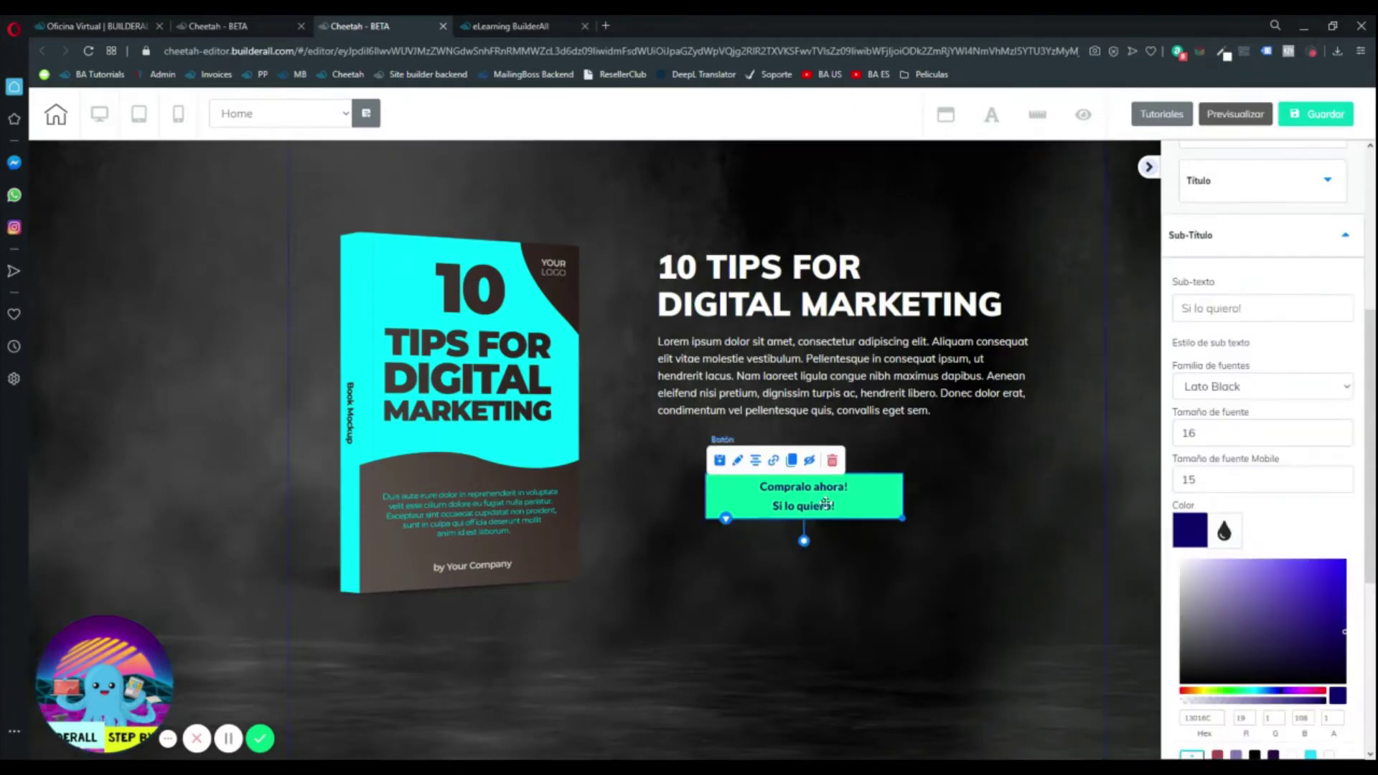
Link the button to a site page opening in the same tab, and save the site
left_click(772, 461)
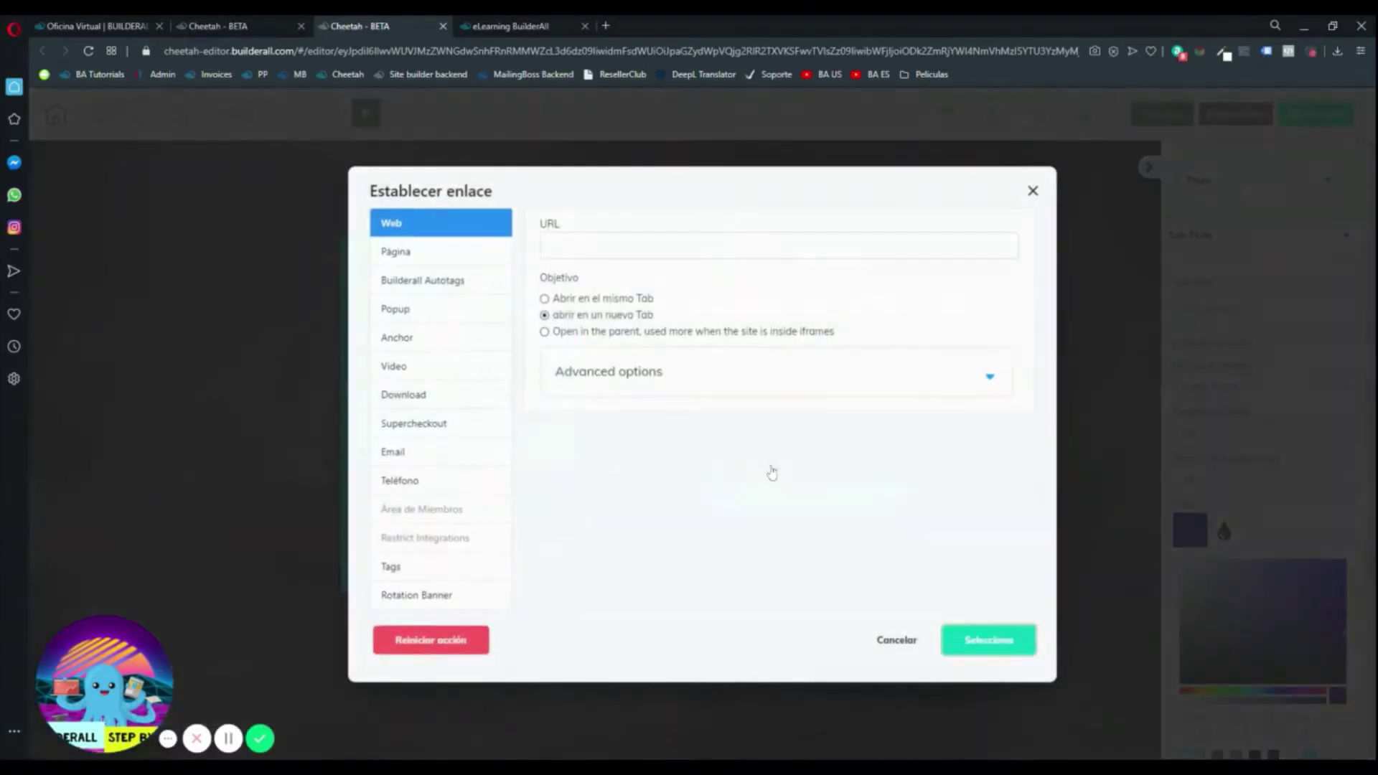
left_click(418, 262)
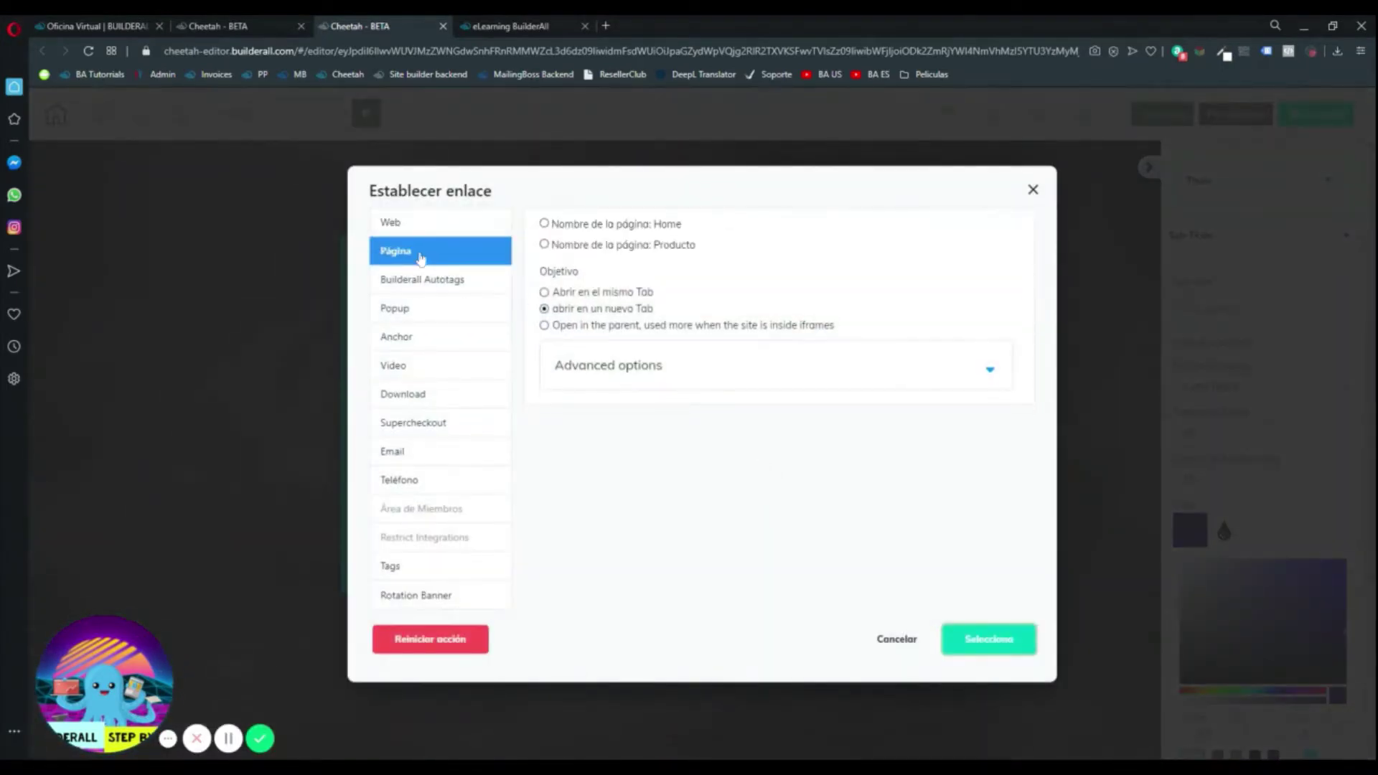
left_click(554, 294)
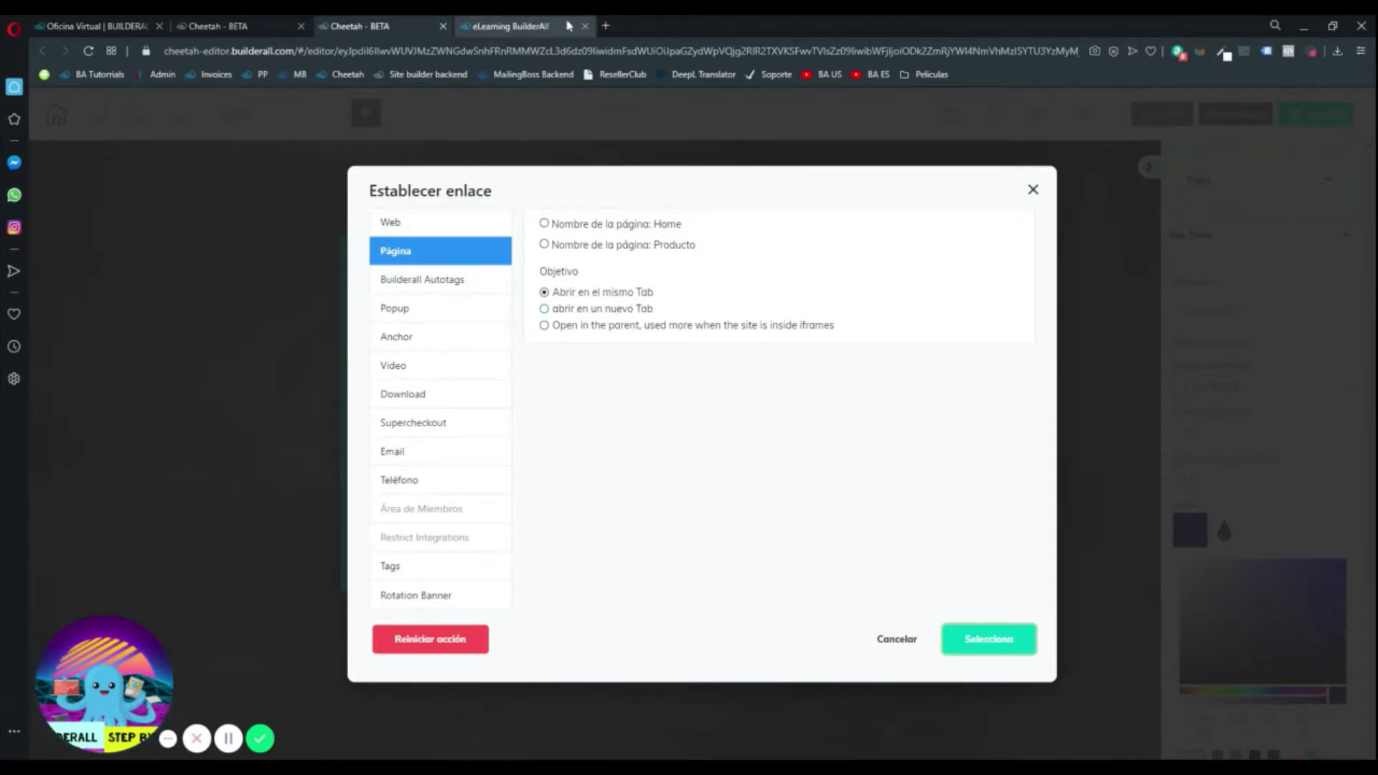
left_click(968, 641)
left_click(1324, 115)
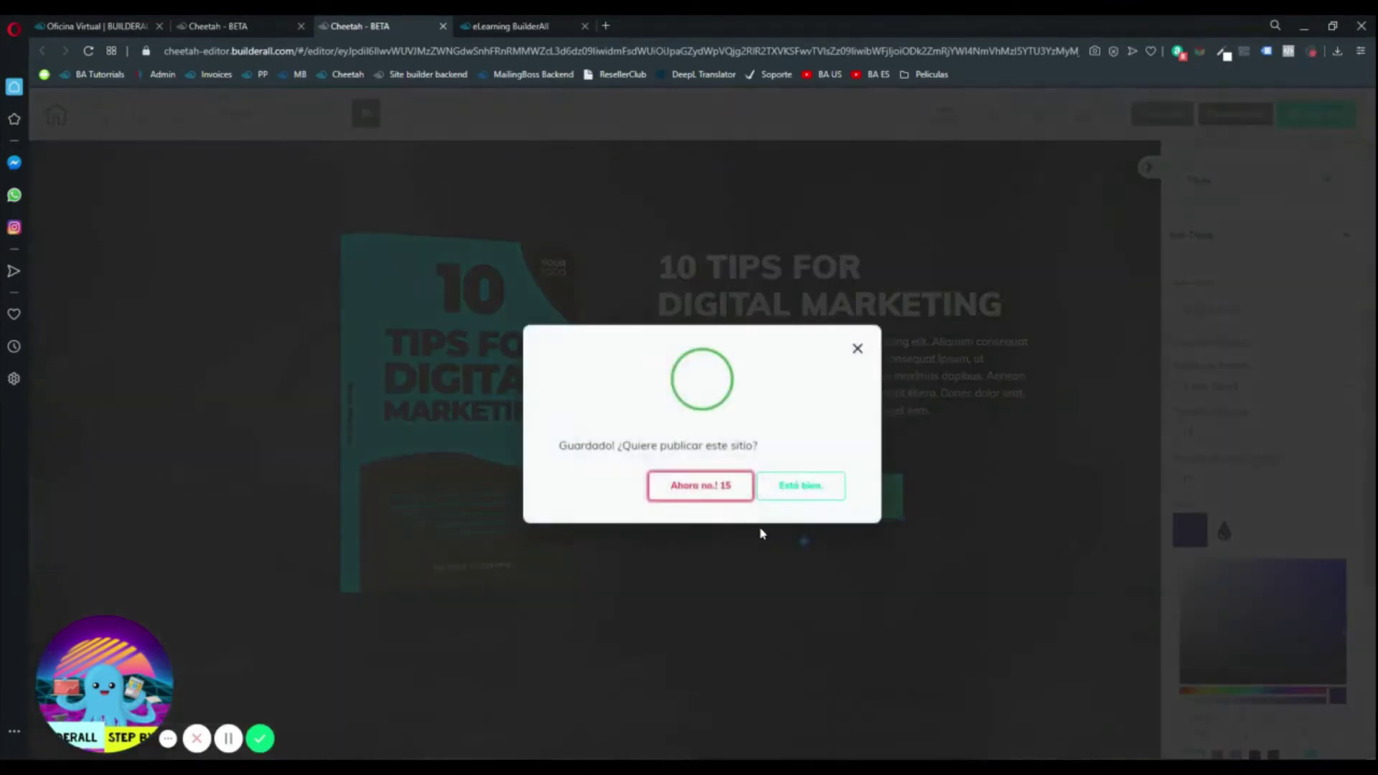
Publish the site, then switch to the Producto page, saving the Home page first
left_click(816, 495)
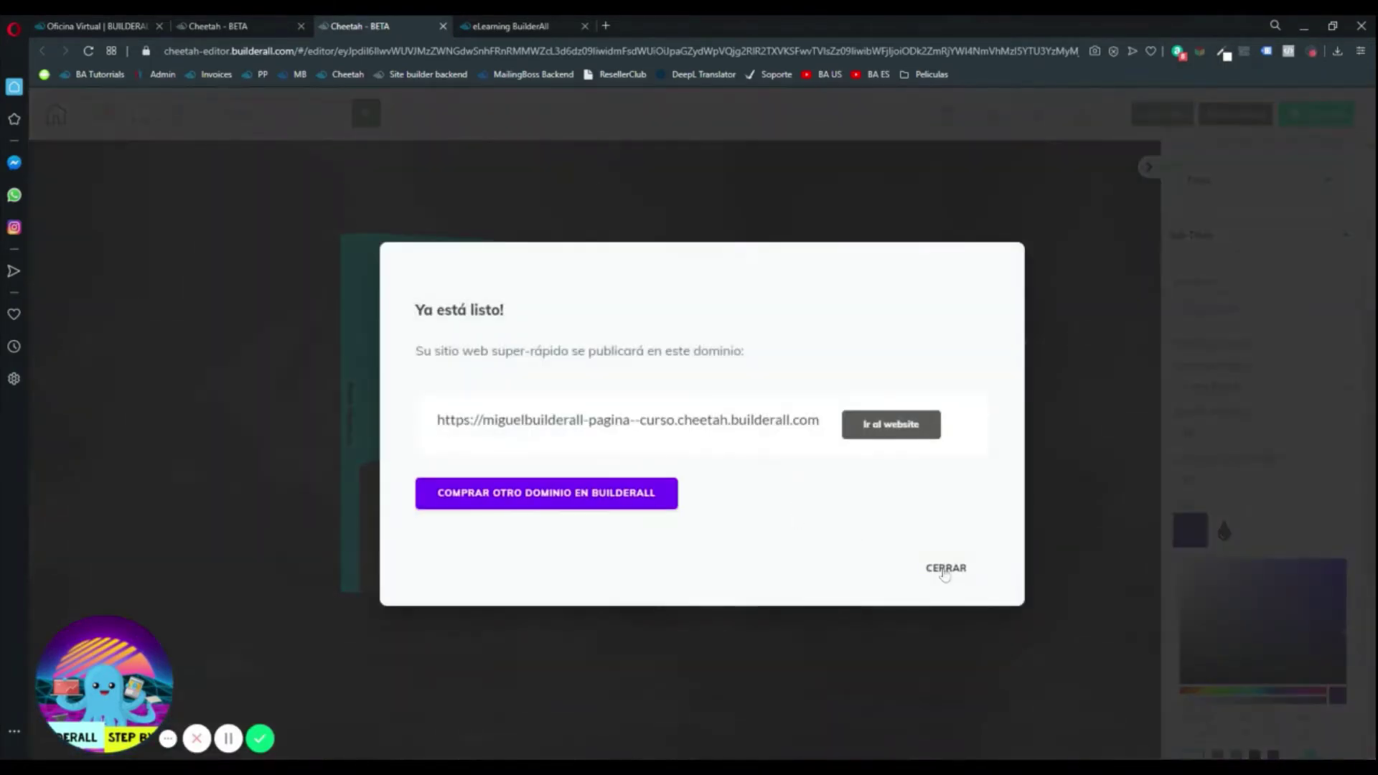
left_click(944, 571)
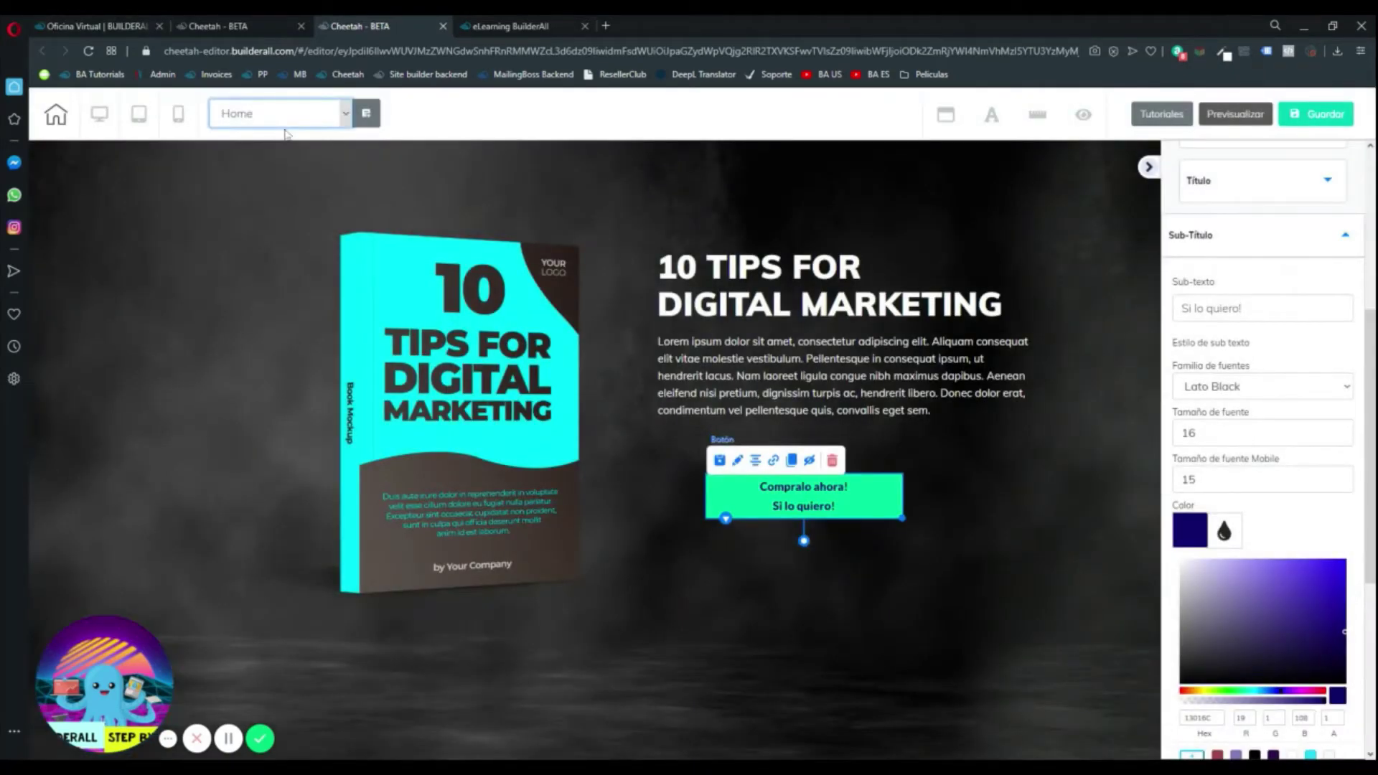
left_click(285, 134)
left_click(765, 450)
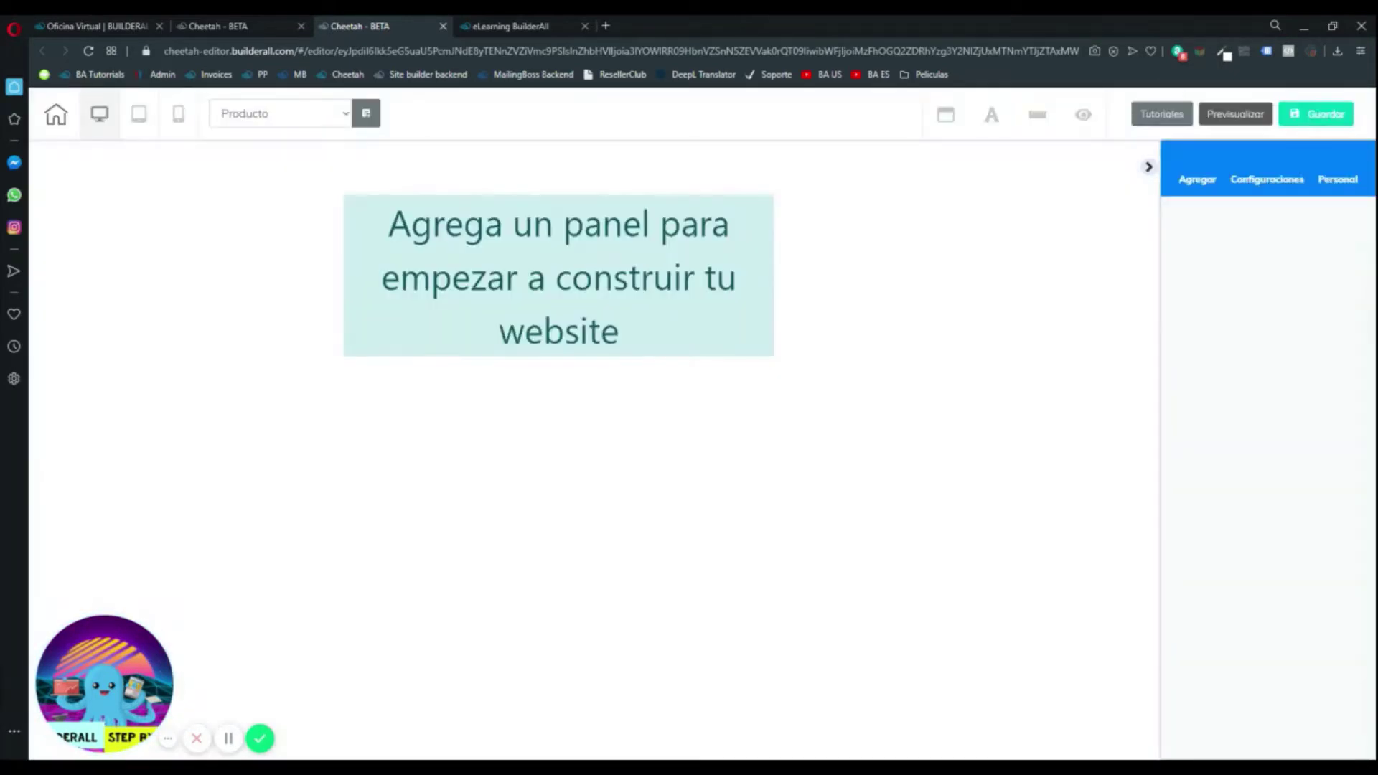
Add a blank panel to the Producto page
left_click(274, 118)
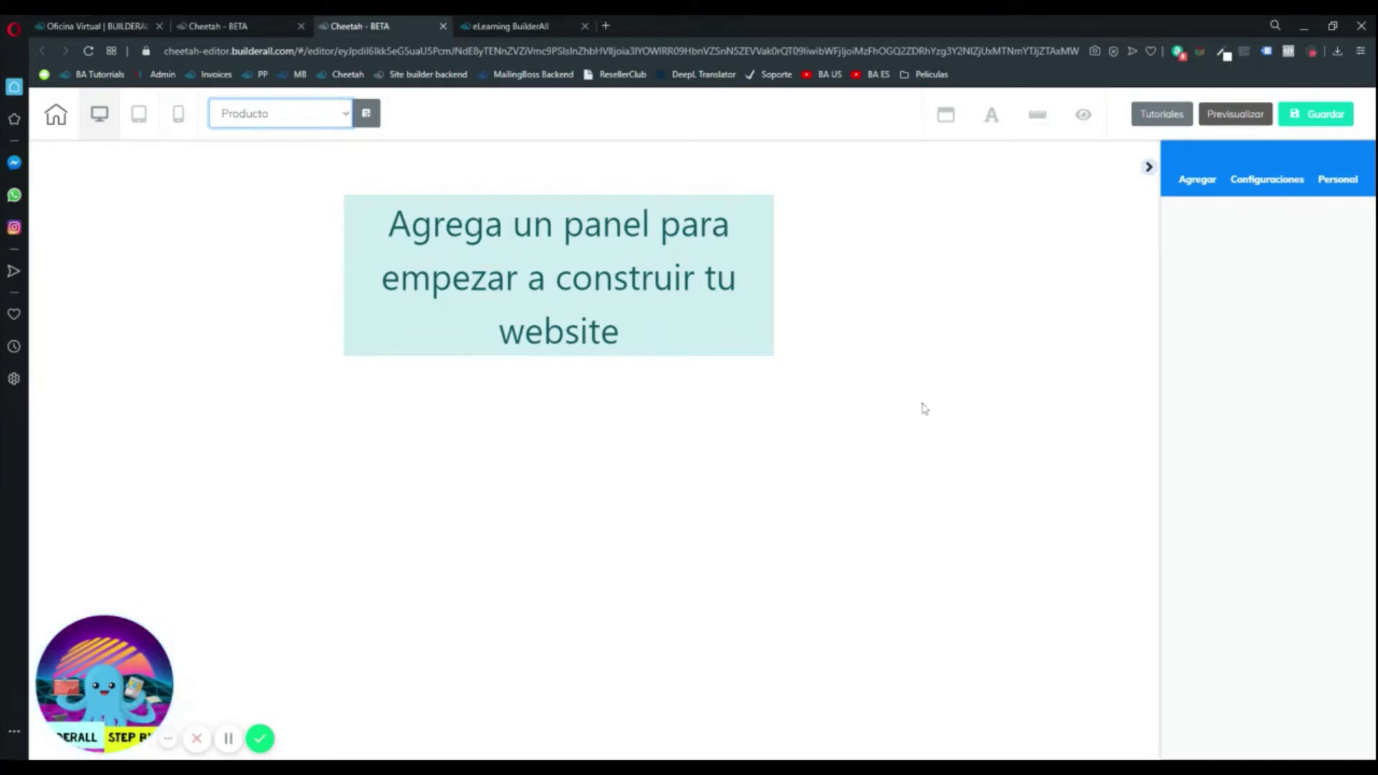
left_click(1203, 183)
left_click(1301, 222)
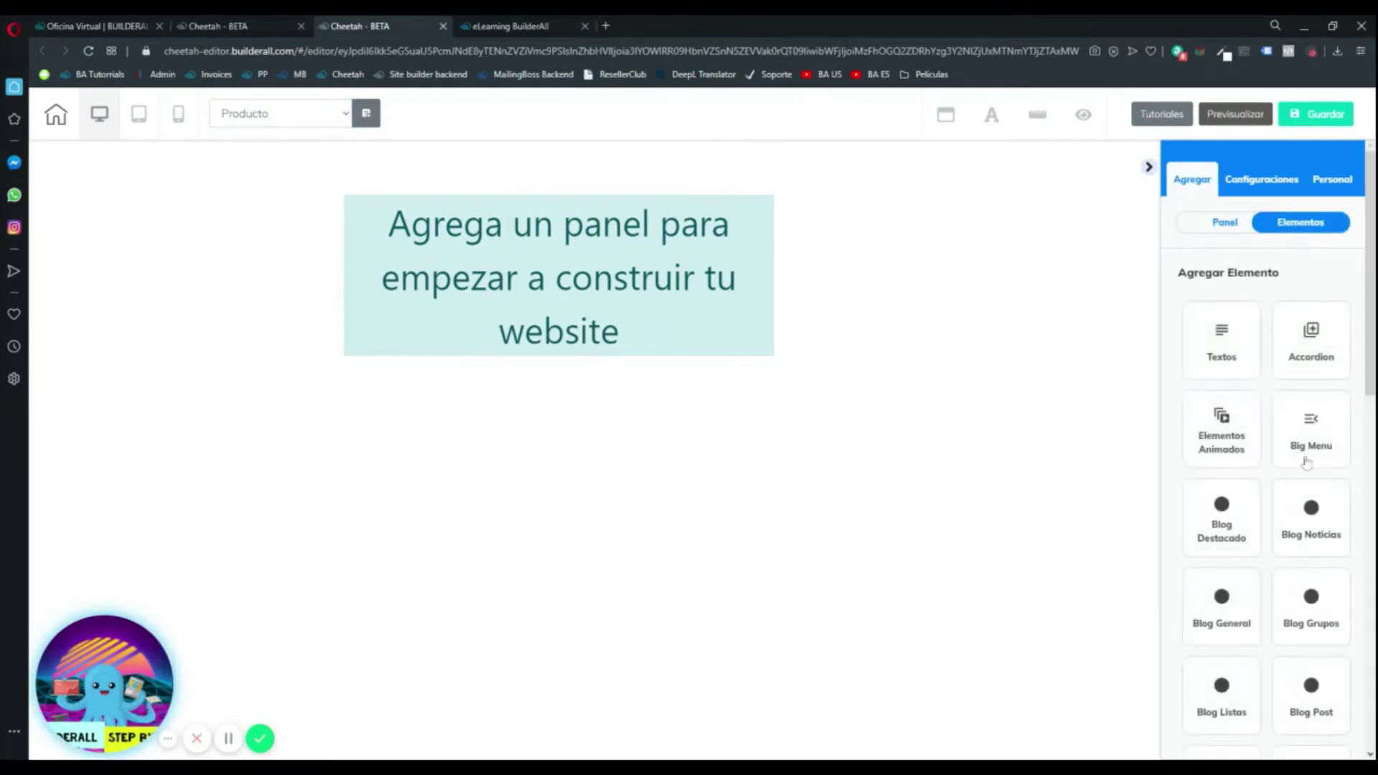
scroll(1306, 463, "down", 7)
scroll(1200, 231, "up", 5)
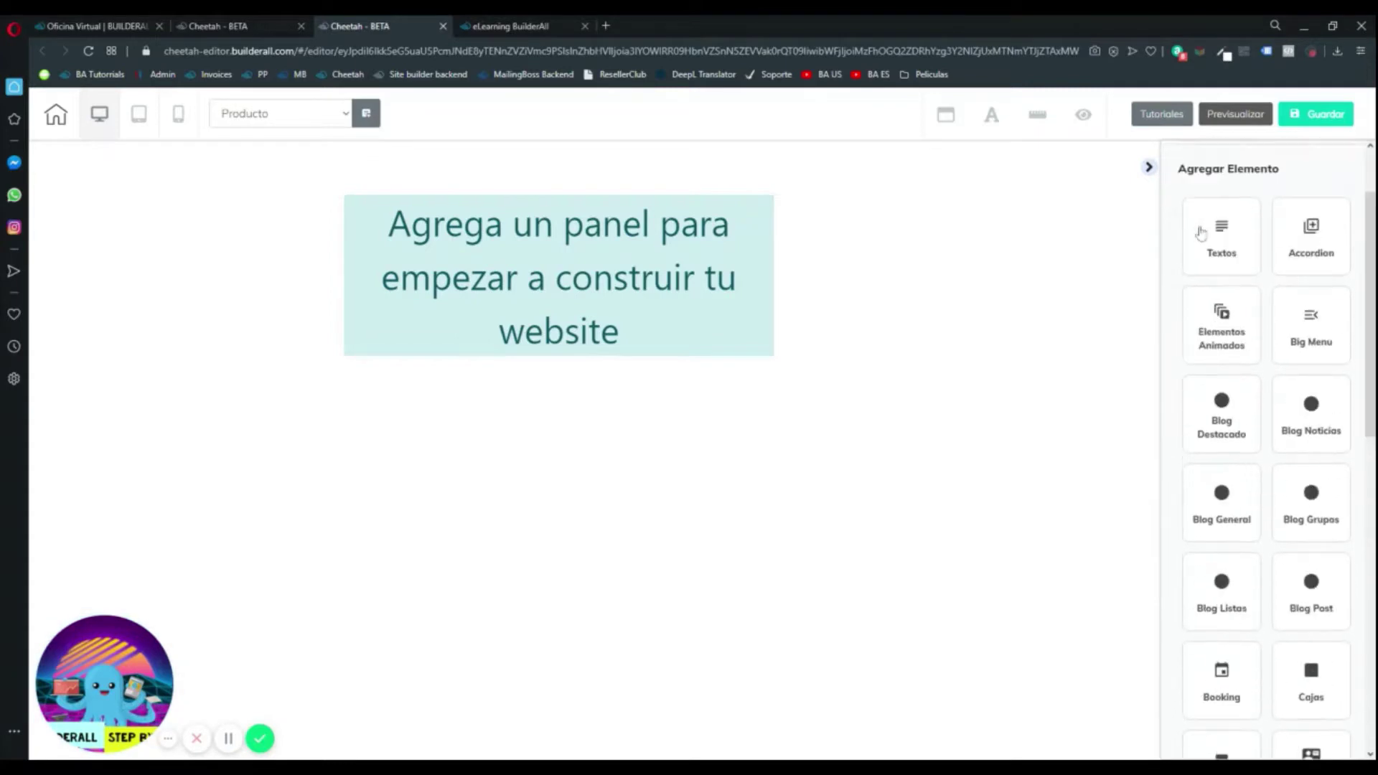
scroll(1200, 232, "up", 1)
left_click(1225, 152)
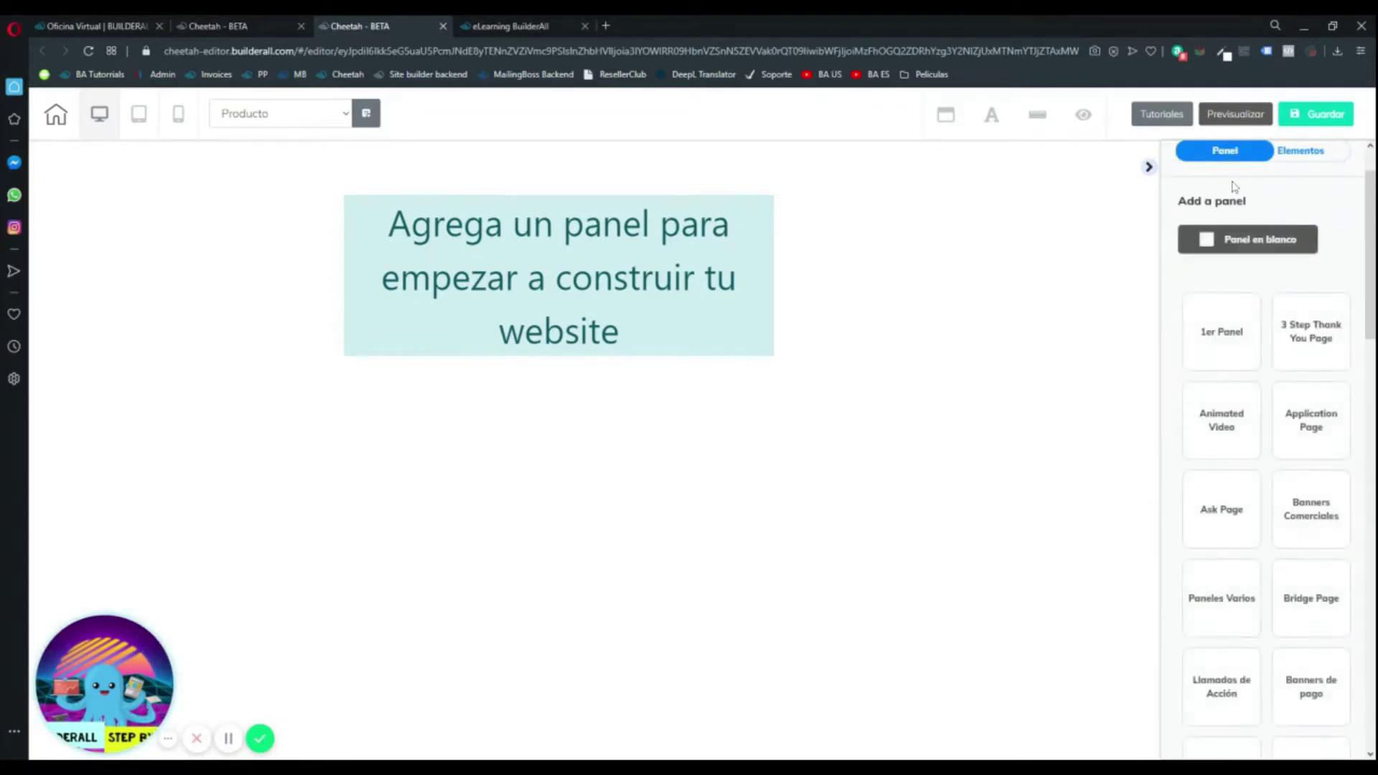
left_click(1247, 244)
Place the shadowed mountain image in the section, make the section taller, and lower the image
scroll(1290, 402, "down", 2)
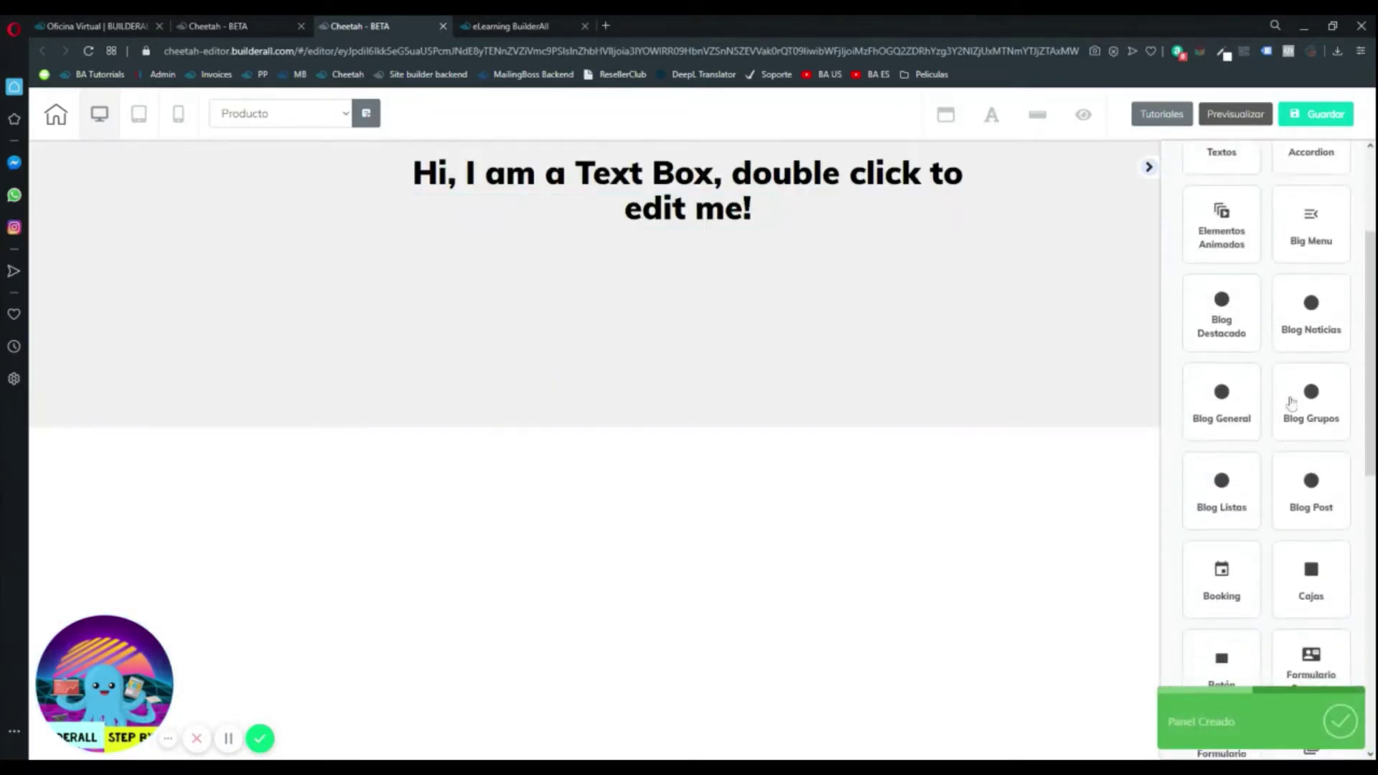
scroll(1290, 402, "down", 3)
left_click(1228, 723)
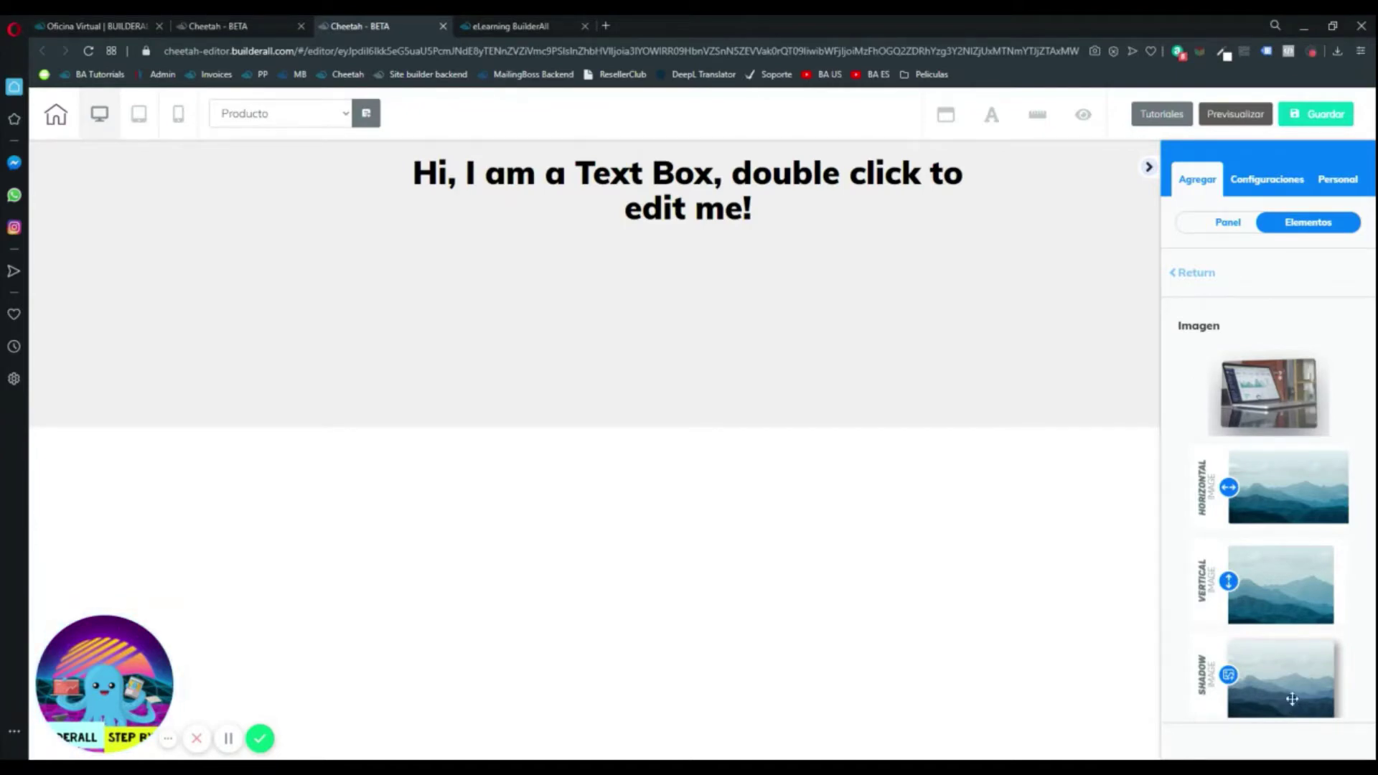
left_click_drag(1291, 696, 568, 426)
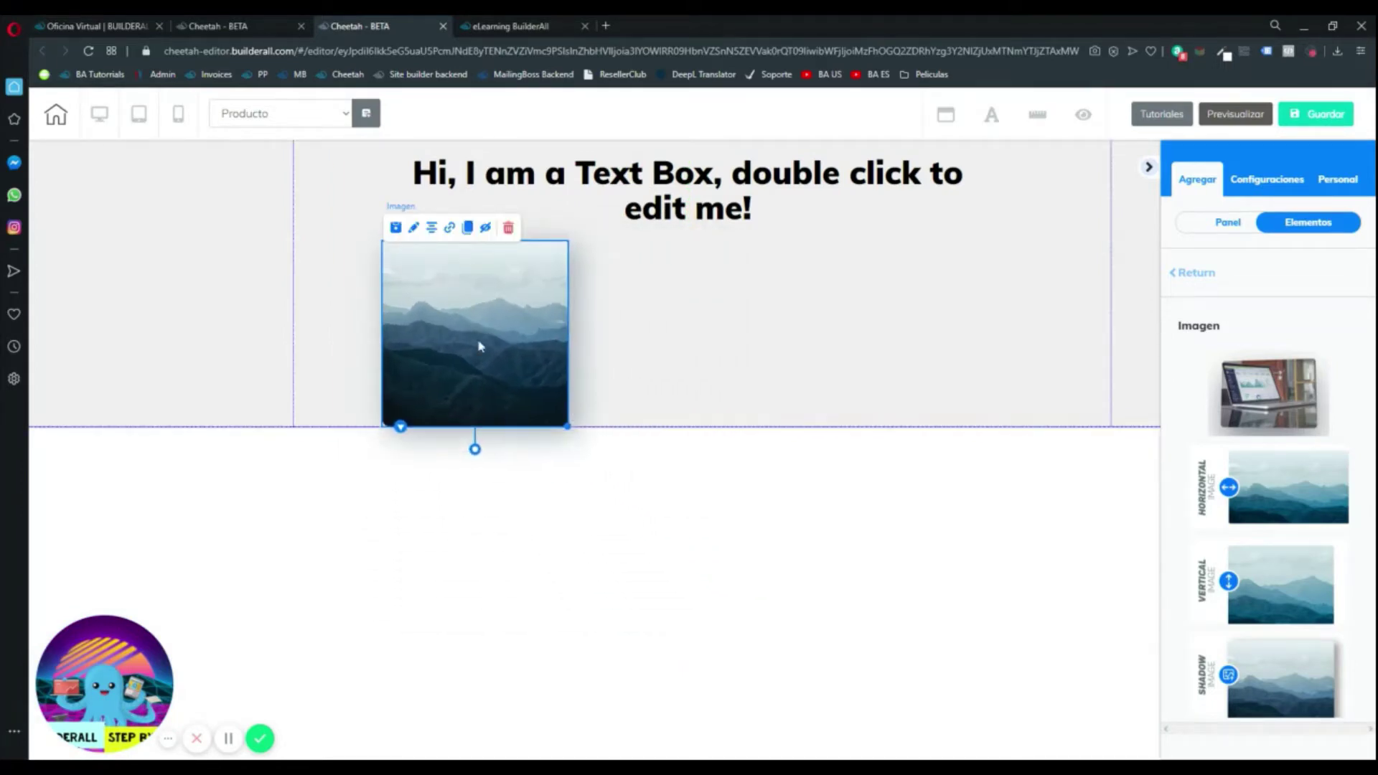
left_click(705, 427)
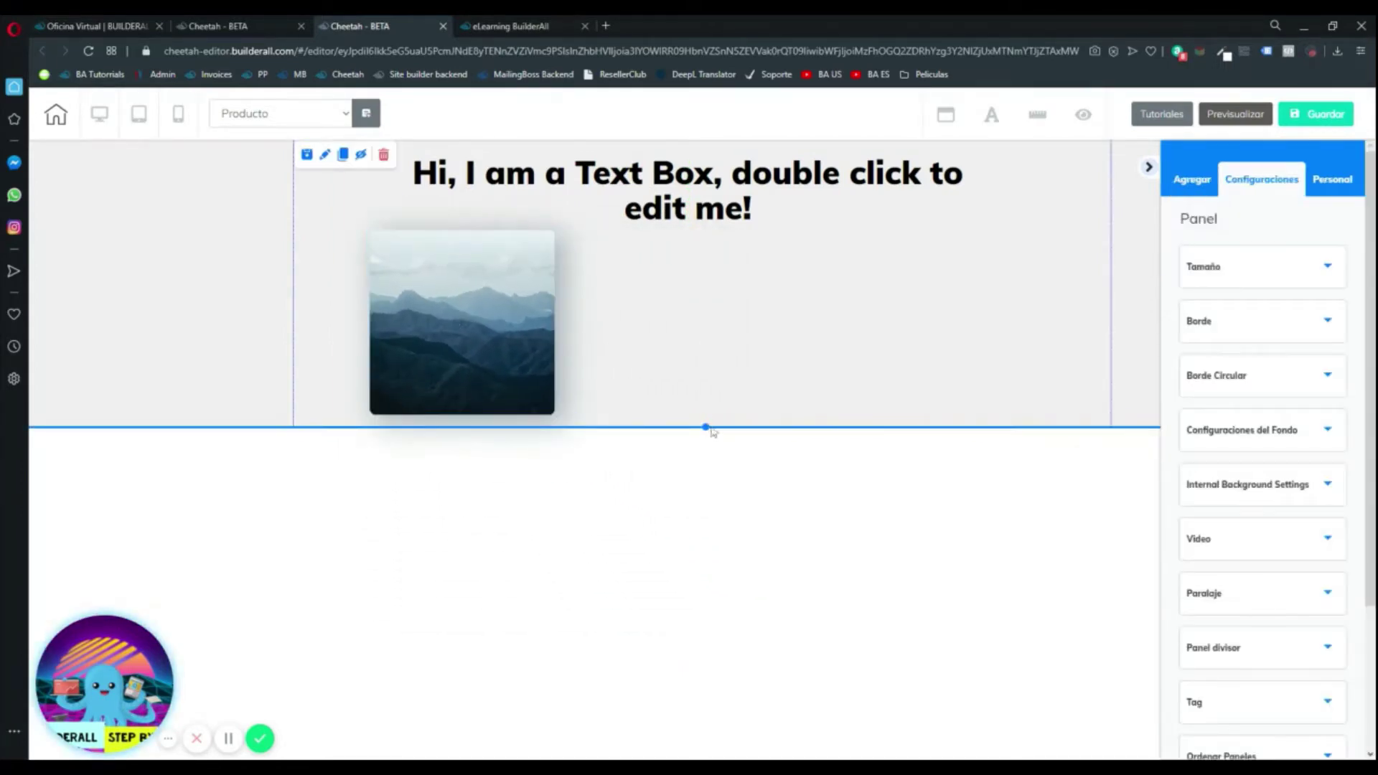
left_click_drag(705, 427, 704, 517)
left_click_drag(463, 314, 463, 364)
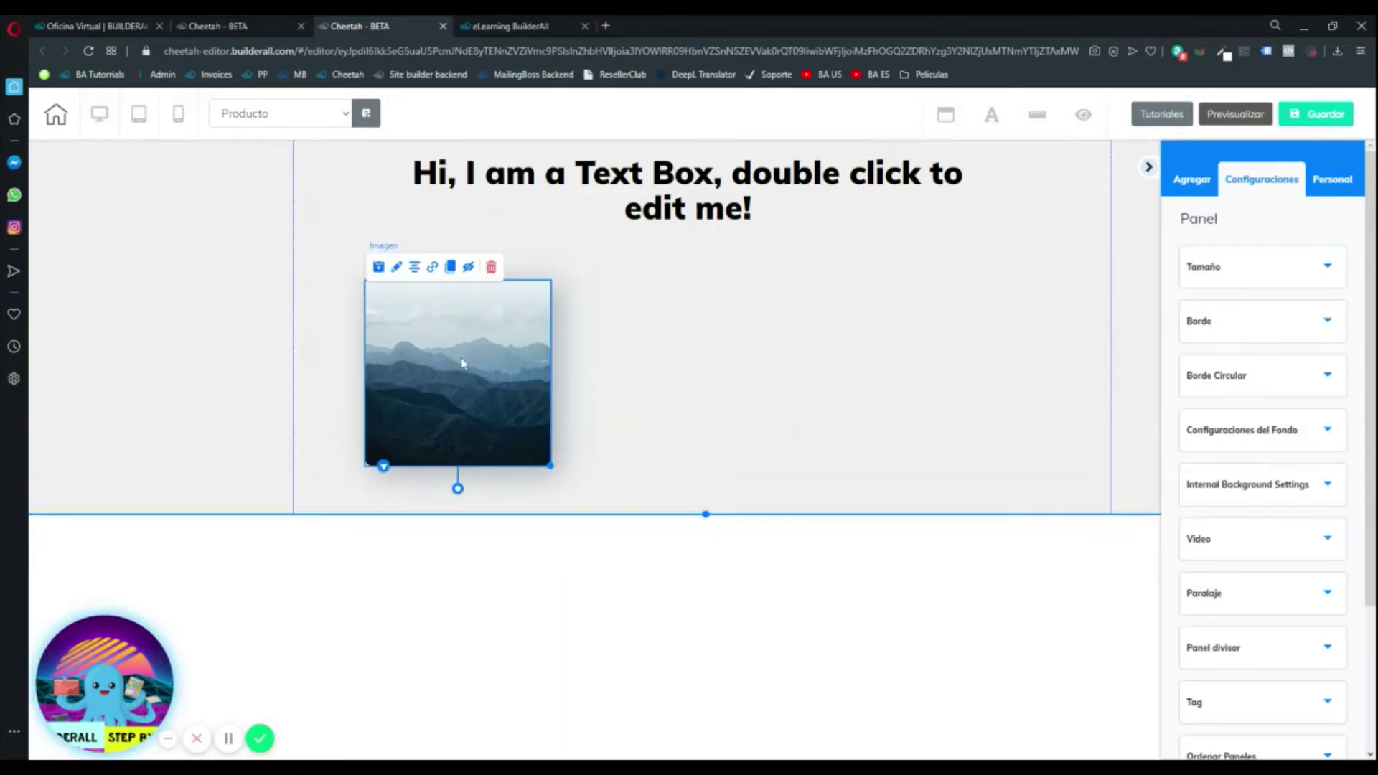
Replace the heading's placeholder text with 'Gran oportunidad'
double_click(758, 209)
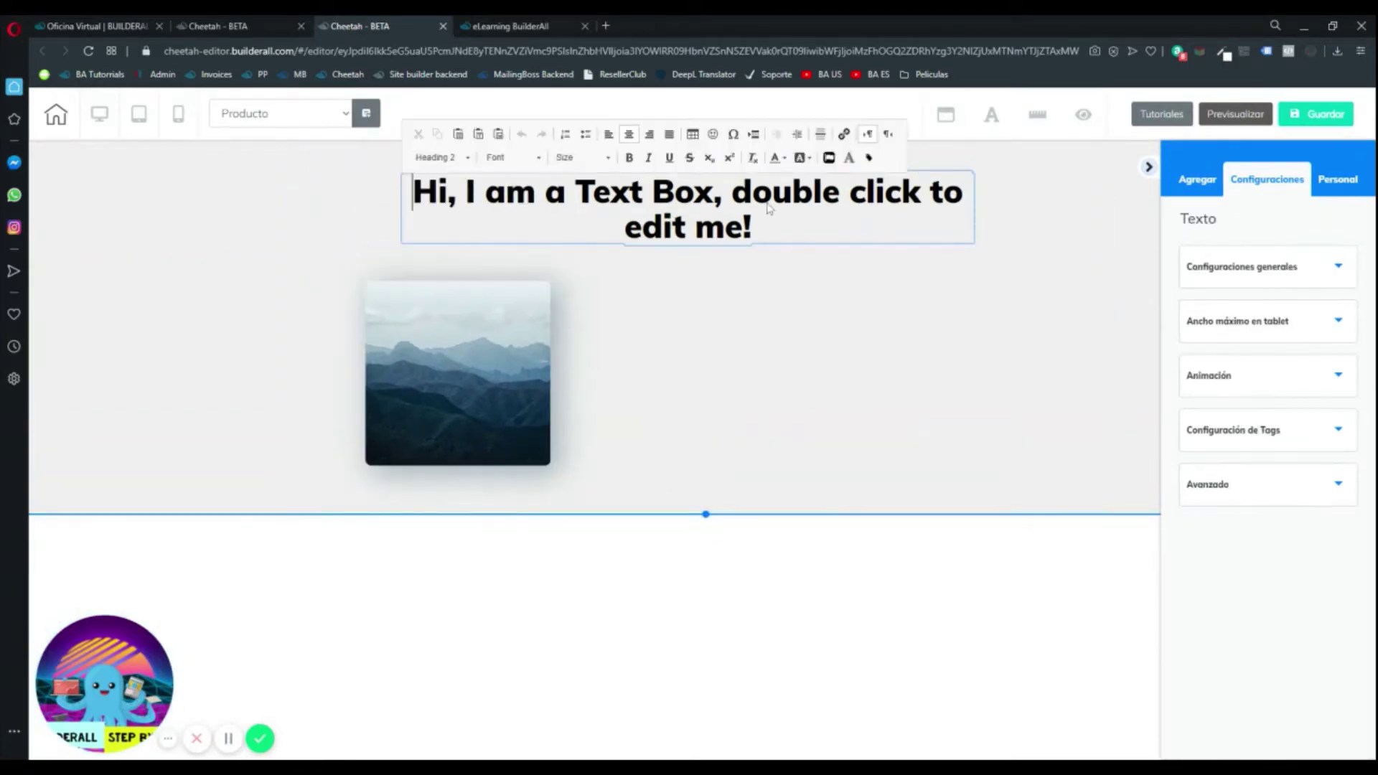
key("ctrl+a")
key("BackSpace")
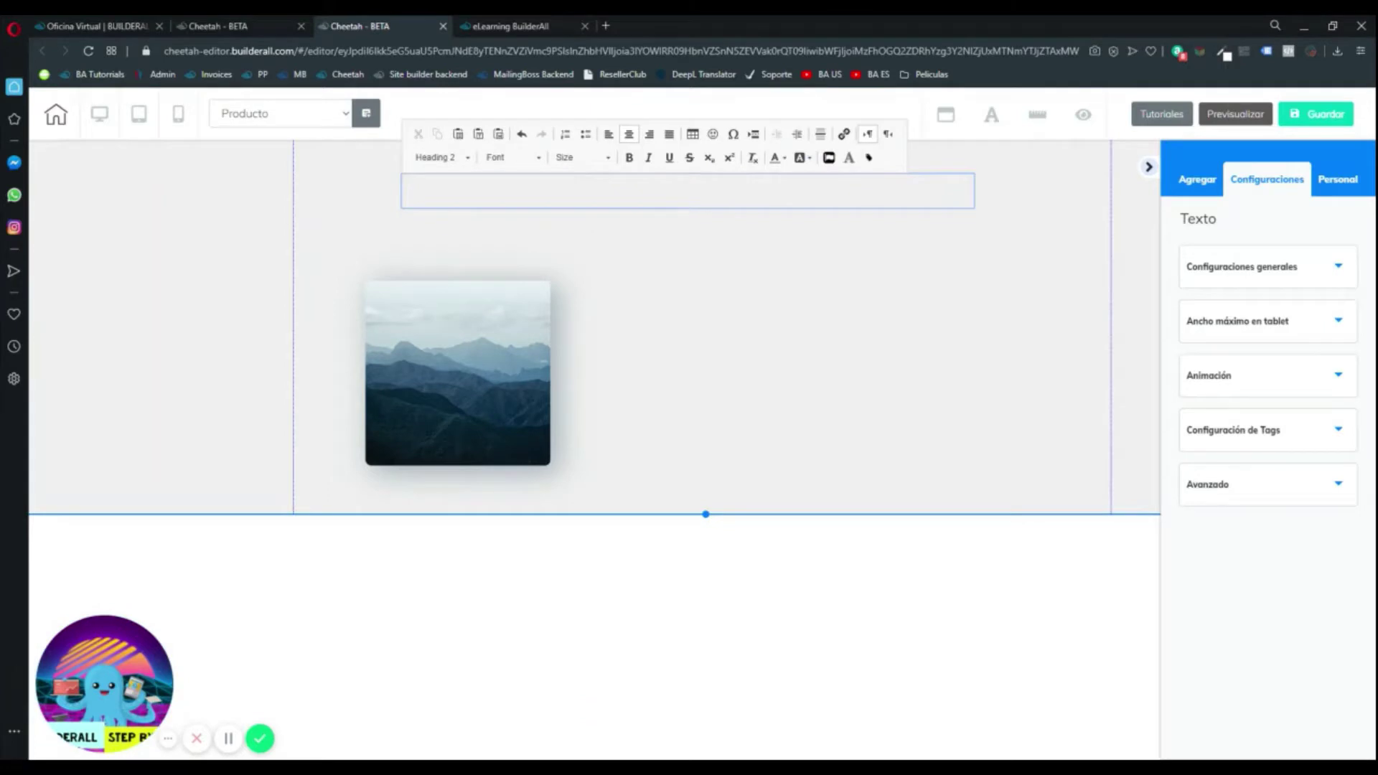
type("Gran oportun")
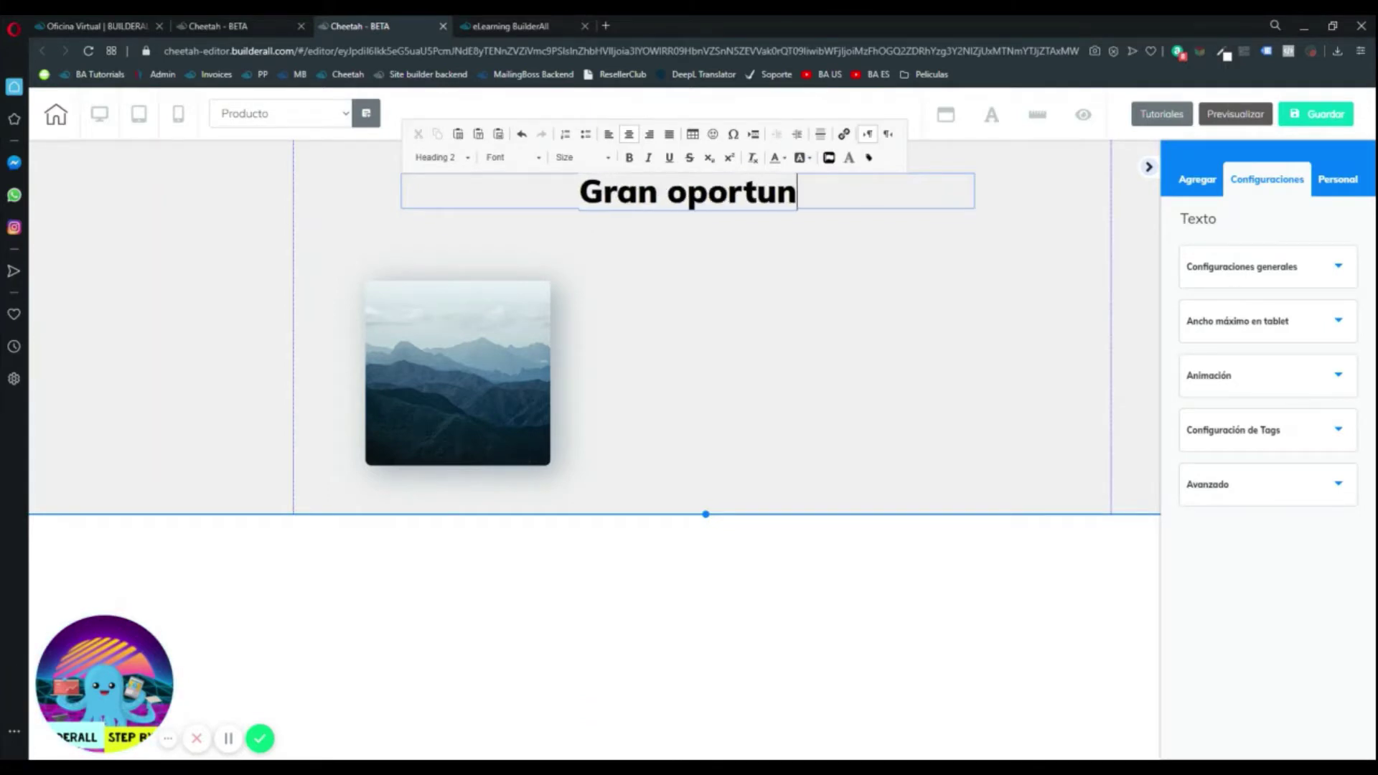
type("idad")
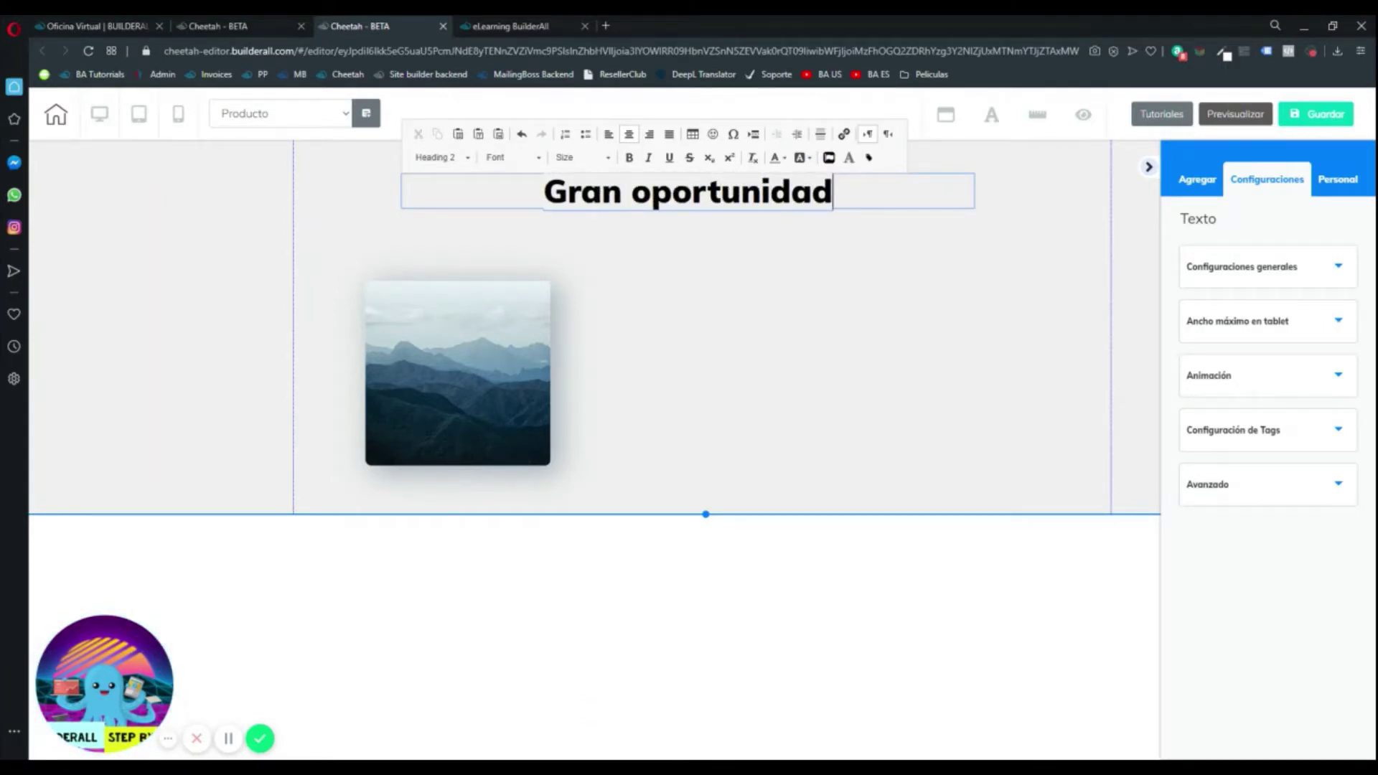
left_click(801, 293)
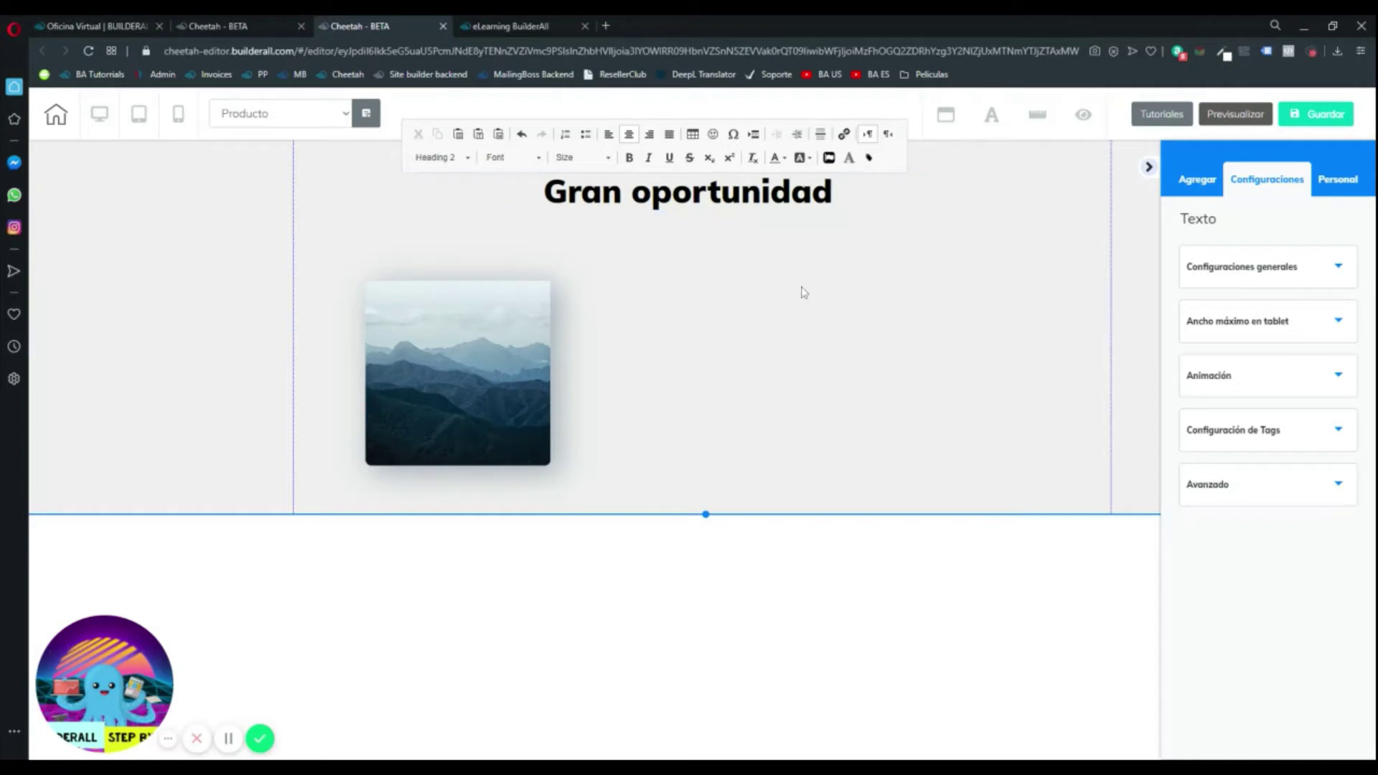
Place a green Register Now button to the right of the mountain image
left_click(1195, 182)
left_click(1307, 231)
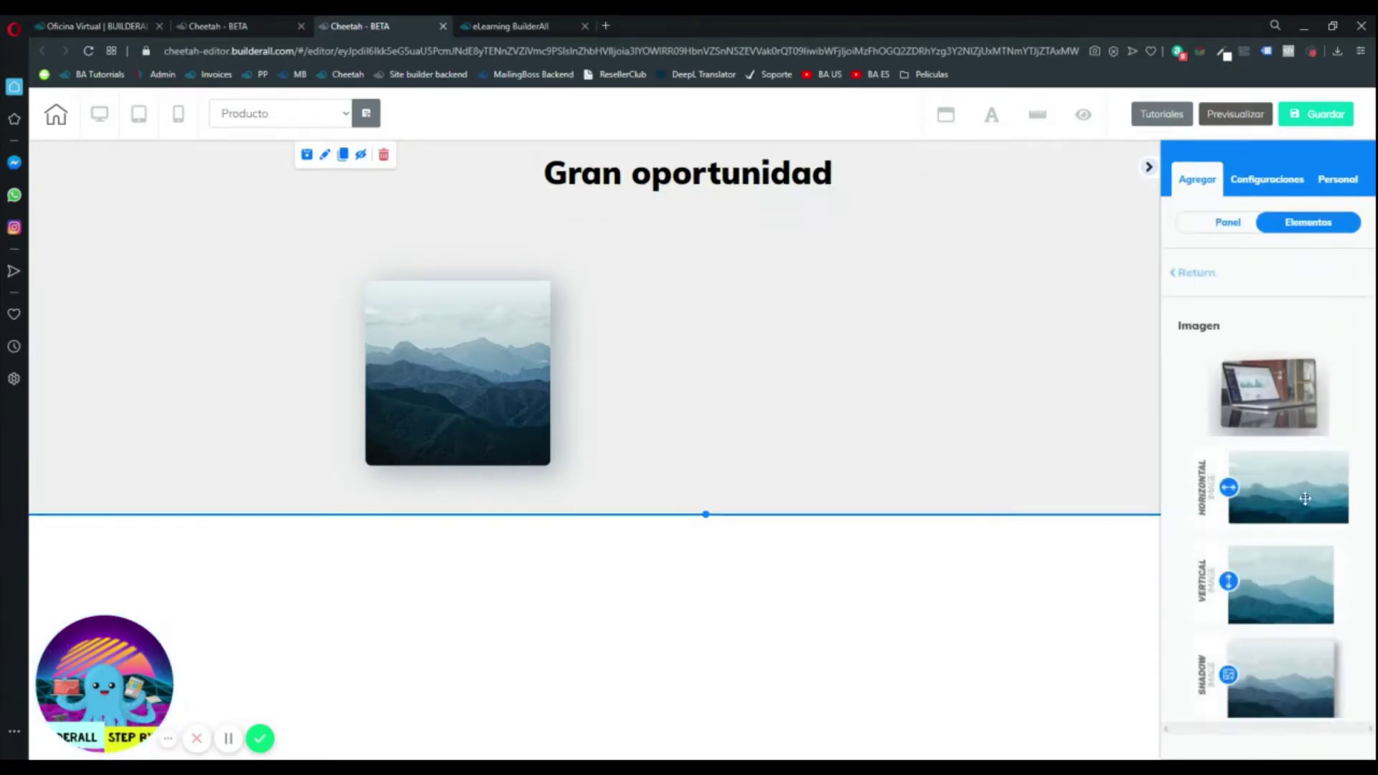
left_click(1234, 286)
scroll(1255, 580, "down", 3)
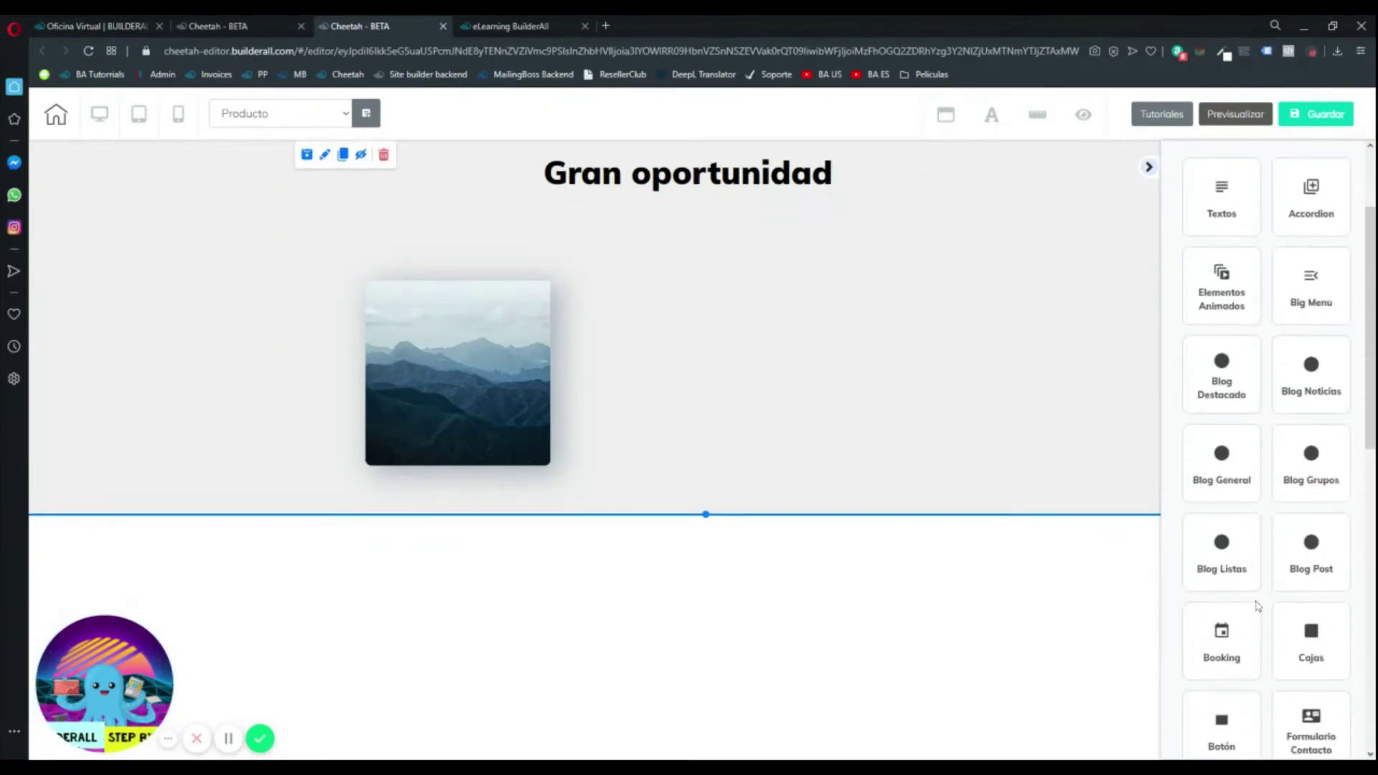
left_click(1223, 668)
left_click_drag(1263, 381, 797, 417)
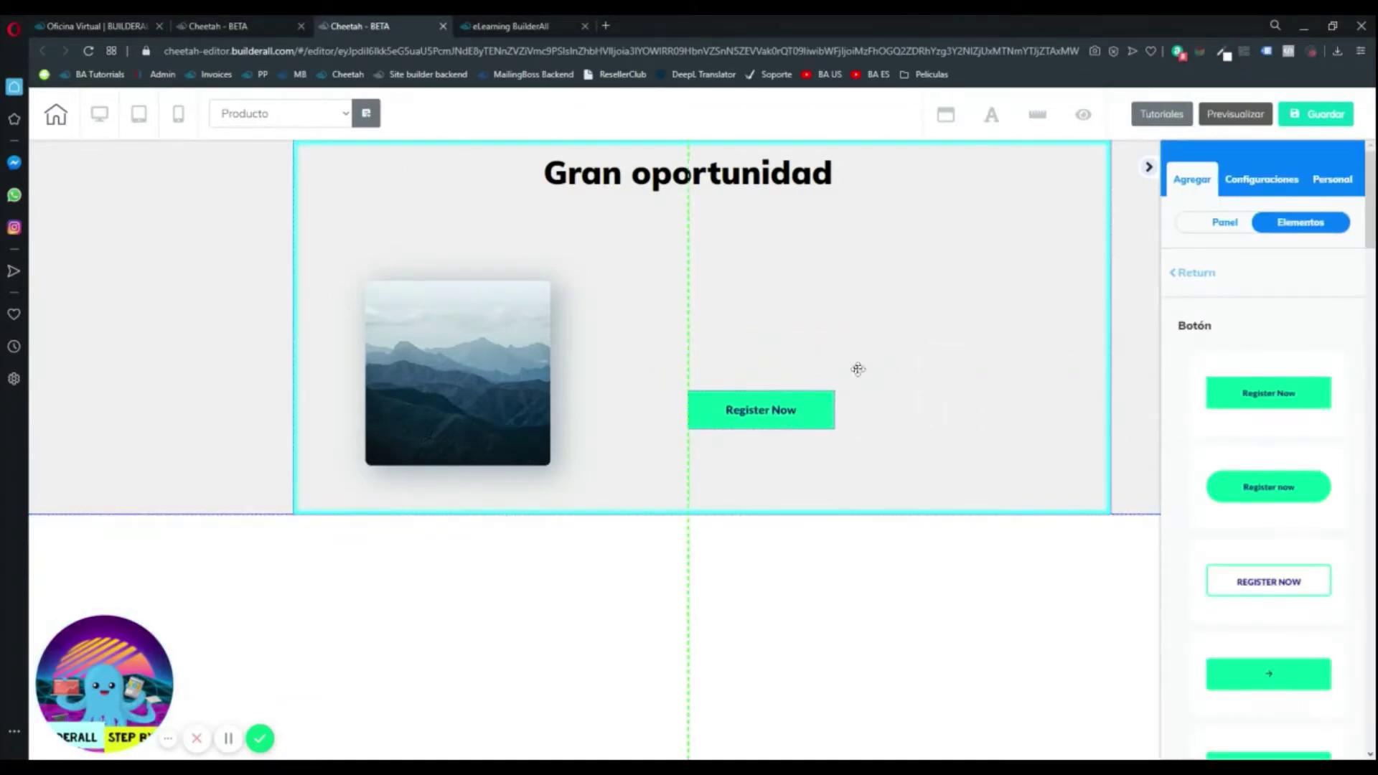
Browse back through the element list to the text heading options
left_click(1197, 179)
left_click(1303, 224)
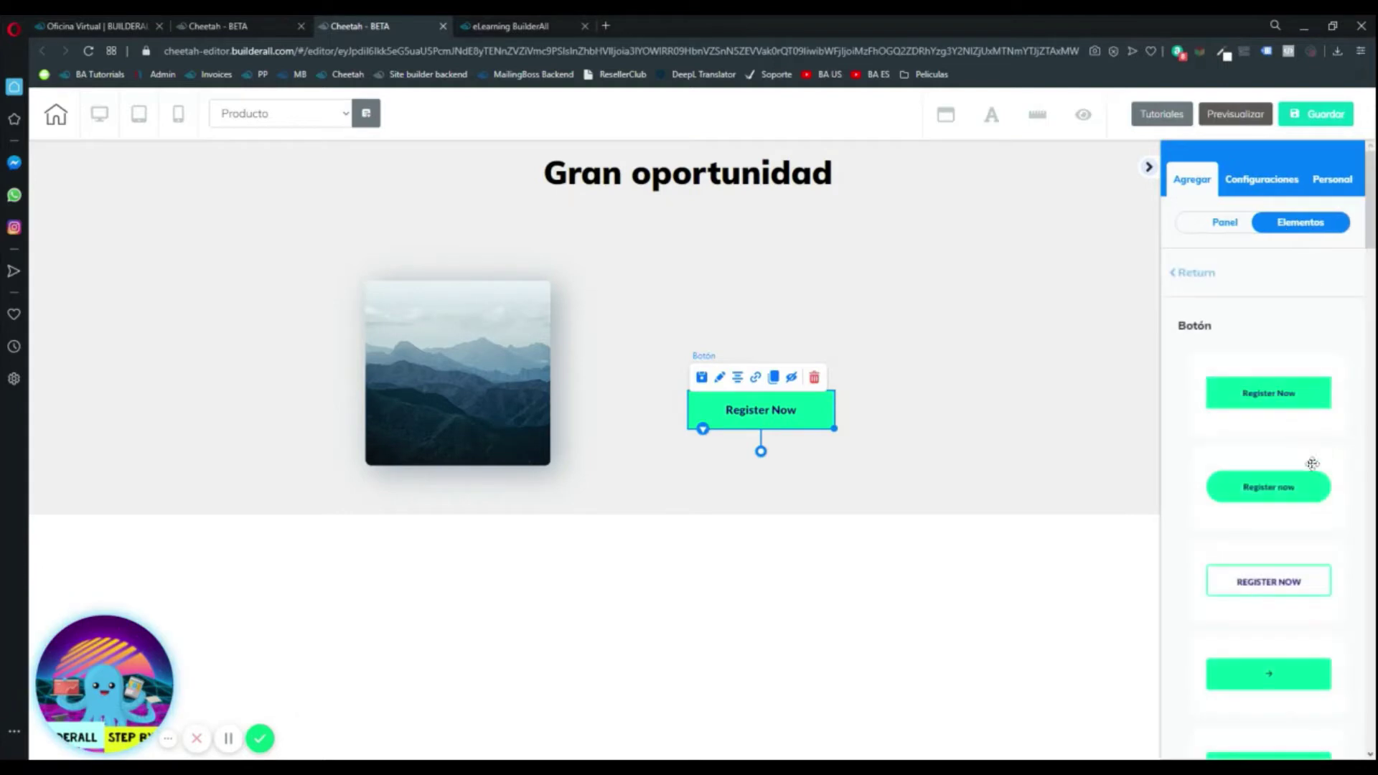
left_click(1215, 272)
scroll(1281, 495, "down", 10)
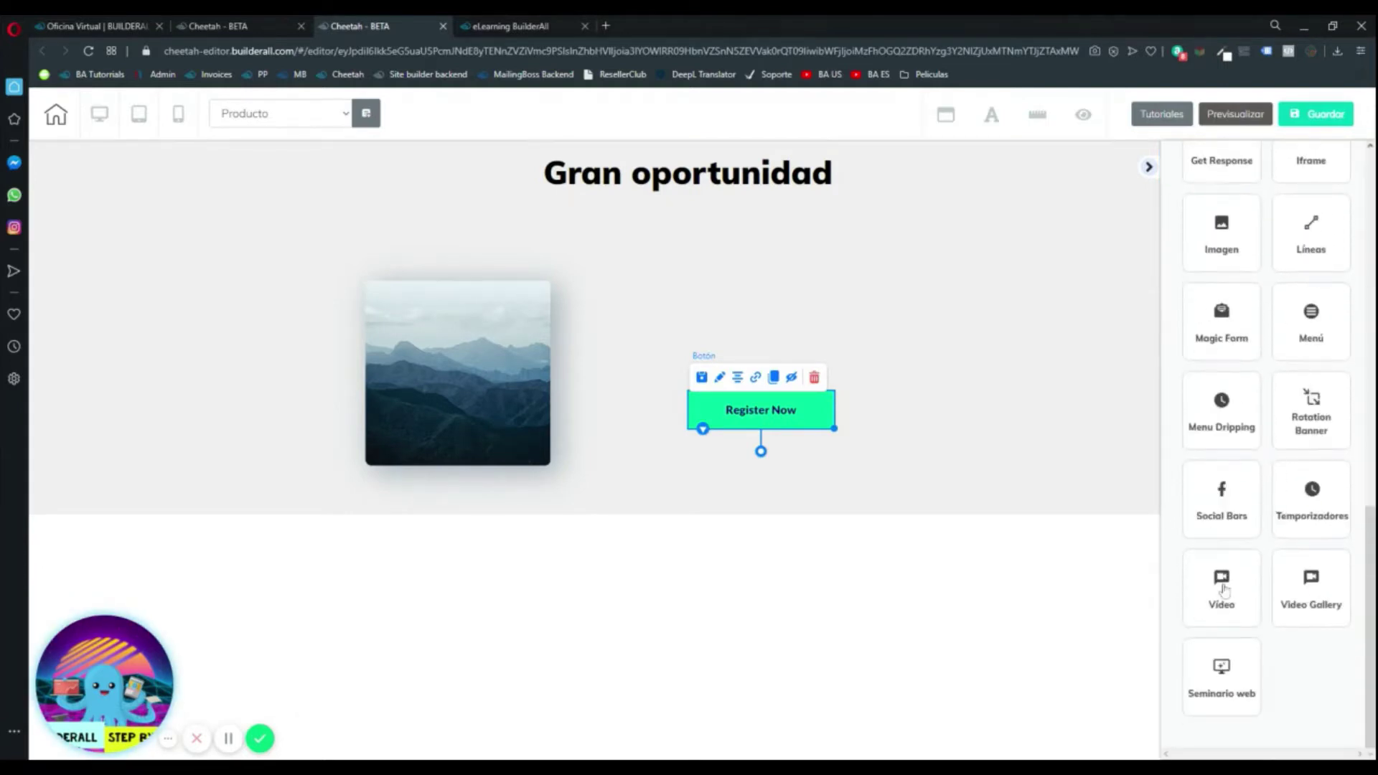
scroll(1288, 467, "up", 4)
scroll(1300, 431, "down", 2)
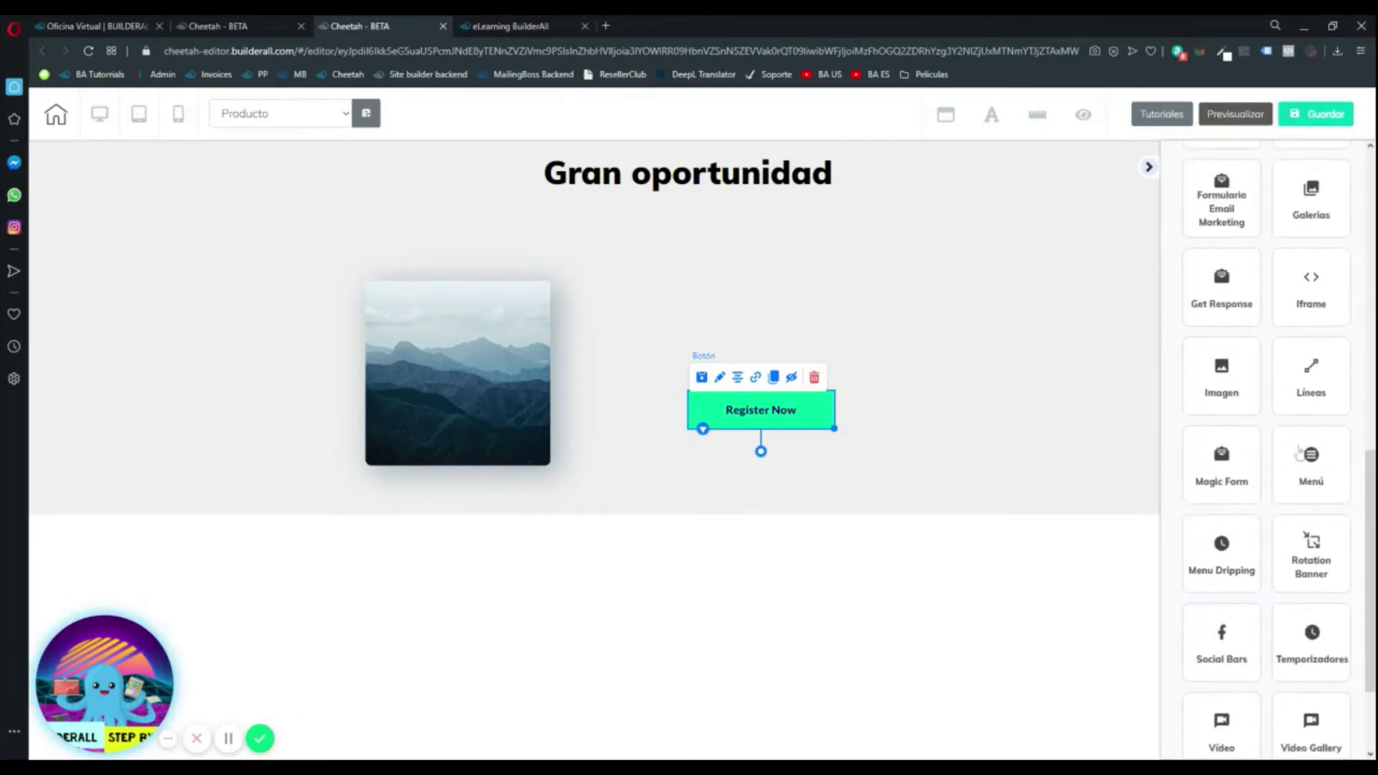
scroll(1281, 502, "down", 1)
scroll(1281, 514, "up", 6)
scroll(1281, 517, "up", 4)
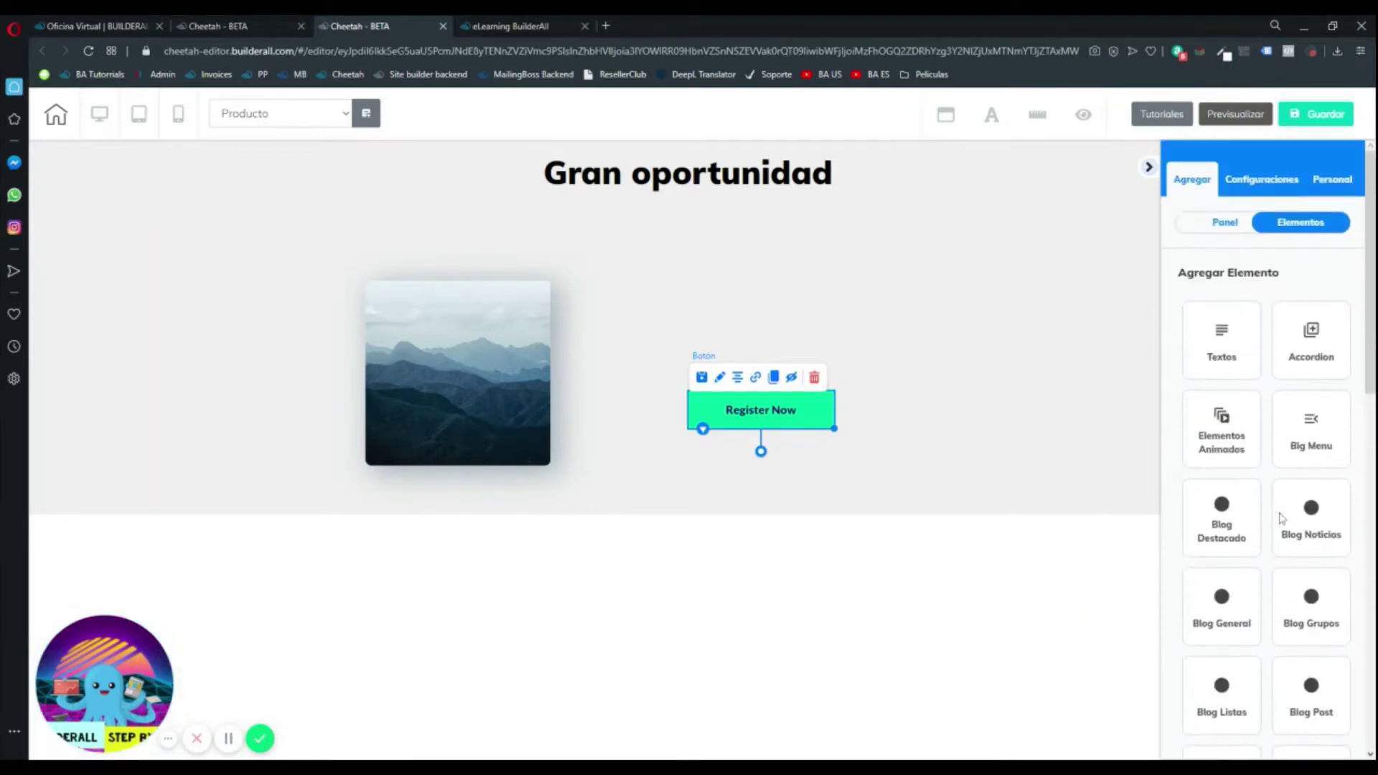
left_click(1220, 345)
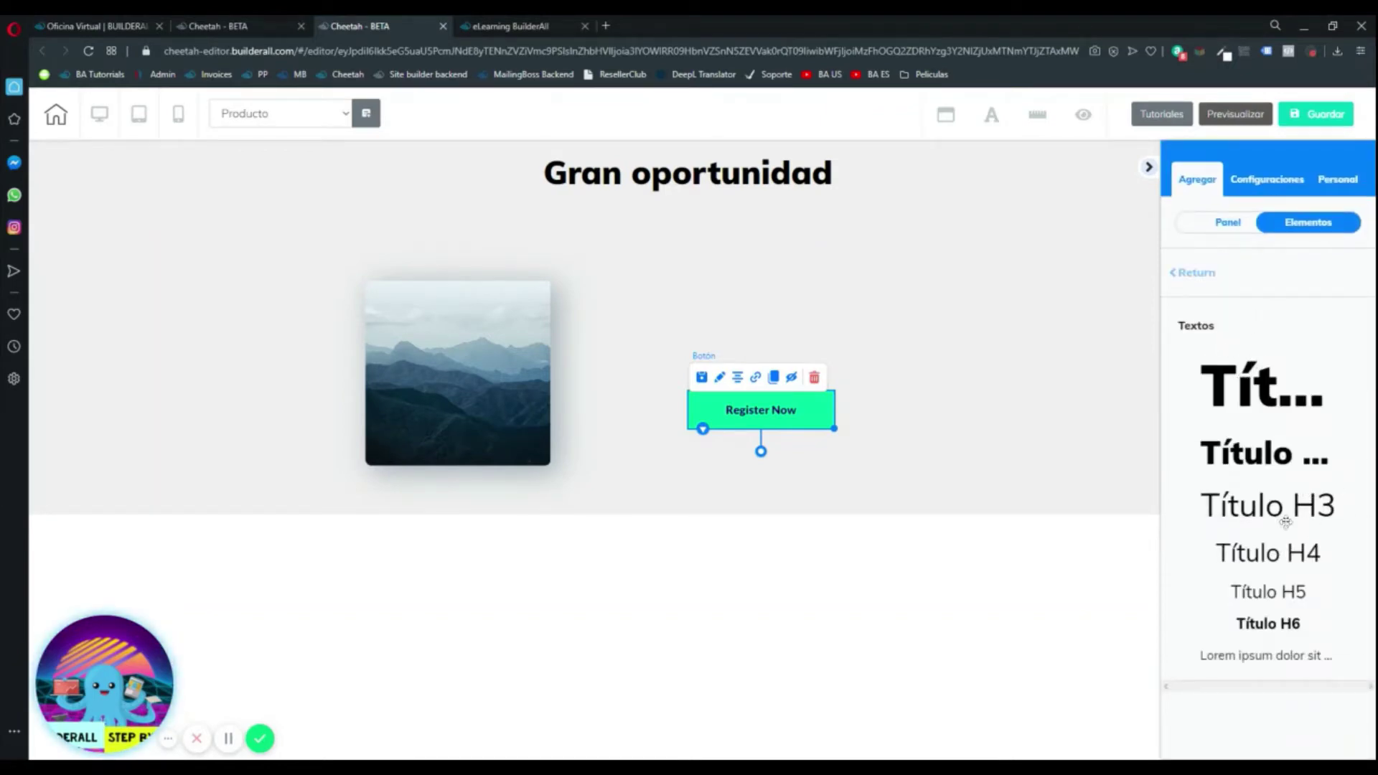
Add a Título H3 heading reading 'Precio real: 299$' with 299$ struck through
left_click_drag(1298, 509, 738, 269)
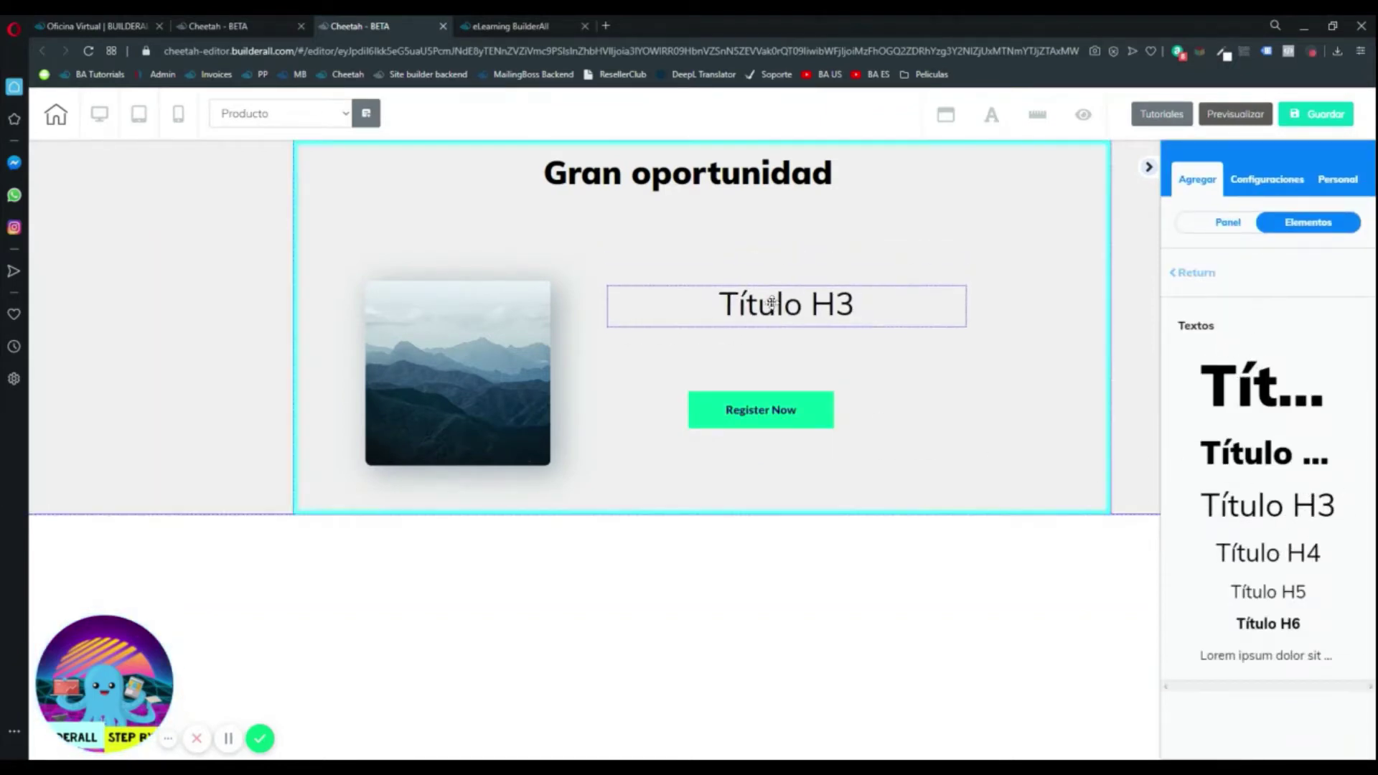
left_click(783, 321)
double_click(835, 332)
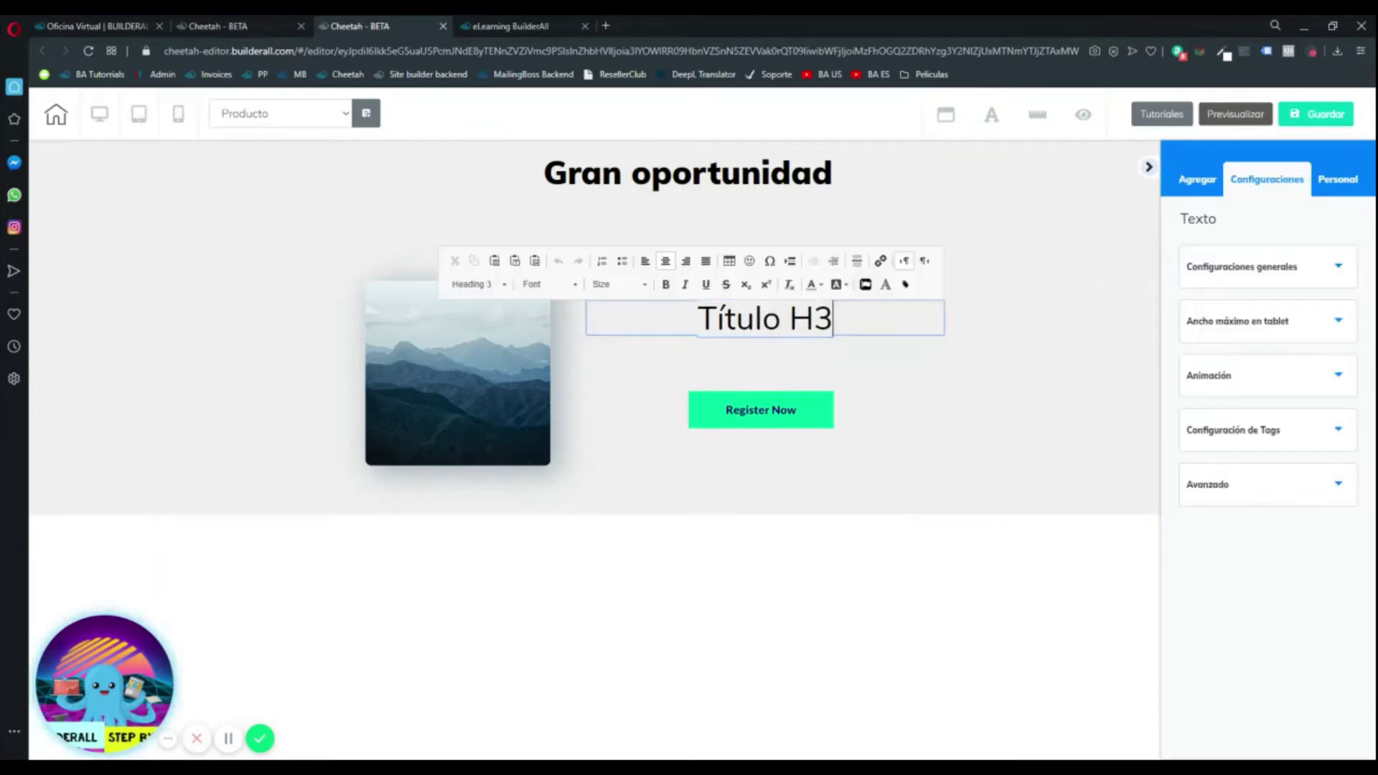
key("ctrl+a")
type("Precio Real:")
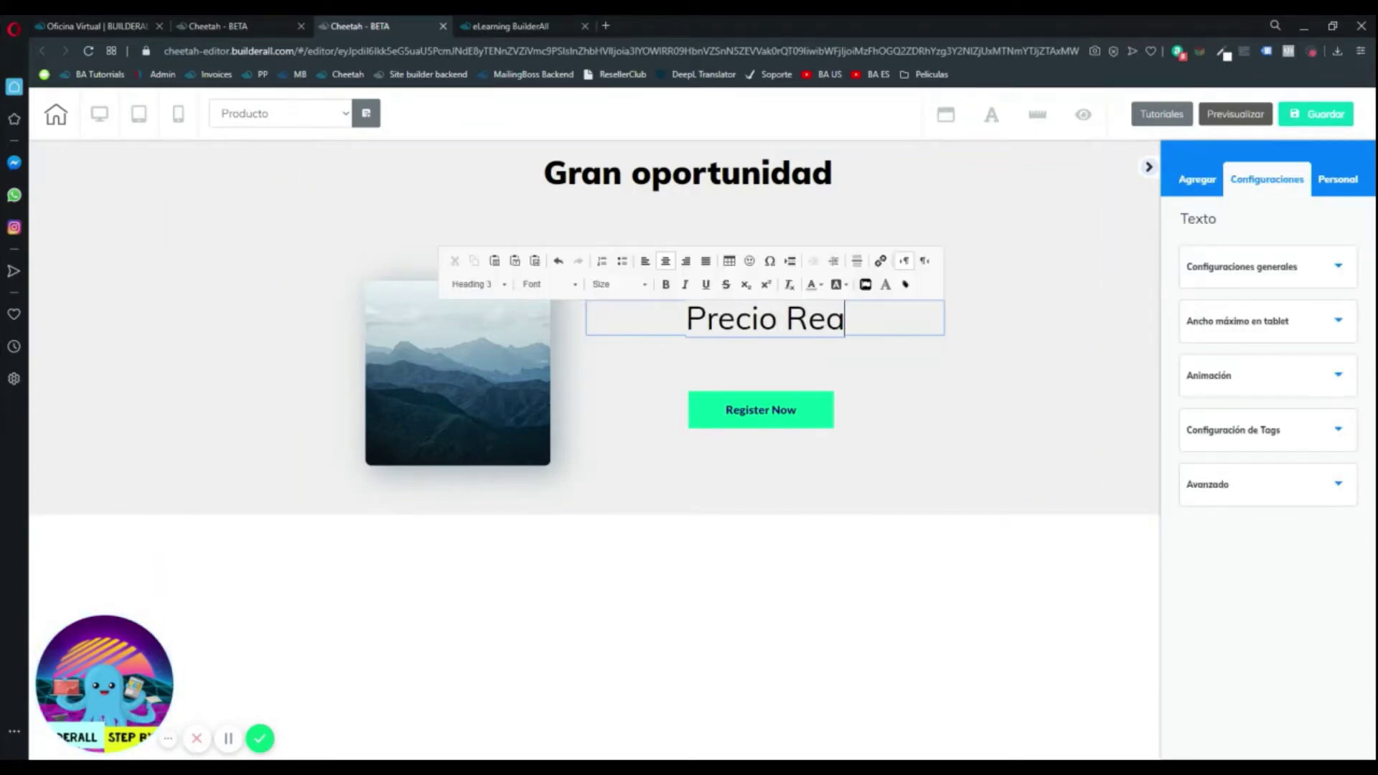
key("BackSpace")
key("BackSpace")
key("BackSpace")
key("BackSpace")
key("BackSpace")
key("BackSpace")
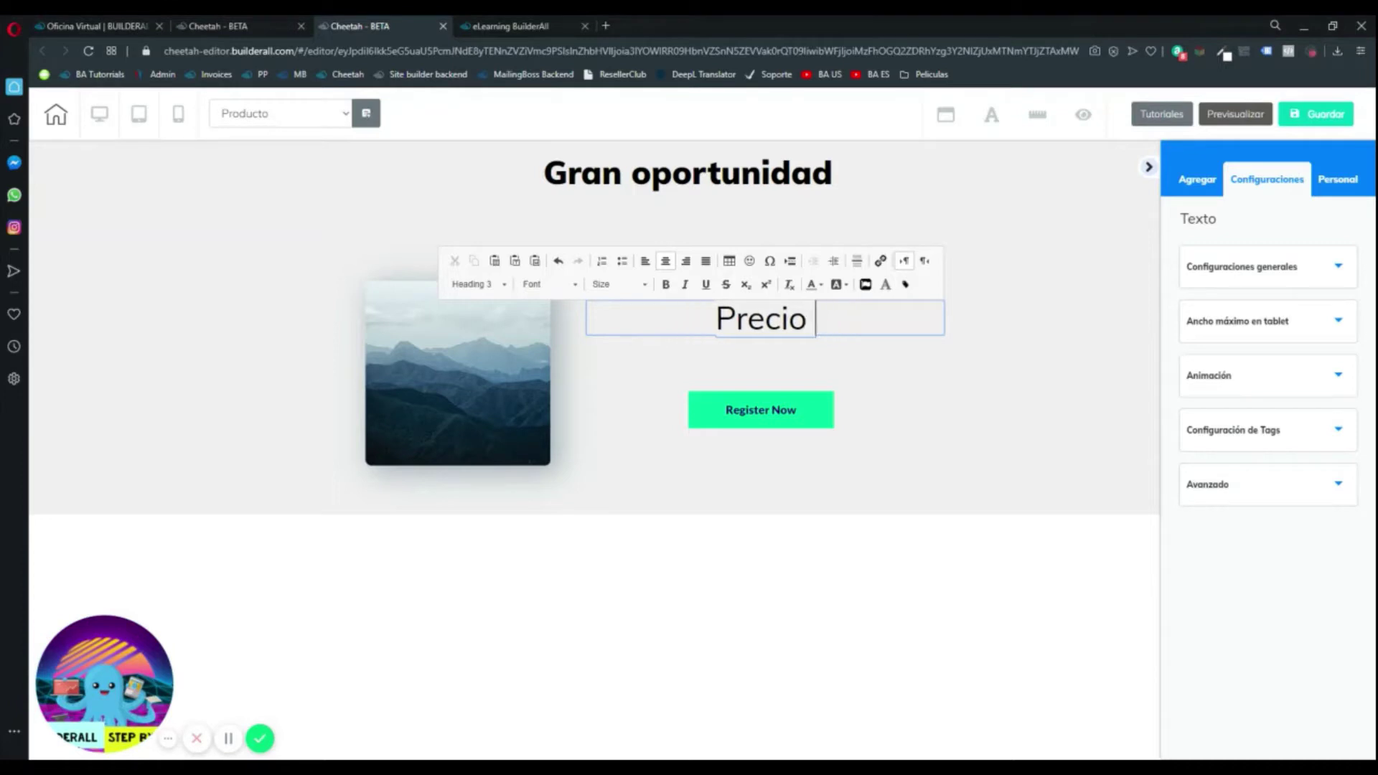
type("real: 299$")
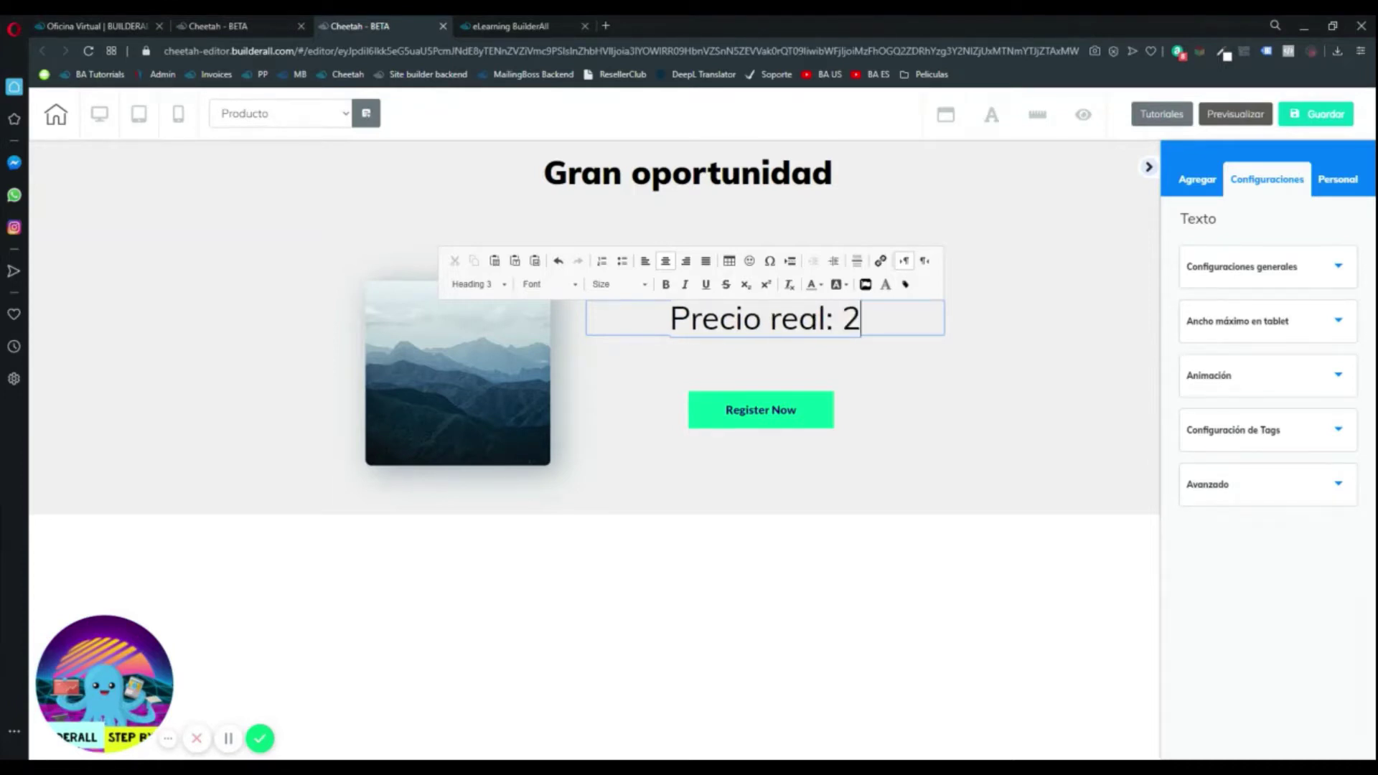
key("shift+Left")
key("shift+Left")
key("shift+Left")
key("shift+Left")
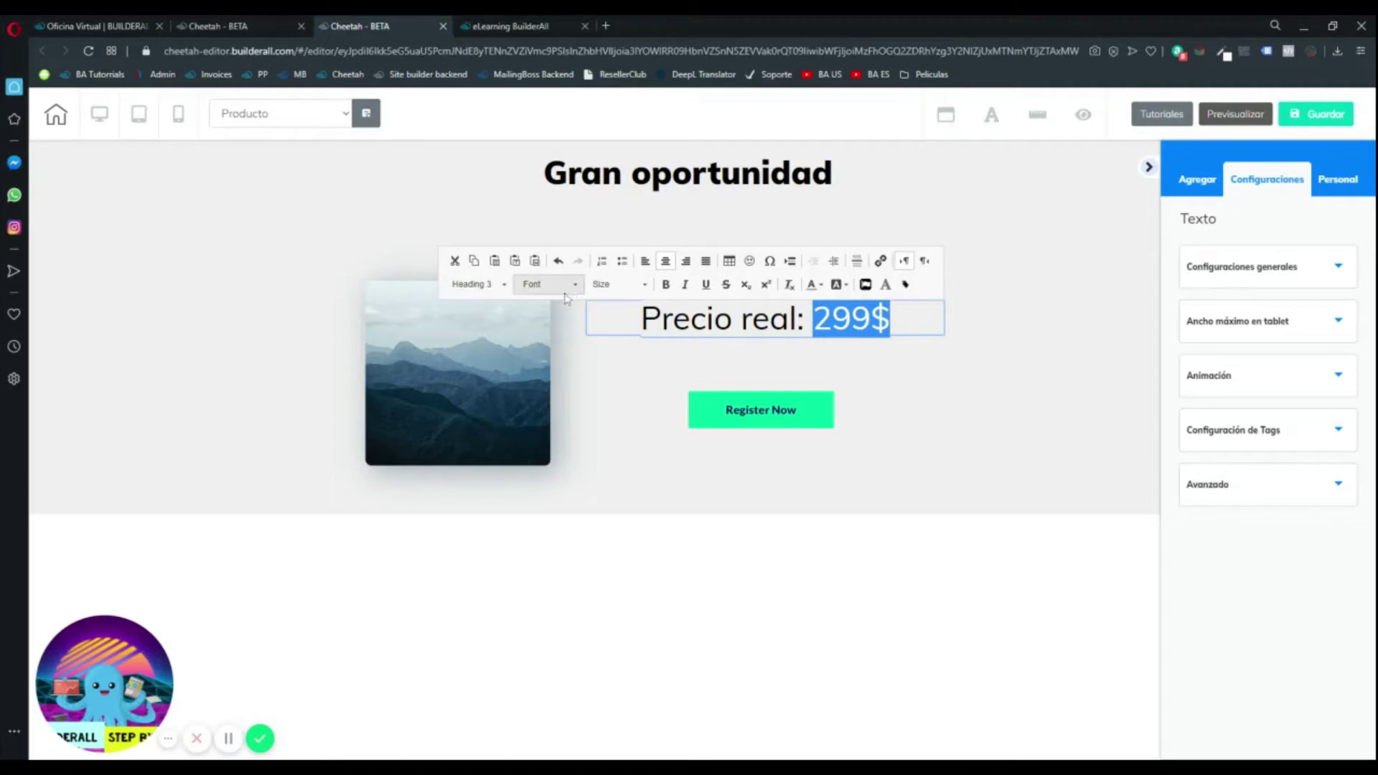
left_click(726, 285)
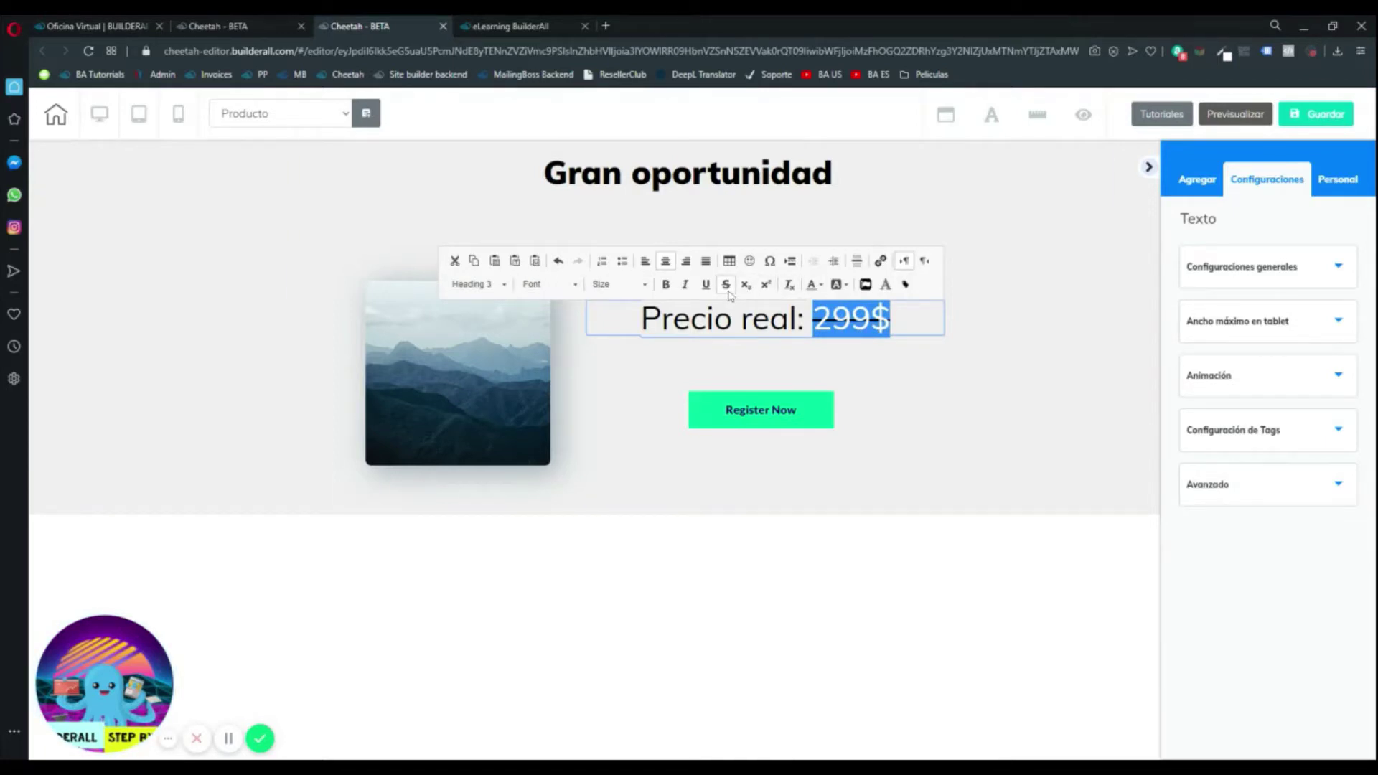
key("Right")
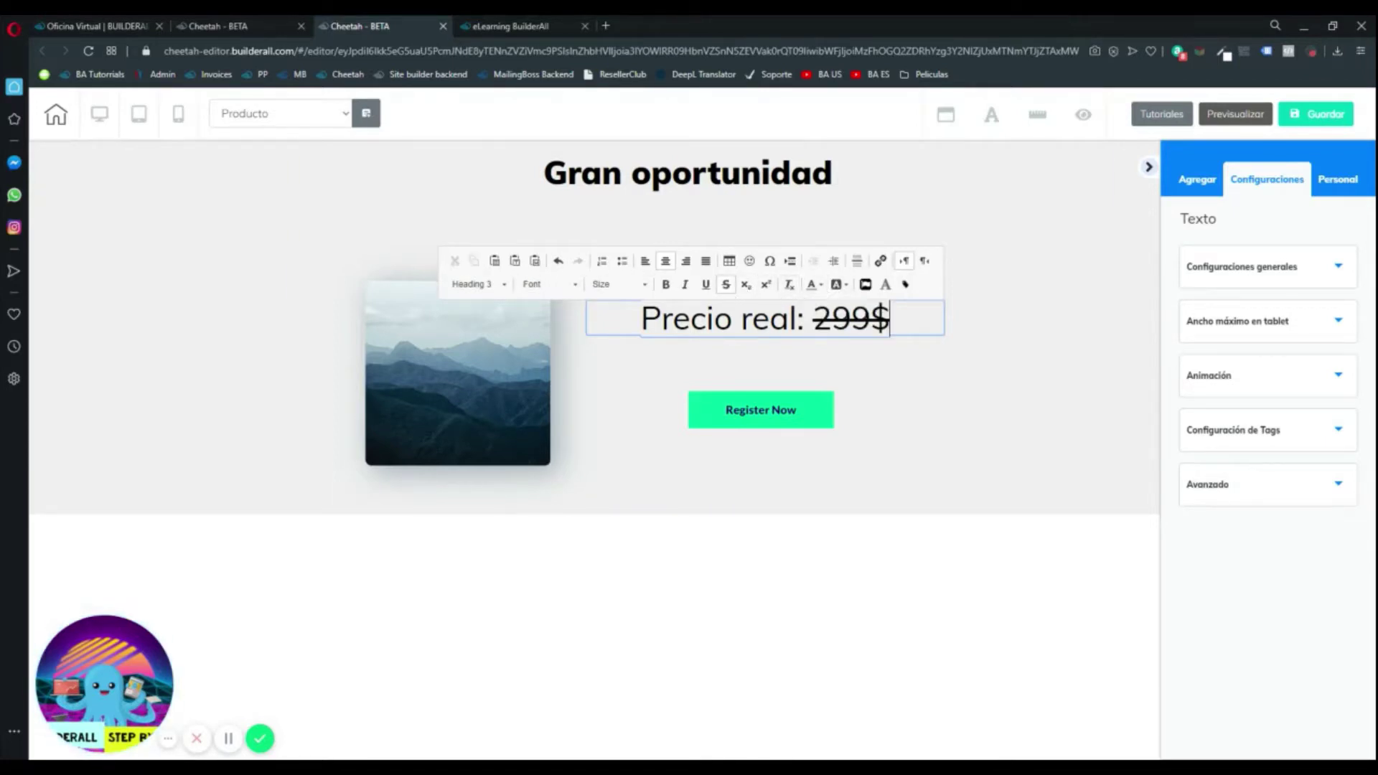
Add a second line 'Nuevo Precio 99$ - 200$ decuento' with 99$ underlined in red
key("Return")
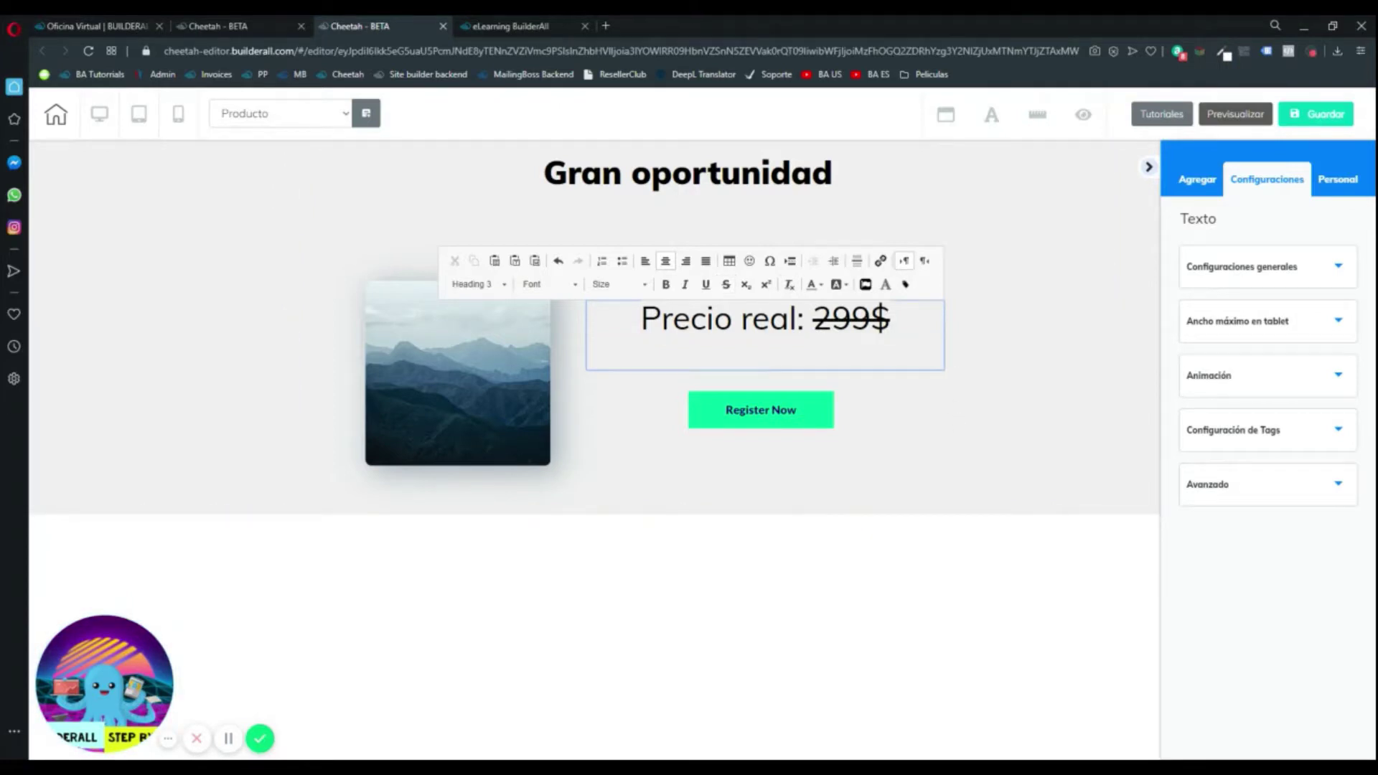
type("Nuevo Precio")
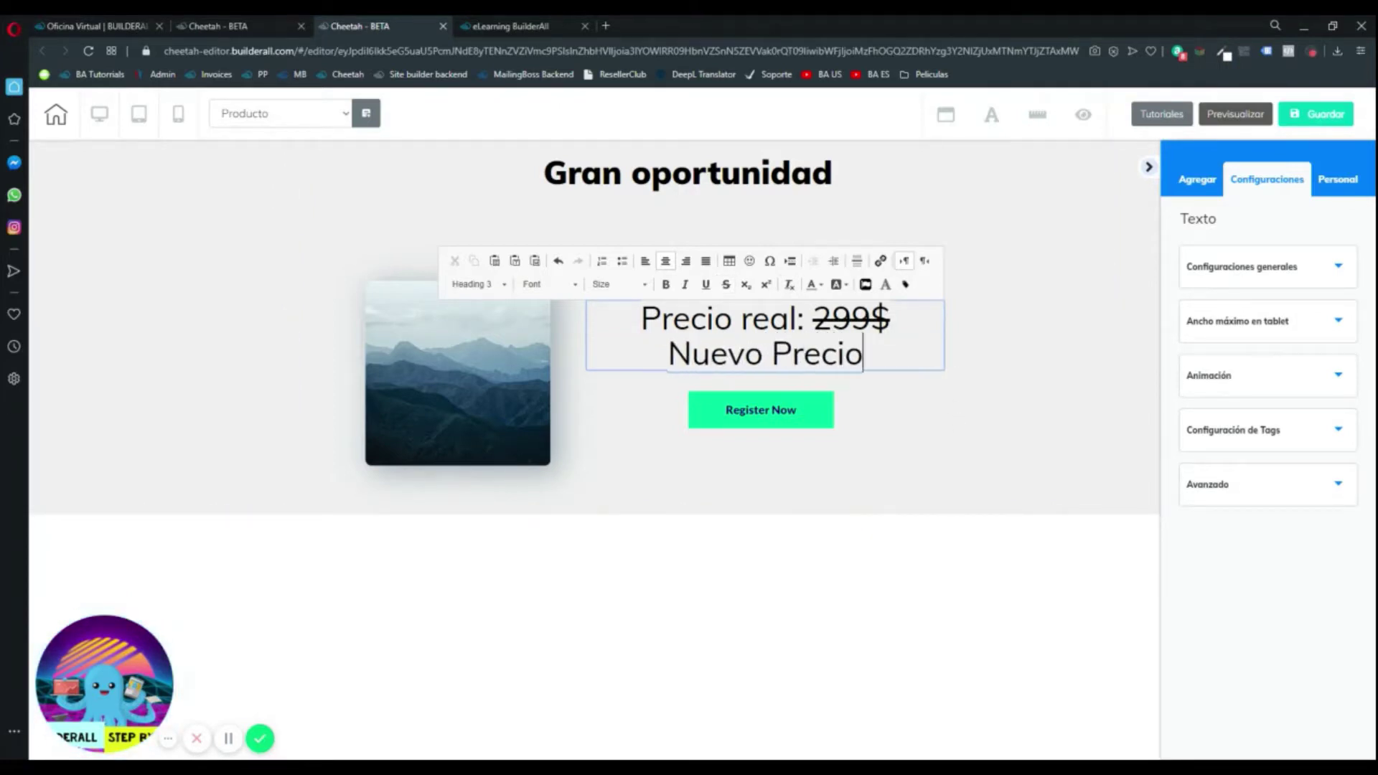
type(" 99$")
key("shift+Left")
key("shift+Left")
key("shift+Left")
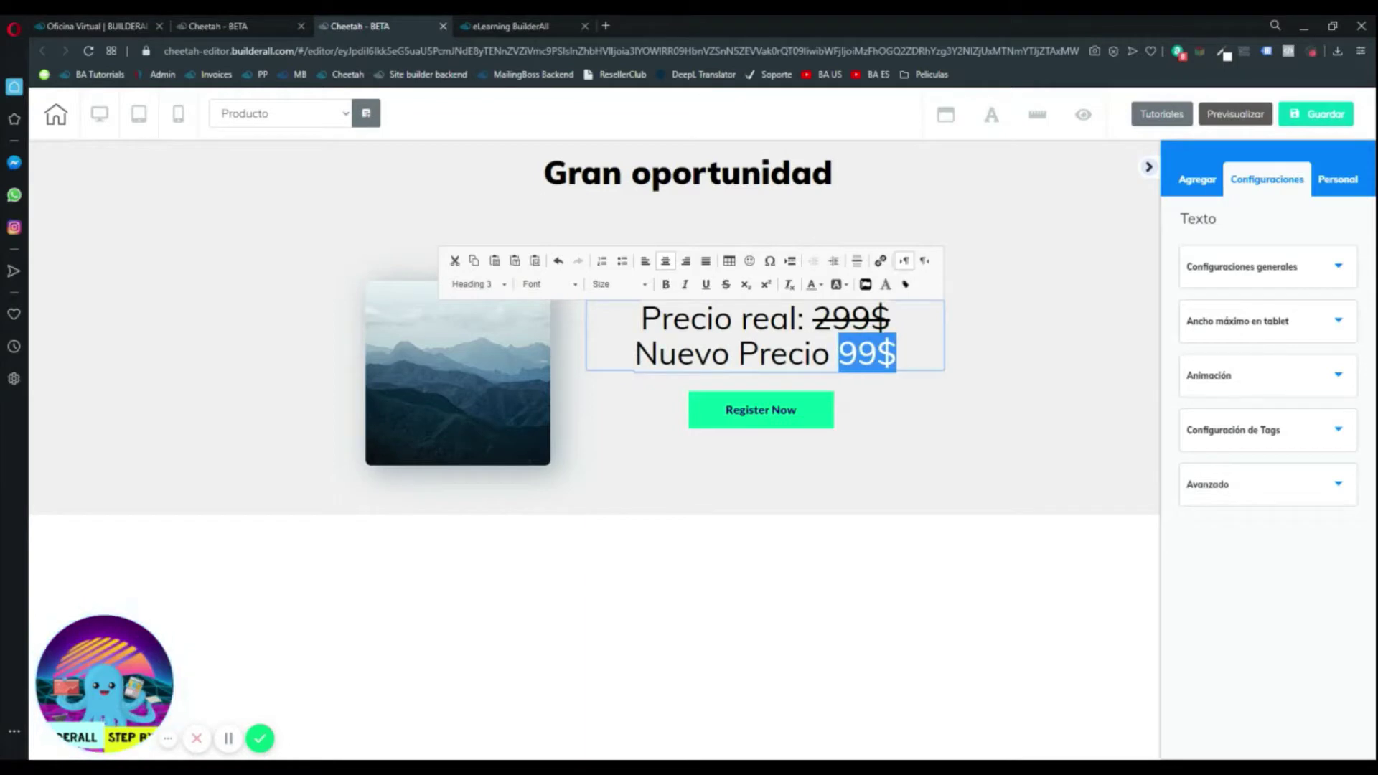
left_click(705, 284)
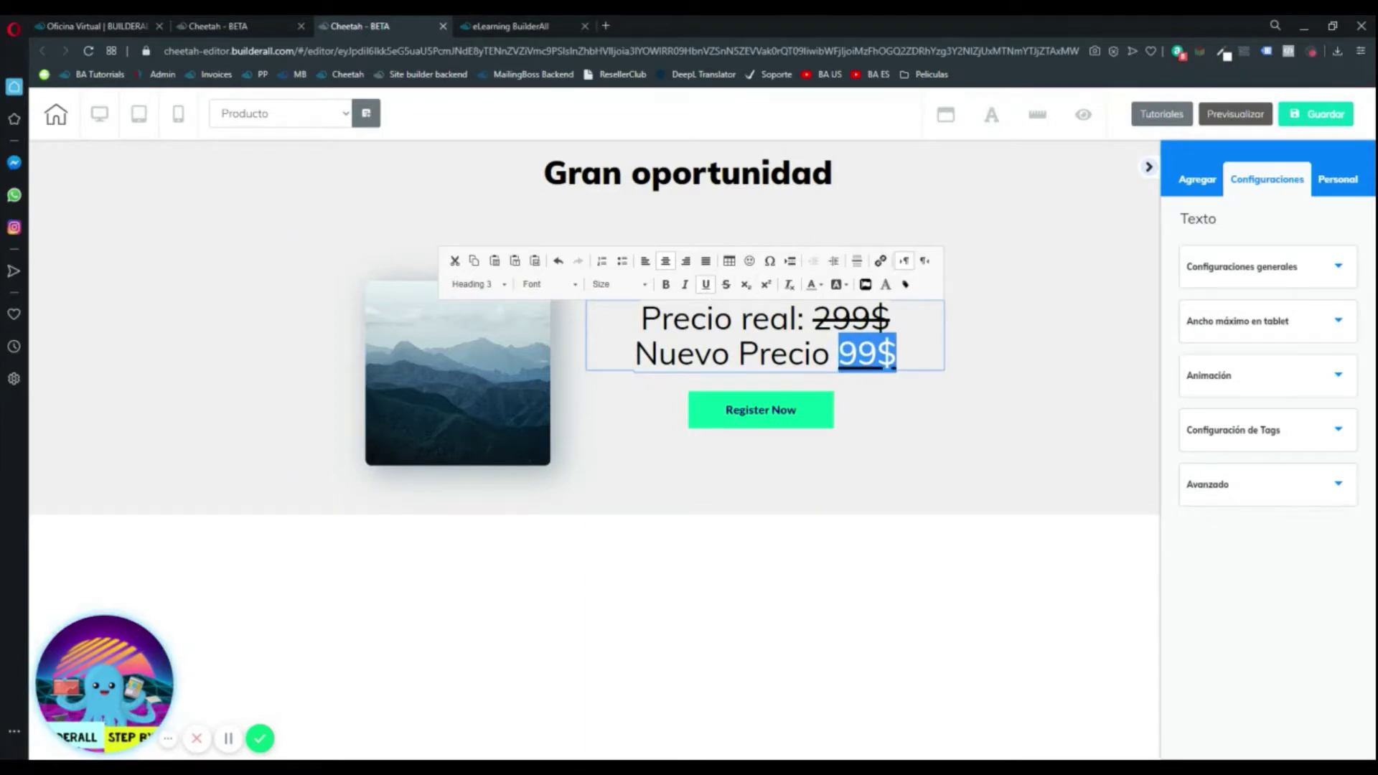
left_click(821, 285)
left_click(837, 387)
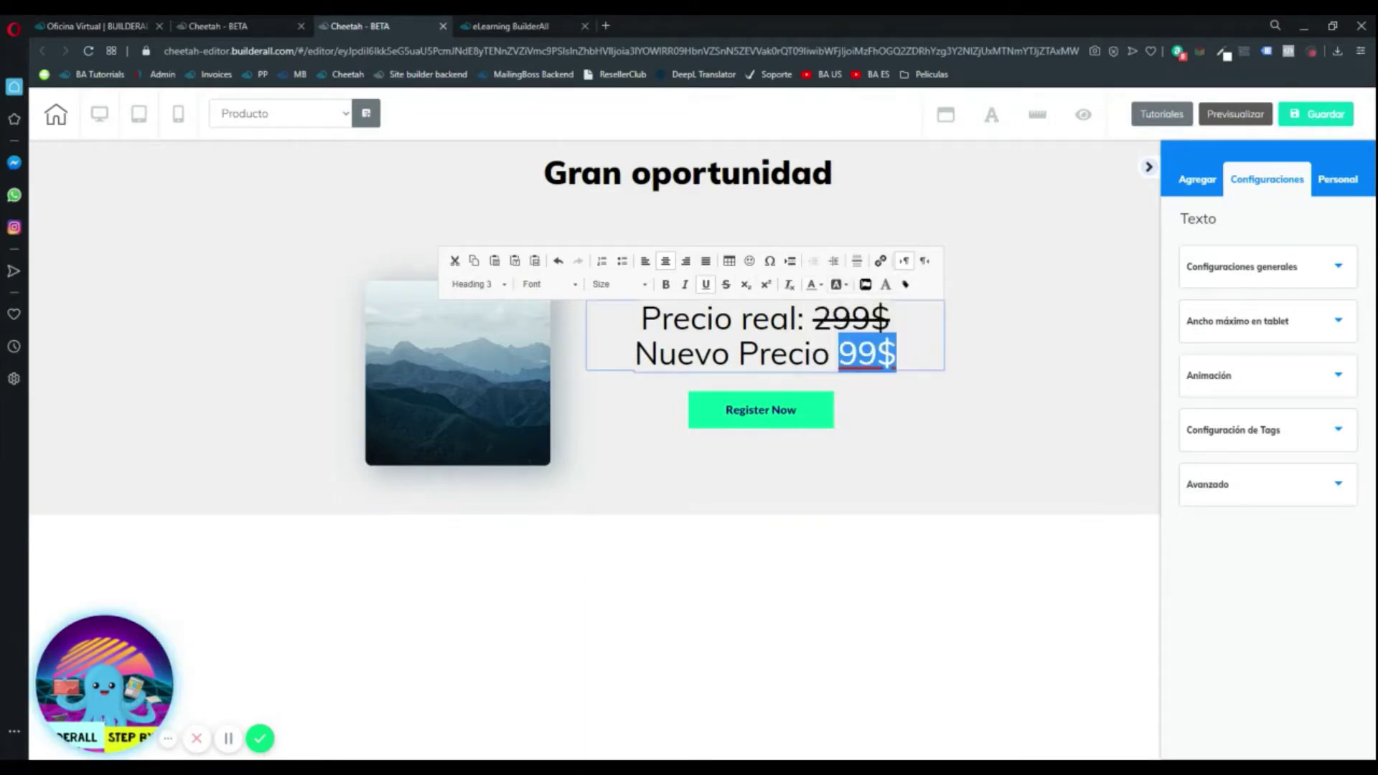
key("Right")
key("shift+Left")
key("shift+Left")
key("shift+Left")
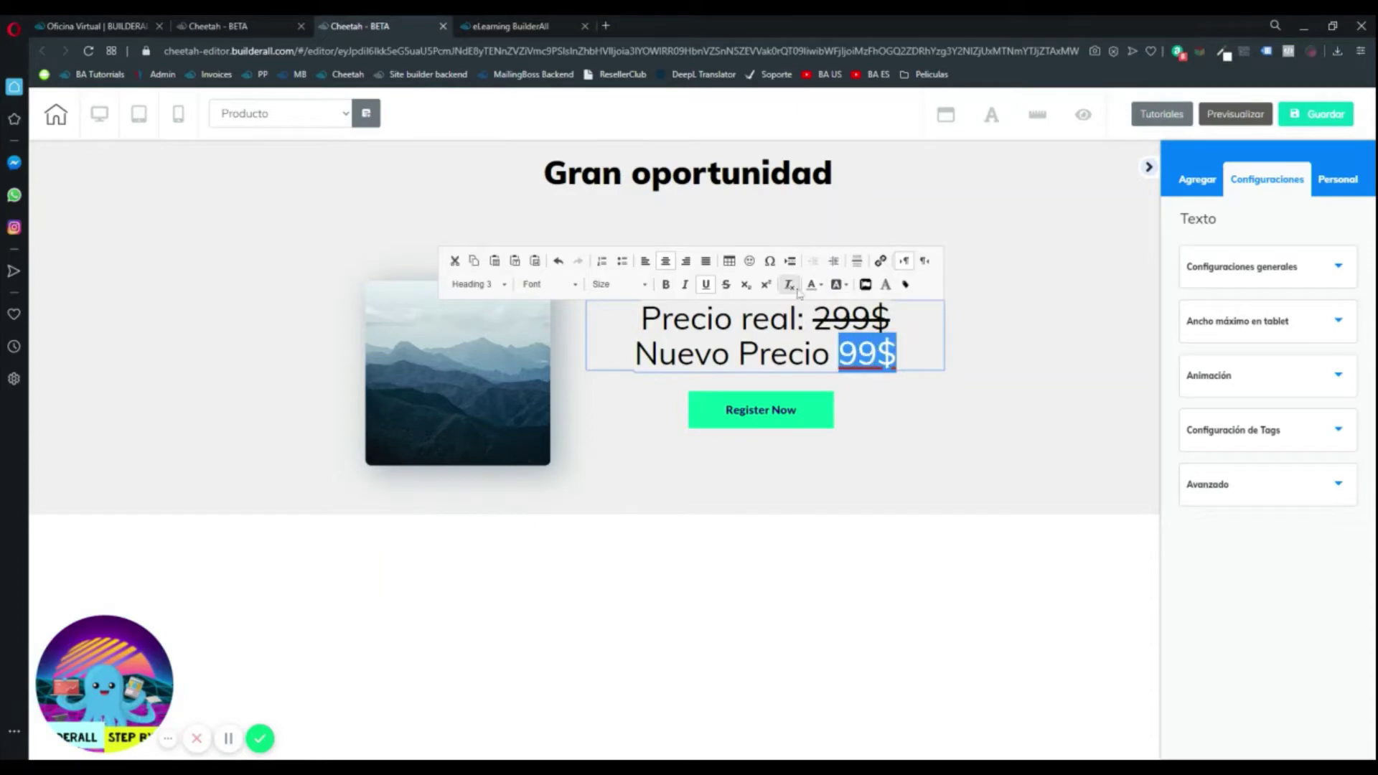
left_click(820, 285)
left_click(834, 368)
left_click(877, 353)
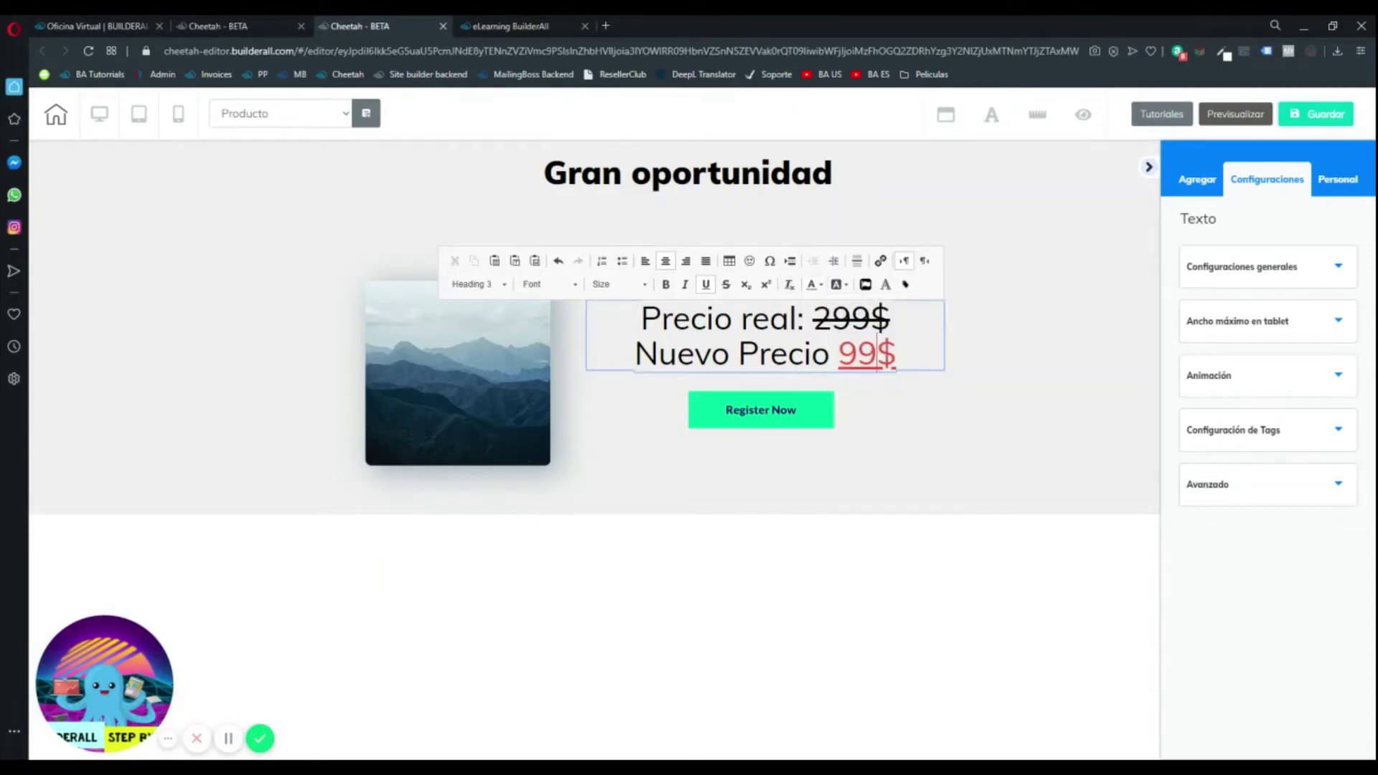
type("- 200$")
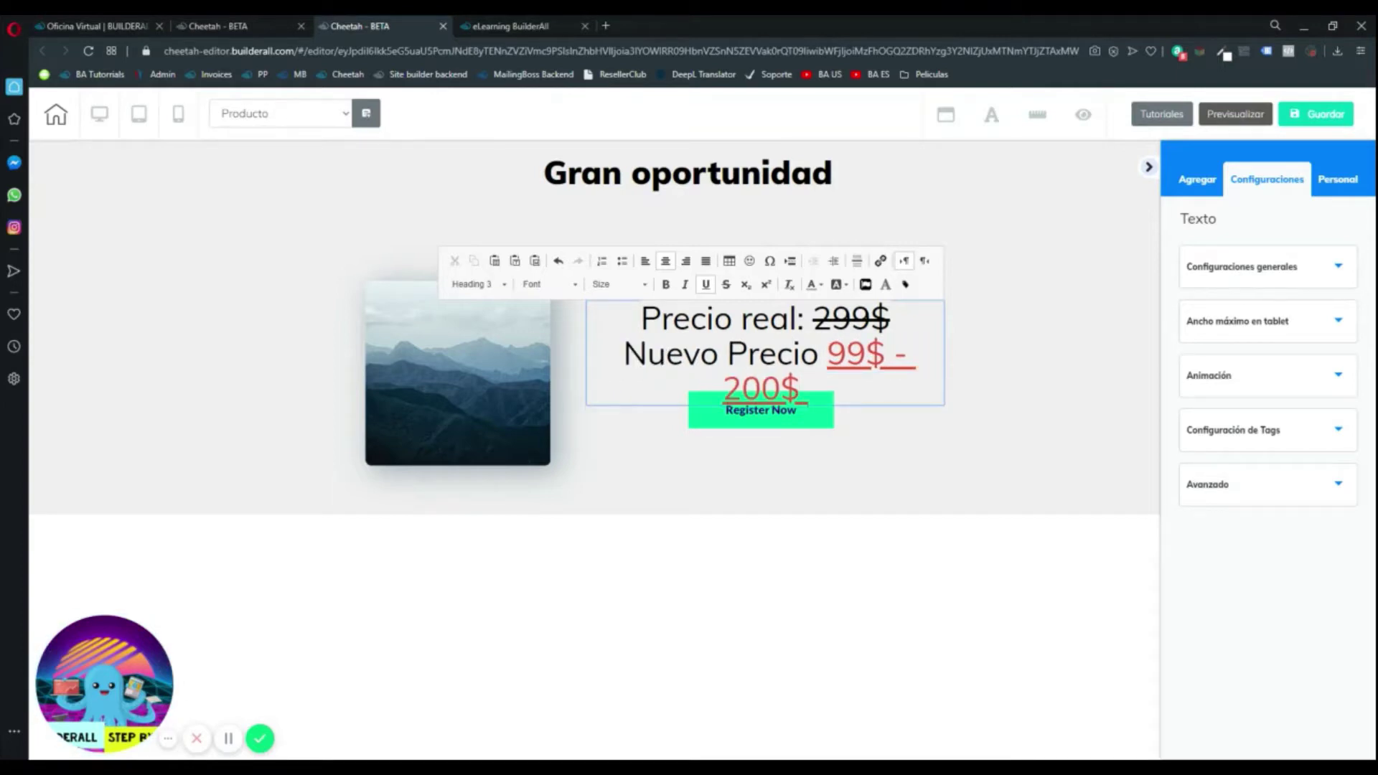
key("BackSpace")
type("decuento")
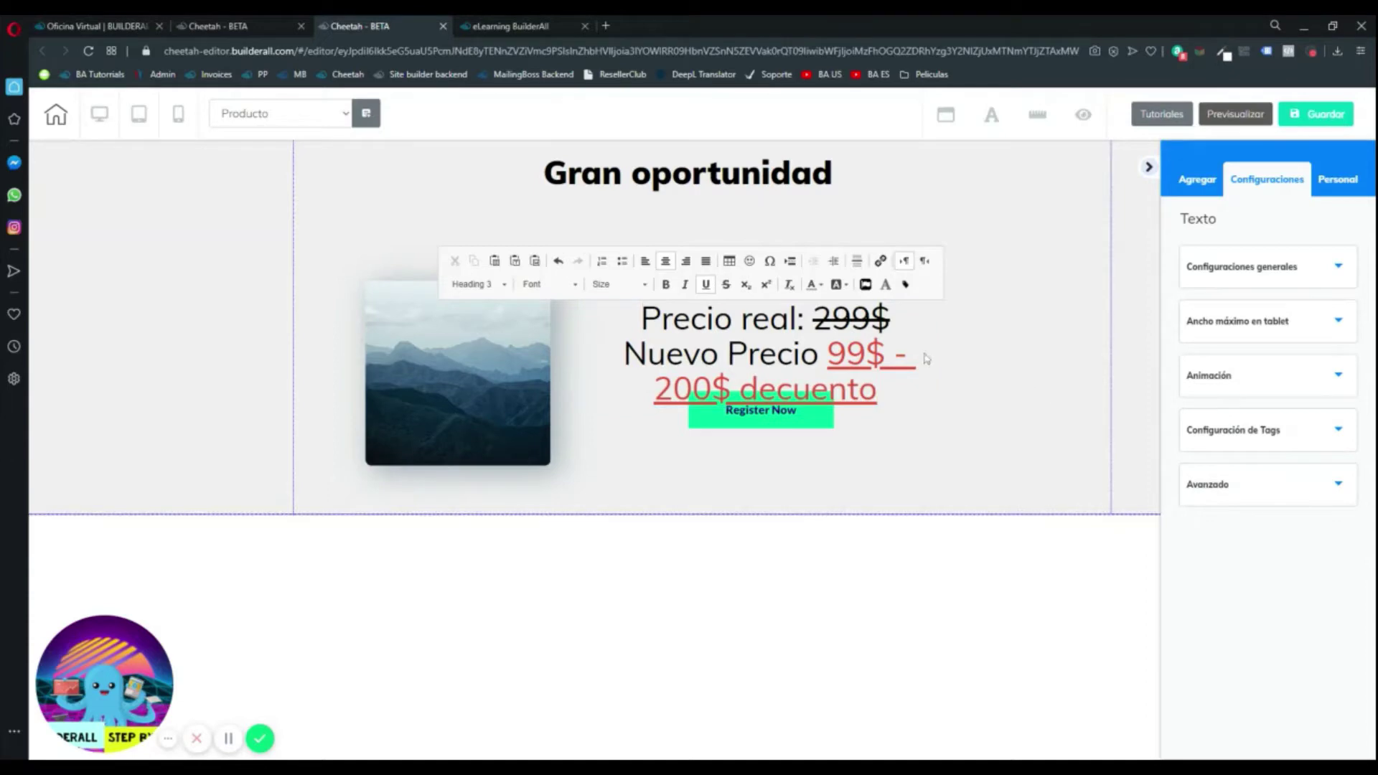
Widen the price text box to the right
left_click(925, 424)
left_click(927, 381)
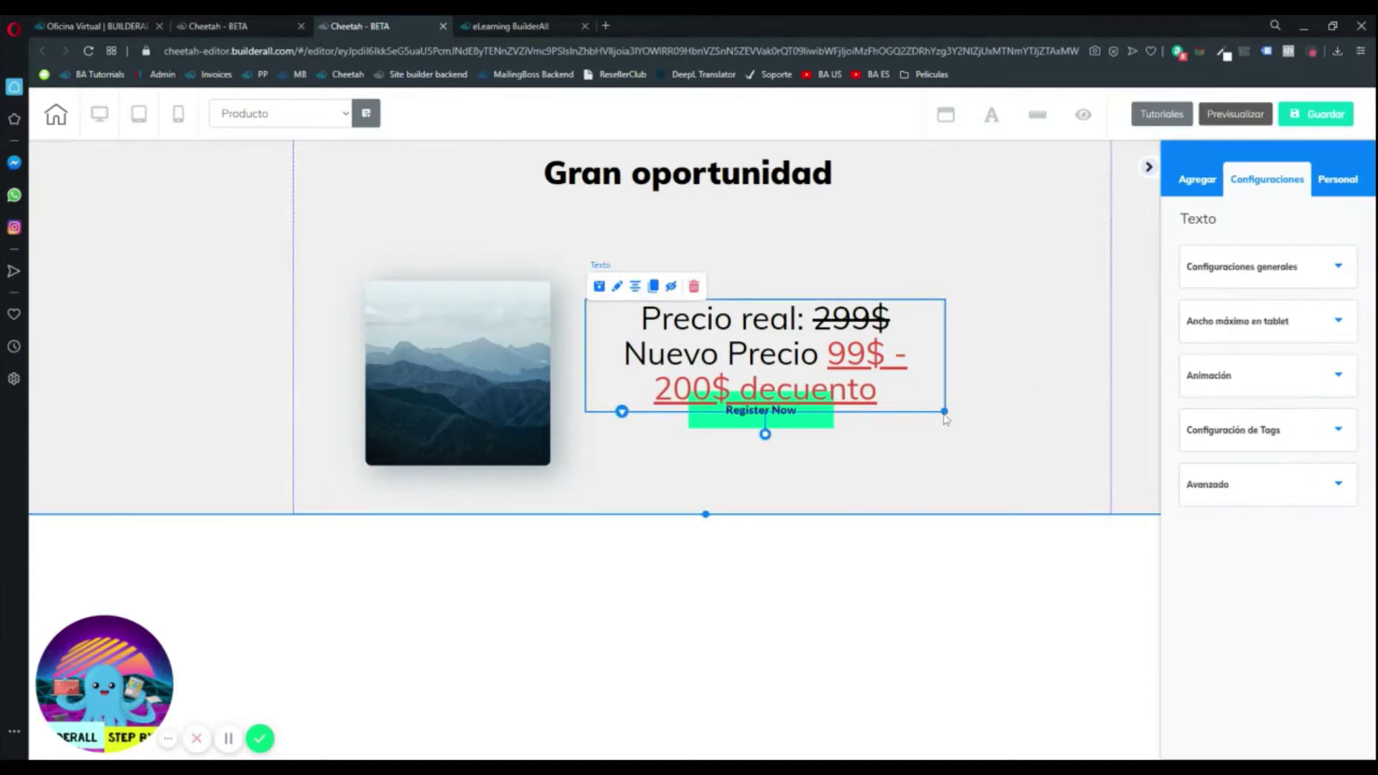
left_click_drag(944, 411, 1117, 407)
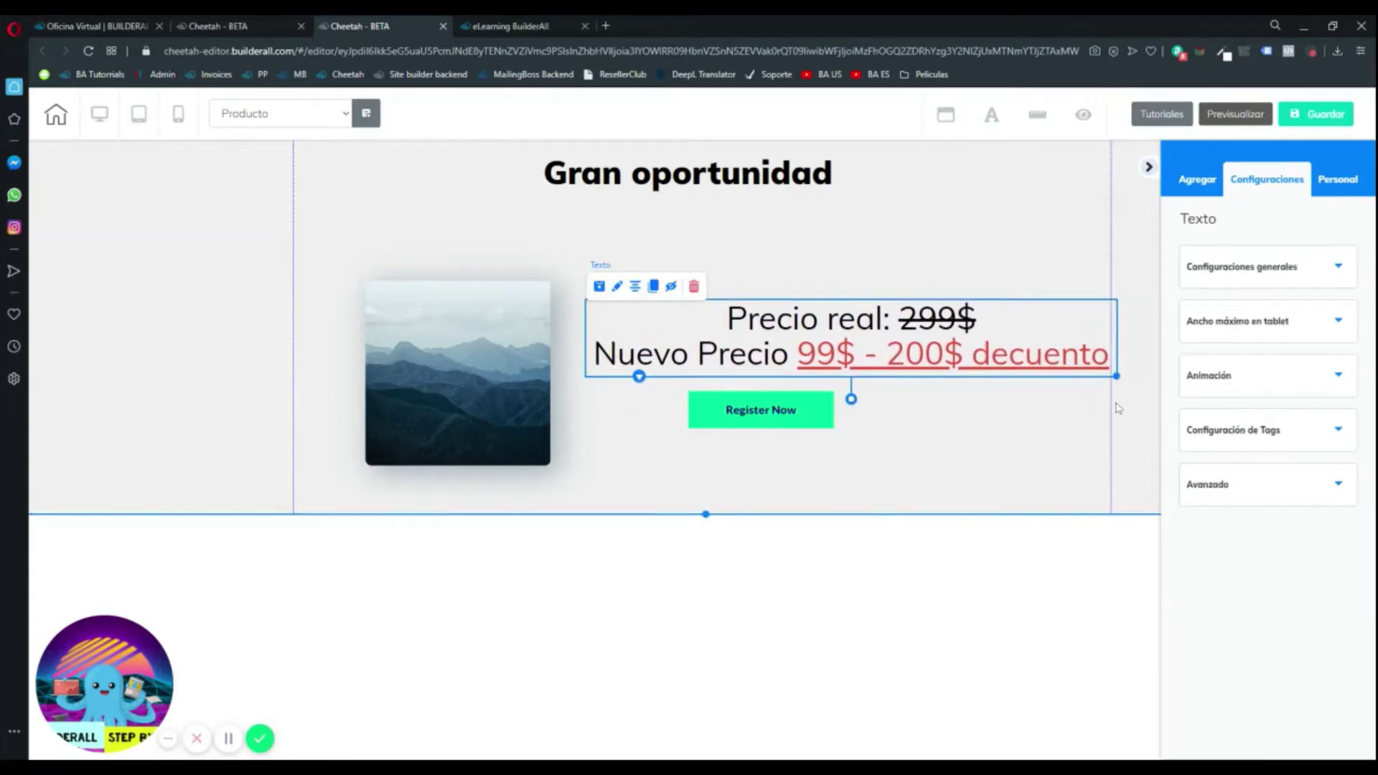
left_click(1053, 392)
Left-align the price text, nudge it up, and move the Register Now button beneath it
left_click(979, 360)
left_click(919, 366)
left_click_drag(723, 318, 1128, 382)
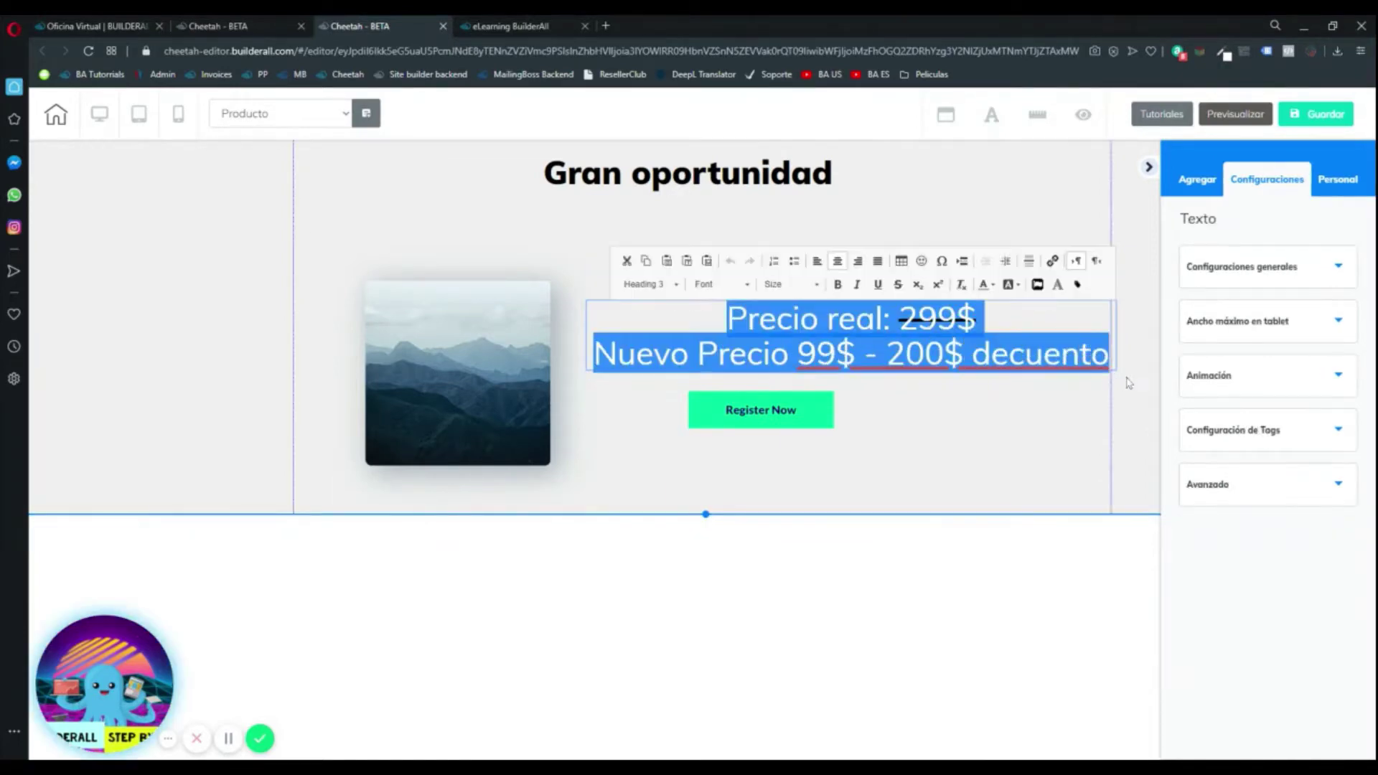
left_click(817, 260)
left_click(933, 455)
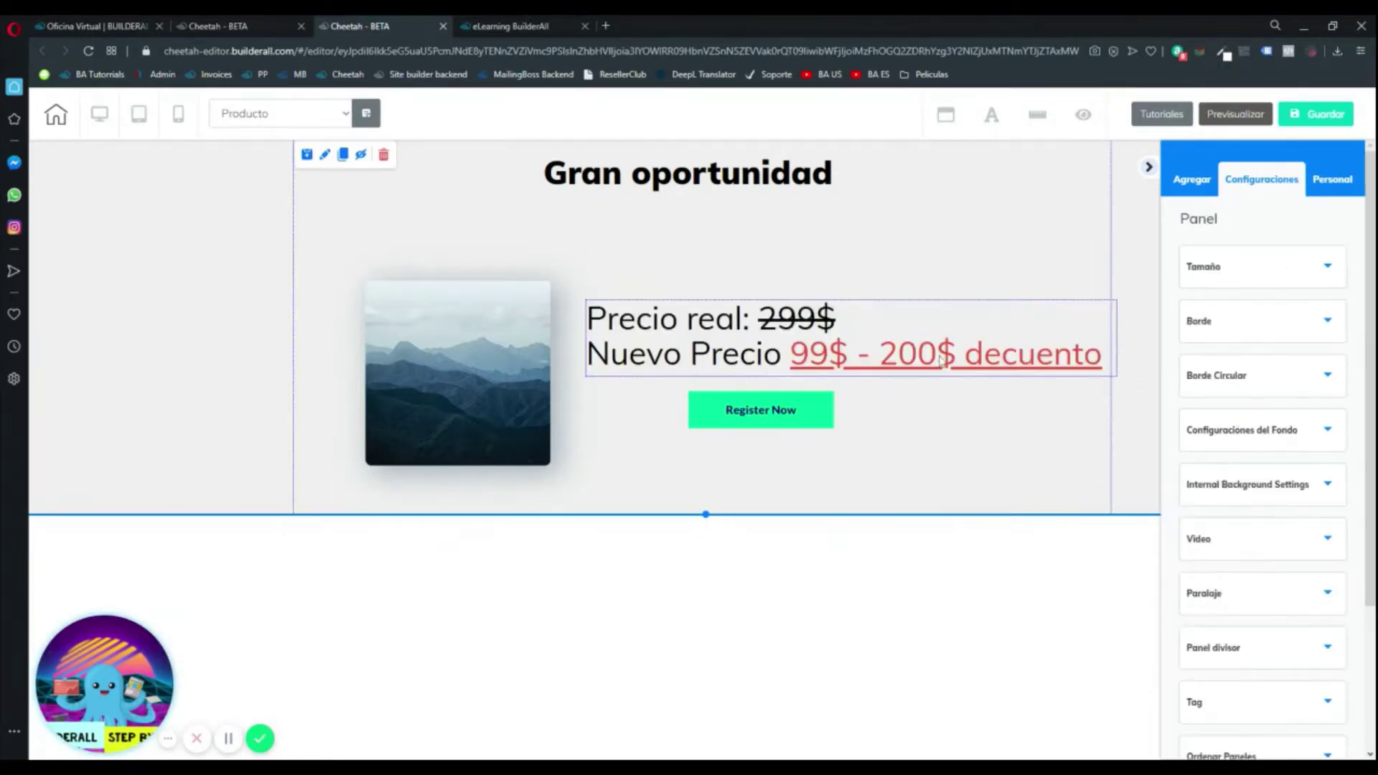
left_click_drag(943, 356, 954, 334)
left_click_drag(787, 411, 853, 423)
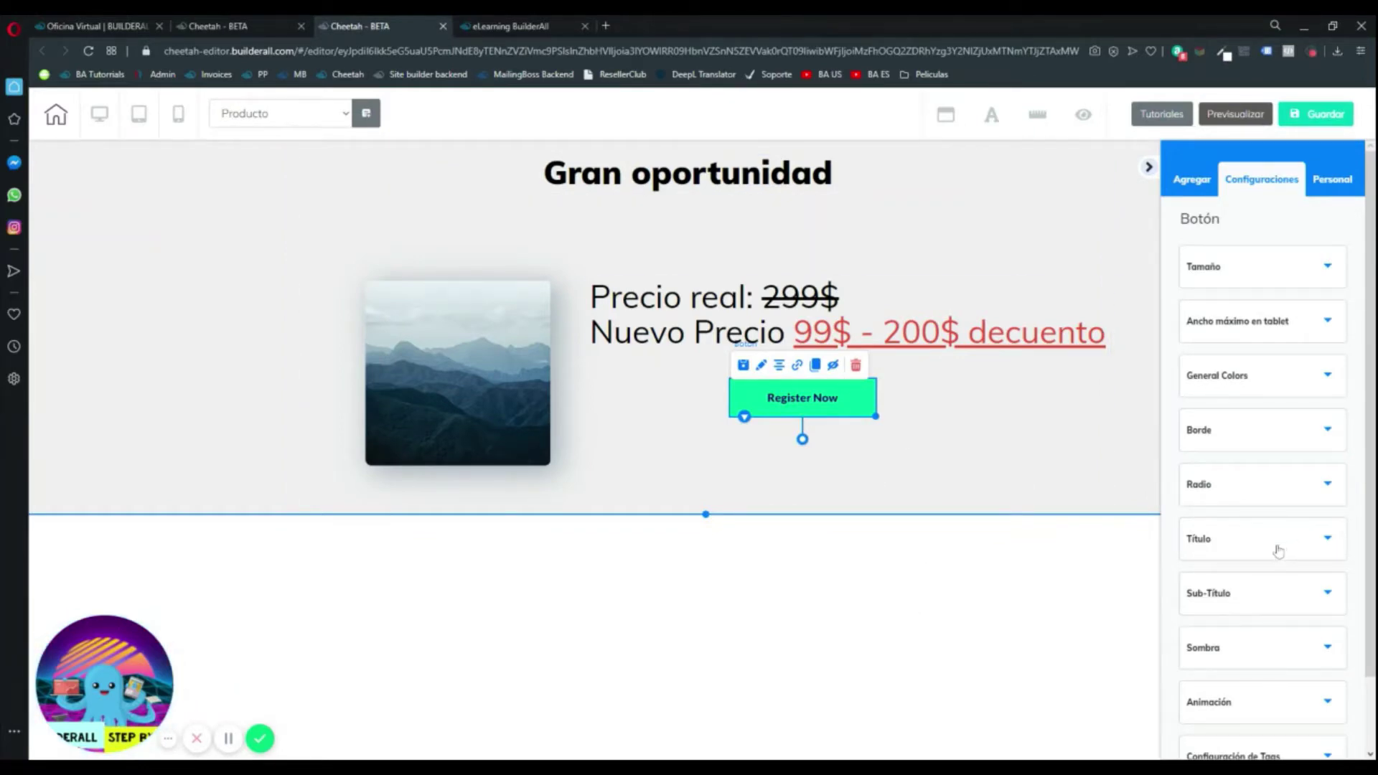
Change the button's title from 'Register Now' to 'Comprar'
left_click(1245, 554)
triple_click(1235, 611)
type("Comprar")
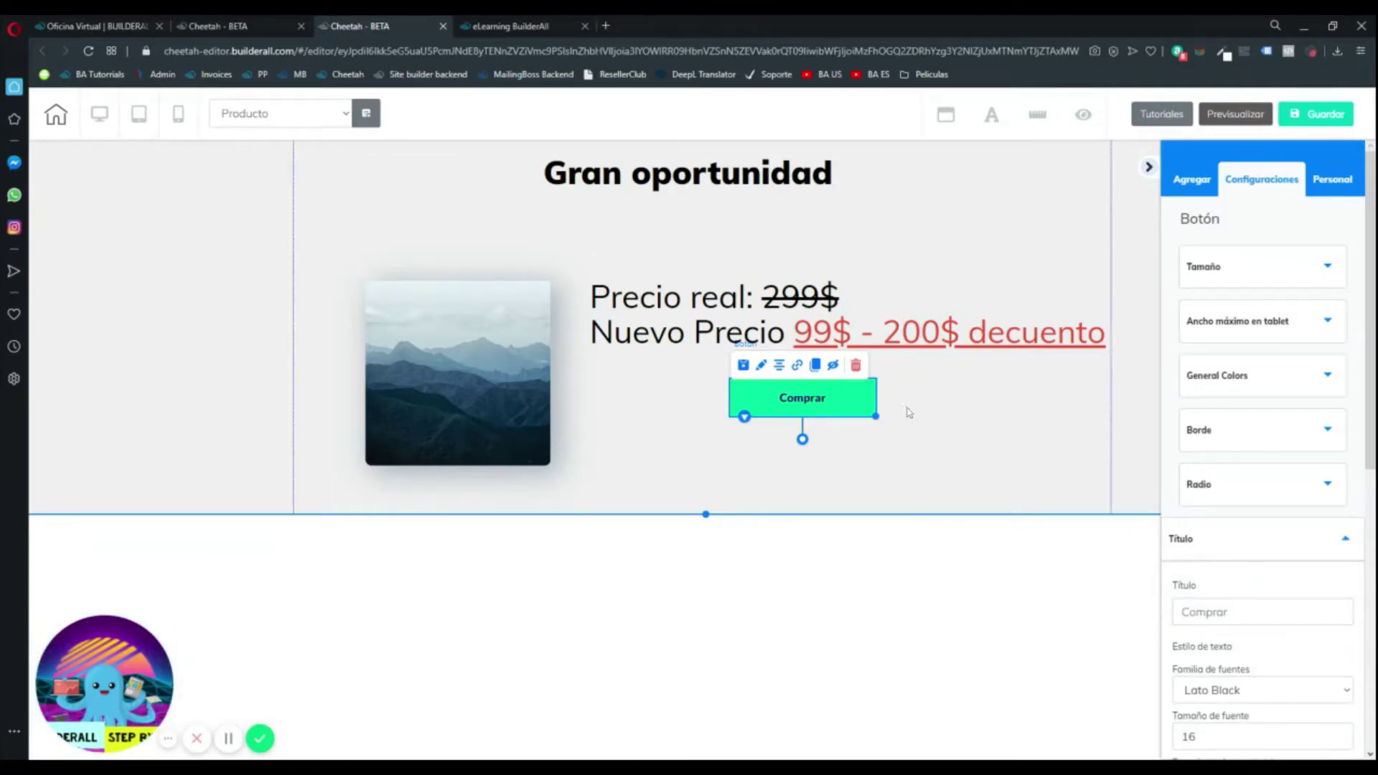
left_click(888, 495)
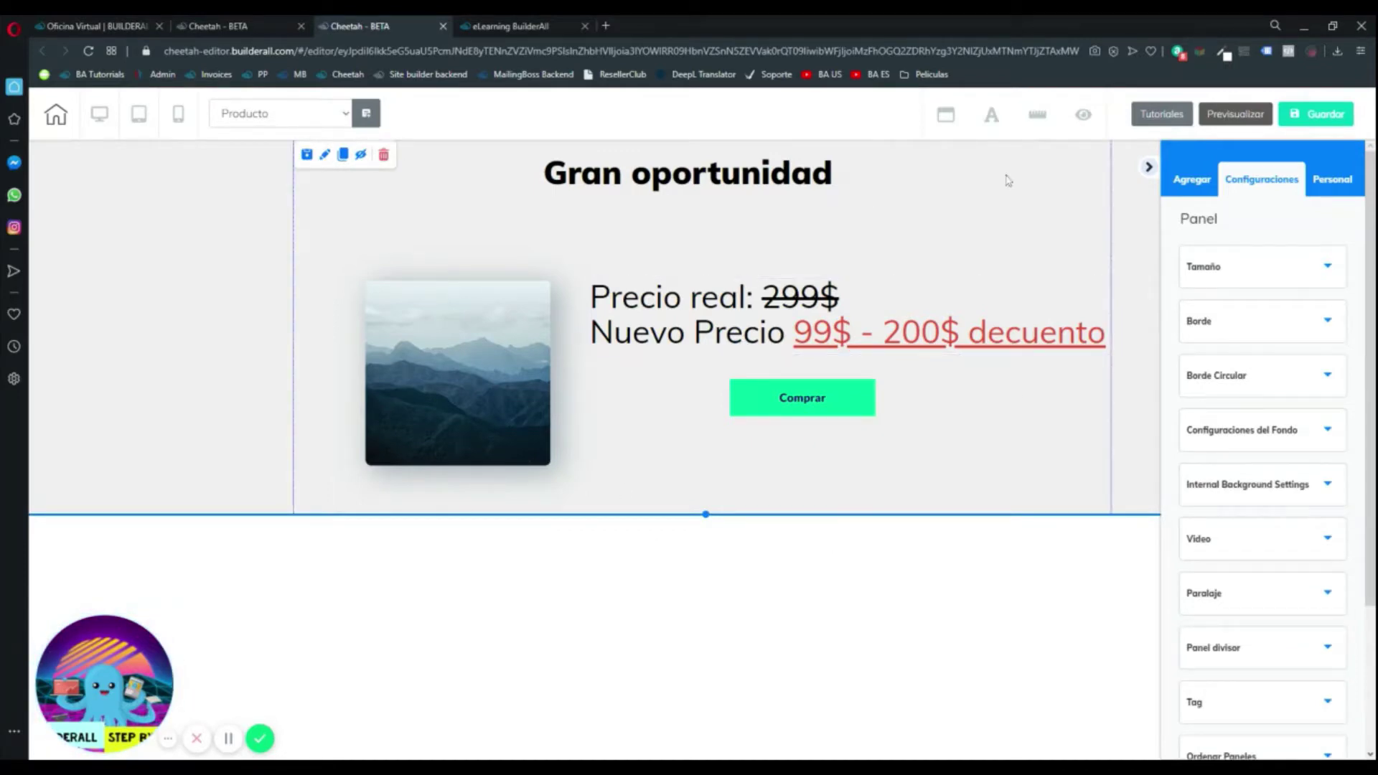
Save the product page and publish the site, closing the confirmation
left_click(1318, 114)
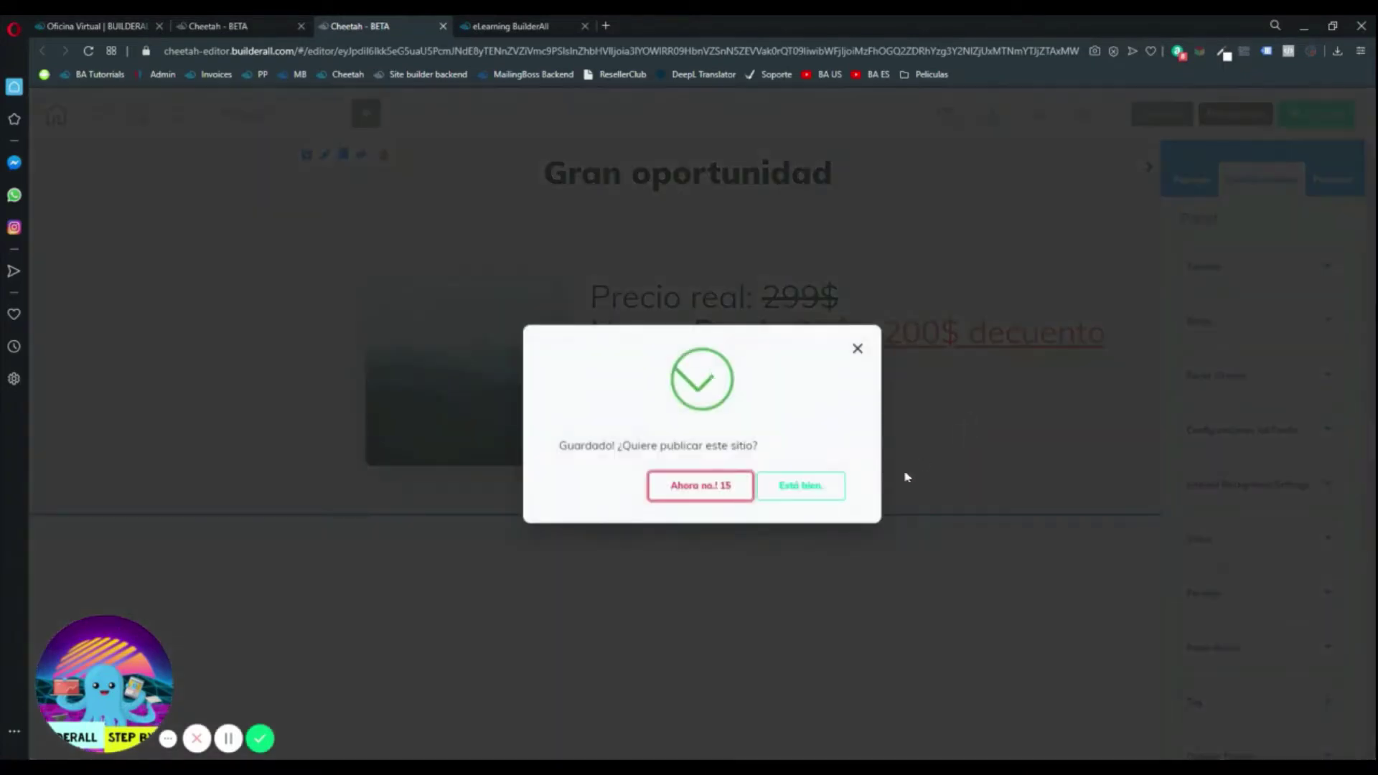
left_click(837, 486)
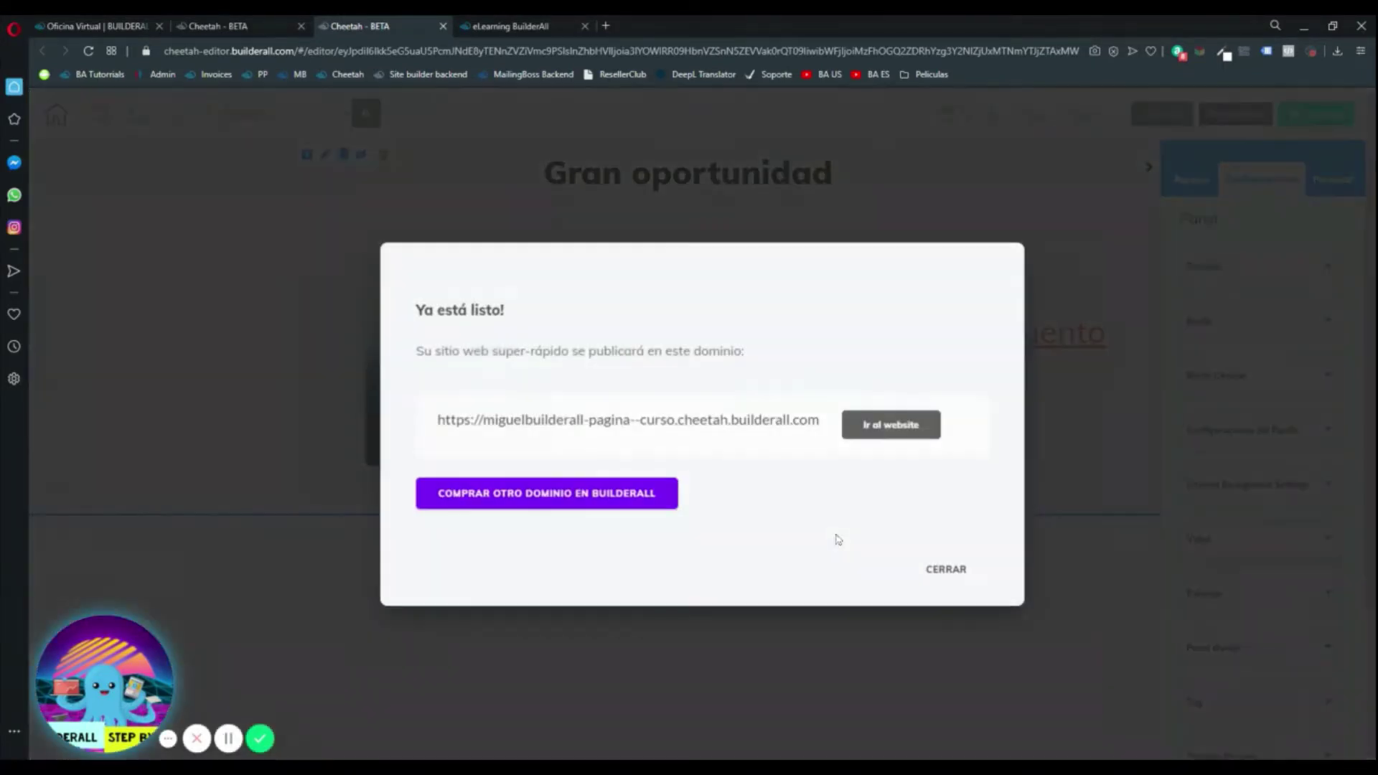
left_click(960, 569)
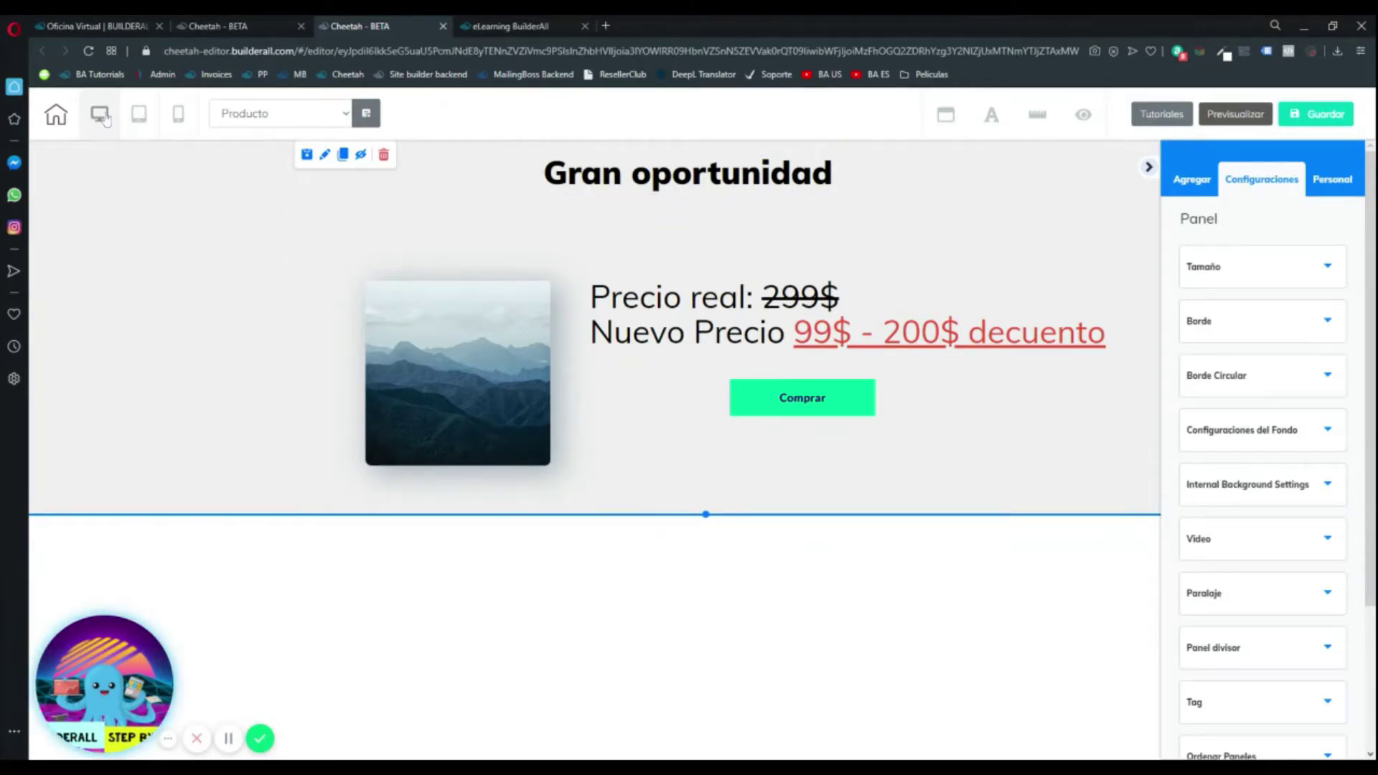
Leave the page editor without saving again, then scroll the Mis Páginas sidebar toward Super Checkout
left_click(56, 115)
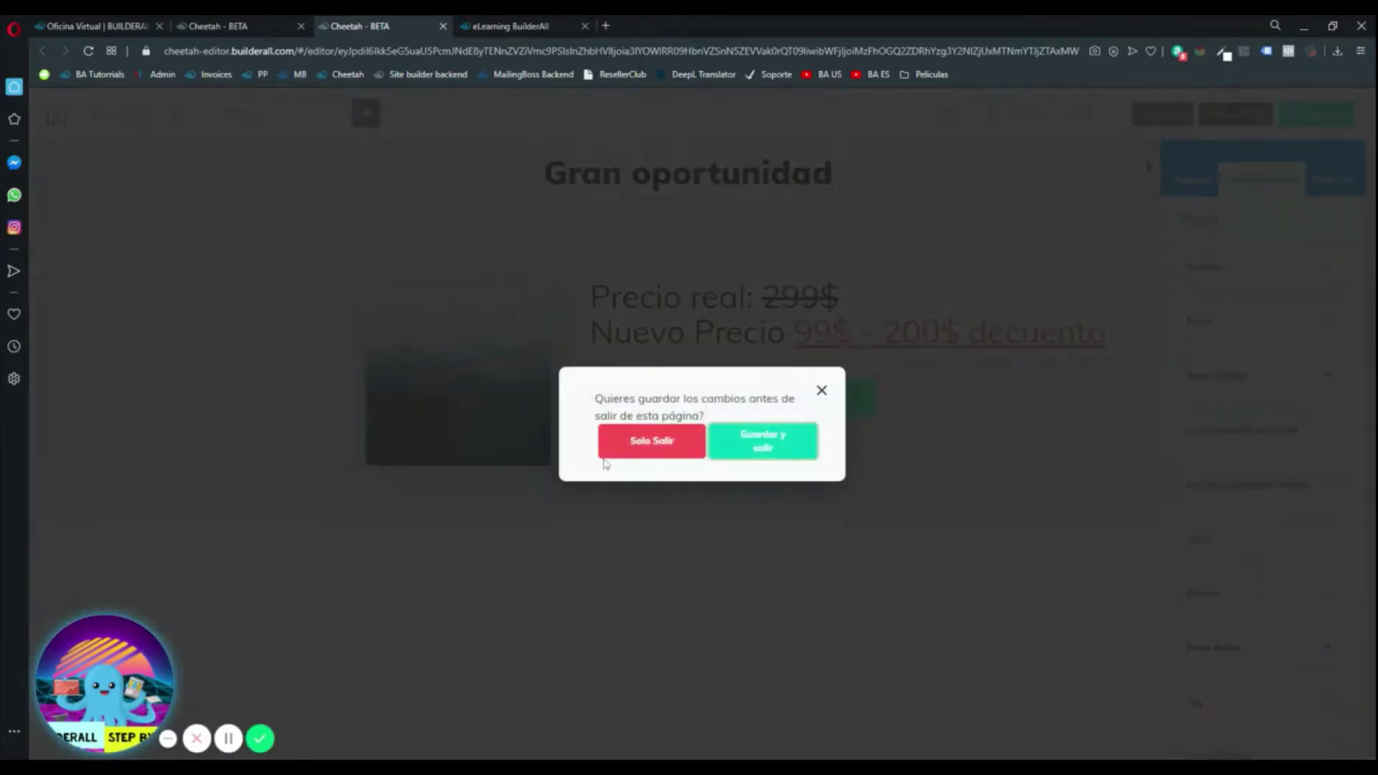
left_click(689, 445)
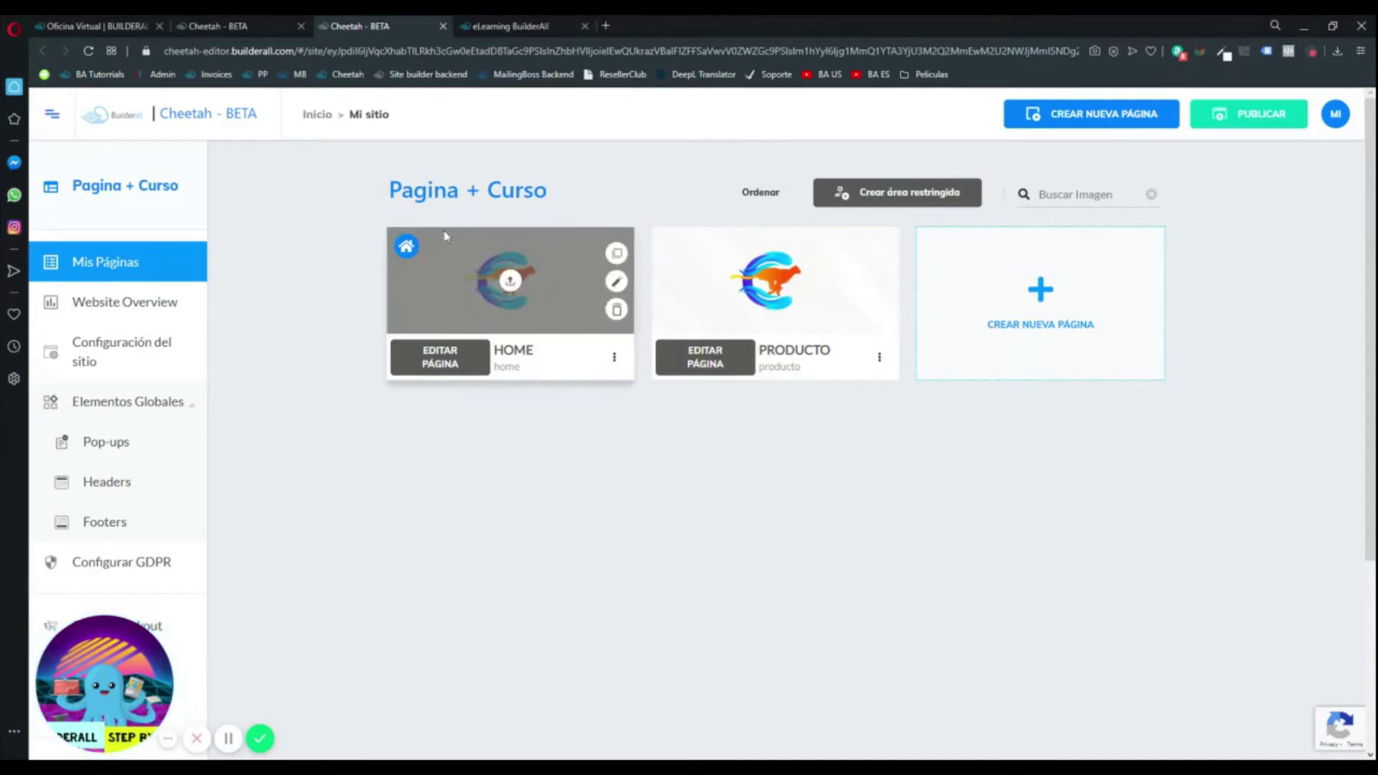
mouse_move(633, 259)
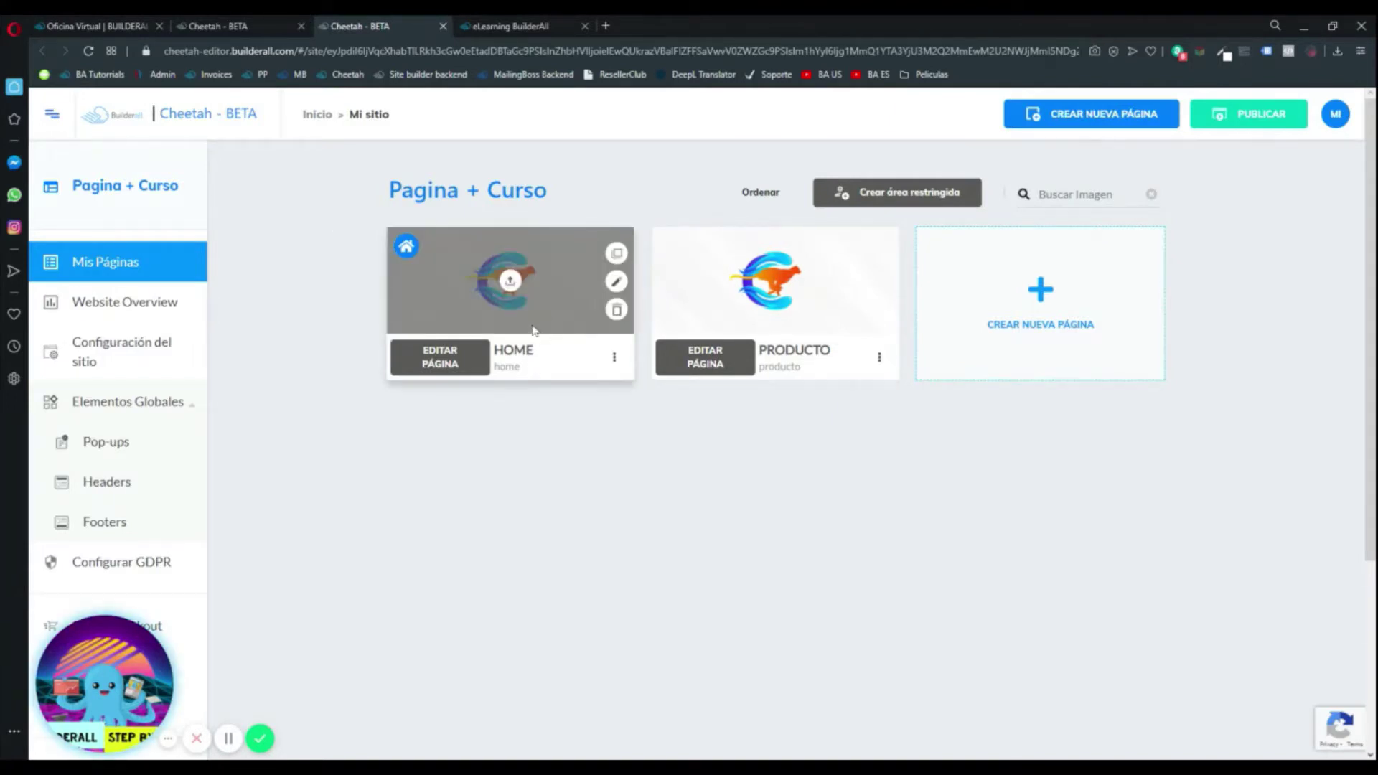
scroll(584, 440, "down", 4)
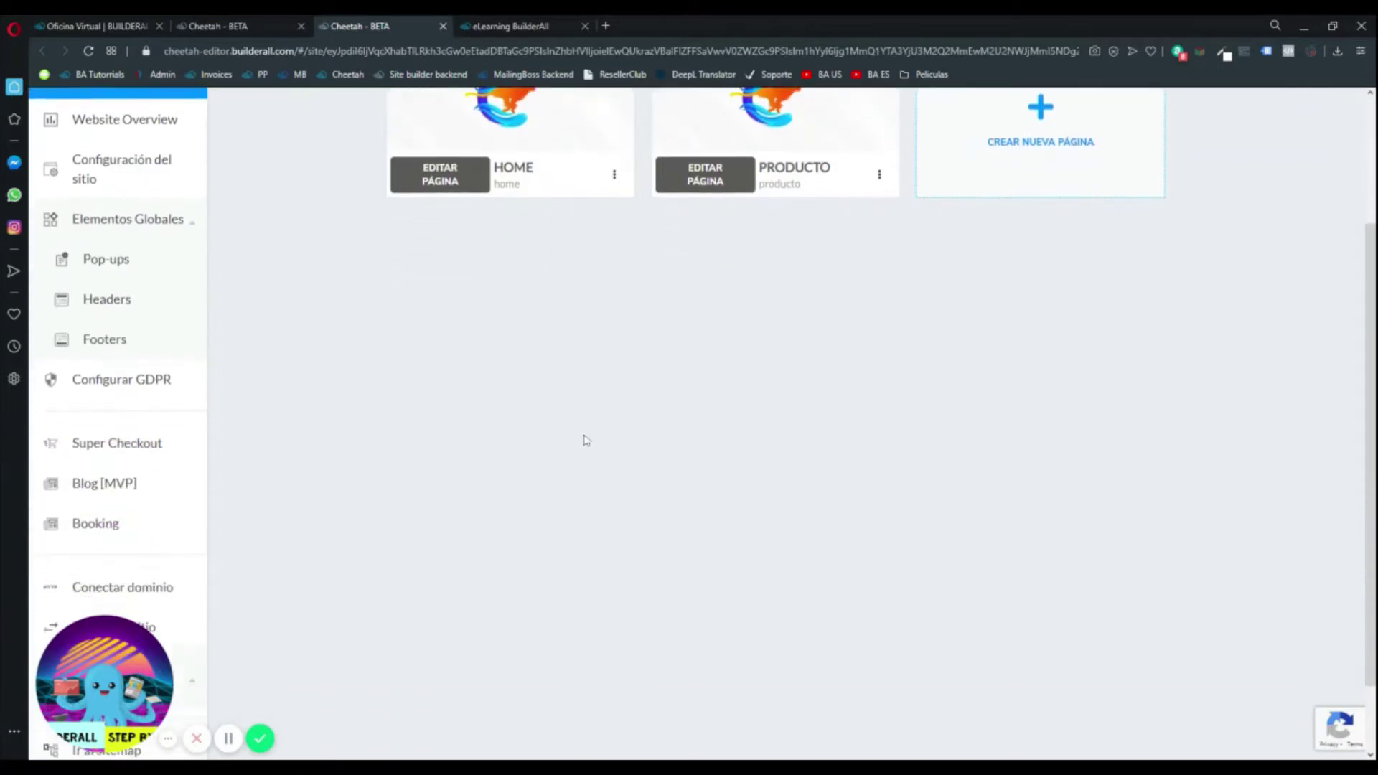
Open Super Checkout and enter the contact's name, company name, phone number and postal code
left_click(159, 411)
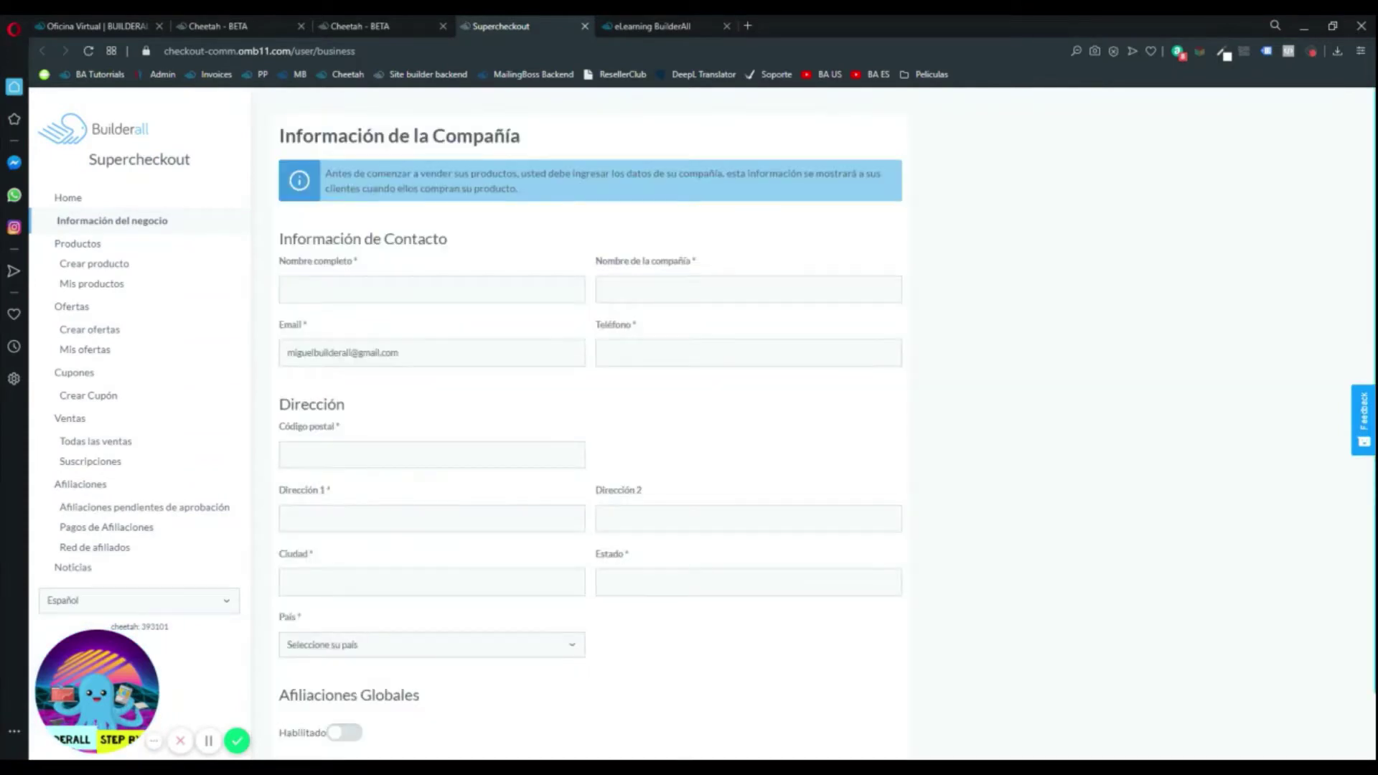
left_click(431, 289)
type("Migu")
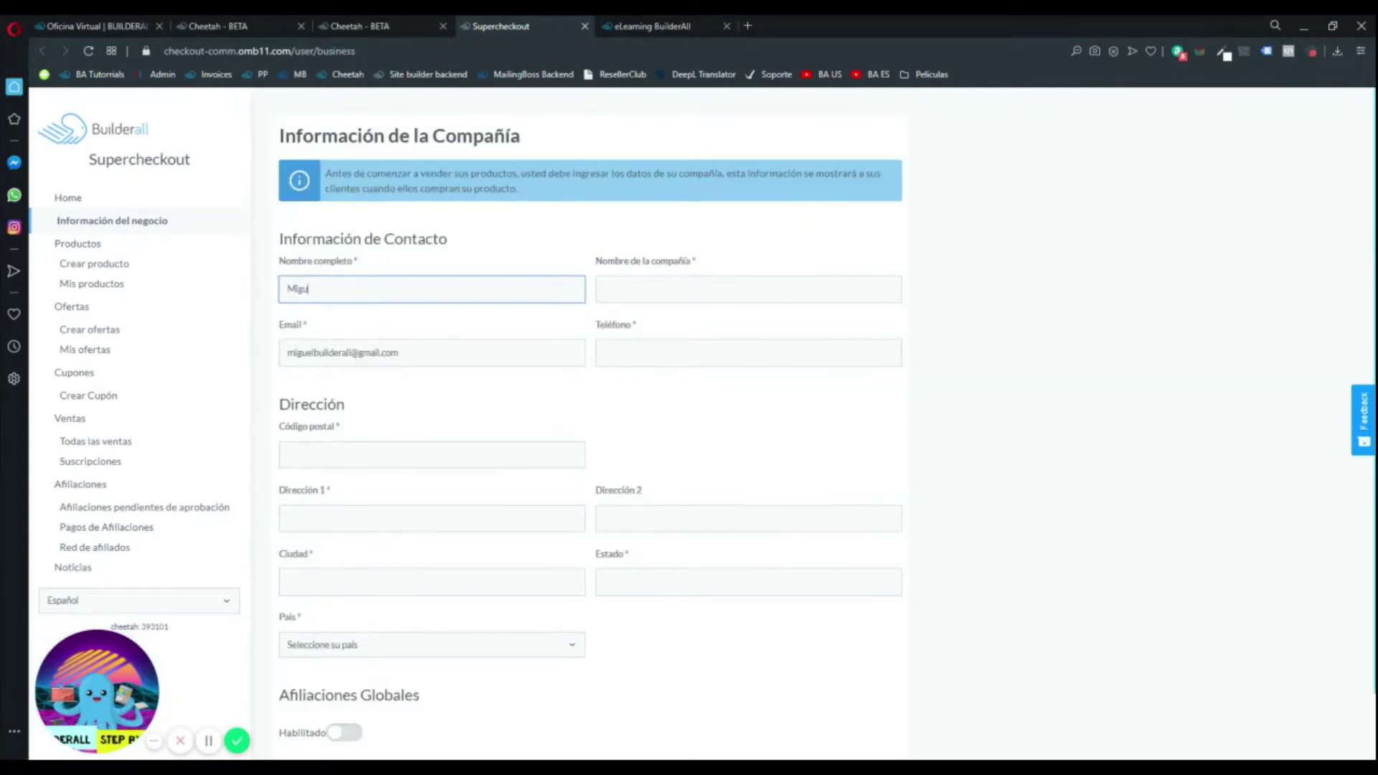
type("el")
key("Tab")
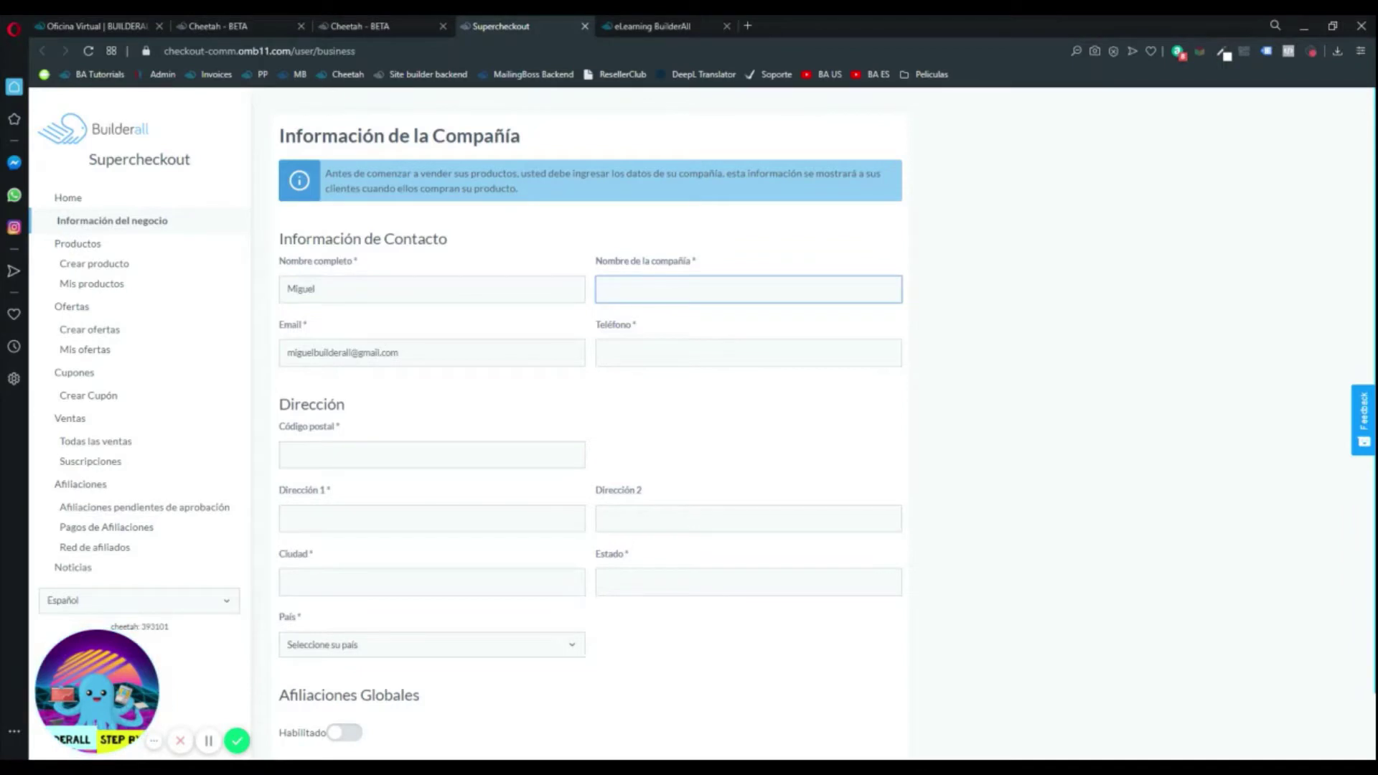
type("Baysoft")
key("Tab")
key("Tab")
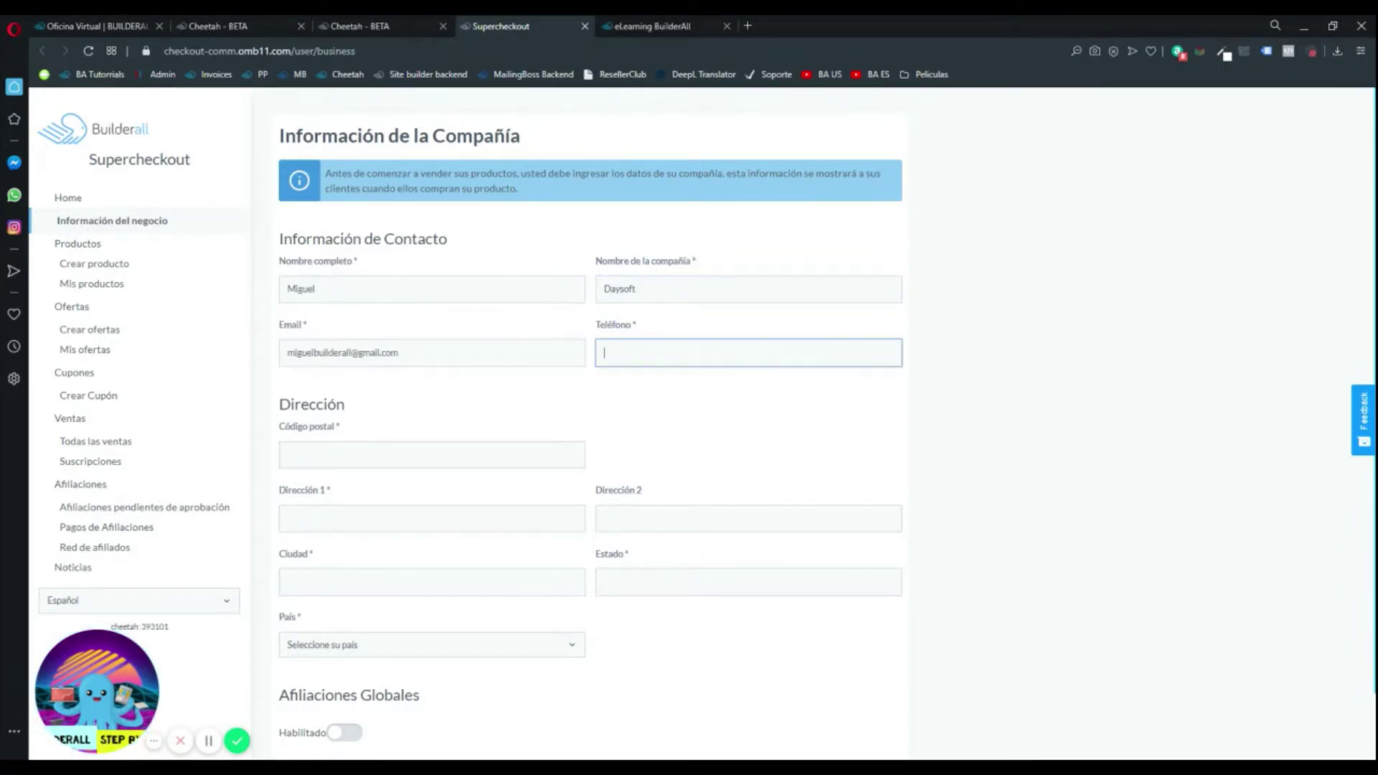
type("123123123")
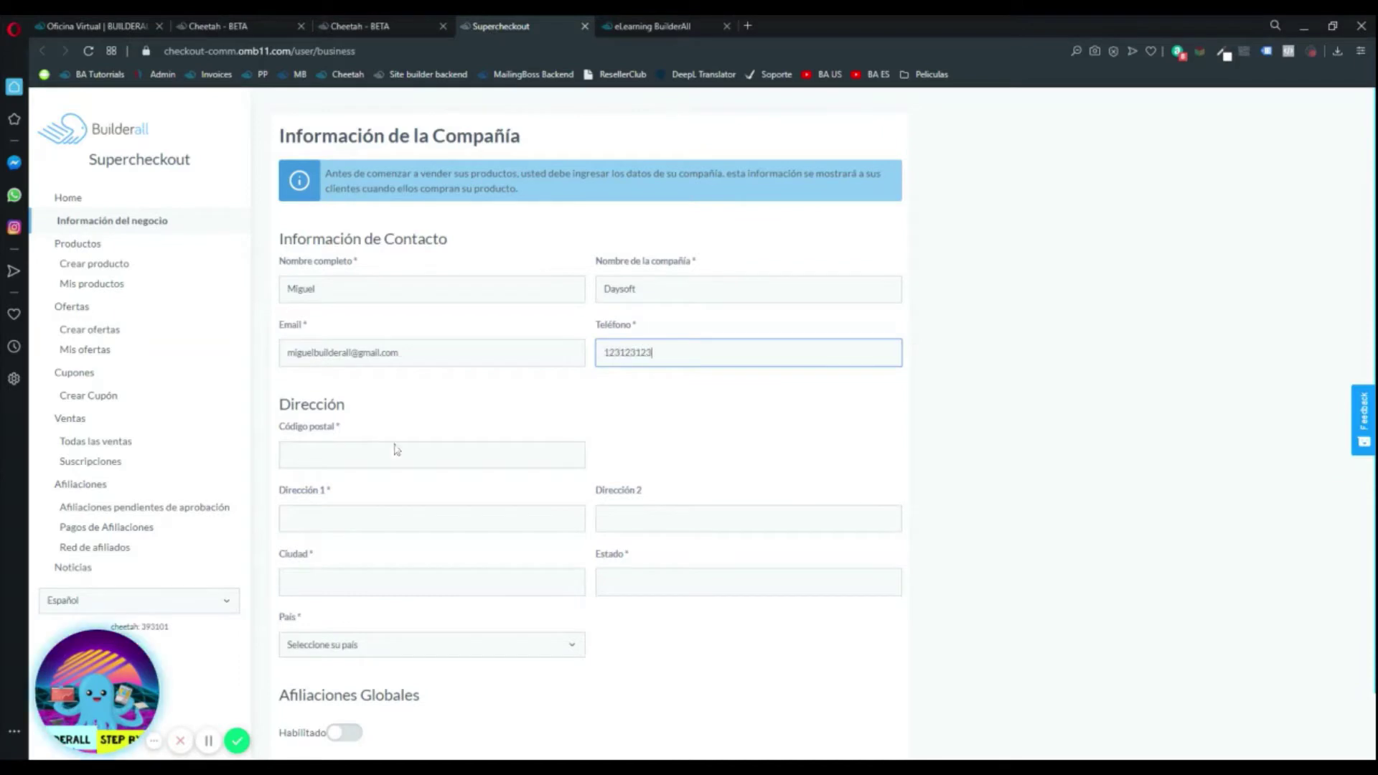
key("Tab")
type("123123")
Fill in the test address lines and city, choose Angola as country, and save the company information
key("Tab")
type("asdasd")
key("Tab")
type("asdasd")
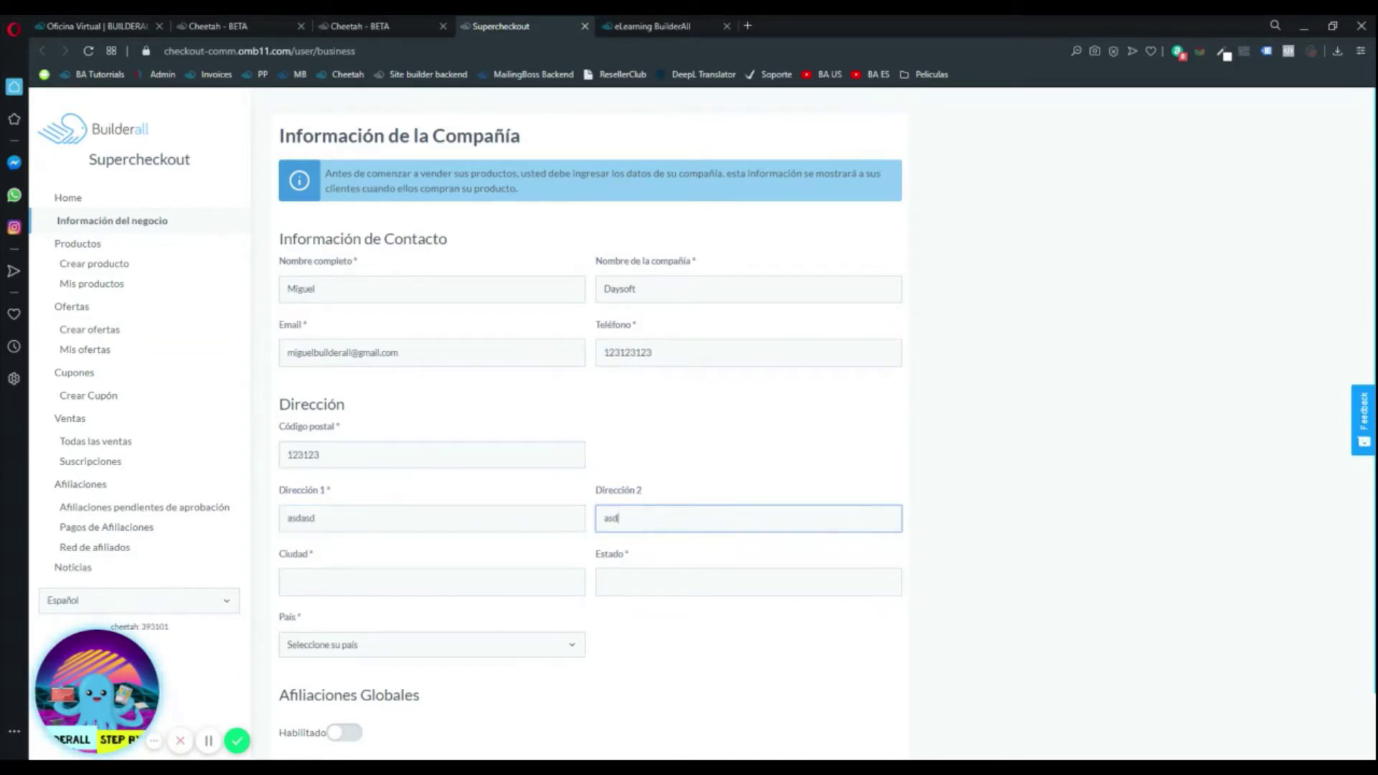
key("Tab")
key("Tab")
type("asdasd")
scroll(684, 615, "down", 1)
key("Tab")
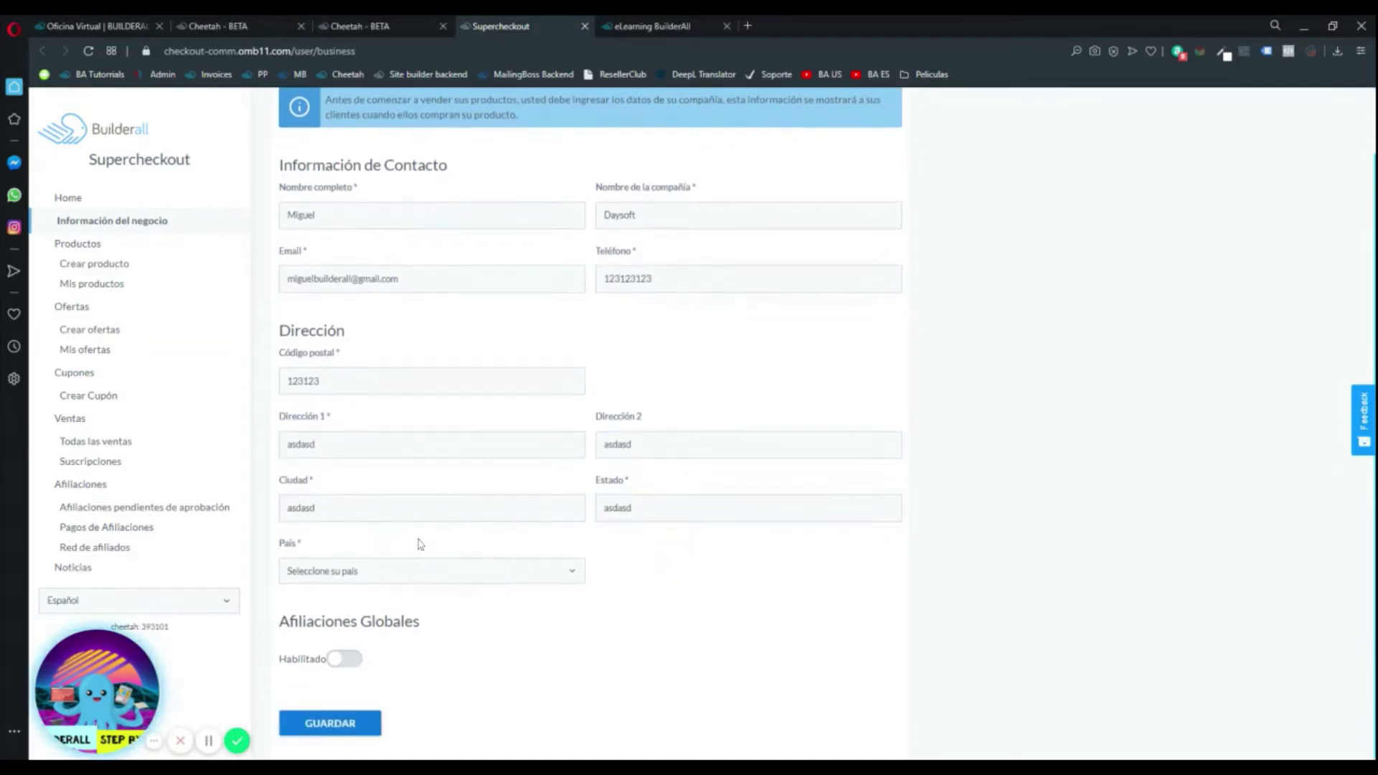
type("ang")
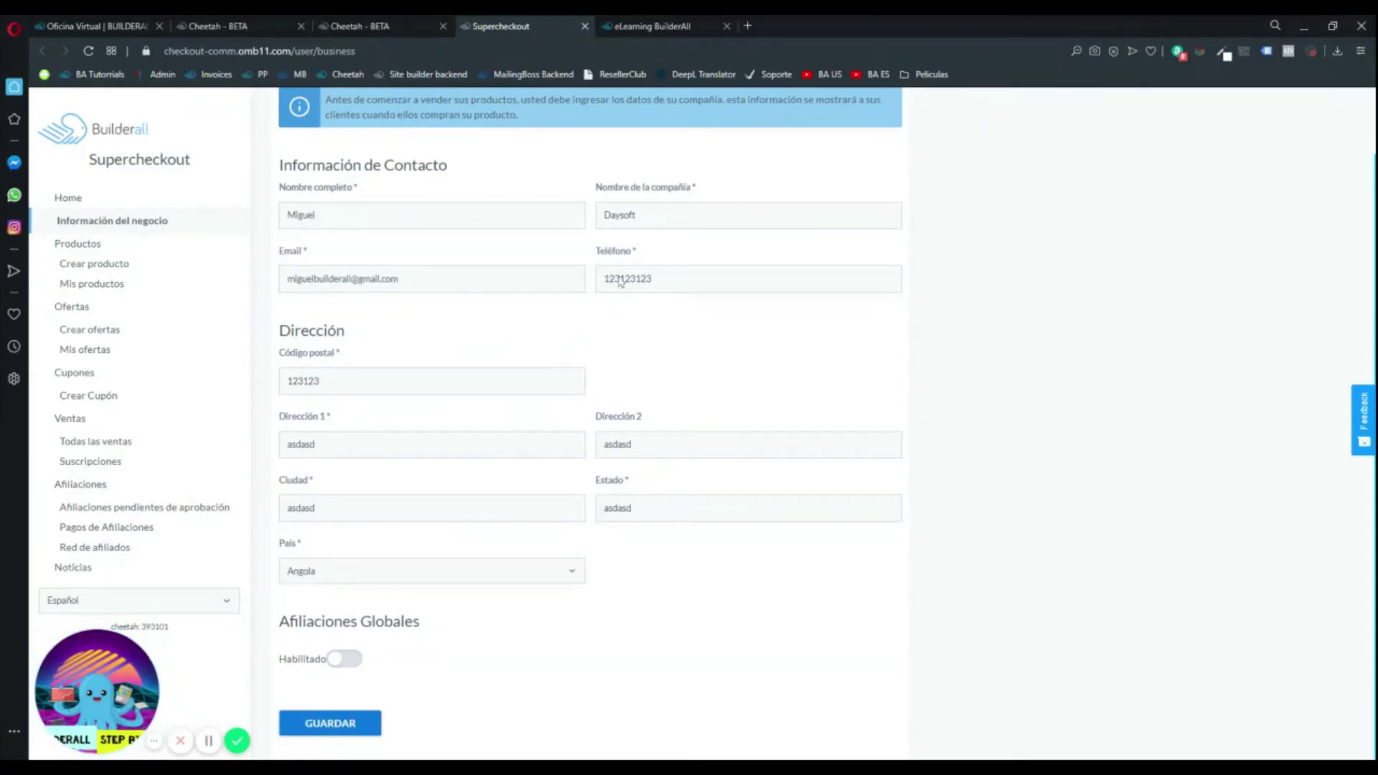
left_click(365, 721)
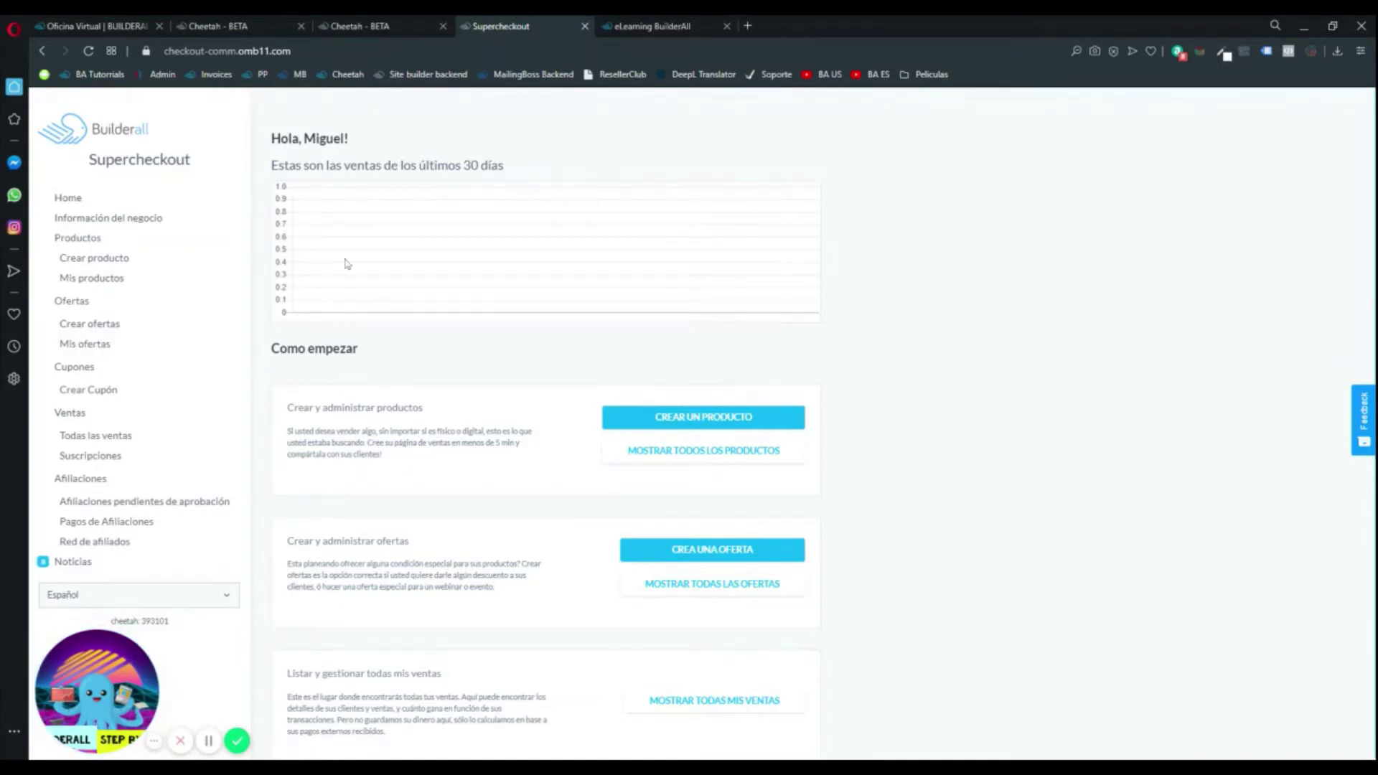
Create product 'Curso - Marketing' described as 'Aprende todo sobre el marketing' and continue to Precios
left_click(433, 26)
left_click(488, 25)
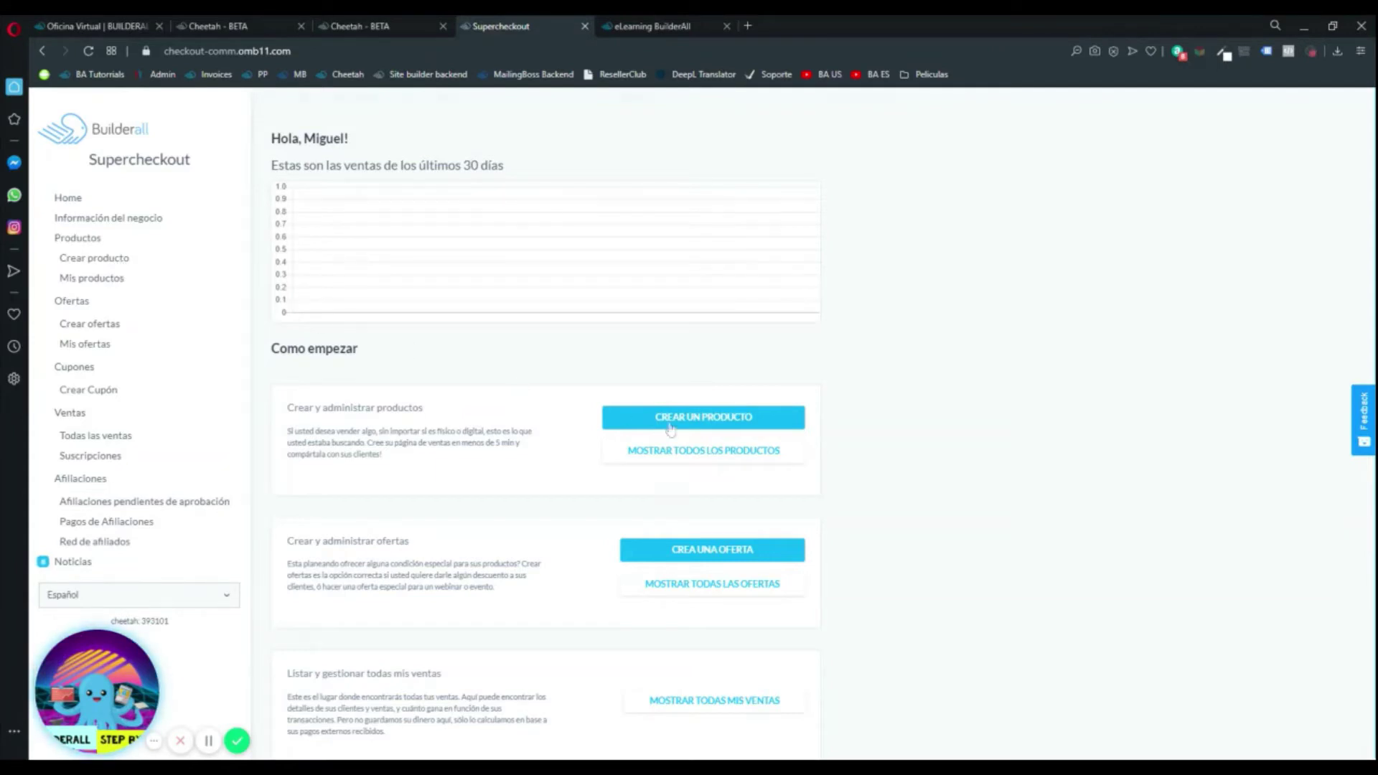
left_click(715, 423)
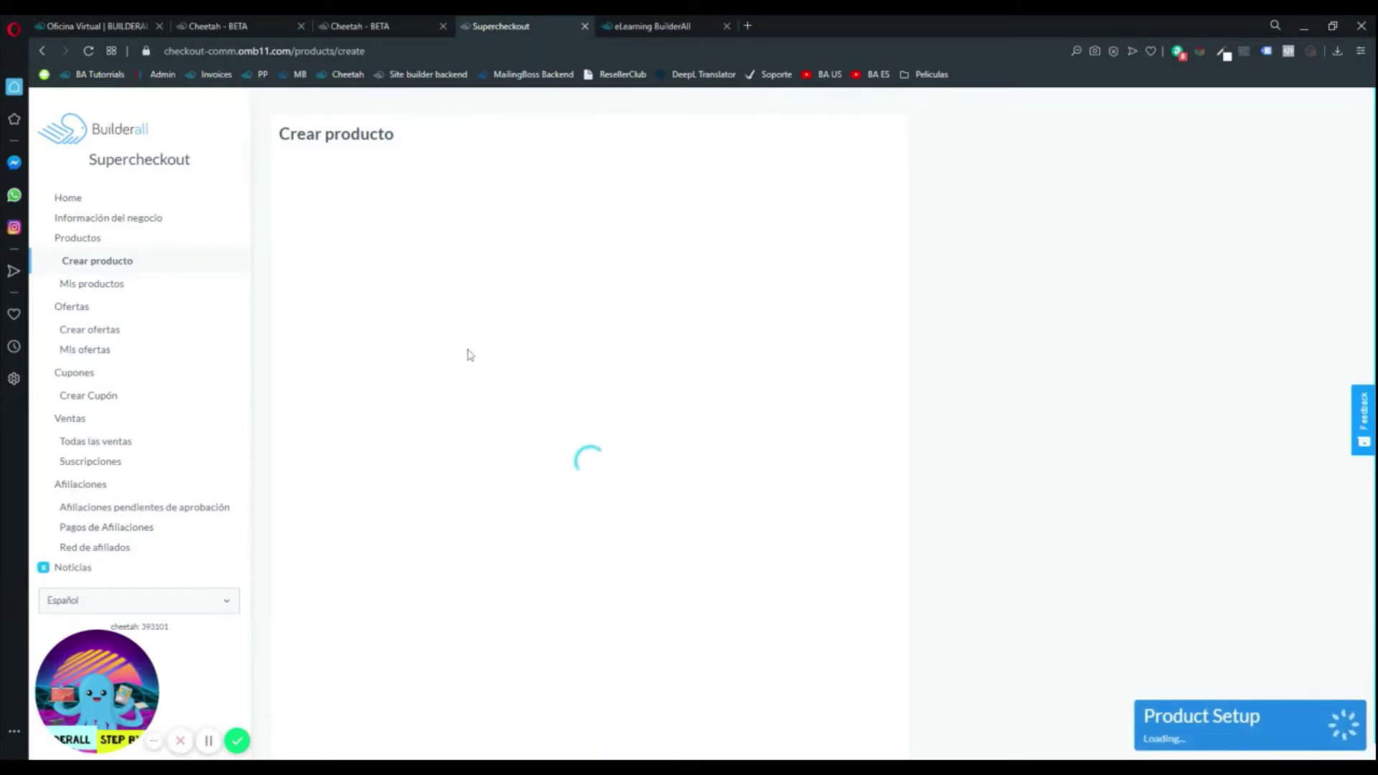
left_click(495, 279)
type("Curso -")
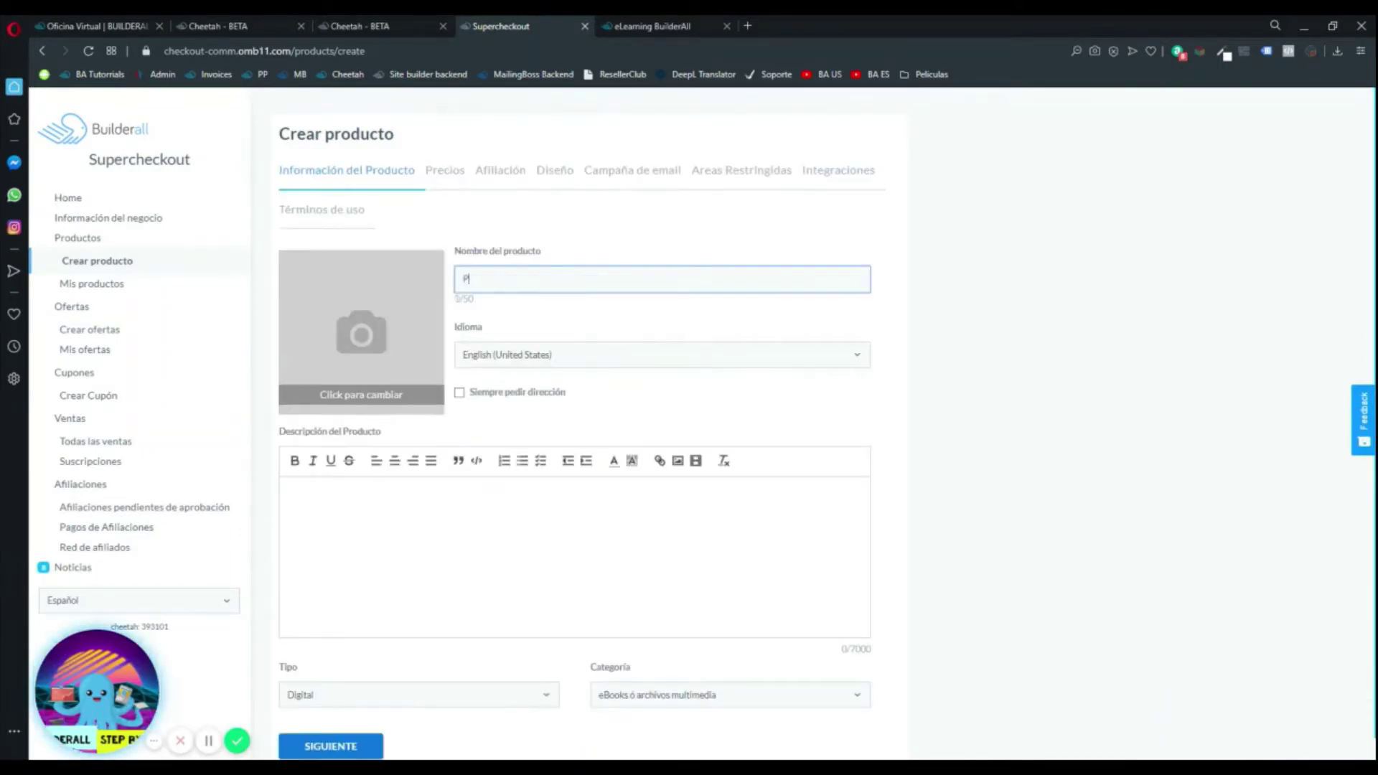
type(" Marketing")
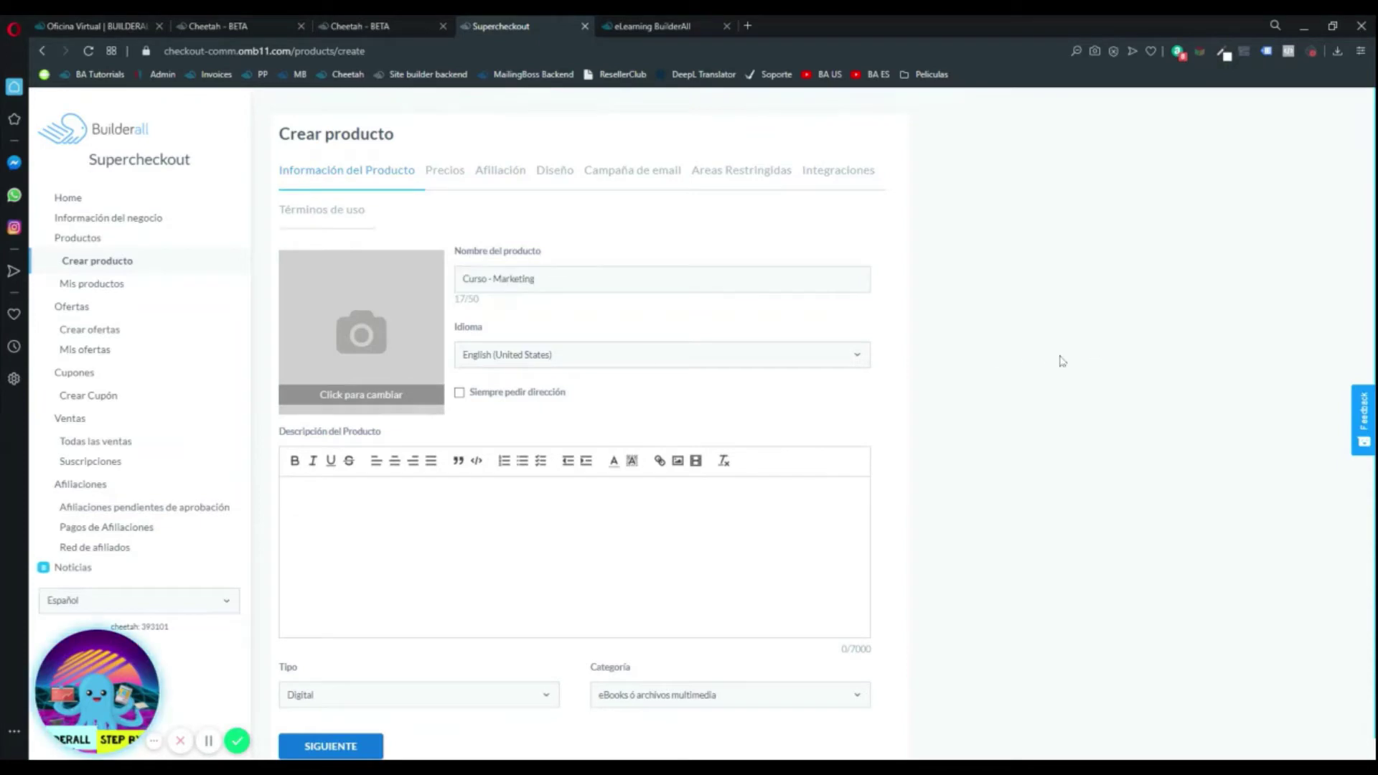
left_click(290, 491)
type("Ap")
type("med")
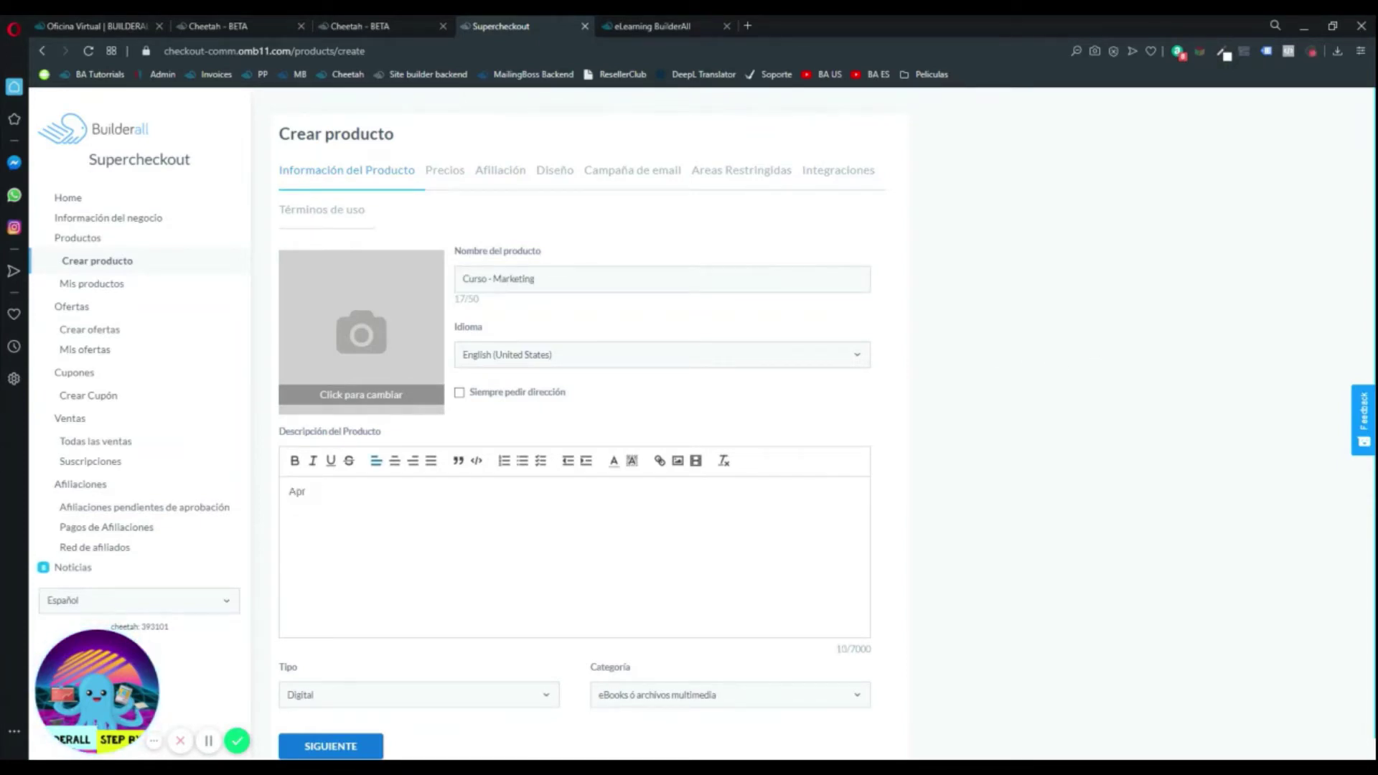
type("de todo sobre el marketing")
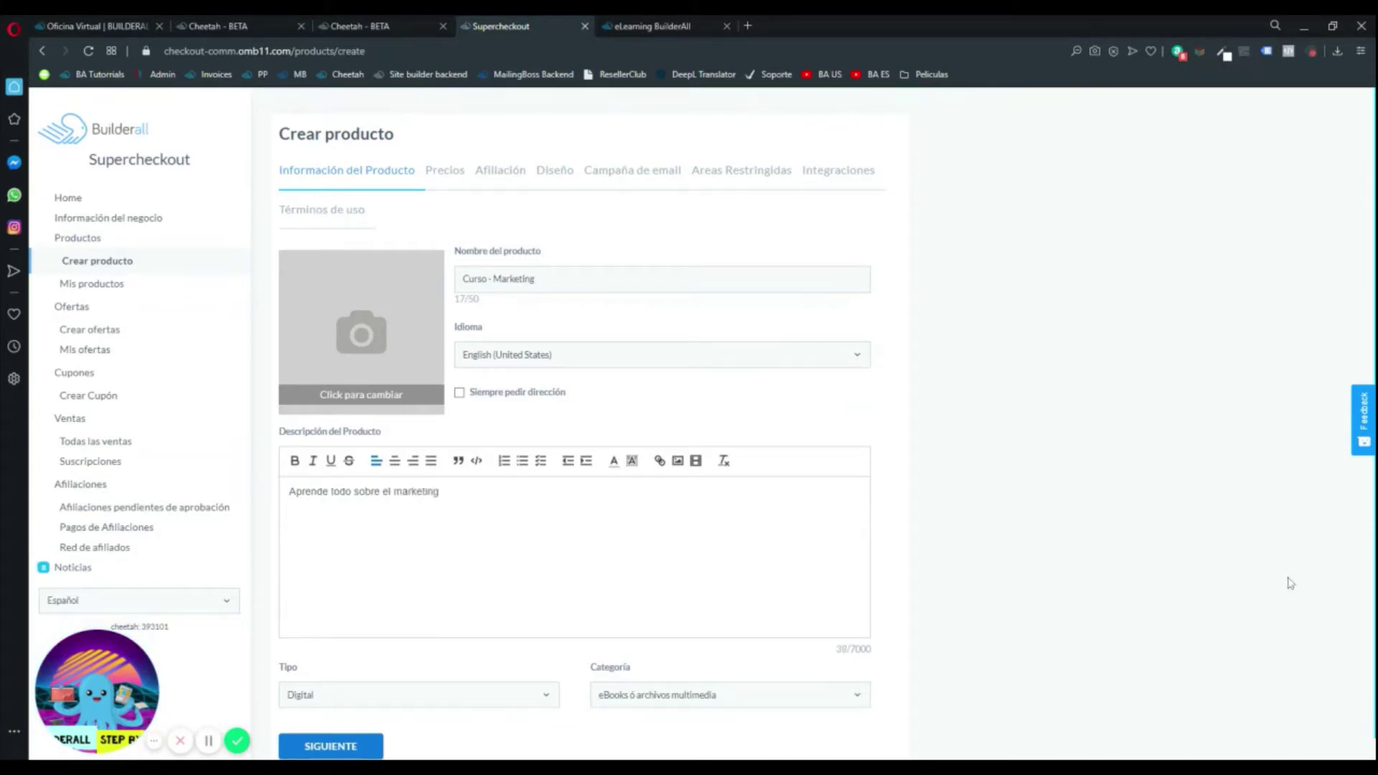
scroll(1129, 561, "down", 1)
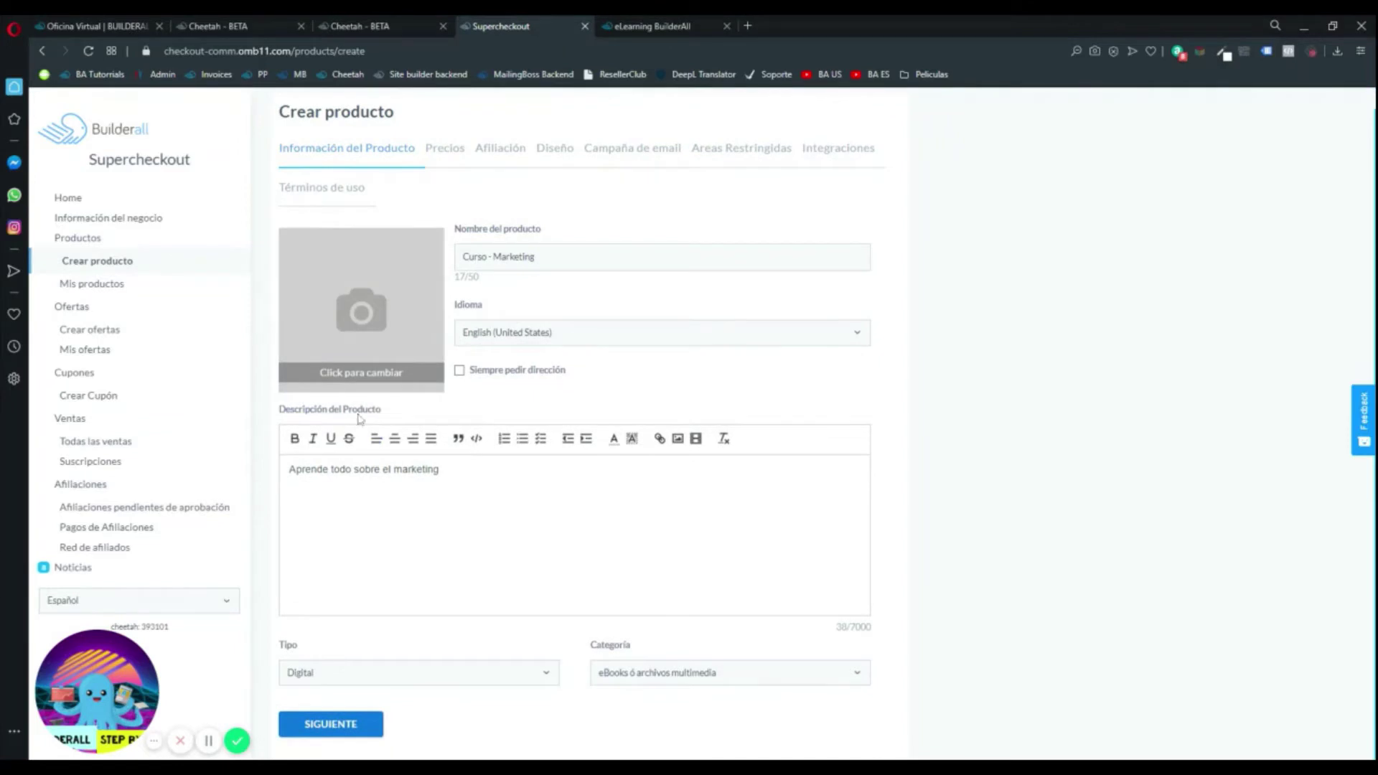
left_click(381, 729)
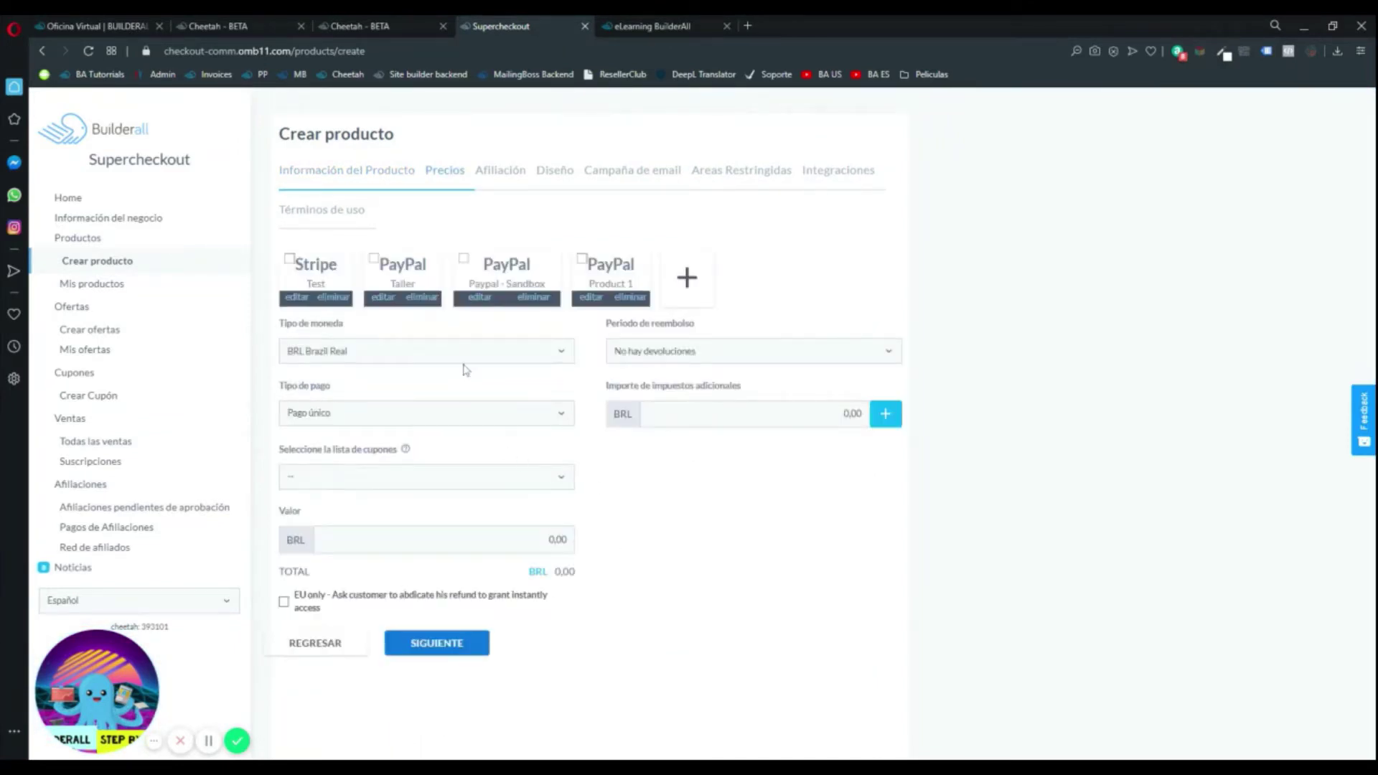
Add a payment configuration under Precios and follow its developer.paypal.com link to PayPal Developer
left_click(688, 278)
left_click_drag(188, 386, 646, 497)
left_click(646, 496)
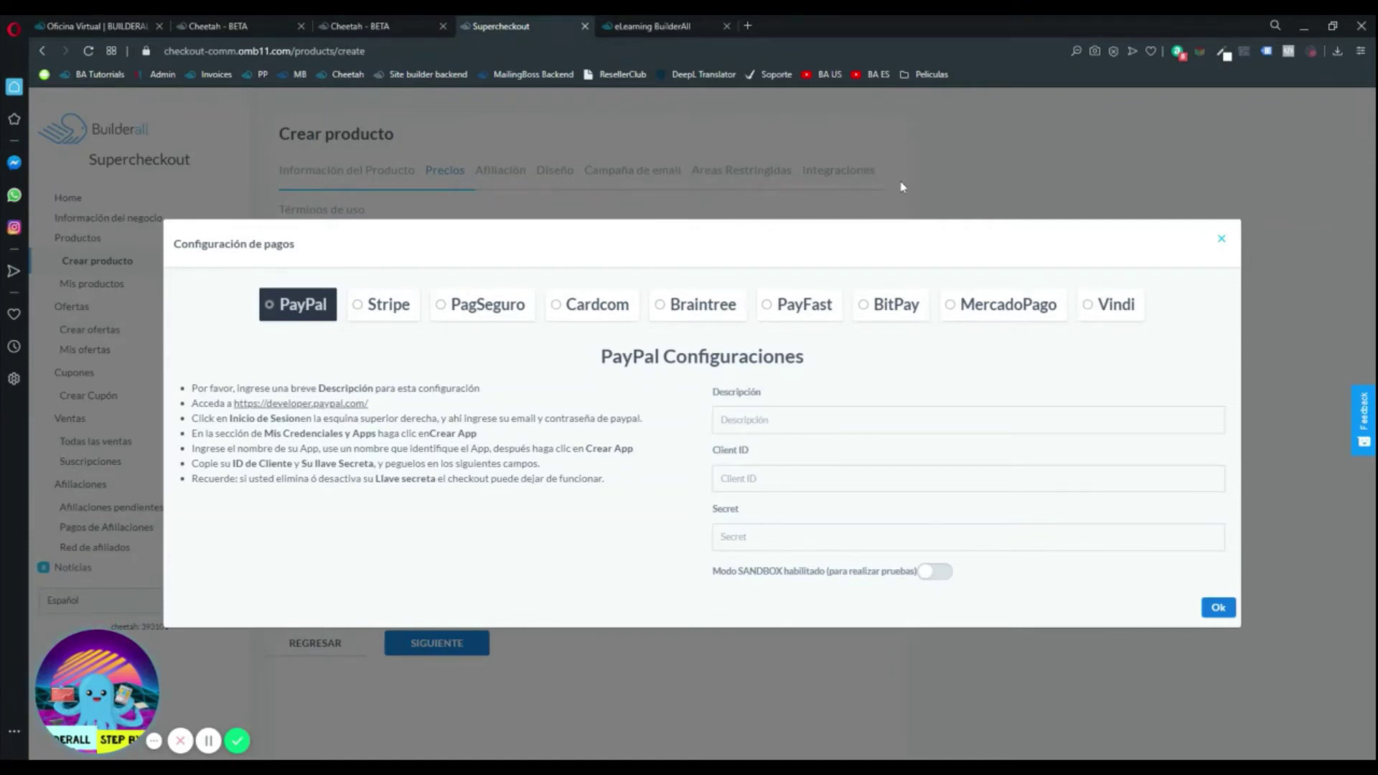
left_click(345, 404)
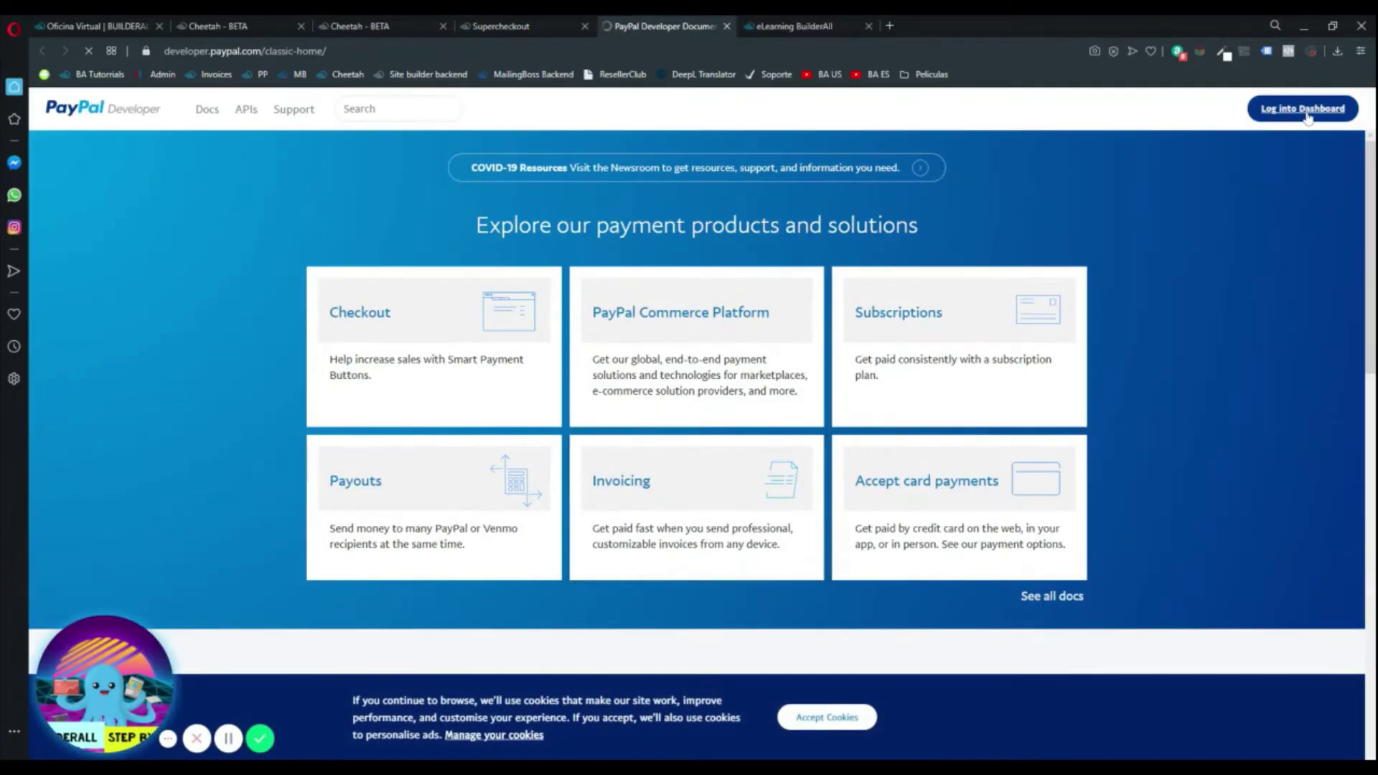
Log into the PayPal Developer dashboard and look over the REST API apps list
left_click(1308, 117)
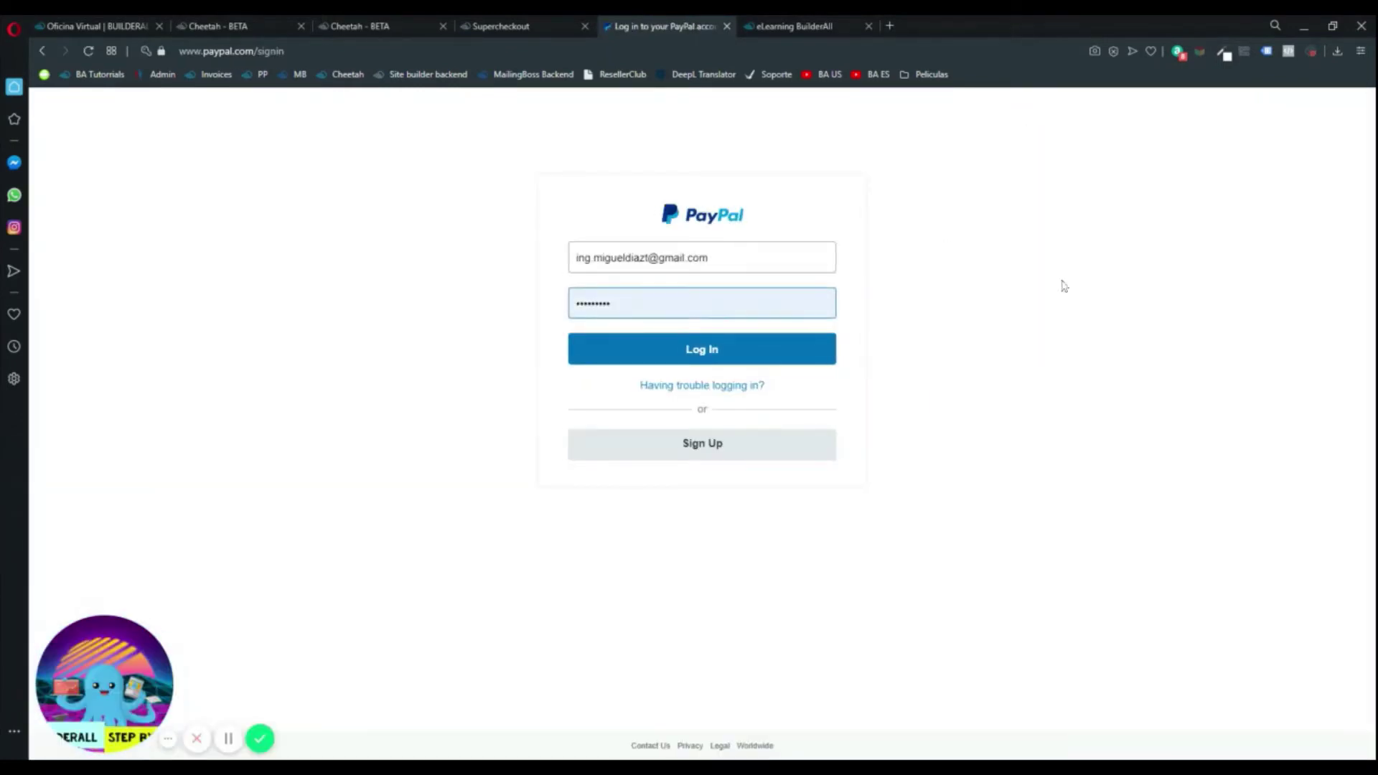
key("Return")
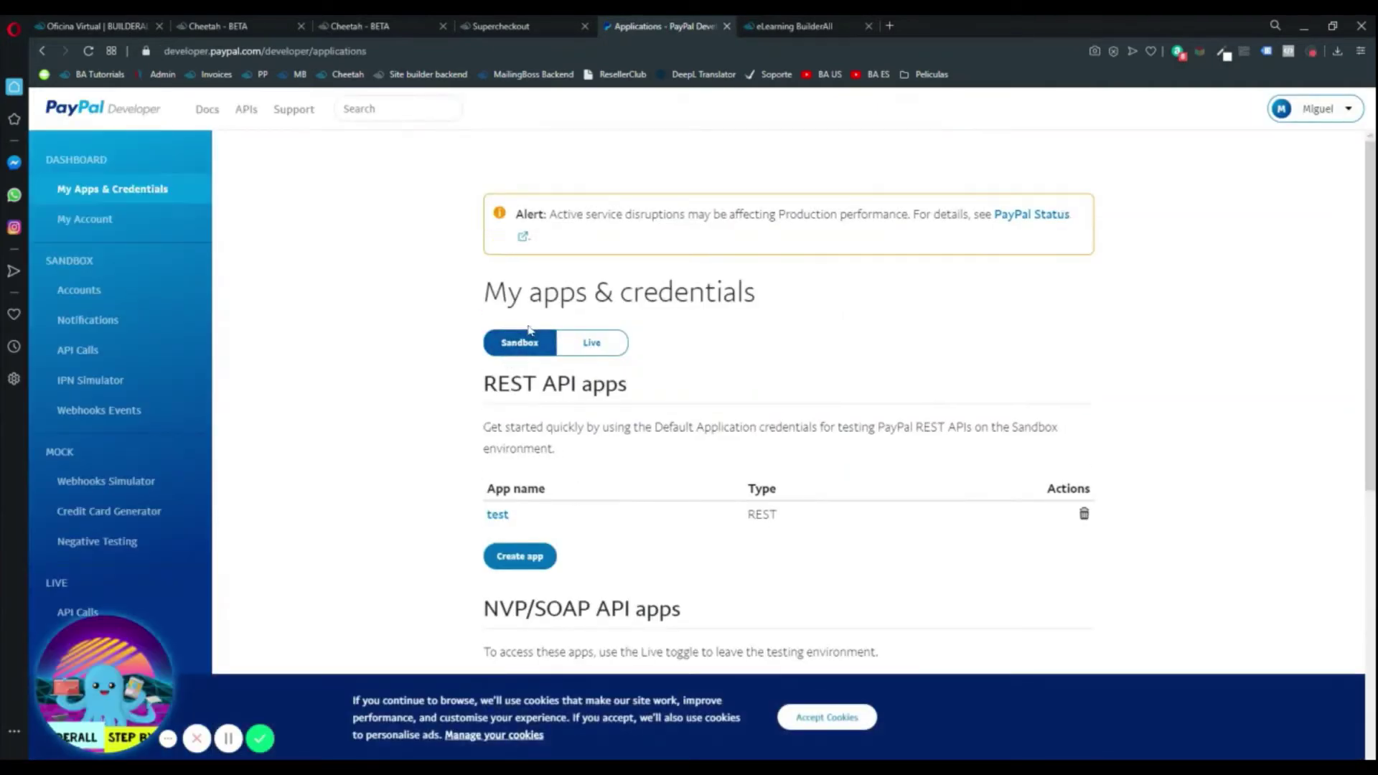
left_click(591, 343)
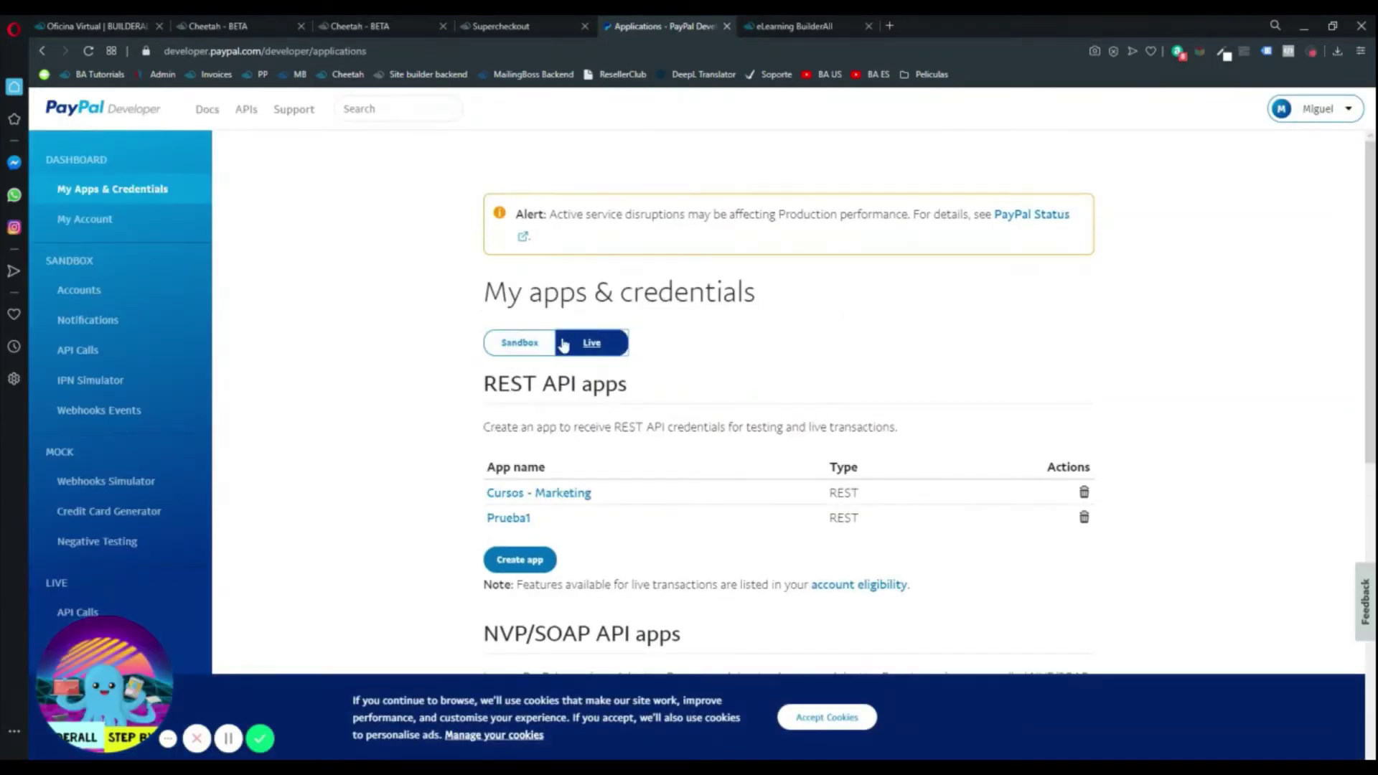
left_click(521, 343)
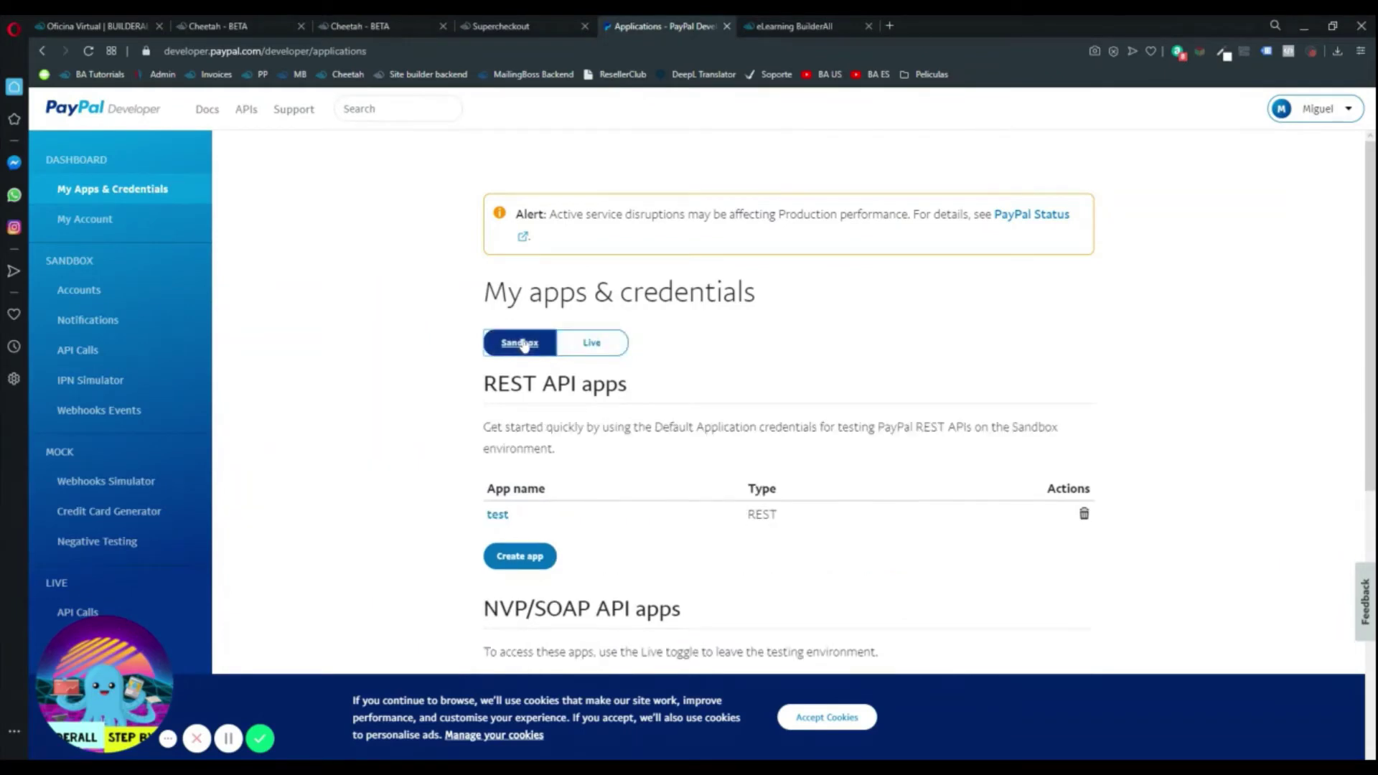
left_click(517, 24)
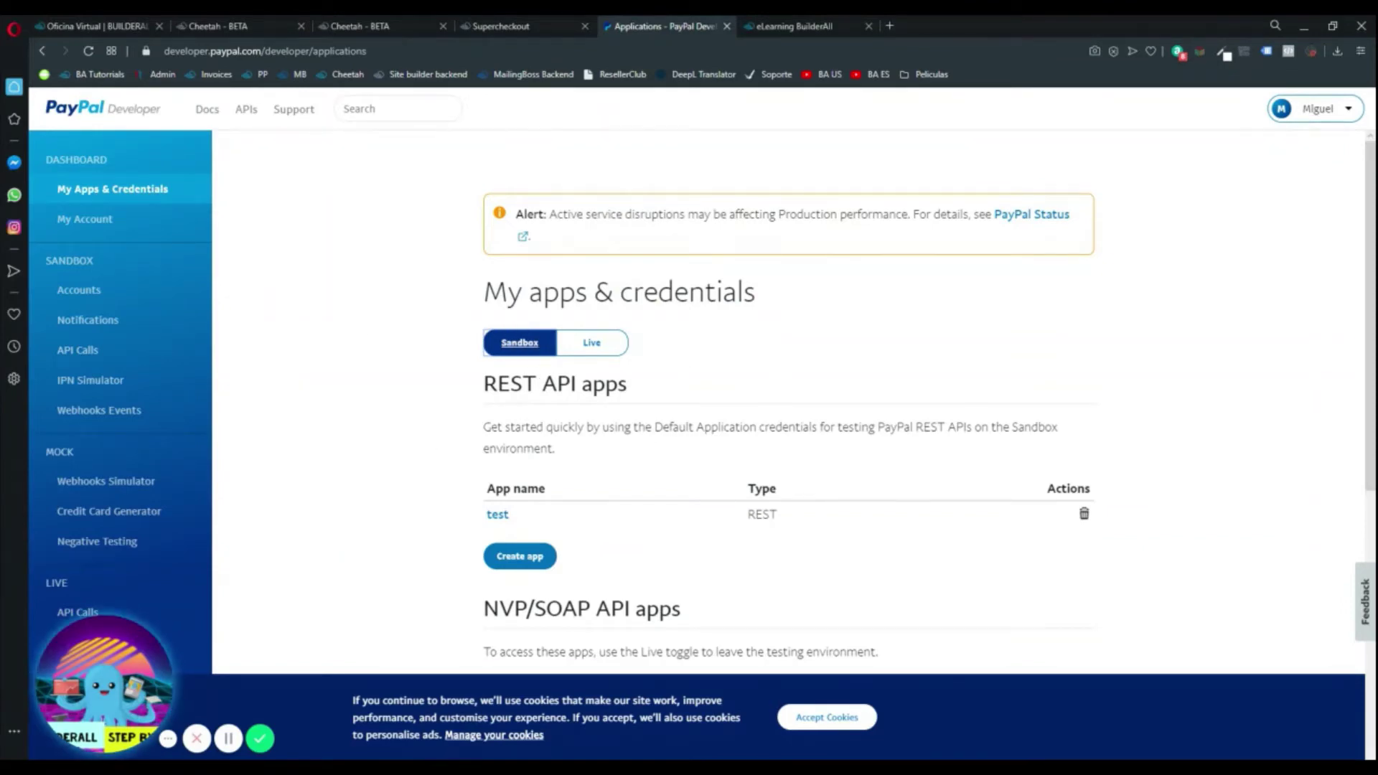
scroll(700, 495, "down", 1)
scroll(707, 531, "down", 6)
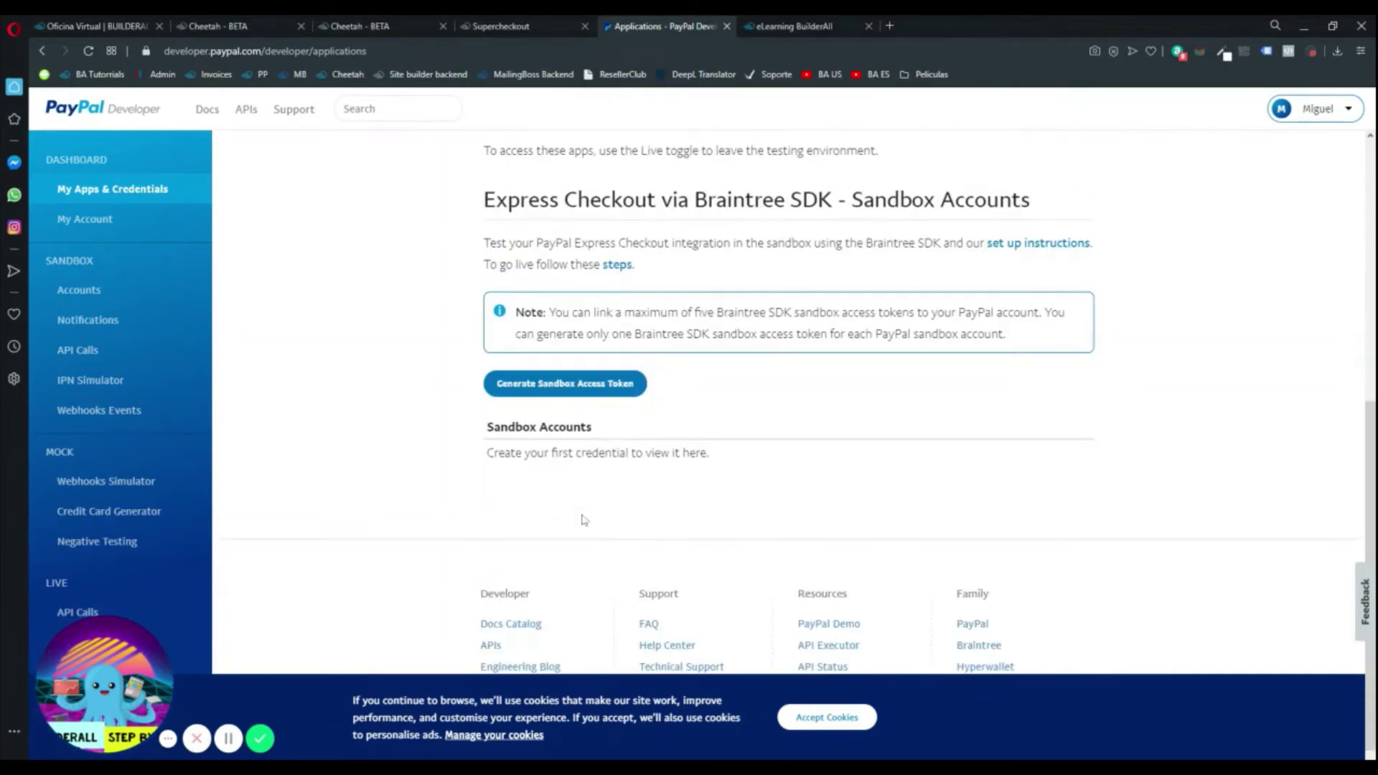
scroll(440, 507, "up", 6)
Show the Live apps, open Prueba1, and select its live Client ID
left_click(591, 277)
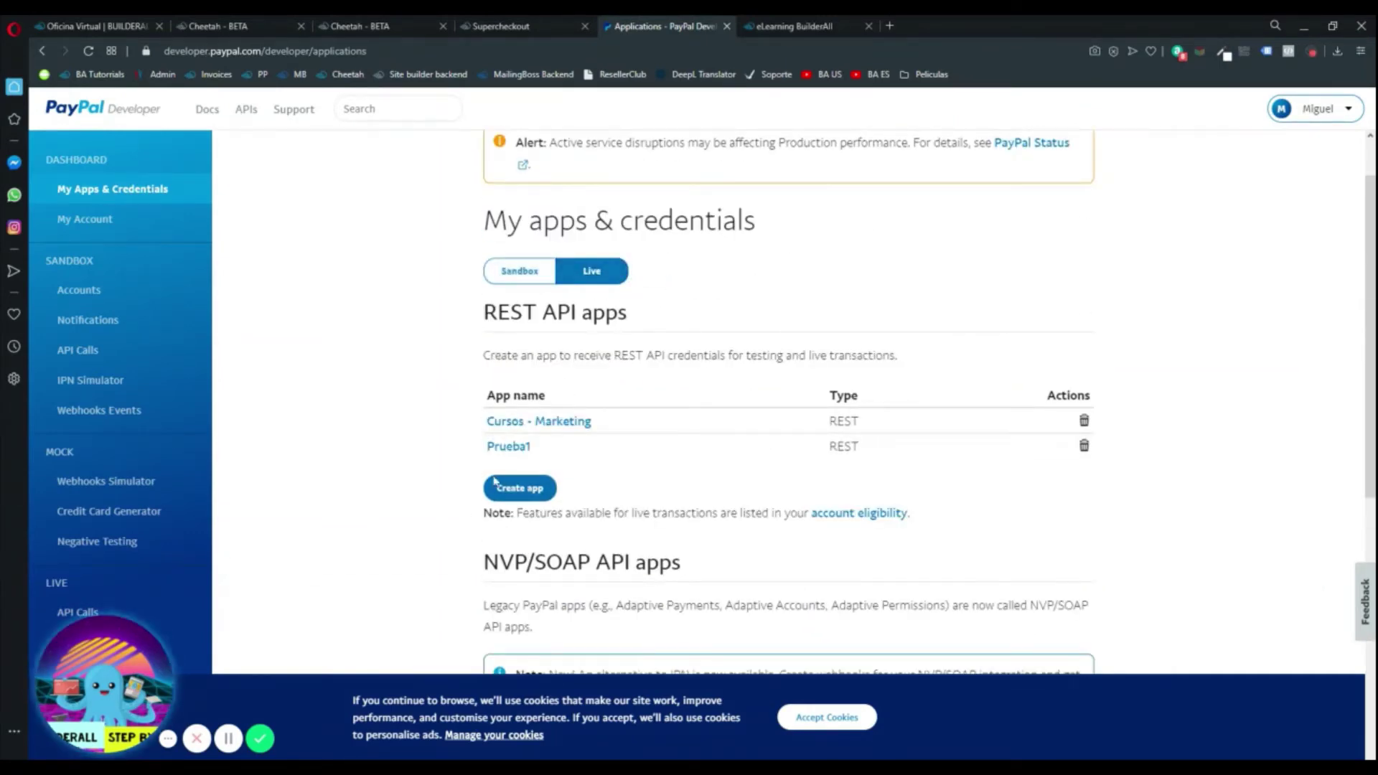
left_click(511, 448)
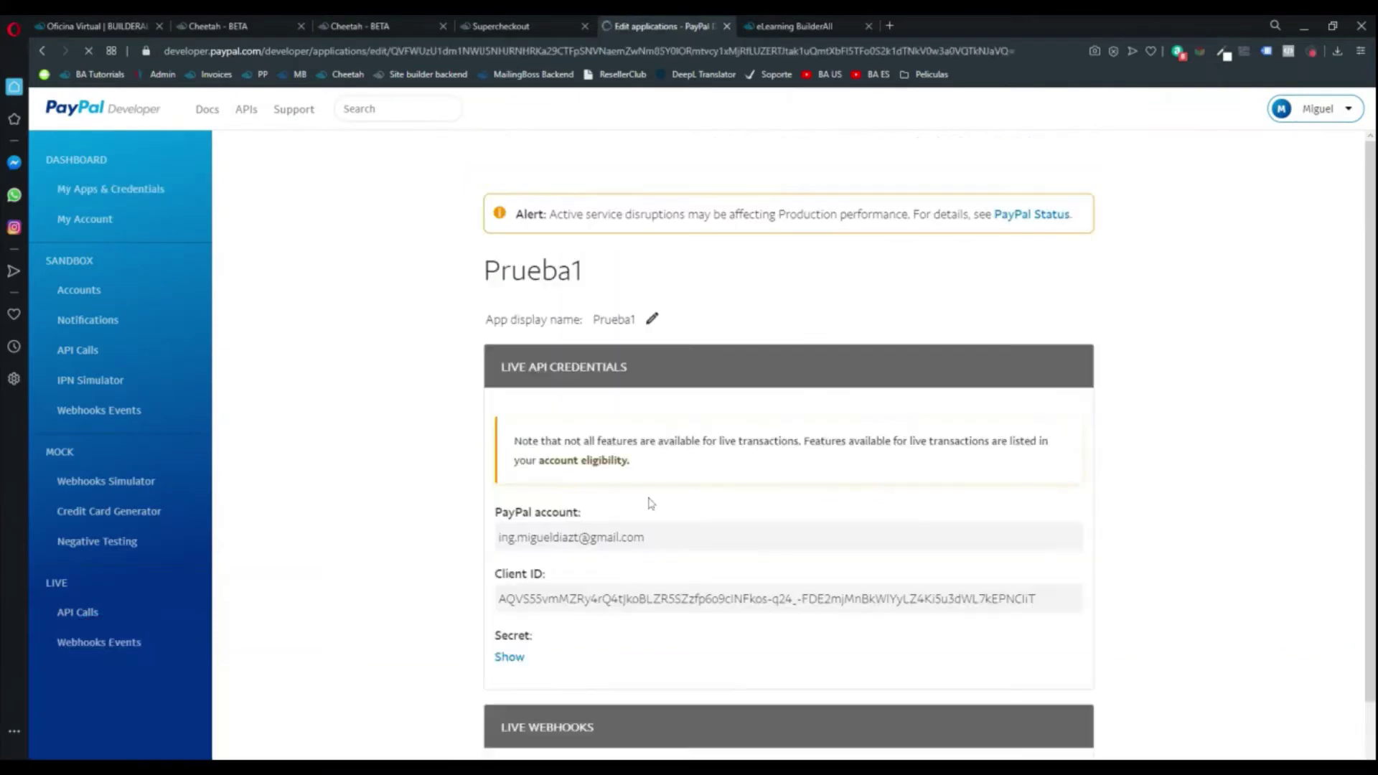
scroll(646, 502, "down", 3)
left_click(579, 459)
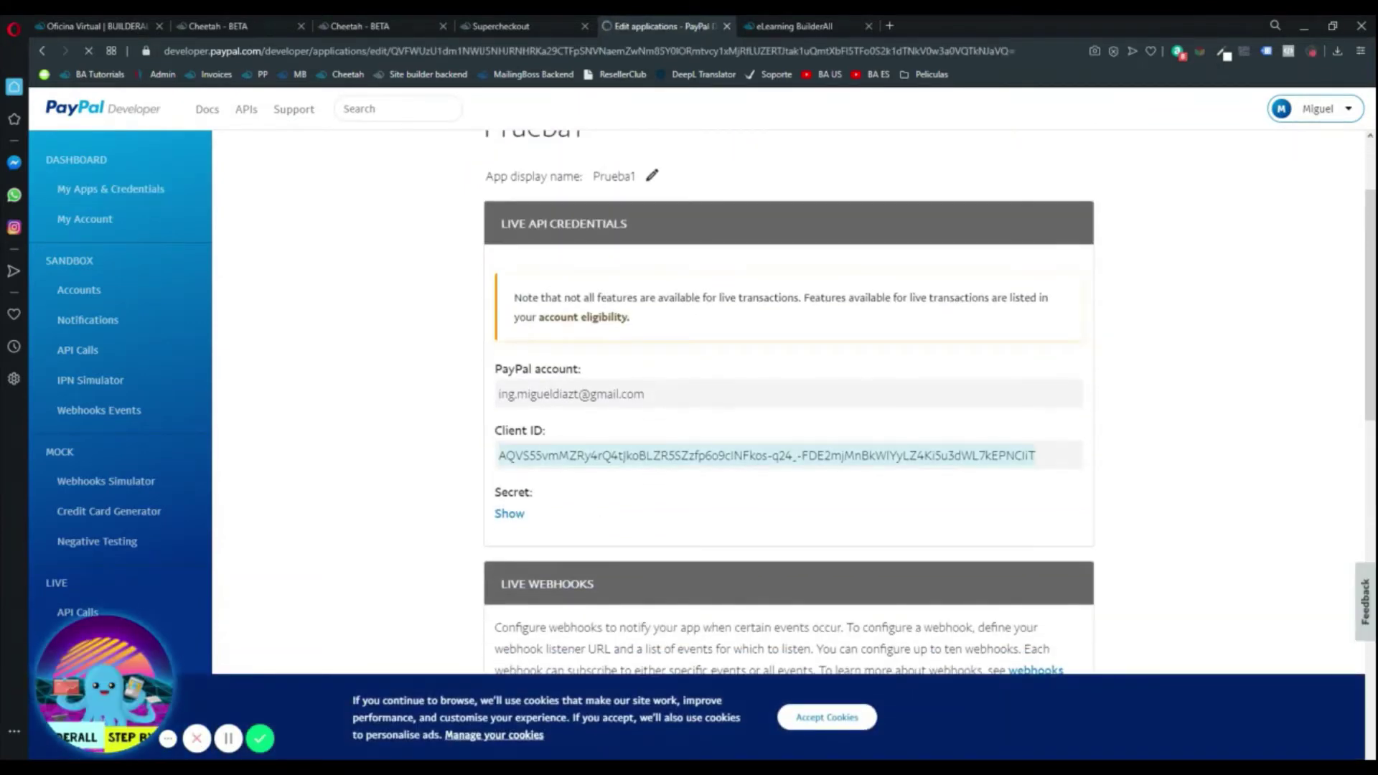
Paste the live Client ID into the Supercheckout PayPal configuration
left_click(501, 26)
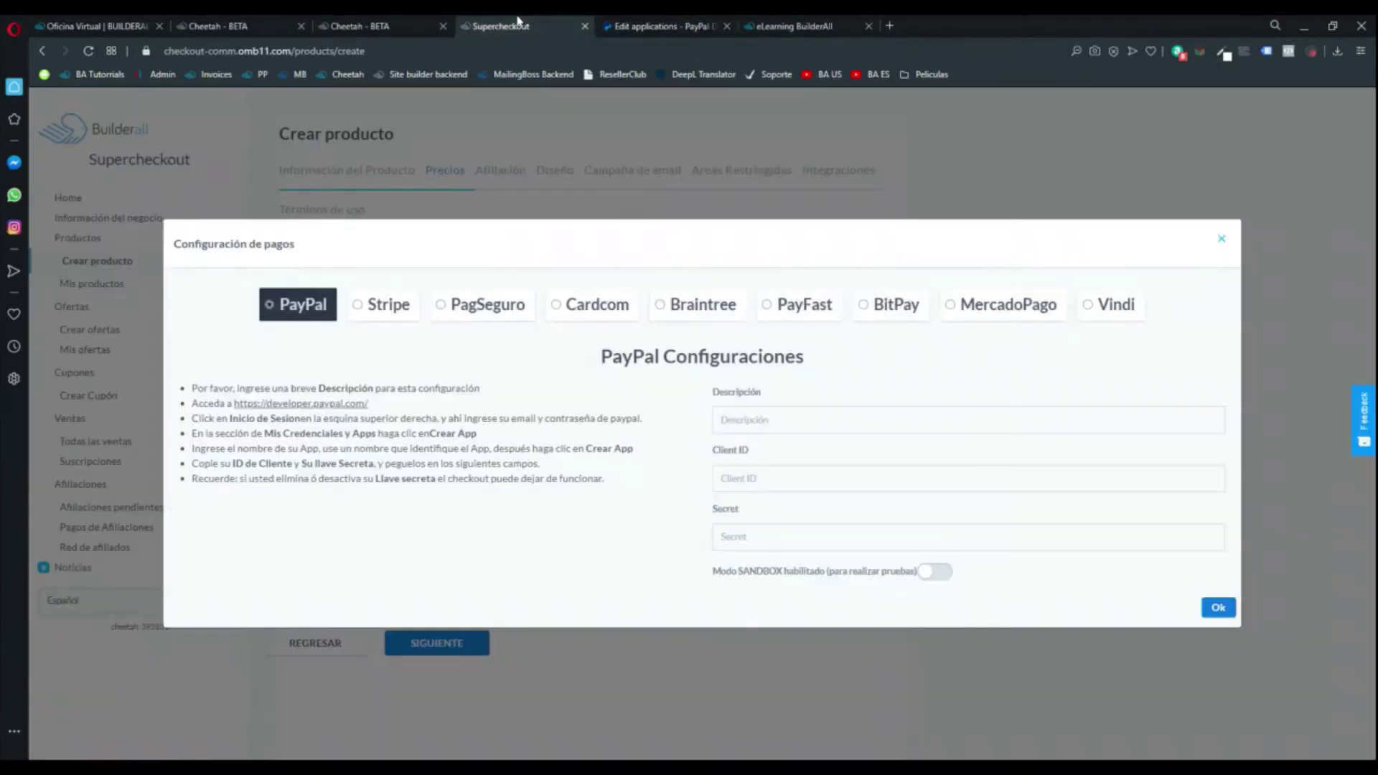
left_click(932, 478)
left_click(725, 534)
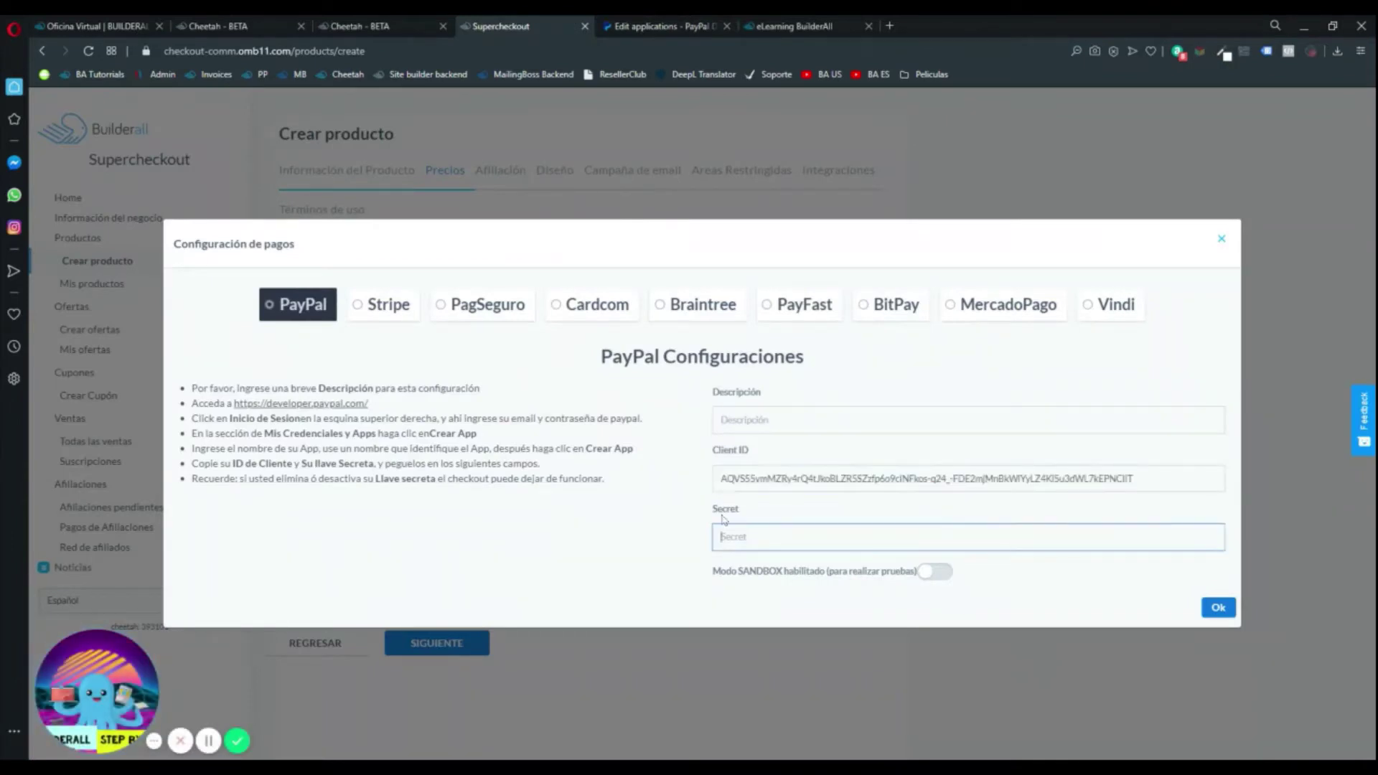
Copy the Prueba1 app's live secret from PayPal into the Secret field
left_click(634, 23)
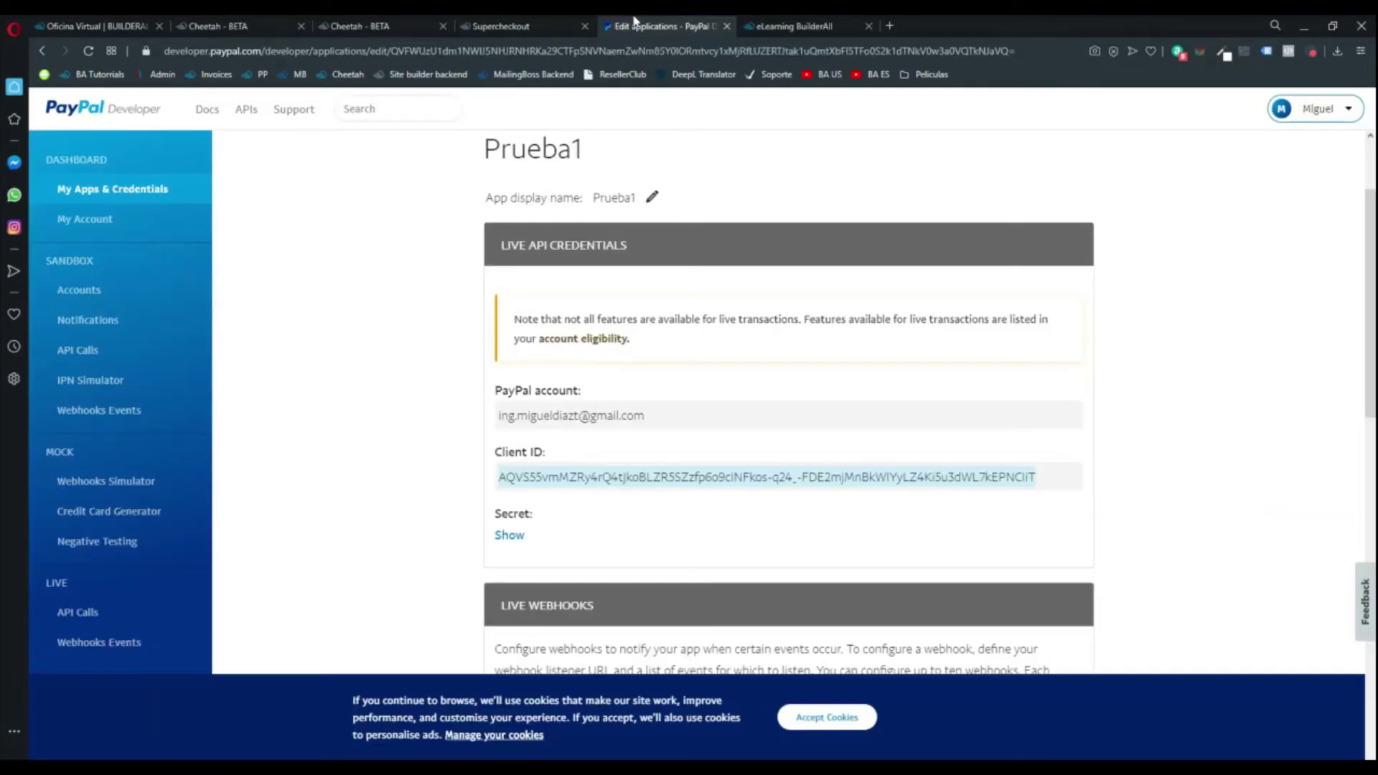
left_click(509, 536)
scroll(608, 577, "down", 1)
triple_click(609, 577)
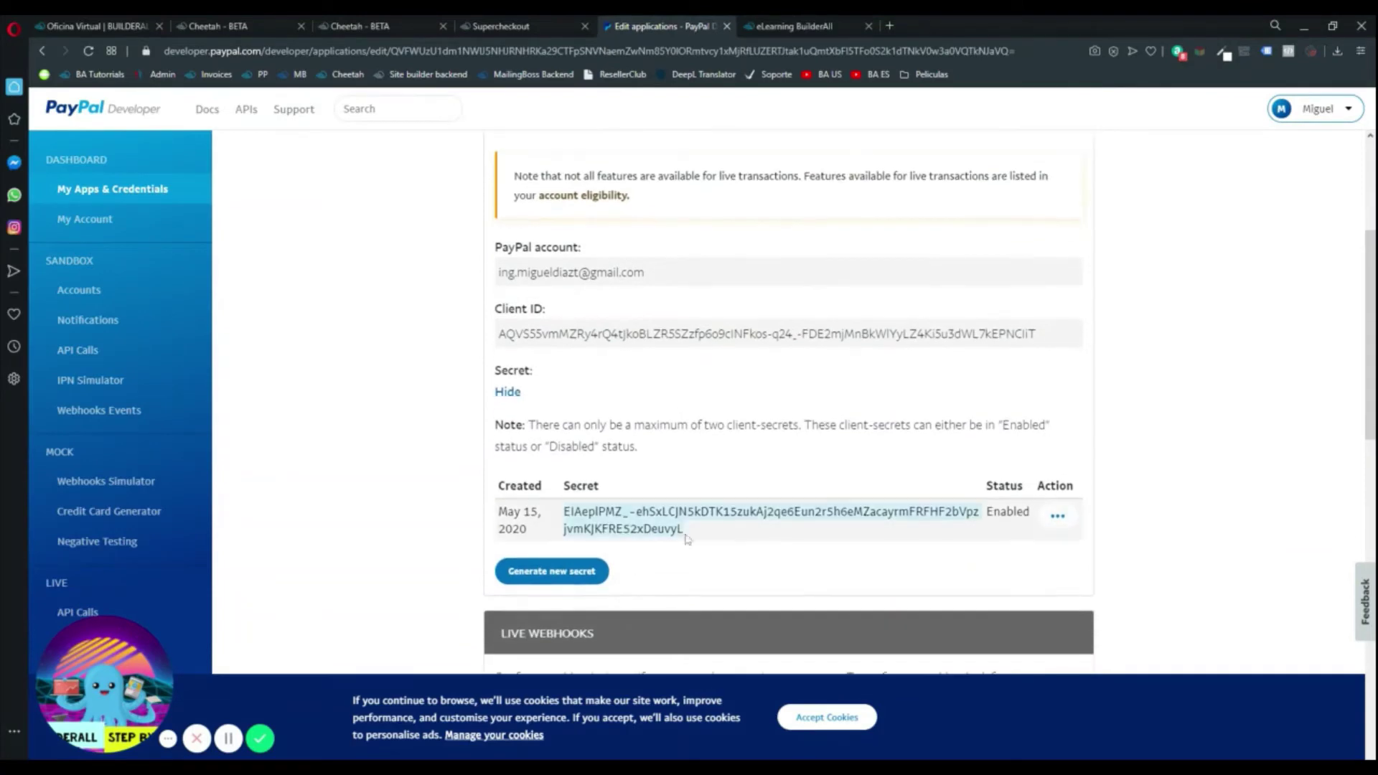
key("ctrl+c")
left_click(502, 26)
left_click(747, 537)
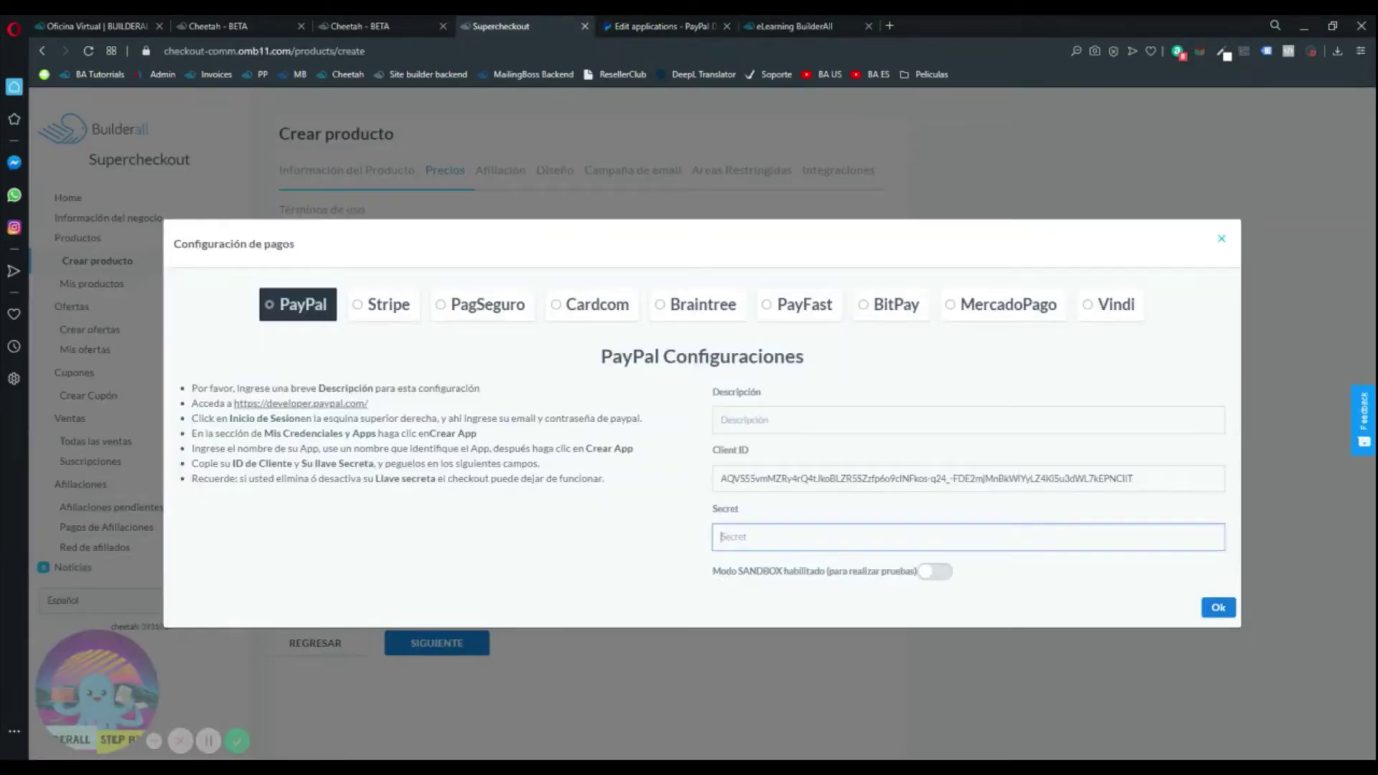
key("ctrl+v")
Describe the payment option as 'Pago PayPal' and save it
left_click(746, 420)
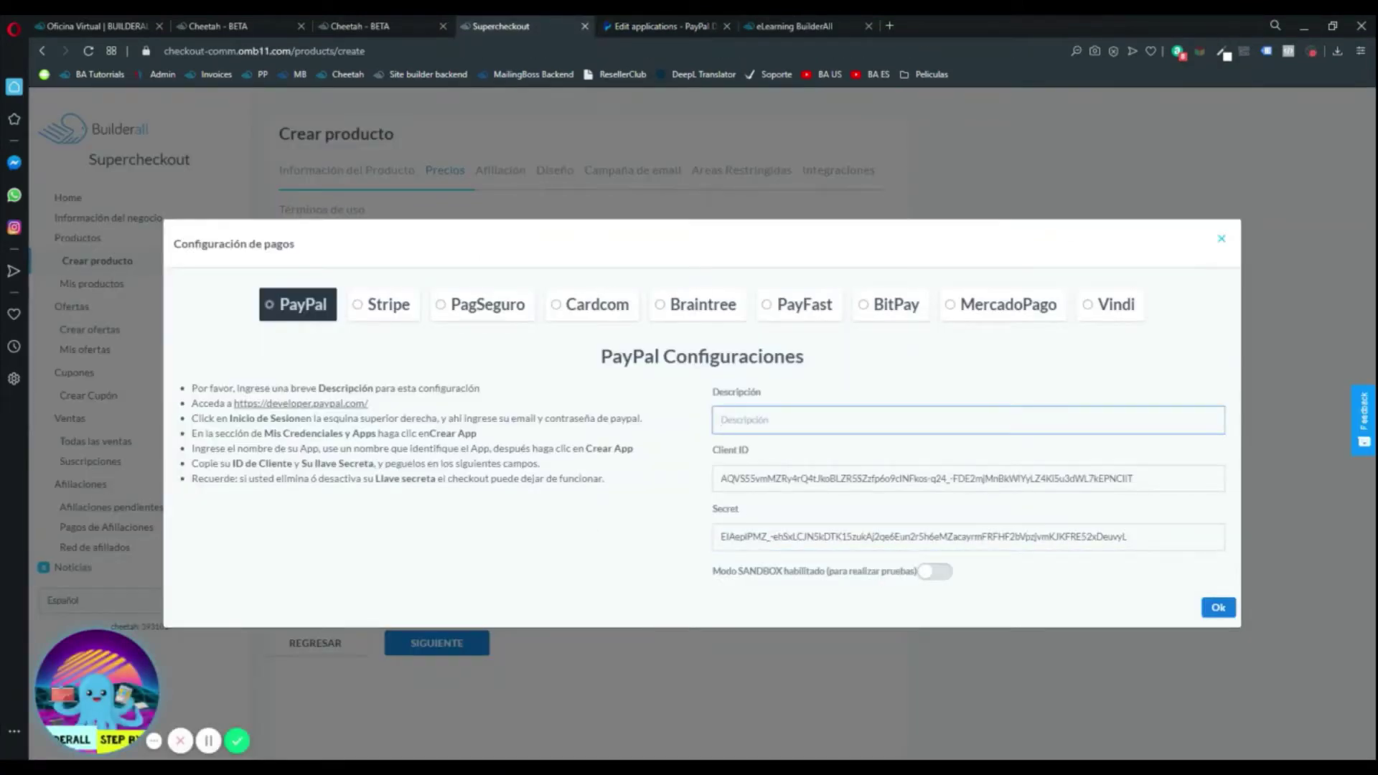
type("Pago PayPal")
left_click(1219, 608)
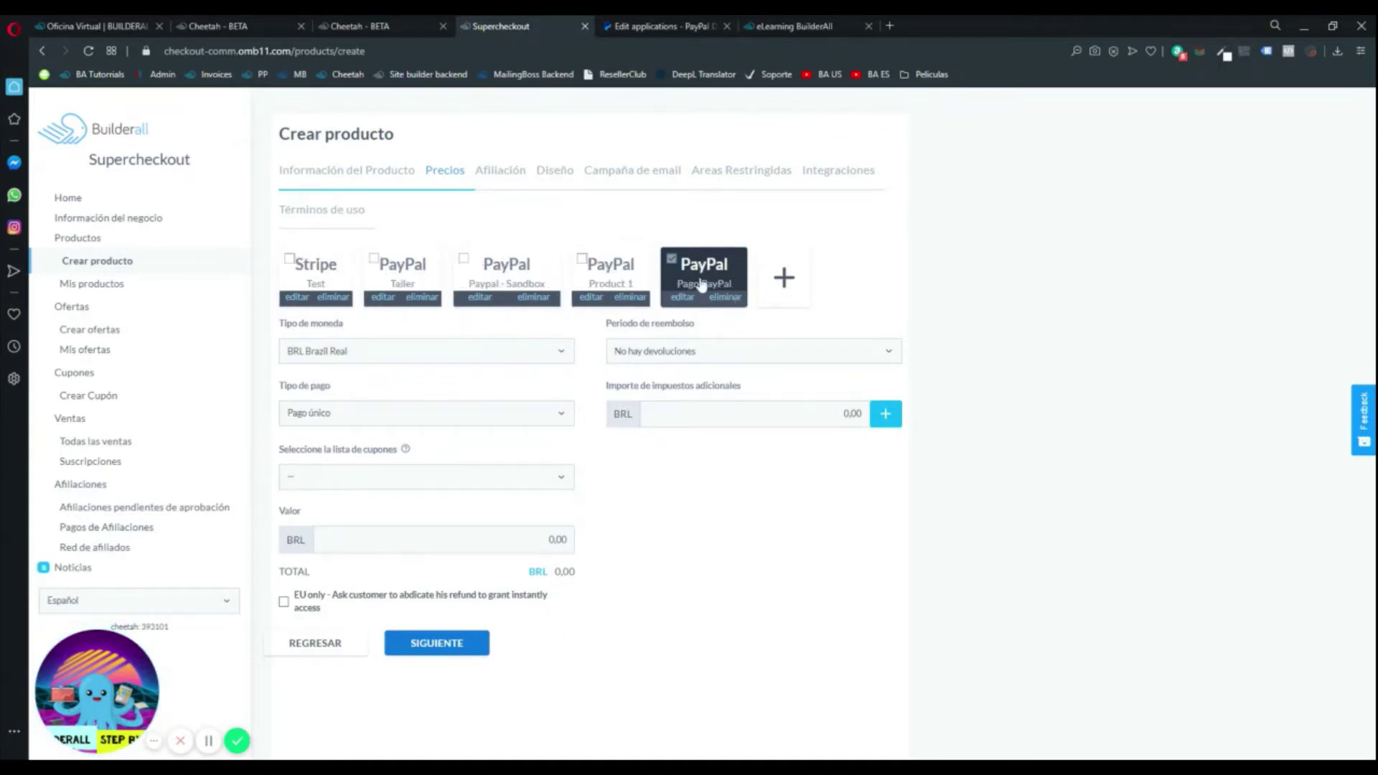
Price the product at 99.99 in USD United States Dollar and continue to Afiliación
left_click(368, 386)
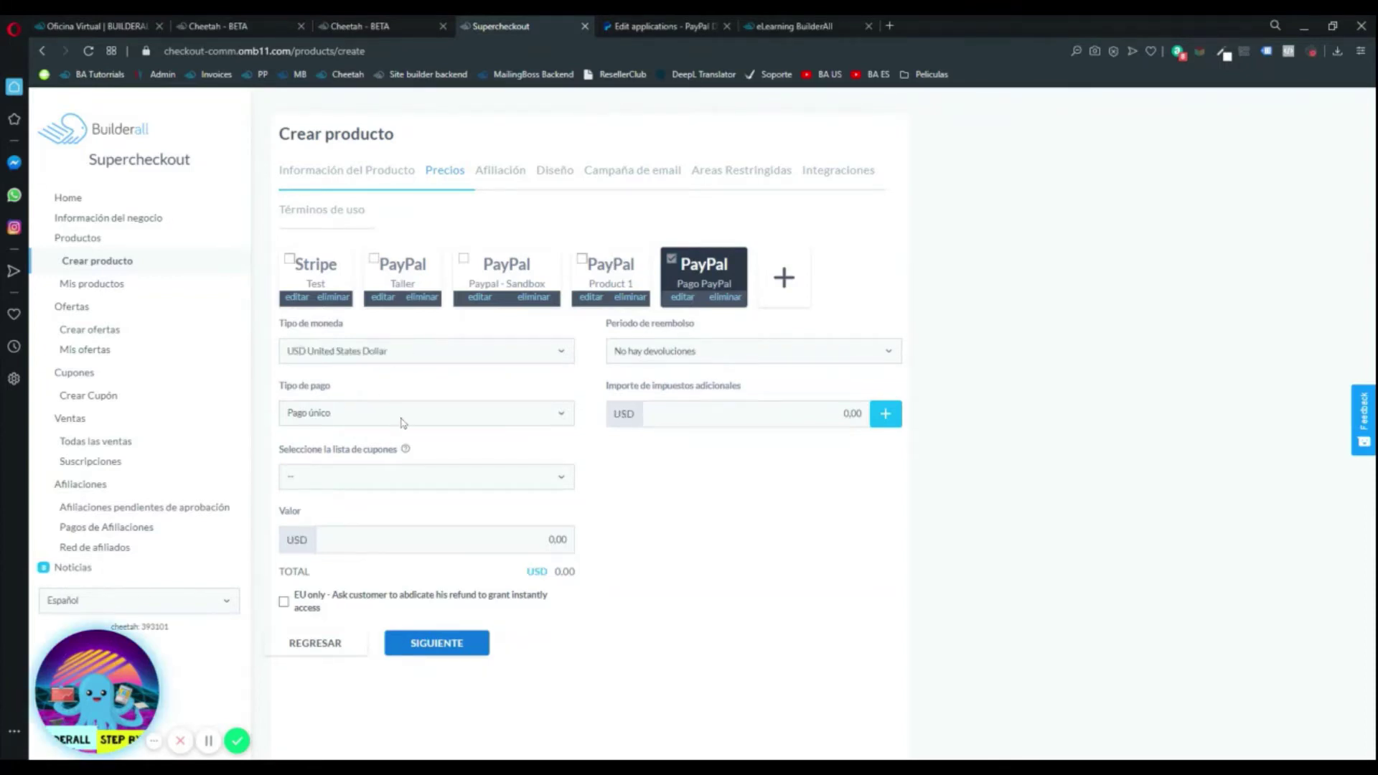
left_click(553, 540)
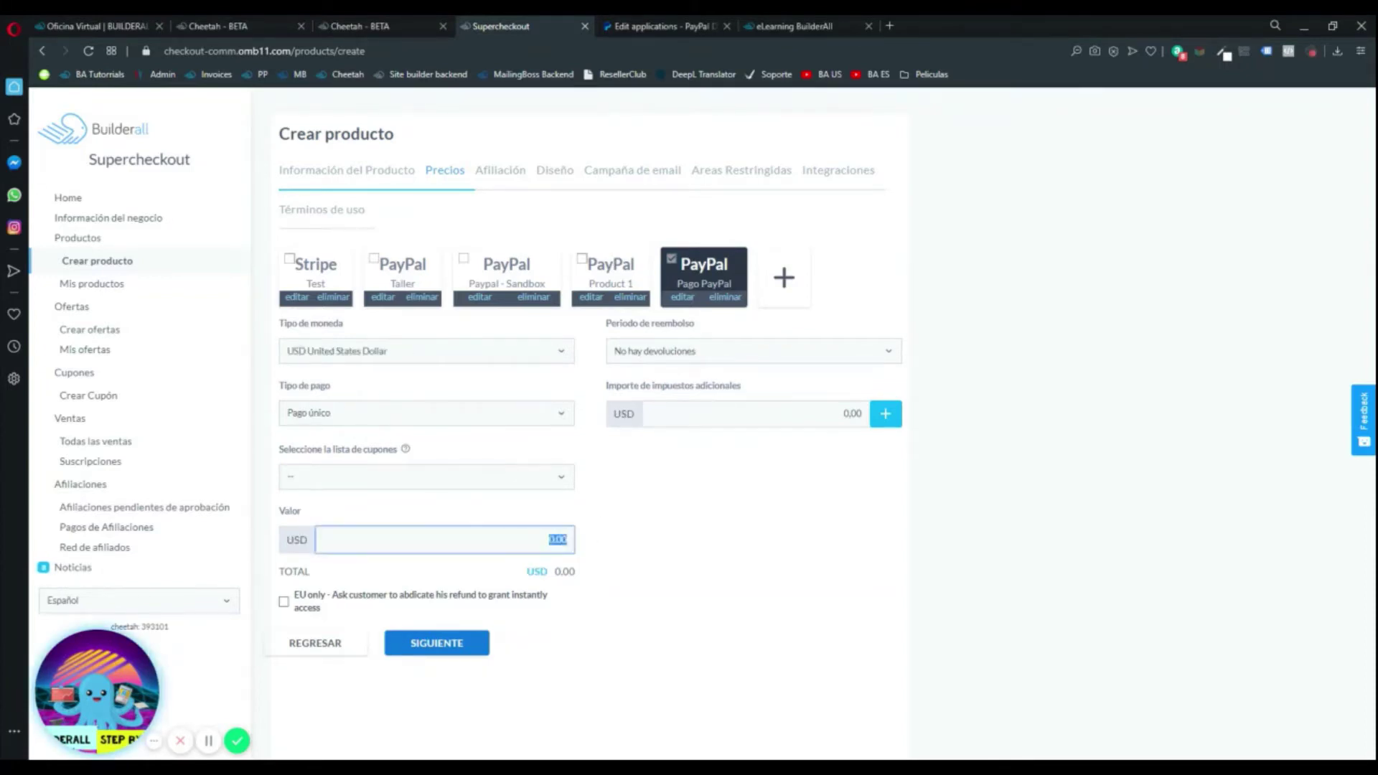
type("99.99")
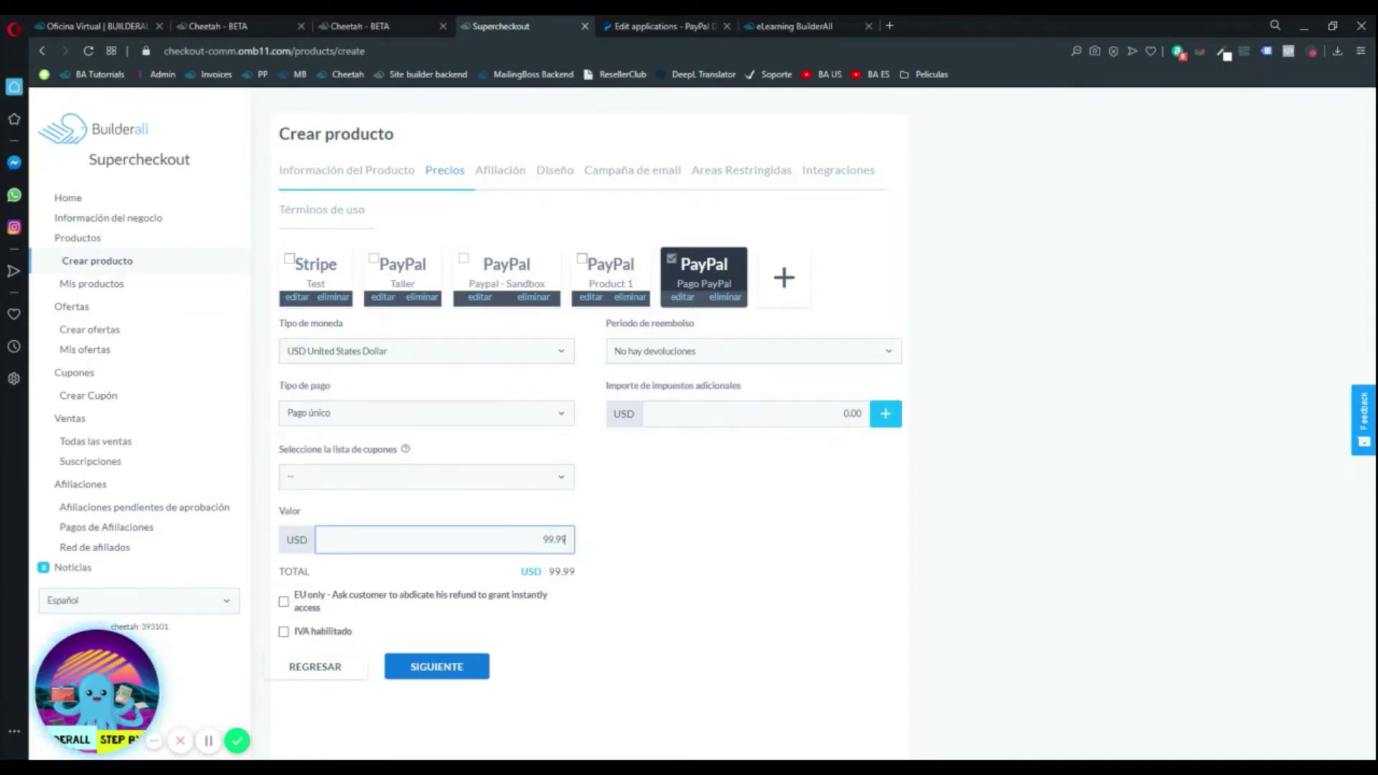
left_click(599, 549)
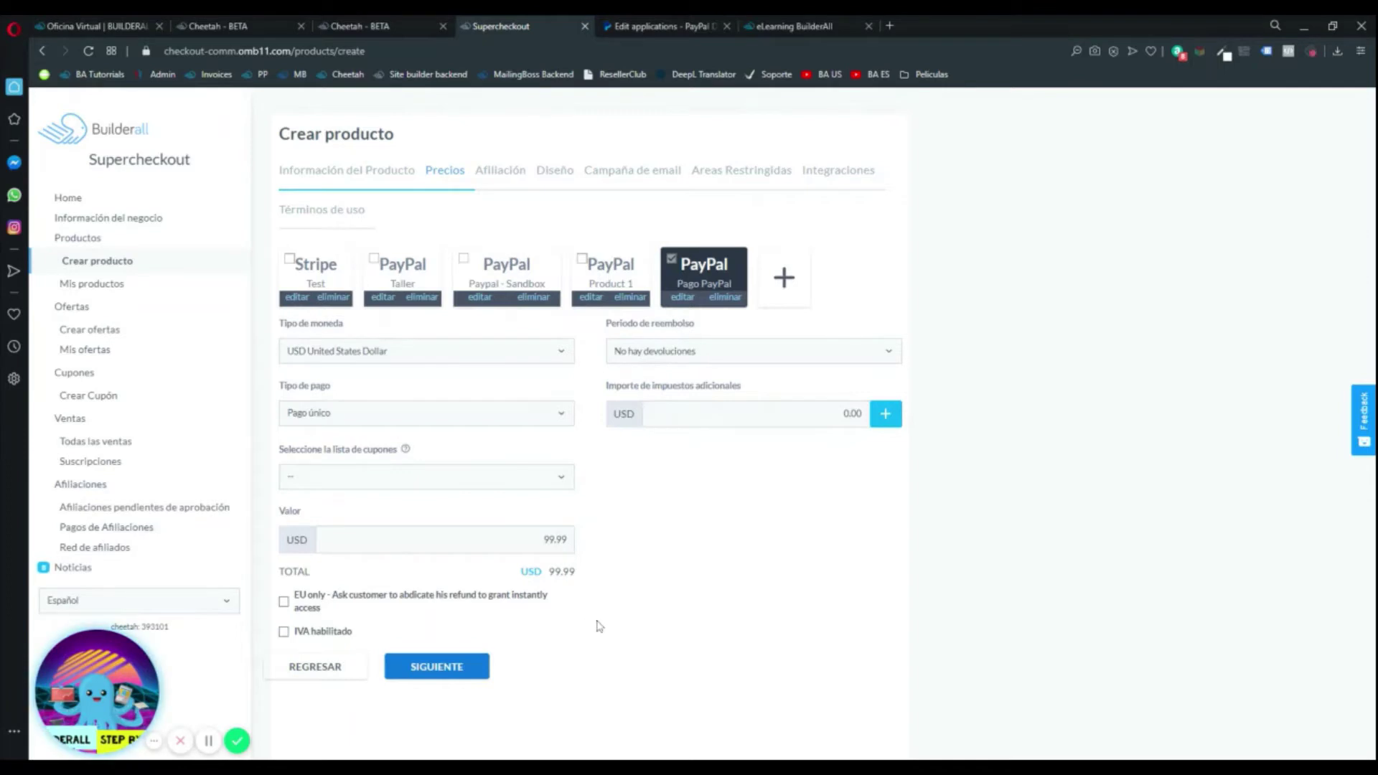
left_click(458, 666)
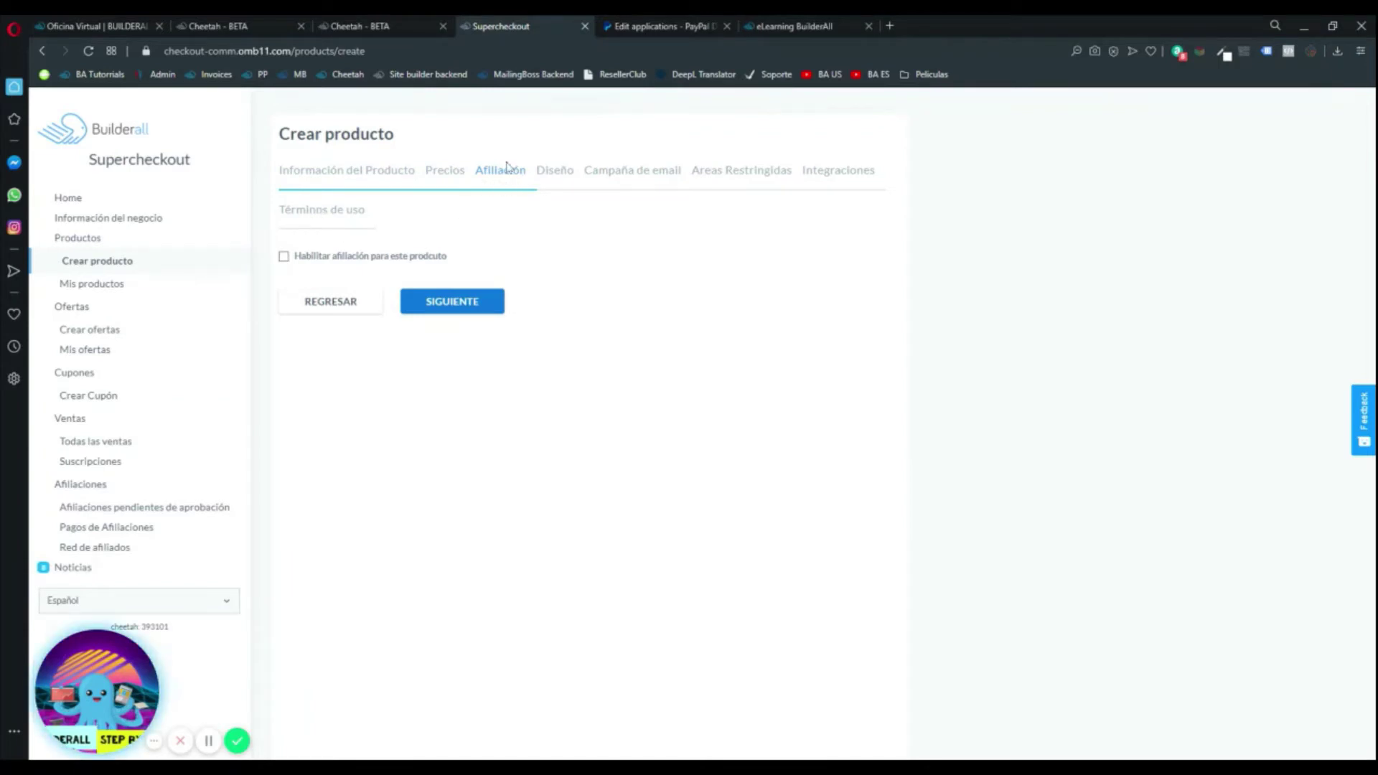
Move past Afiliación to the Diseño step, then switch to the Cheetah - BETA tab
left_click(493, 312)
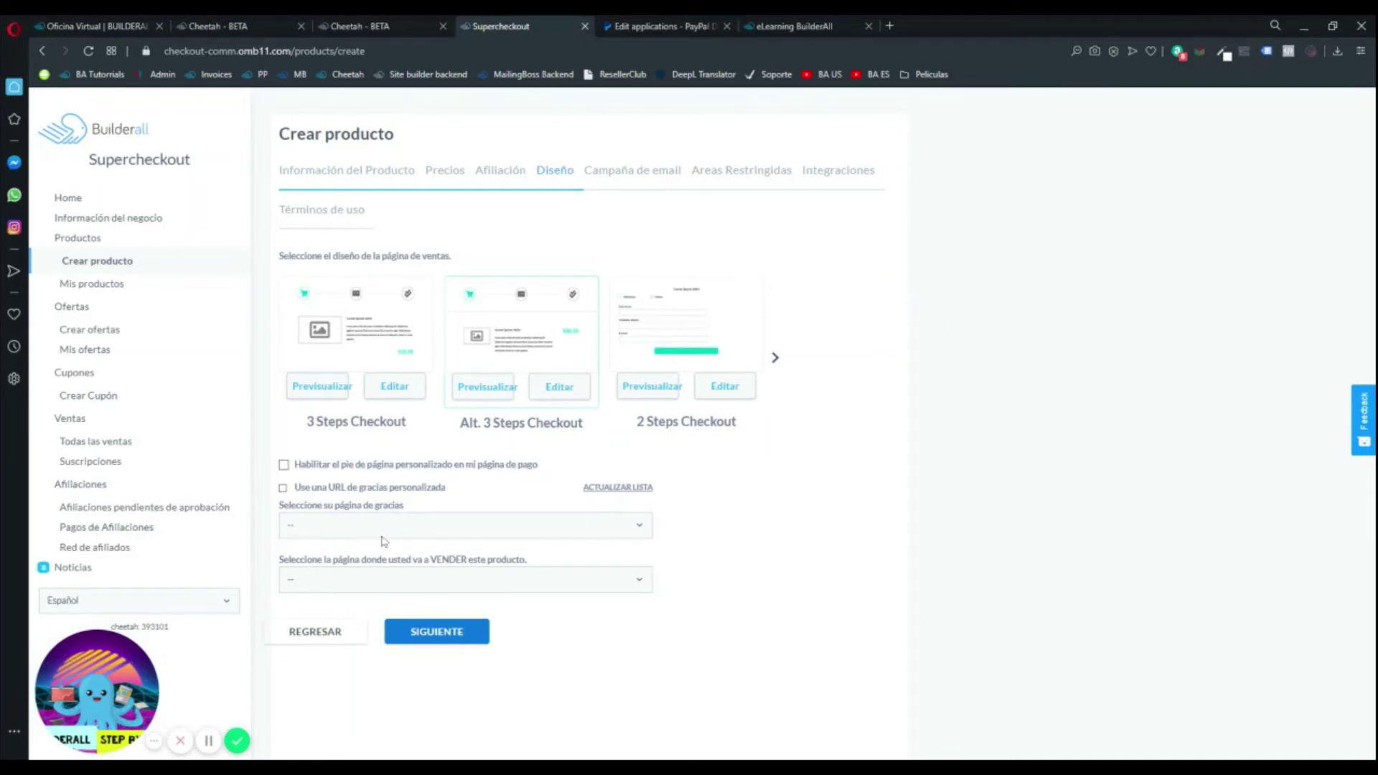
left_click(355, 20)
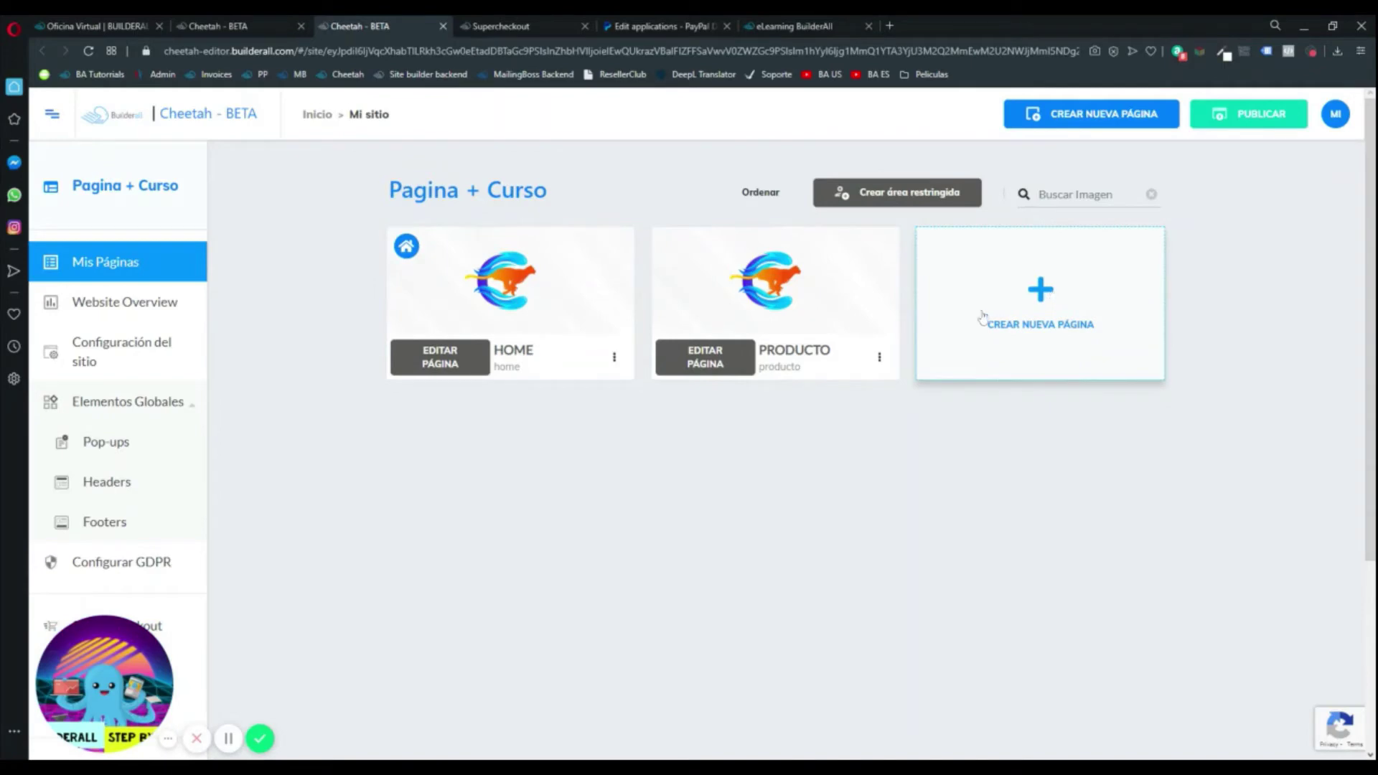
Create page 'Area del curso' titled 'Curso - Marketing', described 'Cuea de miembros del curso', and save it
left_click(1064, 320)
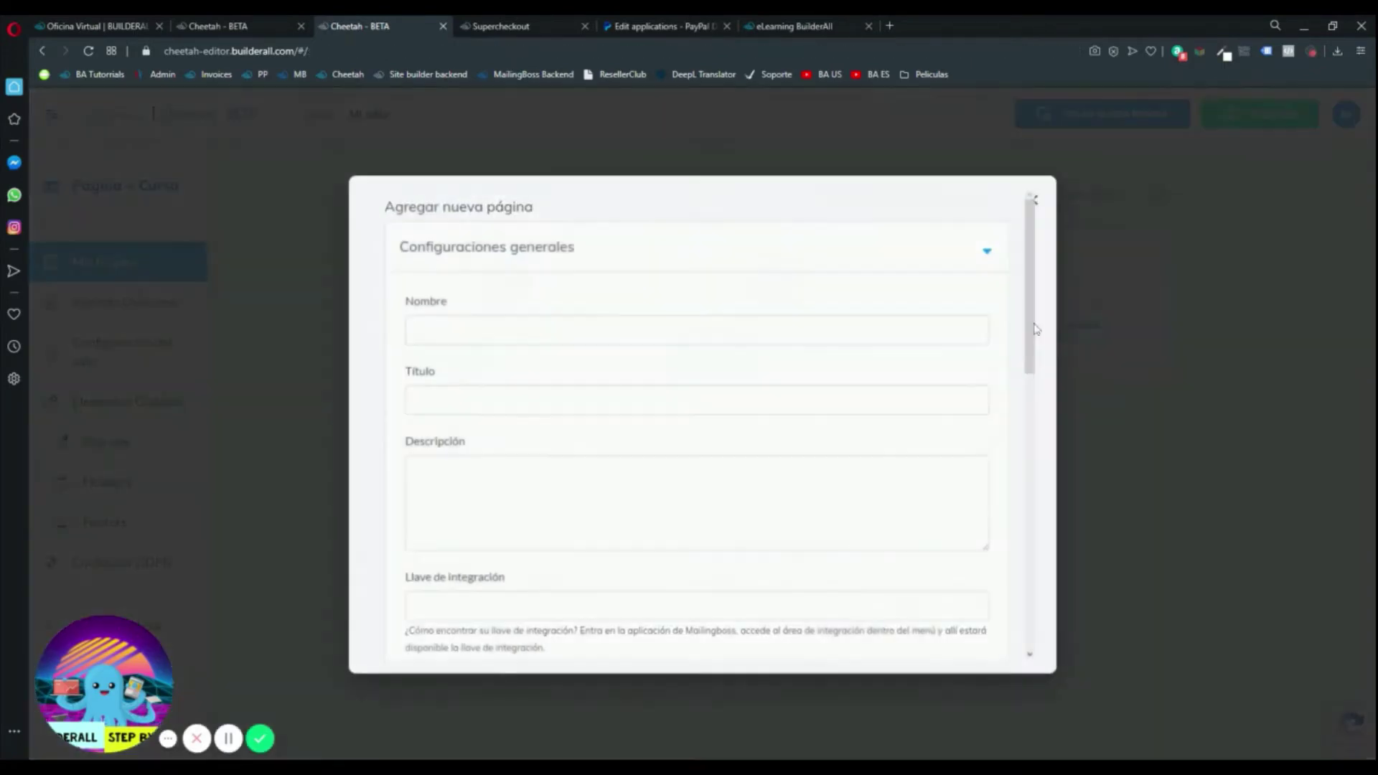
left_click(537, 328)
type("Area")
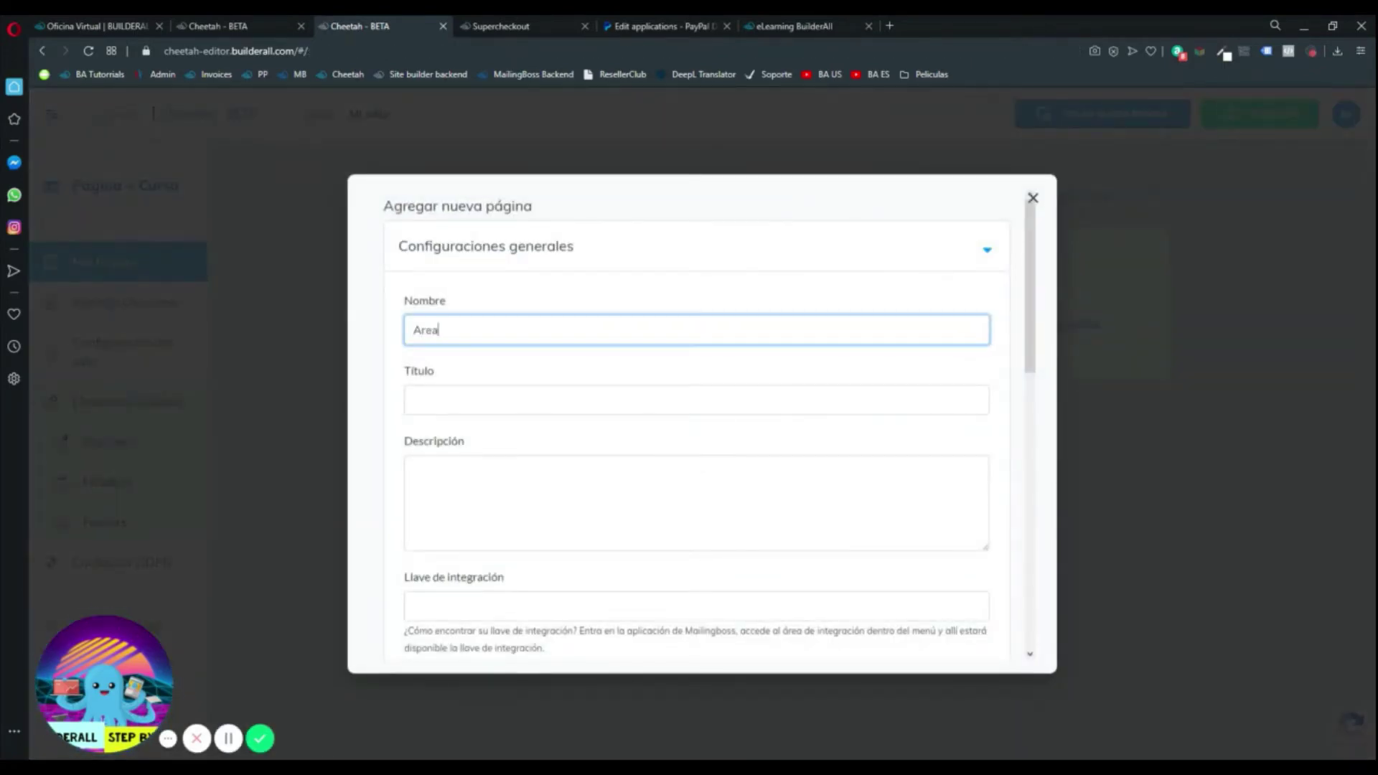
type(" del curso")
key("Tab")
type("Cur")
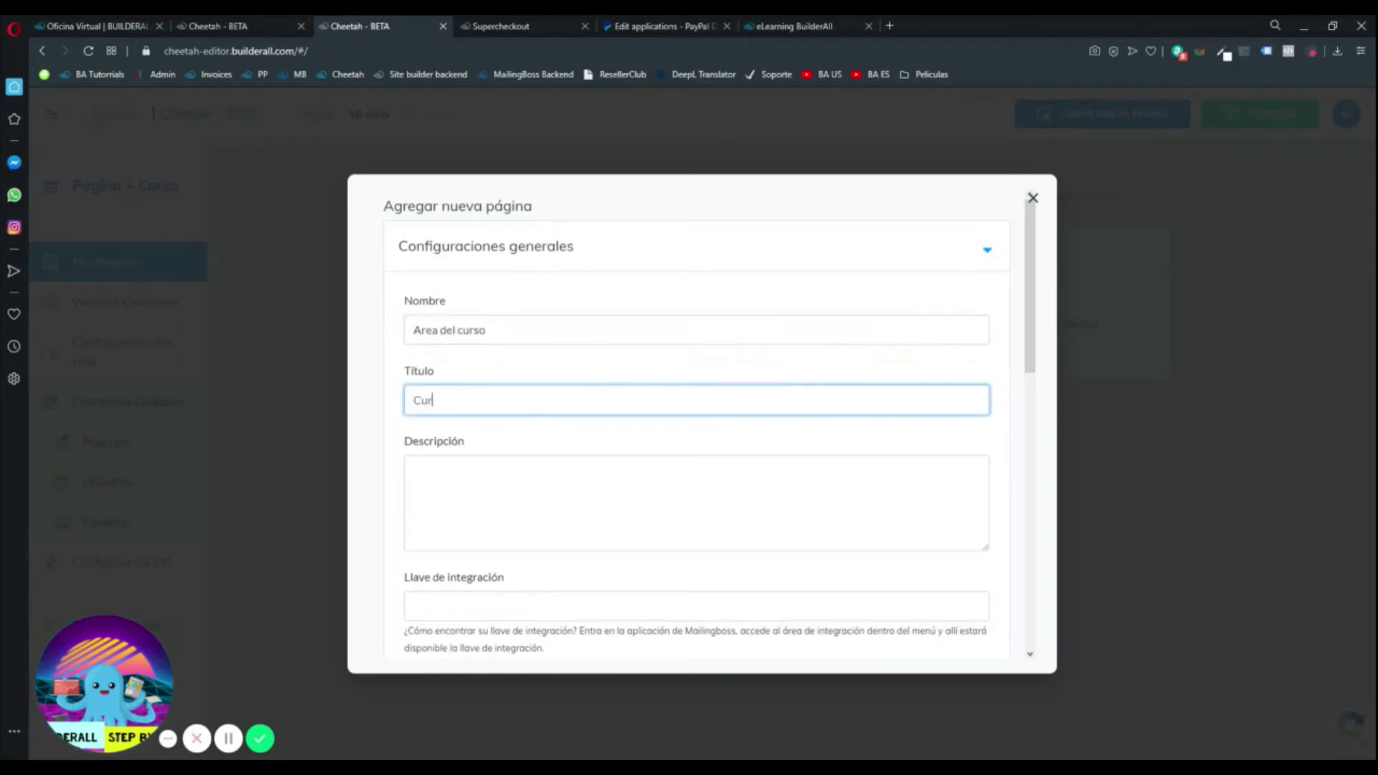
type("so")
key("Tab")
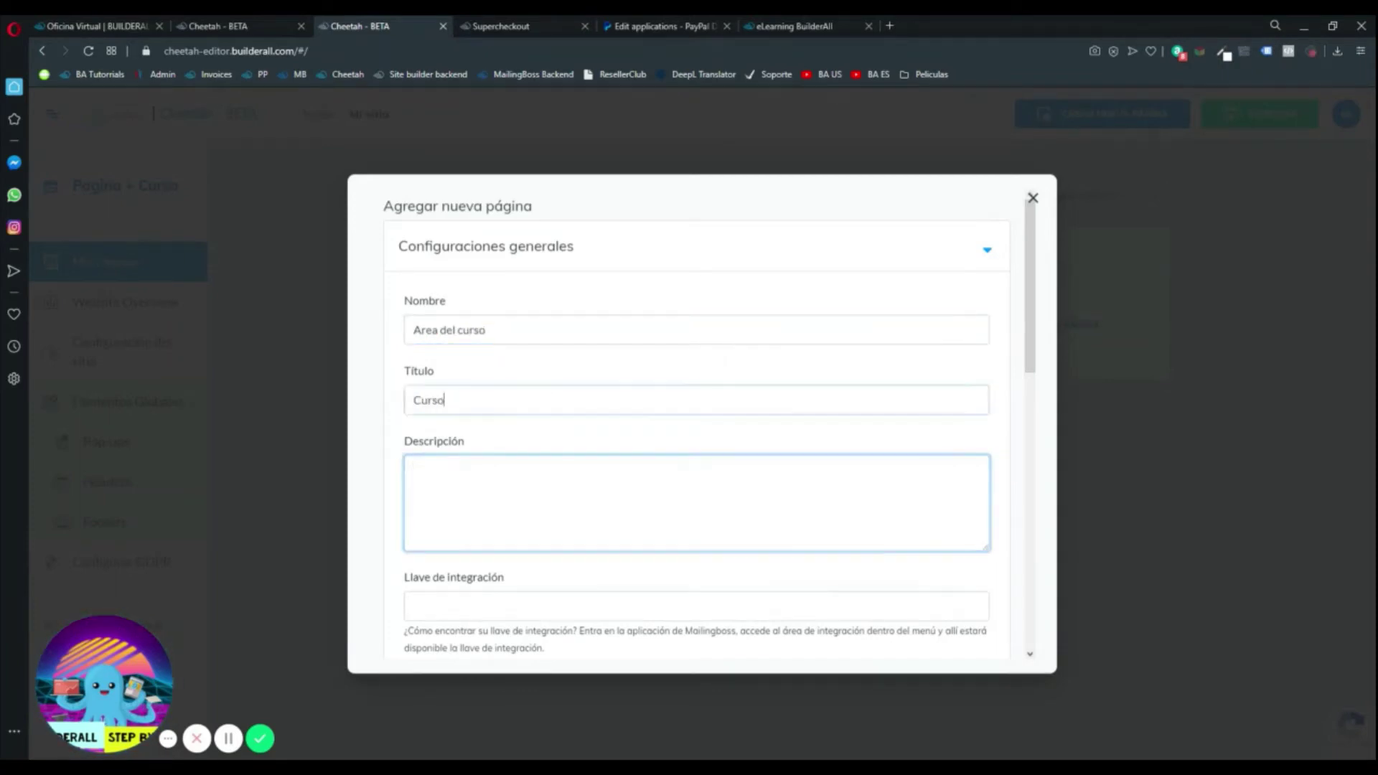
left_click(447, 400)
type("- Marketing")
key("Tab")
type("Cu")
type("ea de miembros del curs")
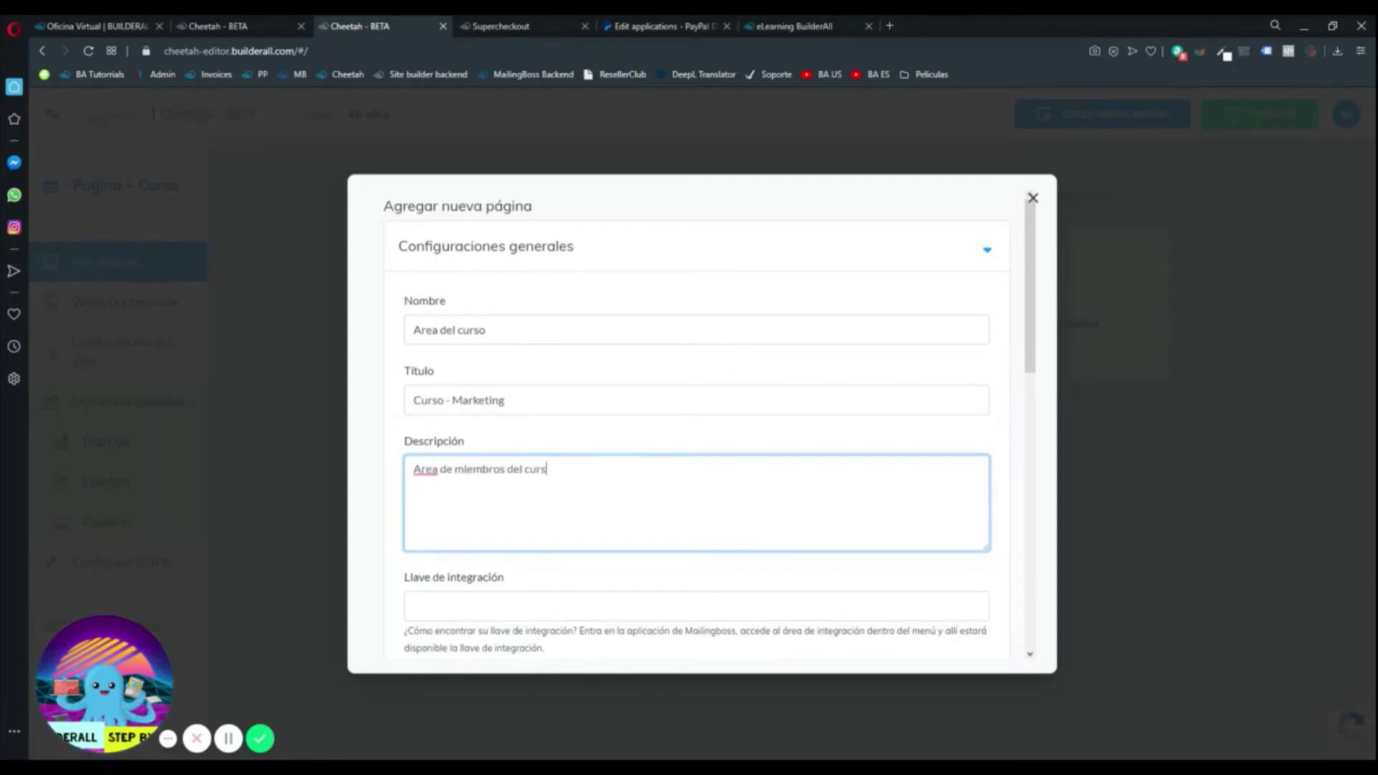
type("o")
scroll(702, 466, "down", 10)
left_click(948, 629)
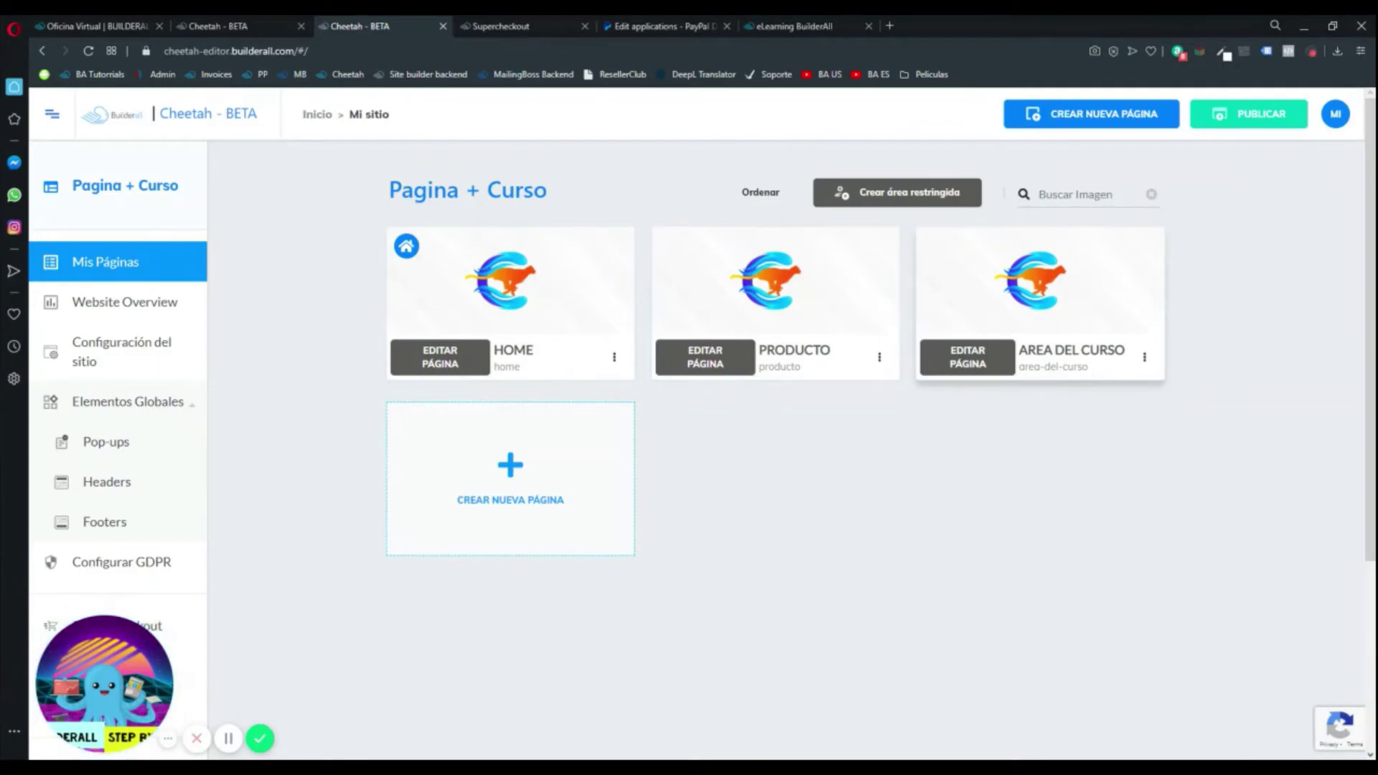
Refresh the page list and pick 'Curso - Marketing' as thank-you page and 'No te pierdas esta oportunidad' as sales page
mouse_move(1086, 299)
left_click(534, 26)
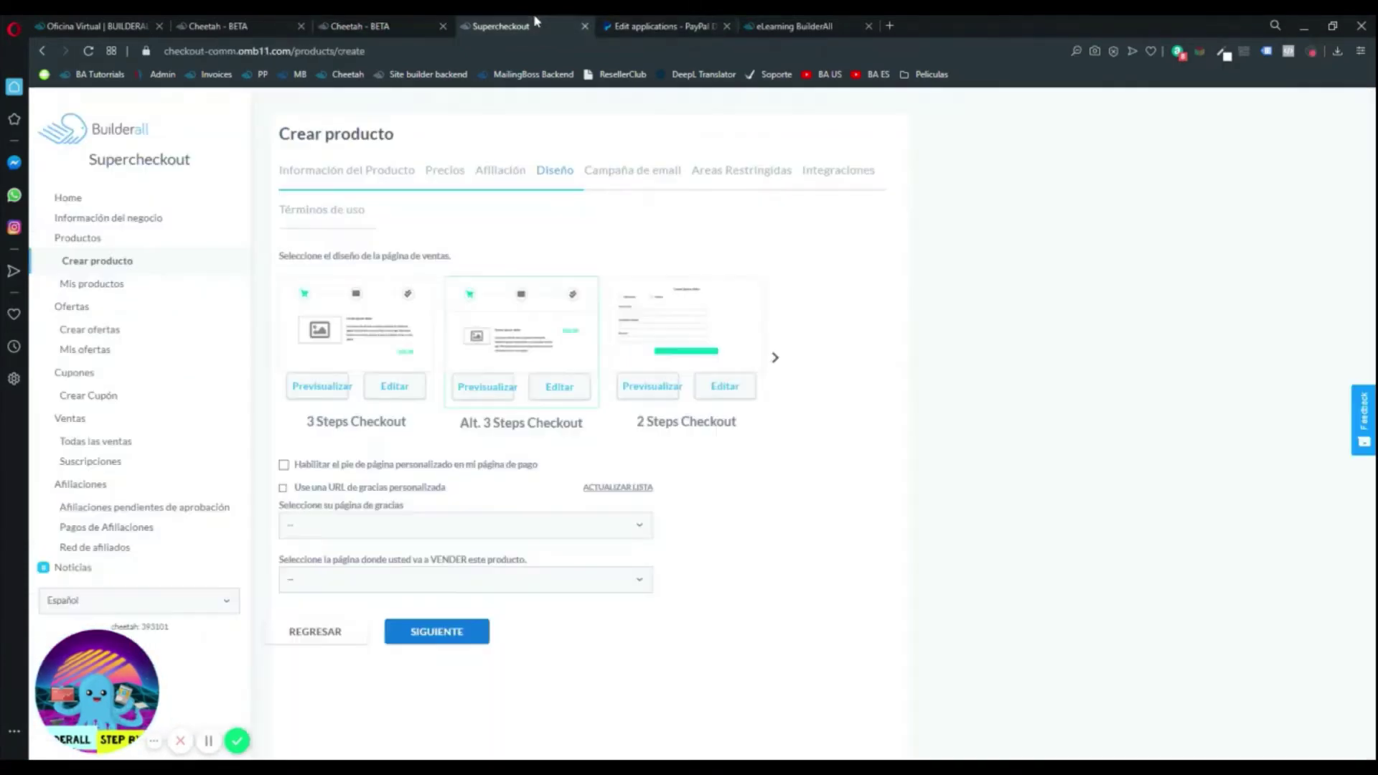
left_click(602, 488)
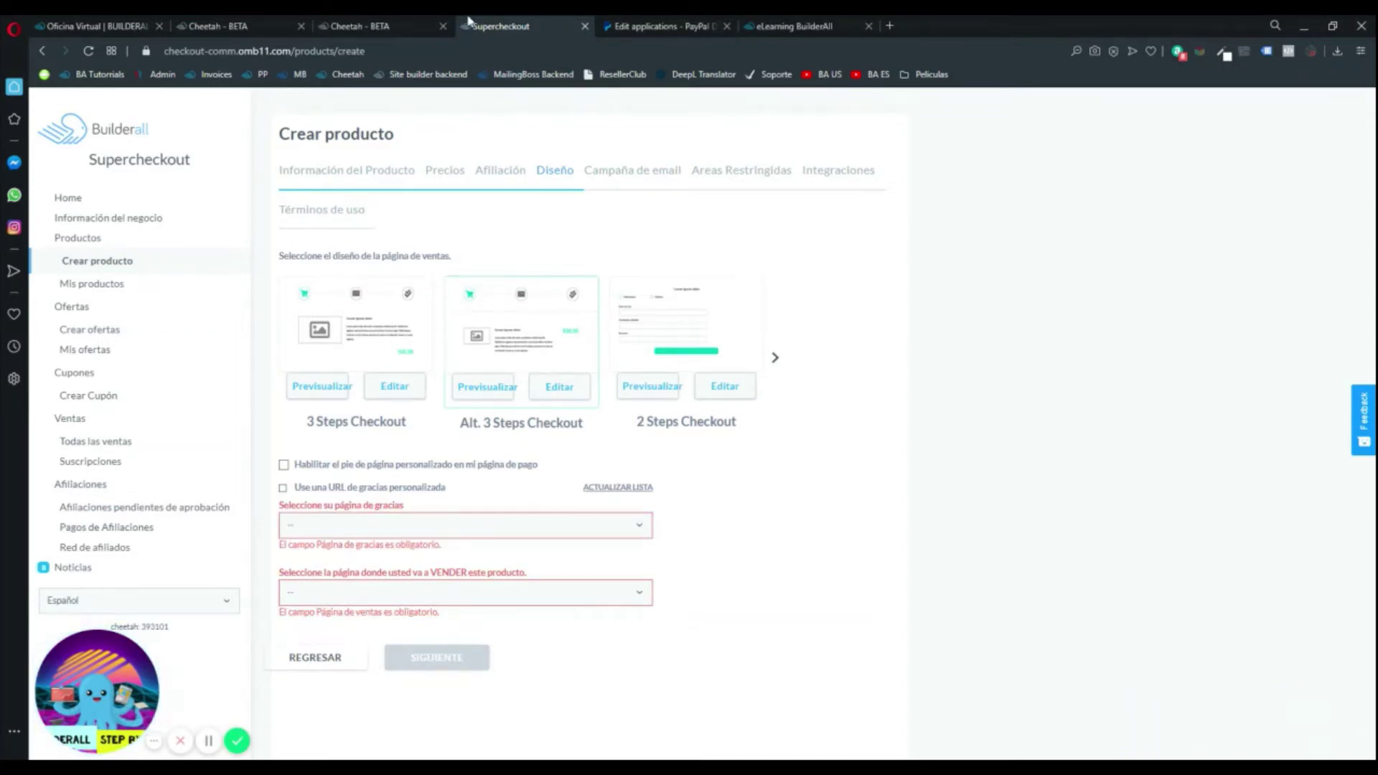
key("ctrl+shift+Tab")
left_click(646, 26)
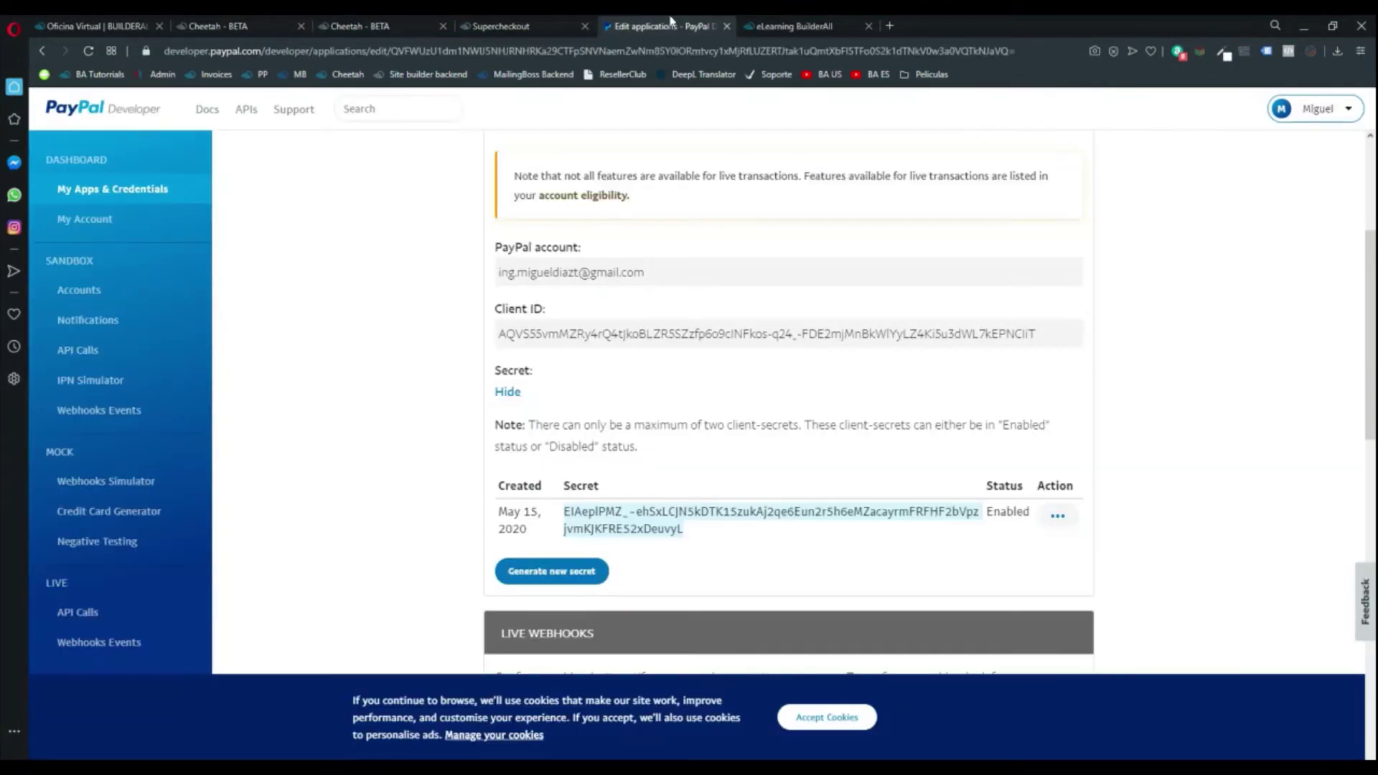
left_click(782, 26)
left_click(644, 23)
key("ctrl+shift+Tab")
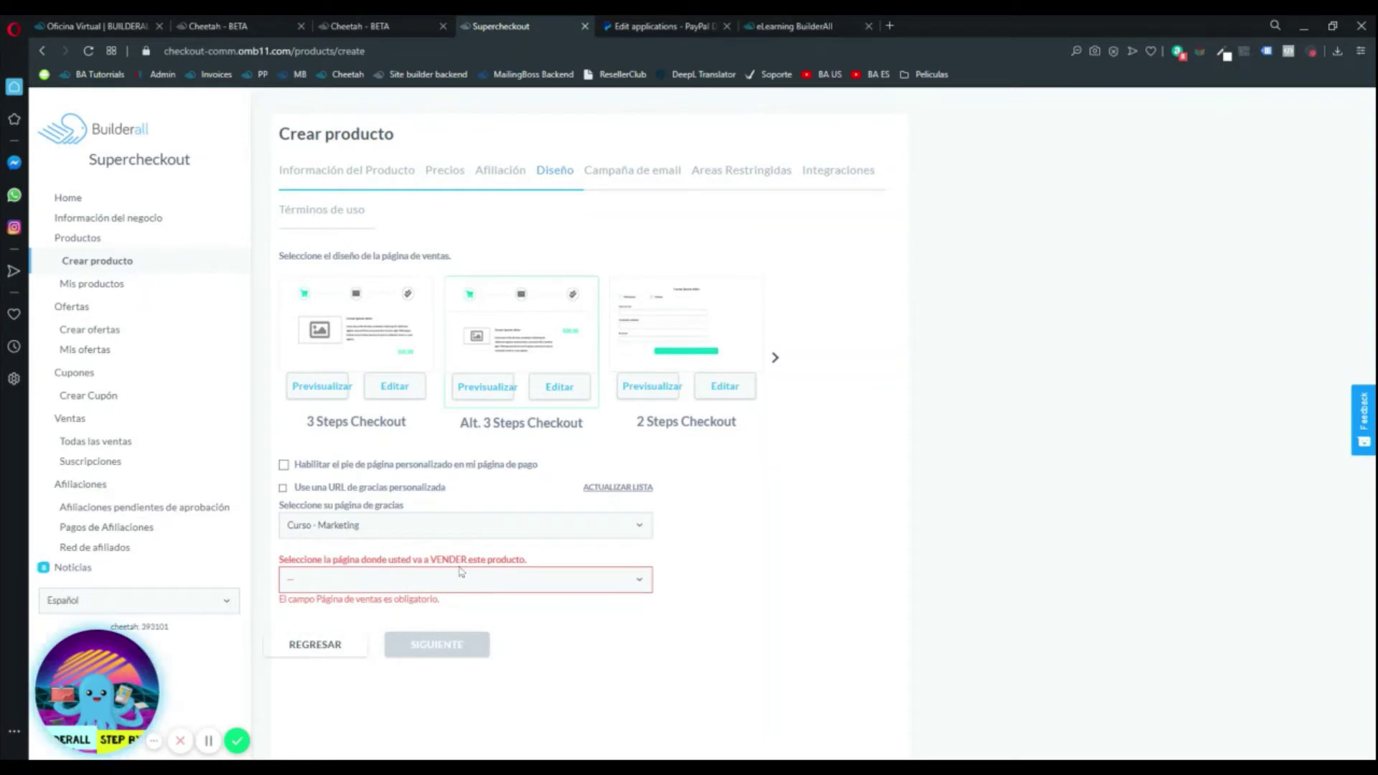
left_click(421, 600)
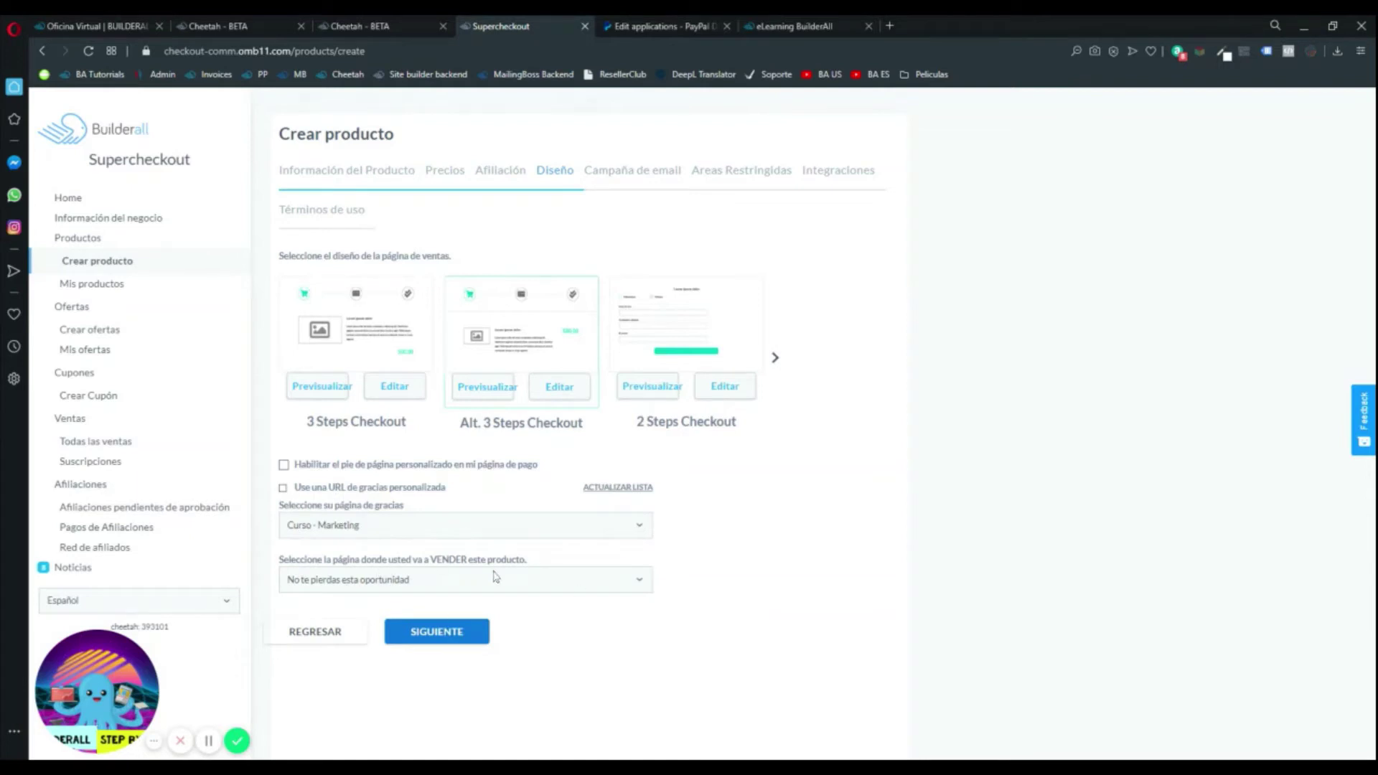
Use the Funnel #1 MailingBoss list and switch to a custom thank-you email
left_click(463, 630)
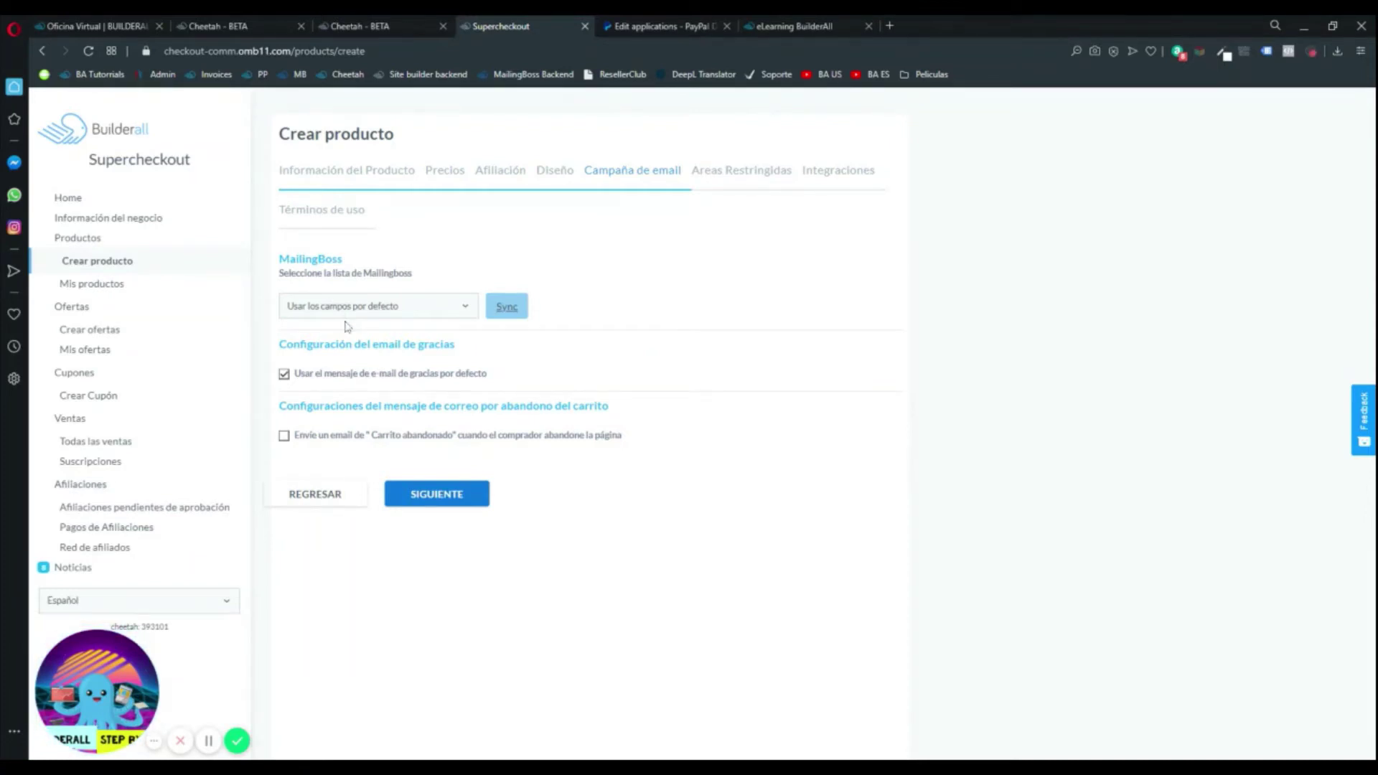
left_click(347, 326)
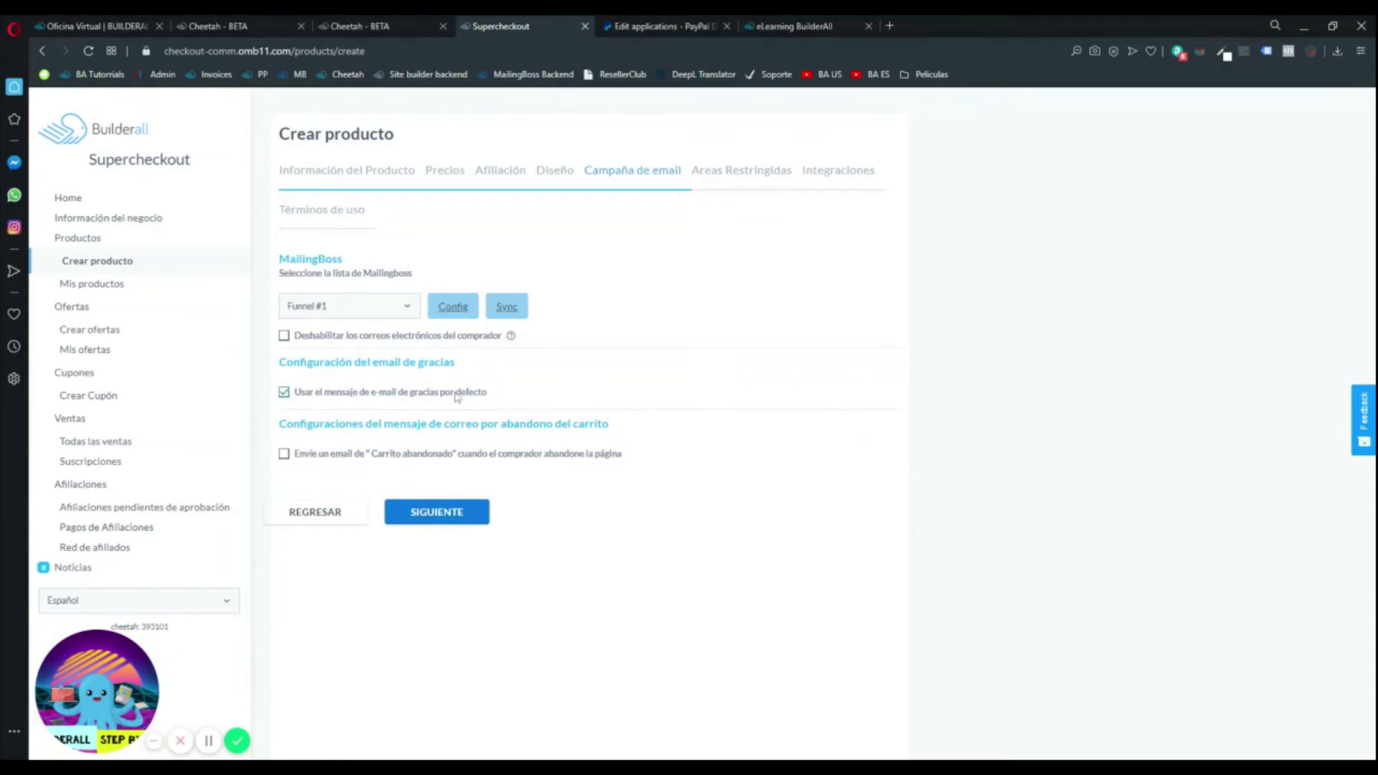
left_click(379, 338)
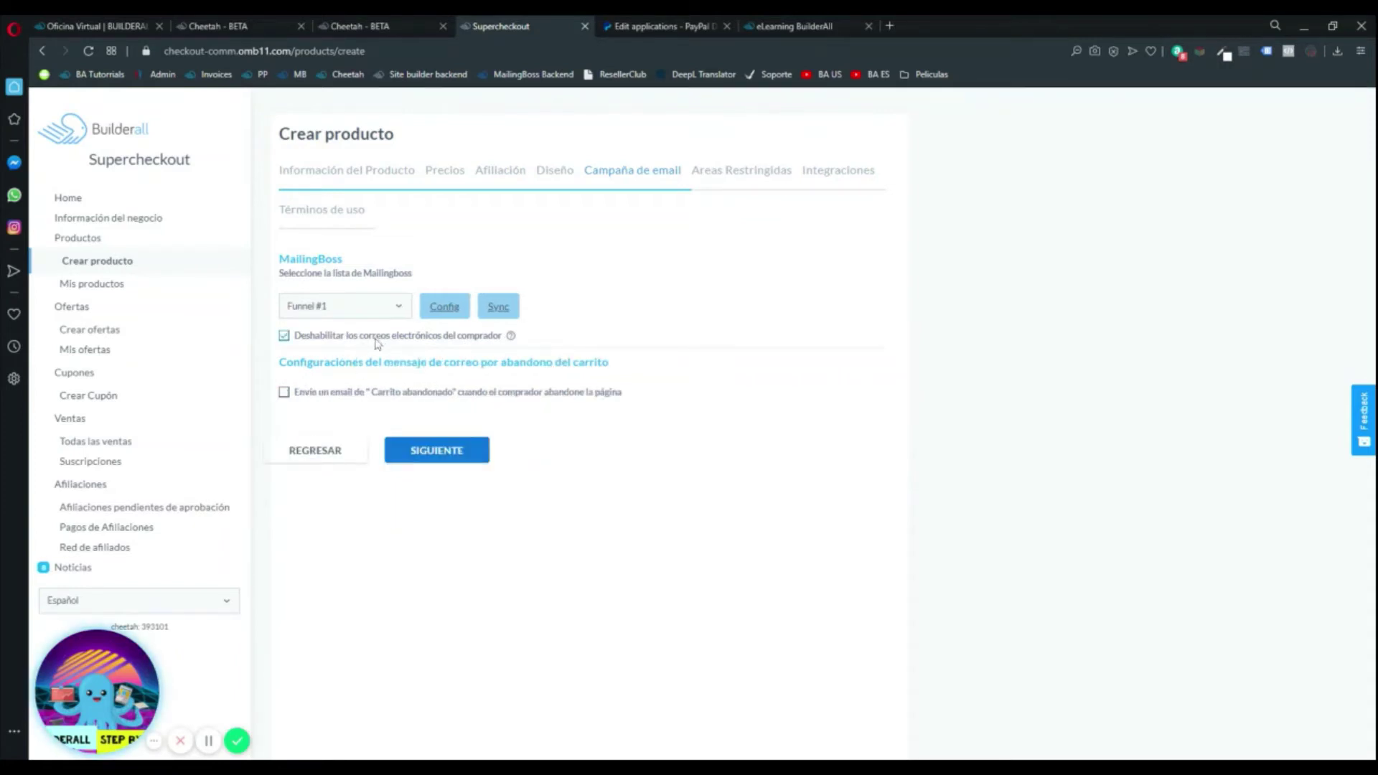
left_click(376, 337)
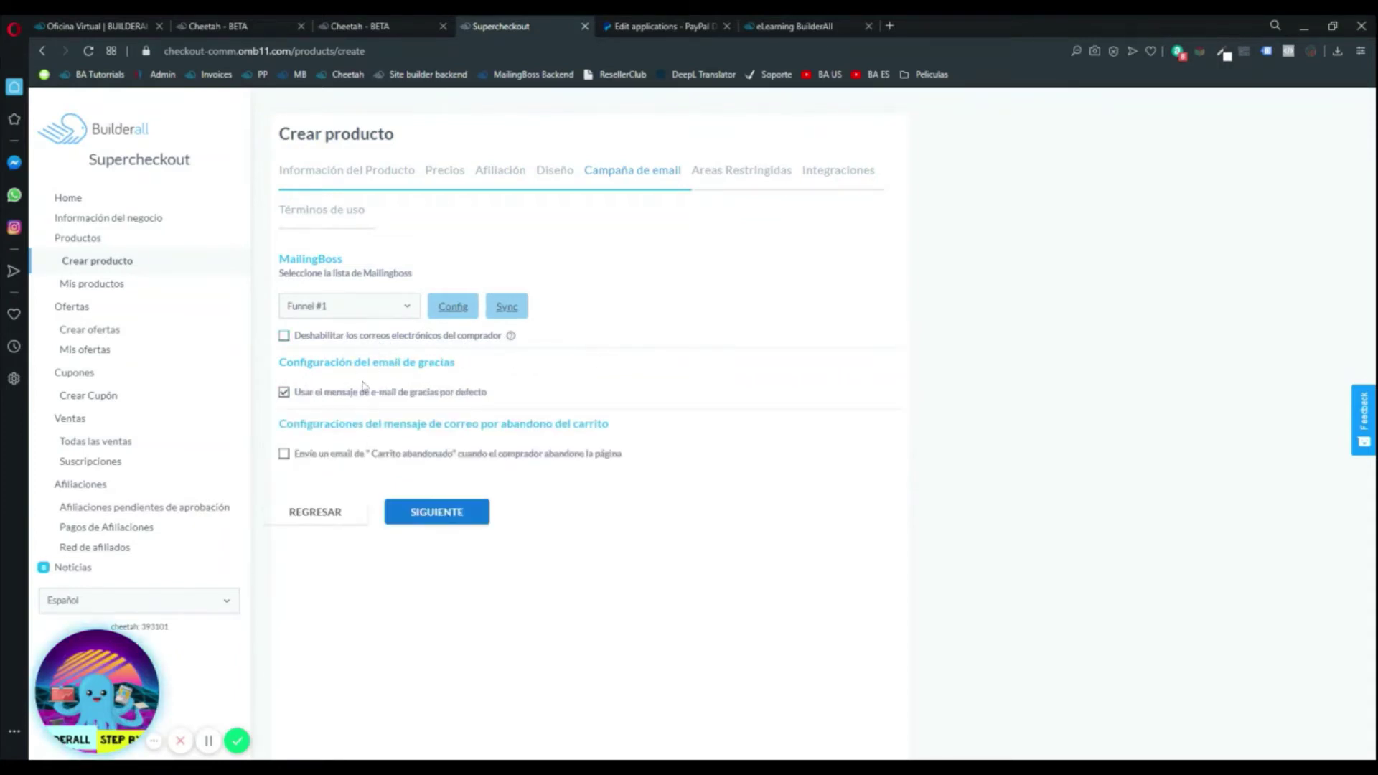
left_click(391, 395)
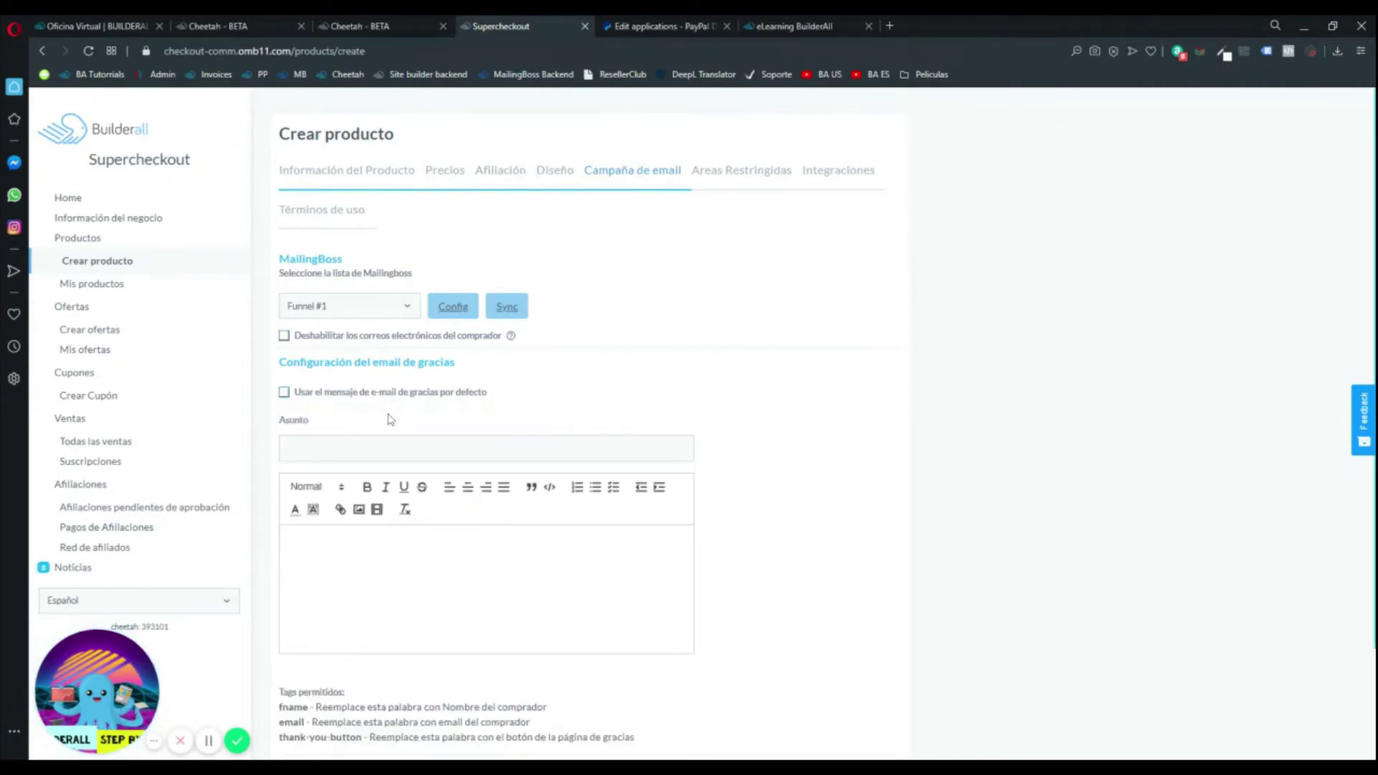
Write the thank-you email: subject 'Gracias por comprar el curso!', body 'Bienvenido al curso.'
key("Tab")
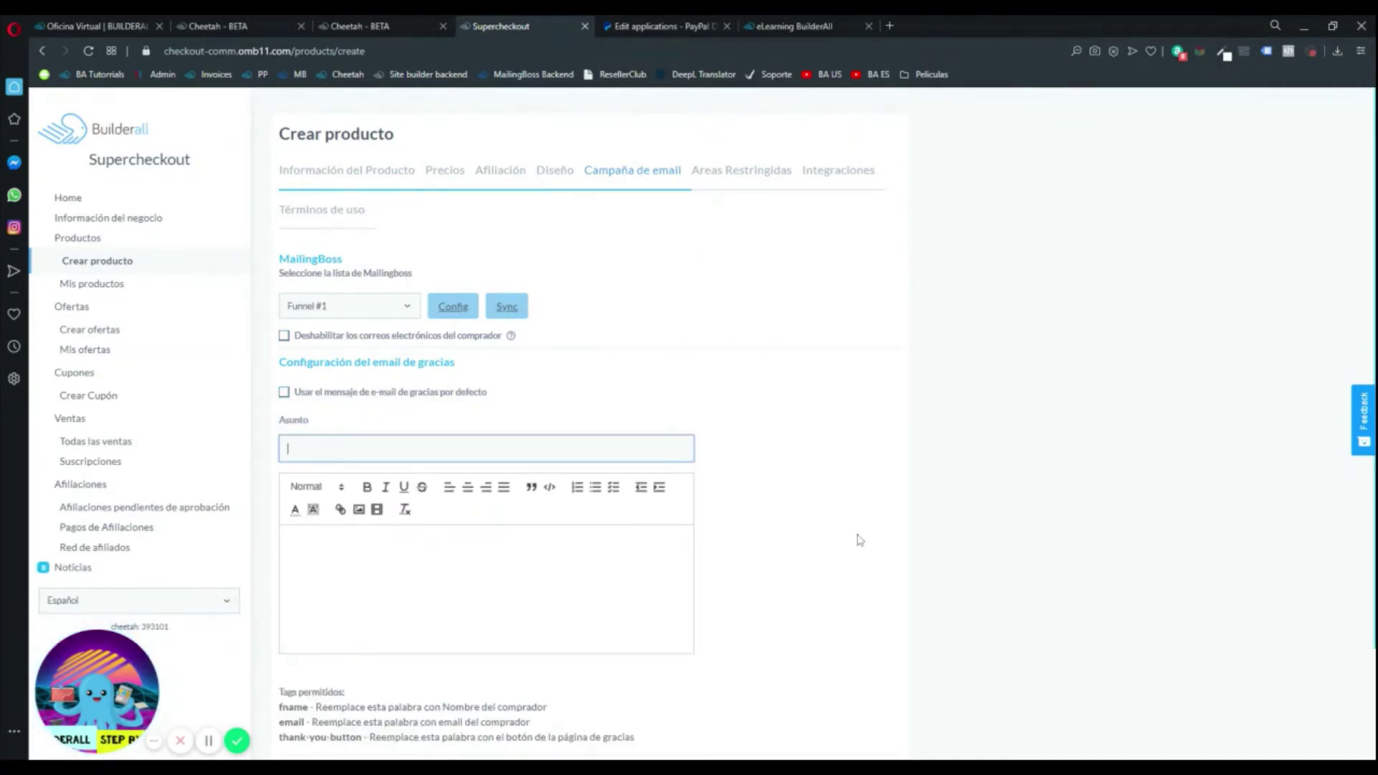
type("Gr")
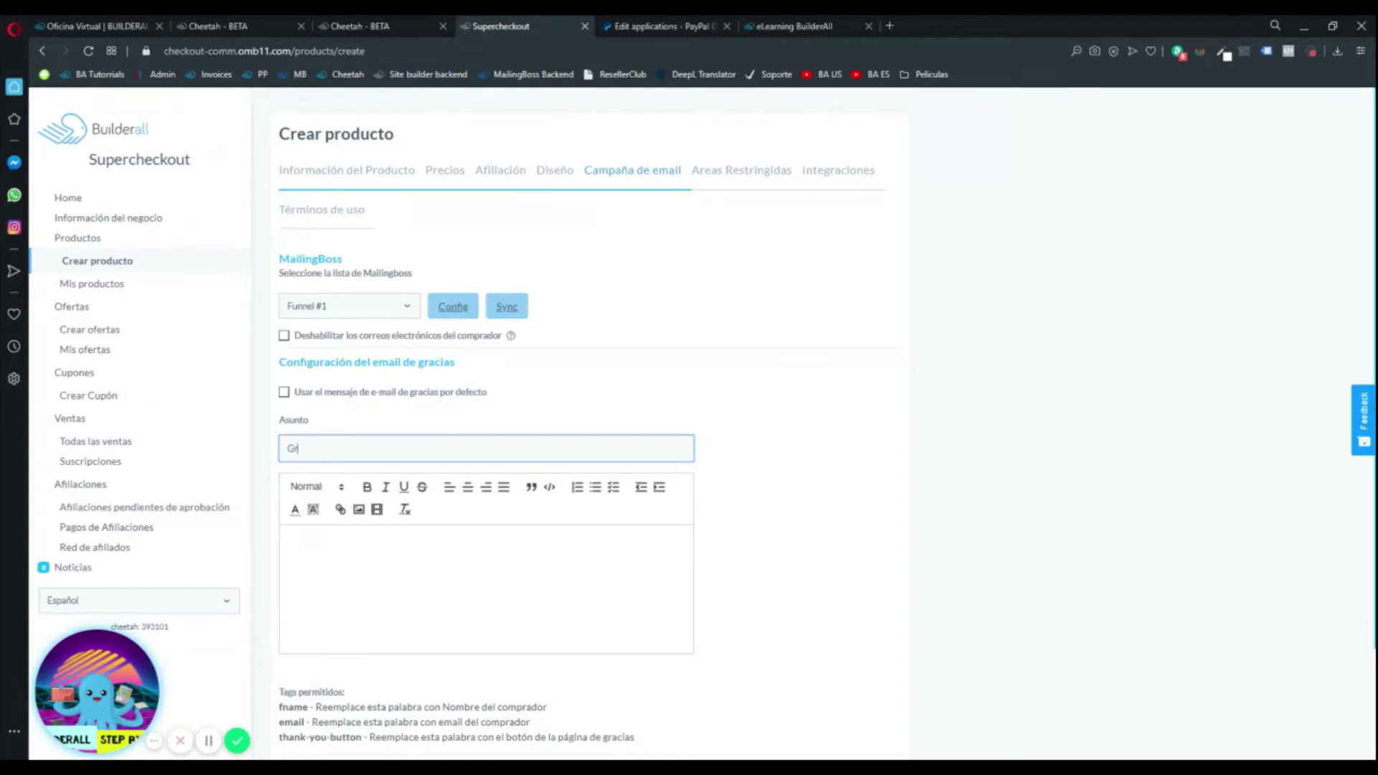
type("acias por comprar el curso!")
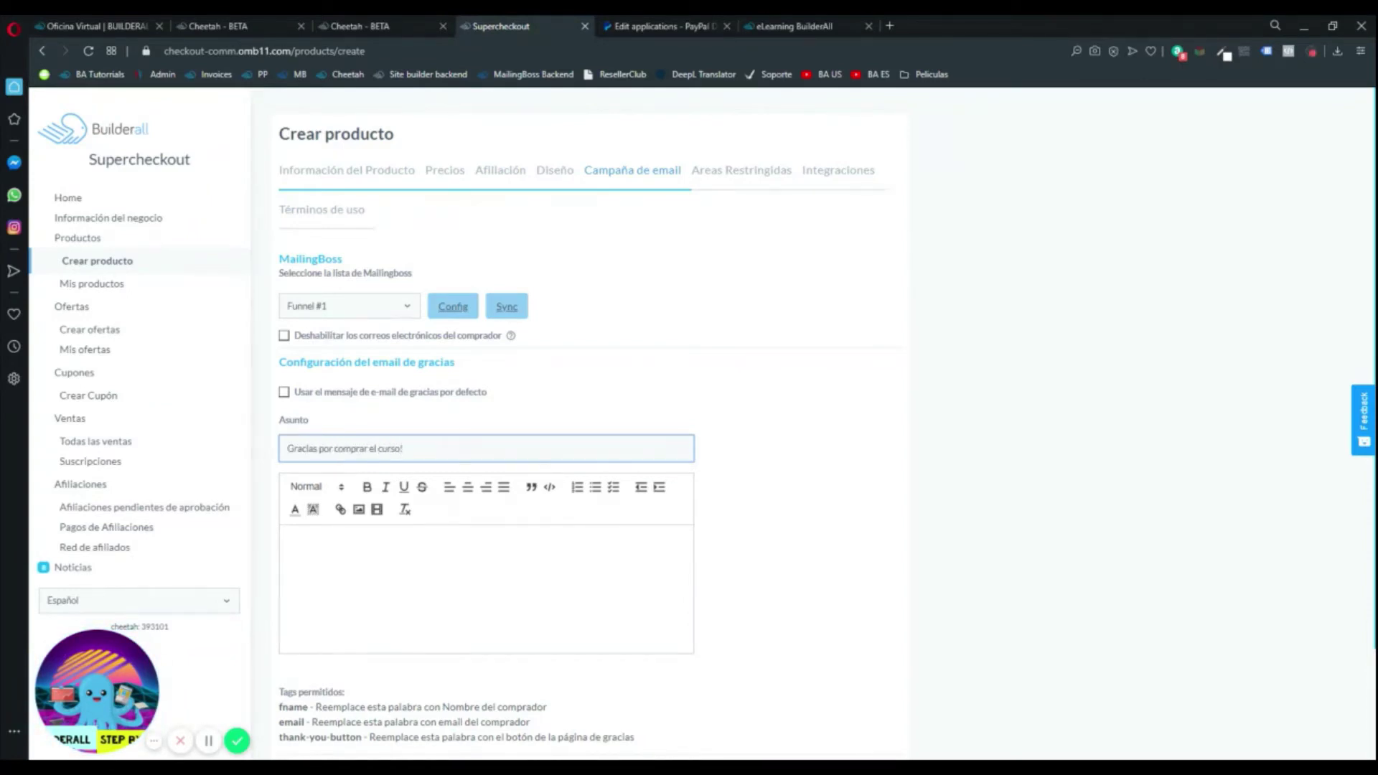
key("Tab")
scroll(729, 584, "down", 1)
type("Ben")
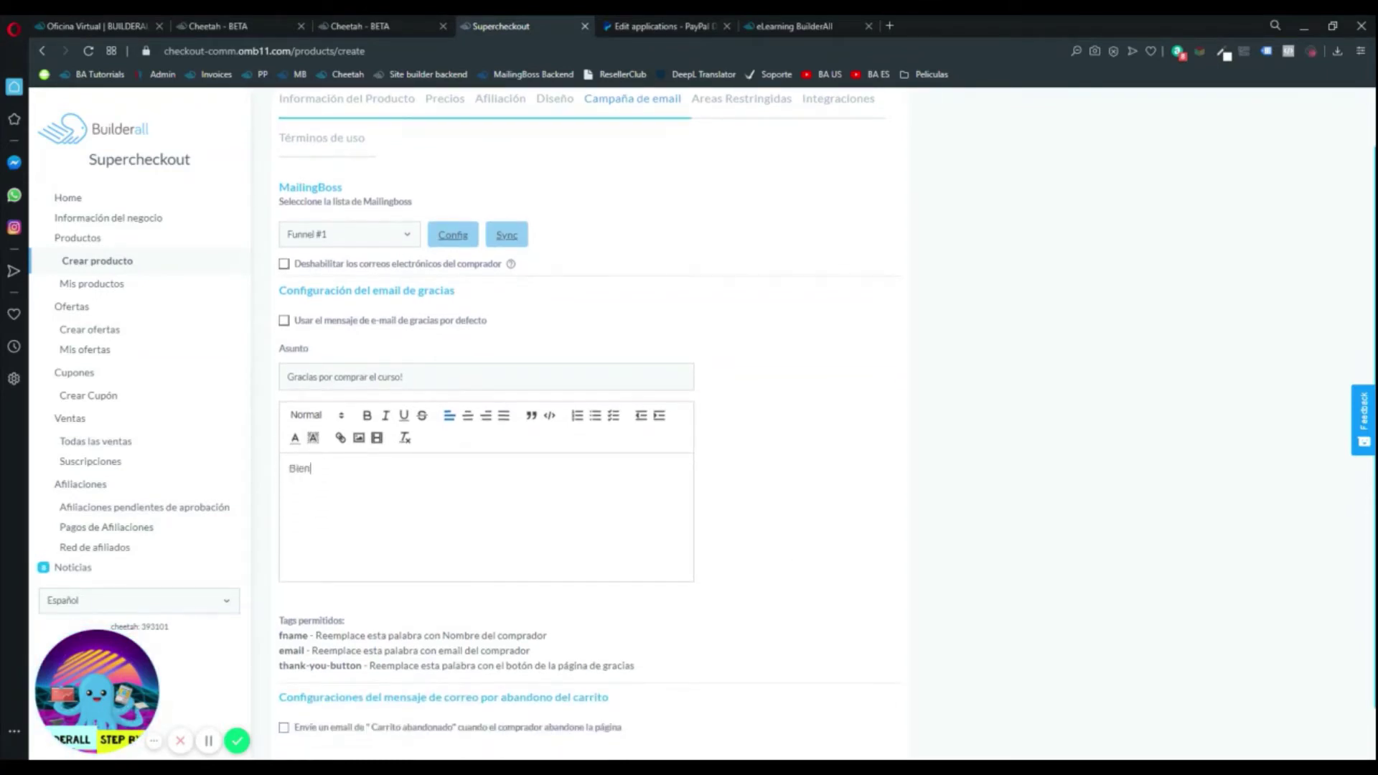
type("ido ")
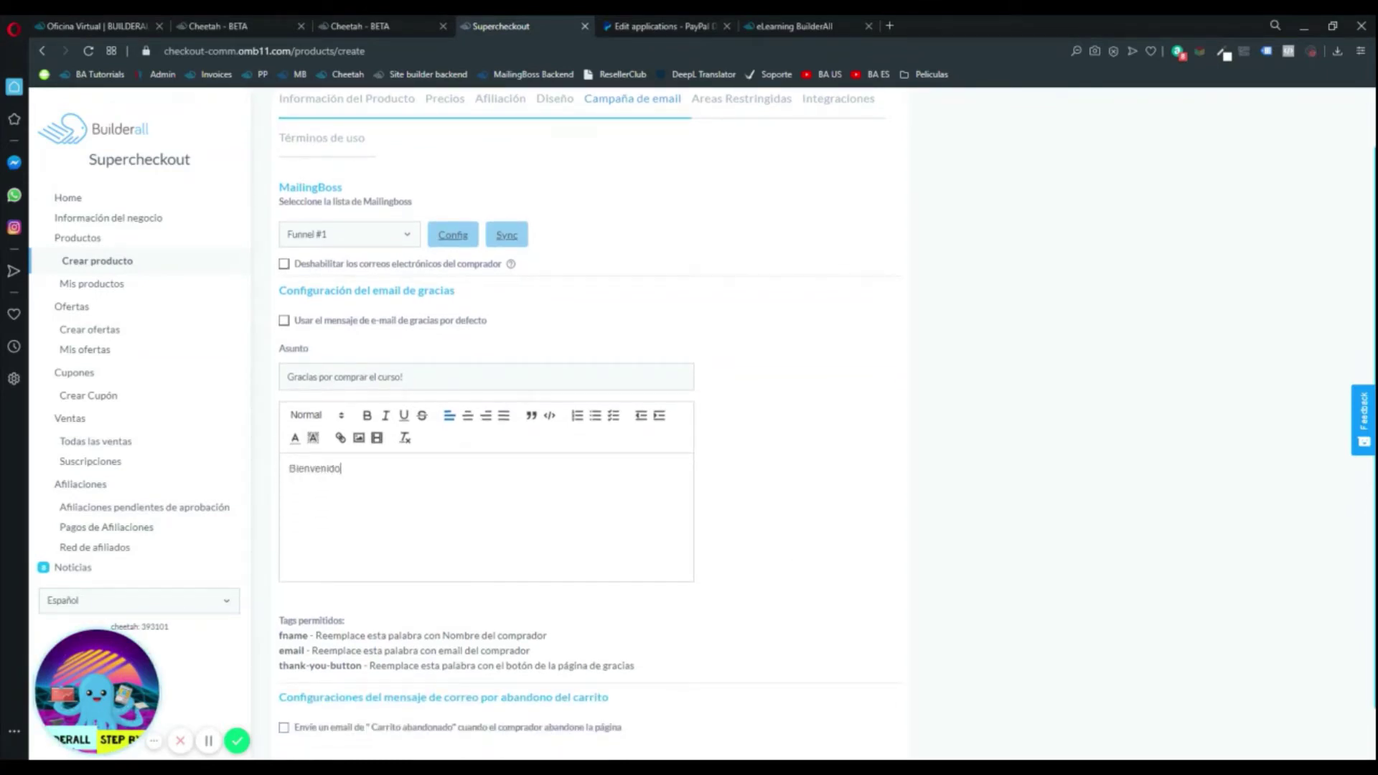
type("al")
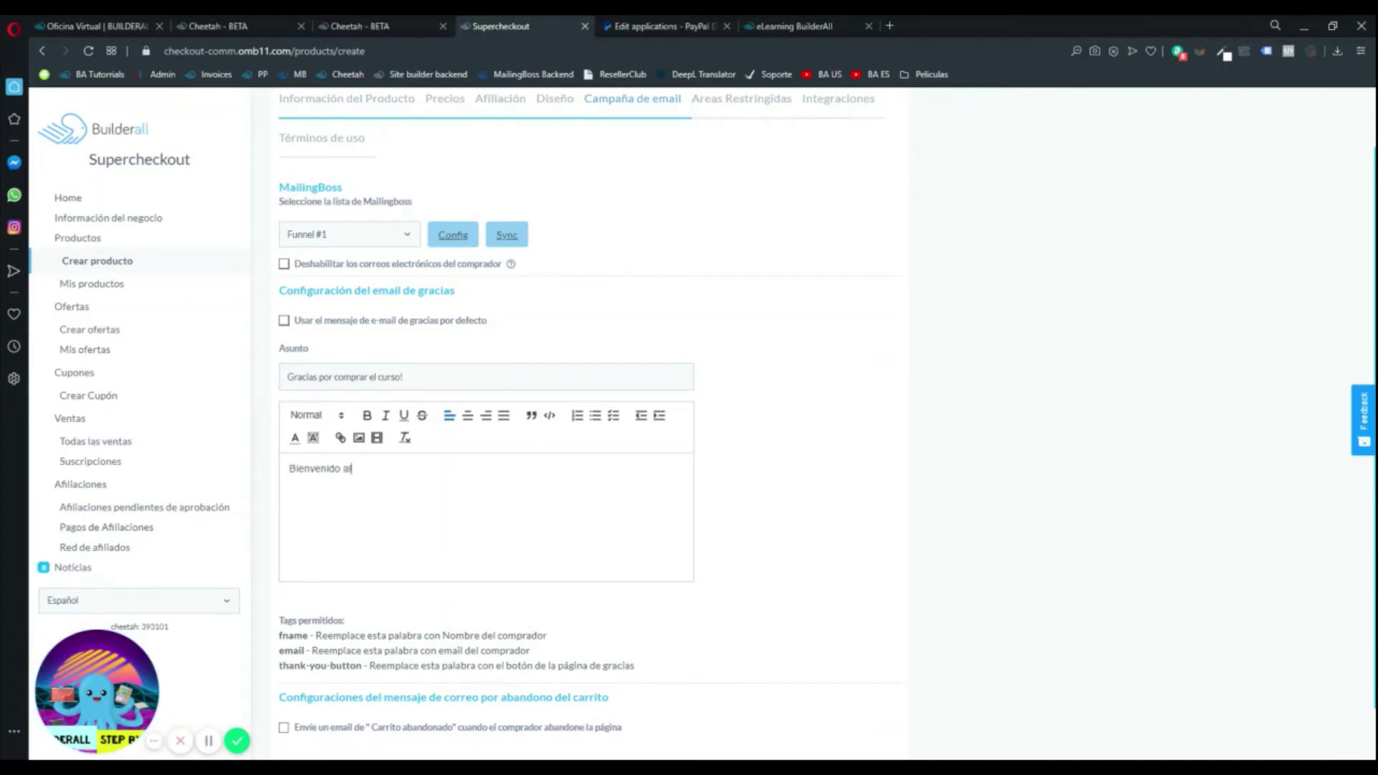
type(" curso")
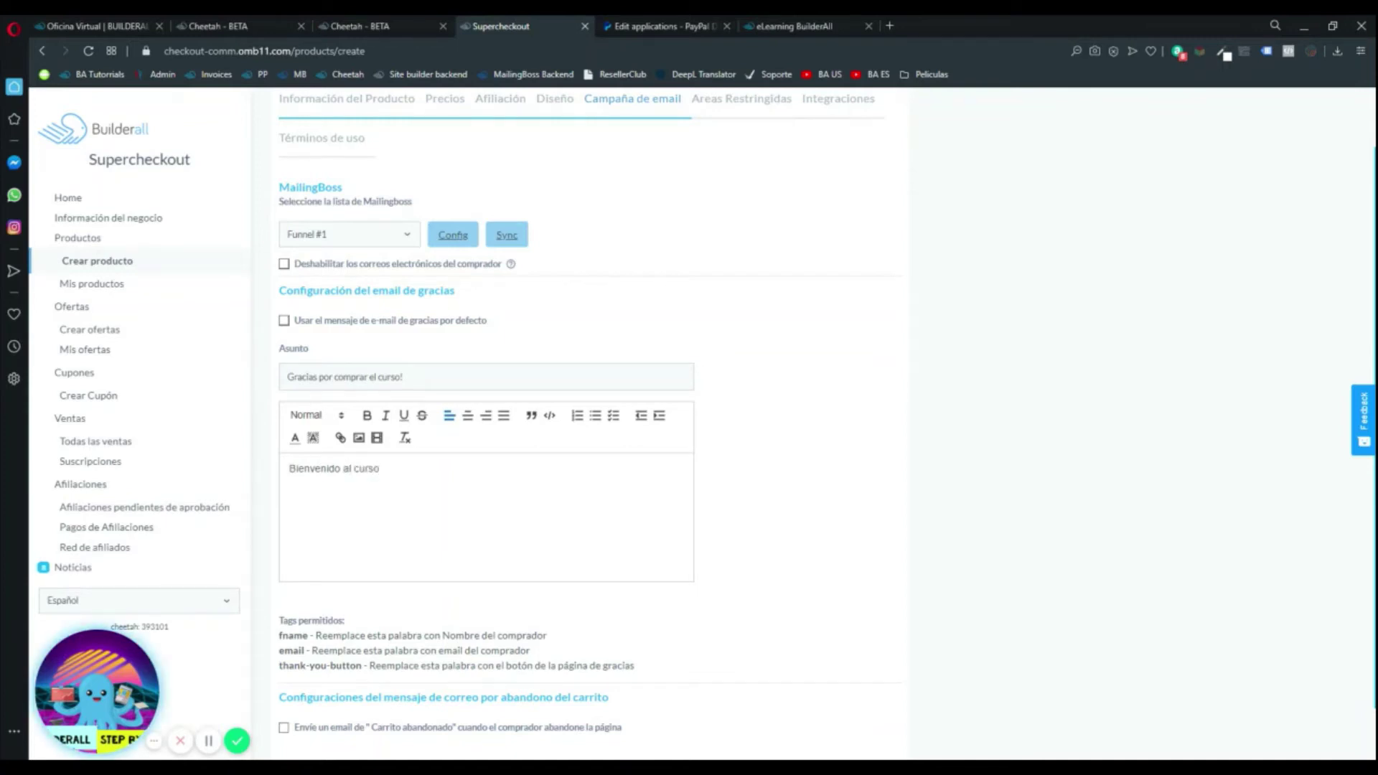
type(".")
key("Return")
key("Return")
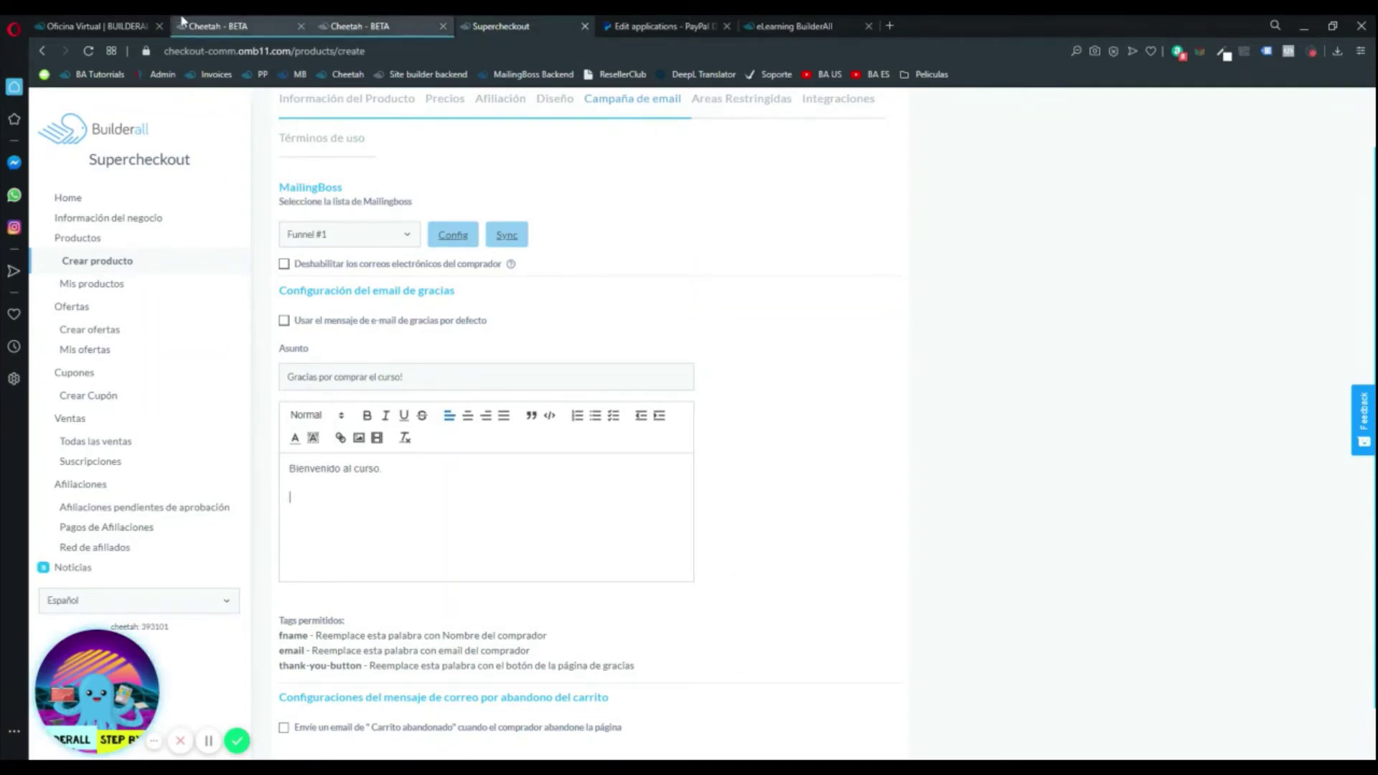
Open the Plan bronze course and expand its instructor, registration and modules sections
left_click(796, 26)
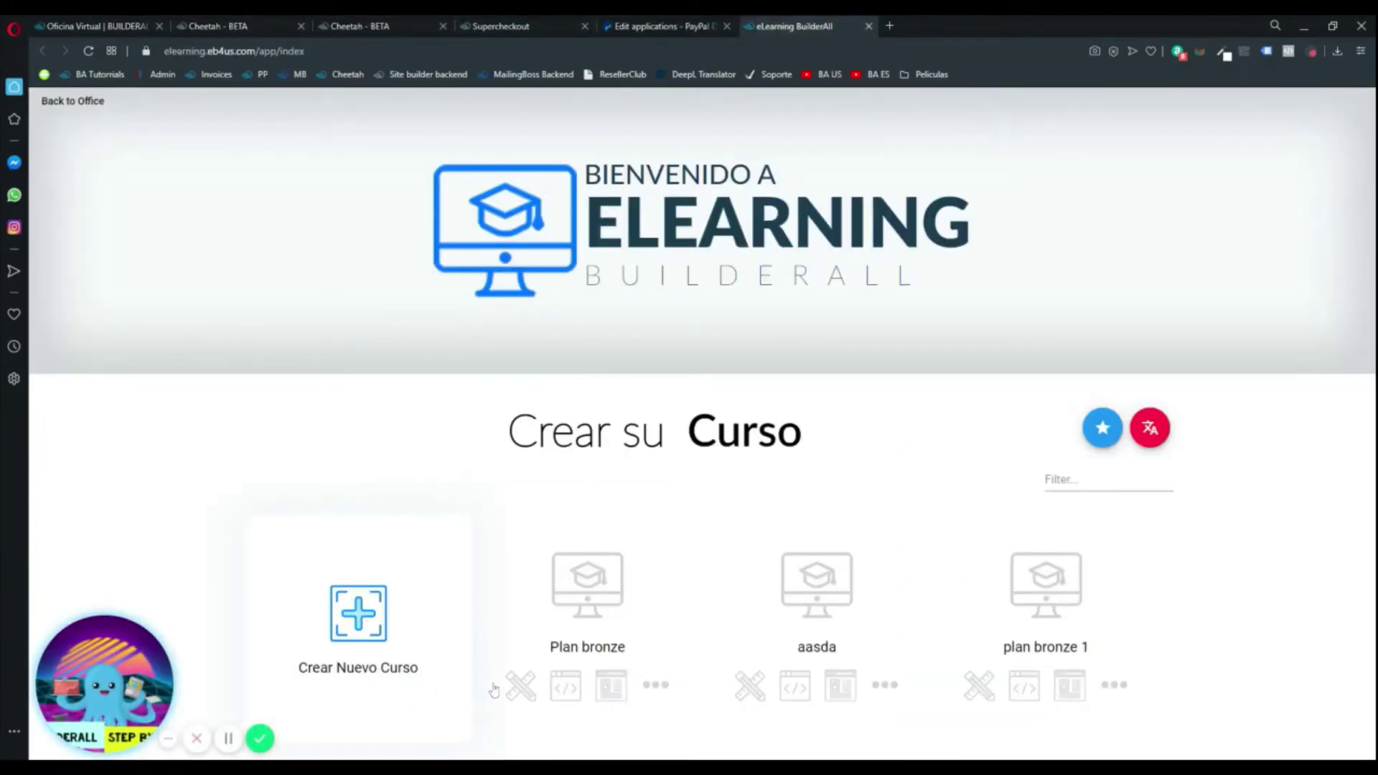
left_click(521, 685)
scroll(409, 574, "down", 4)
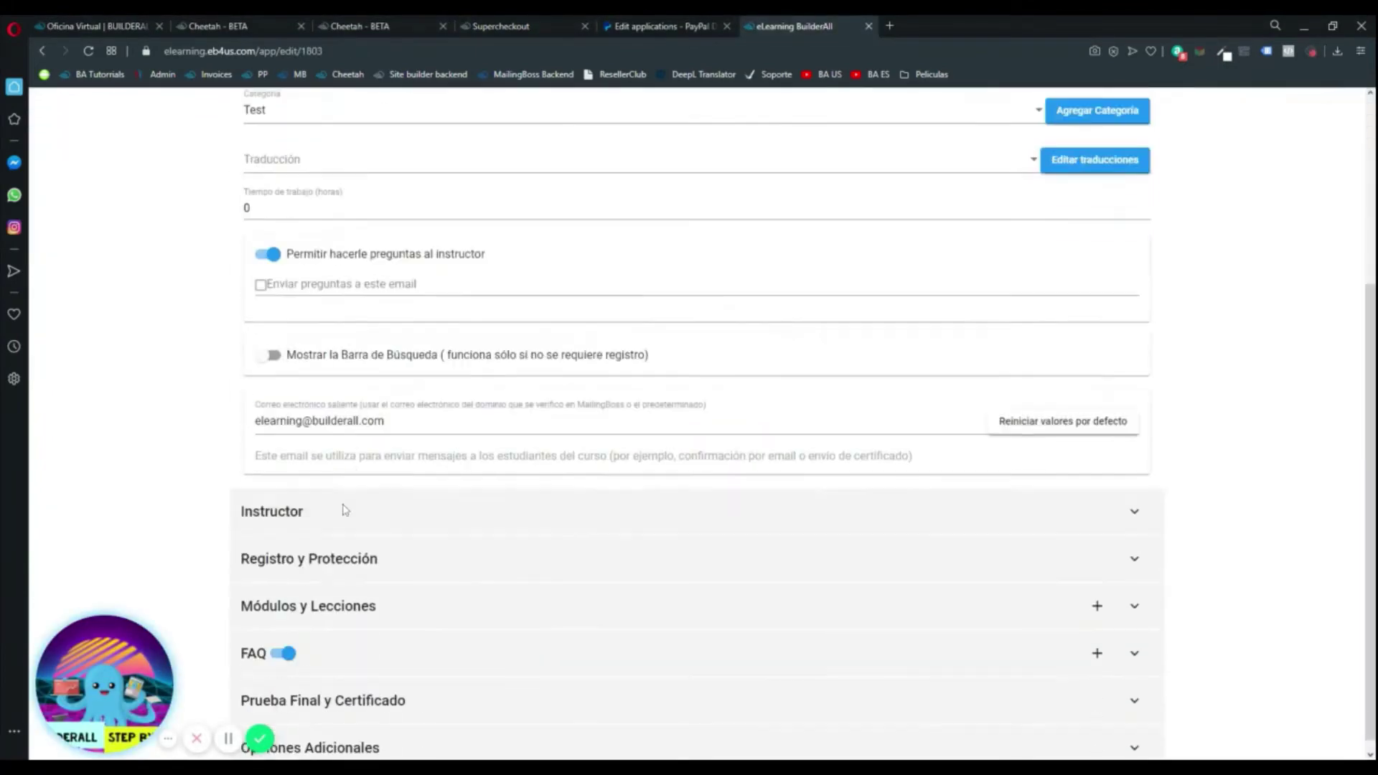
left_click(289, 503)
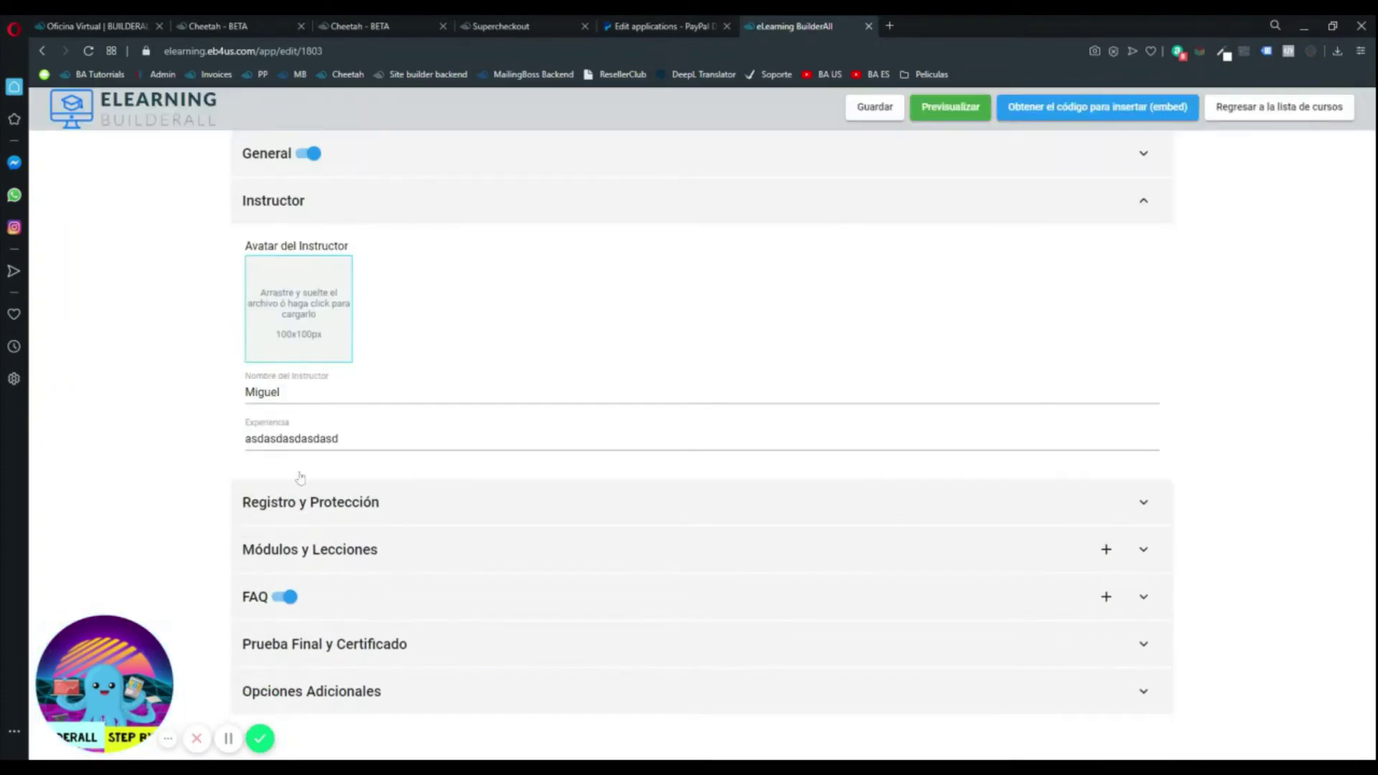
left_click(323, 513)
scroll(337, 503, "down", 4)
left_click(319, 603)
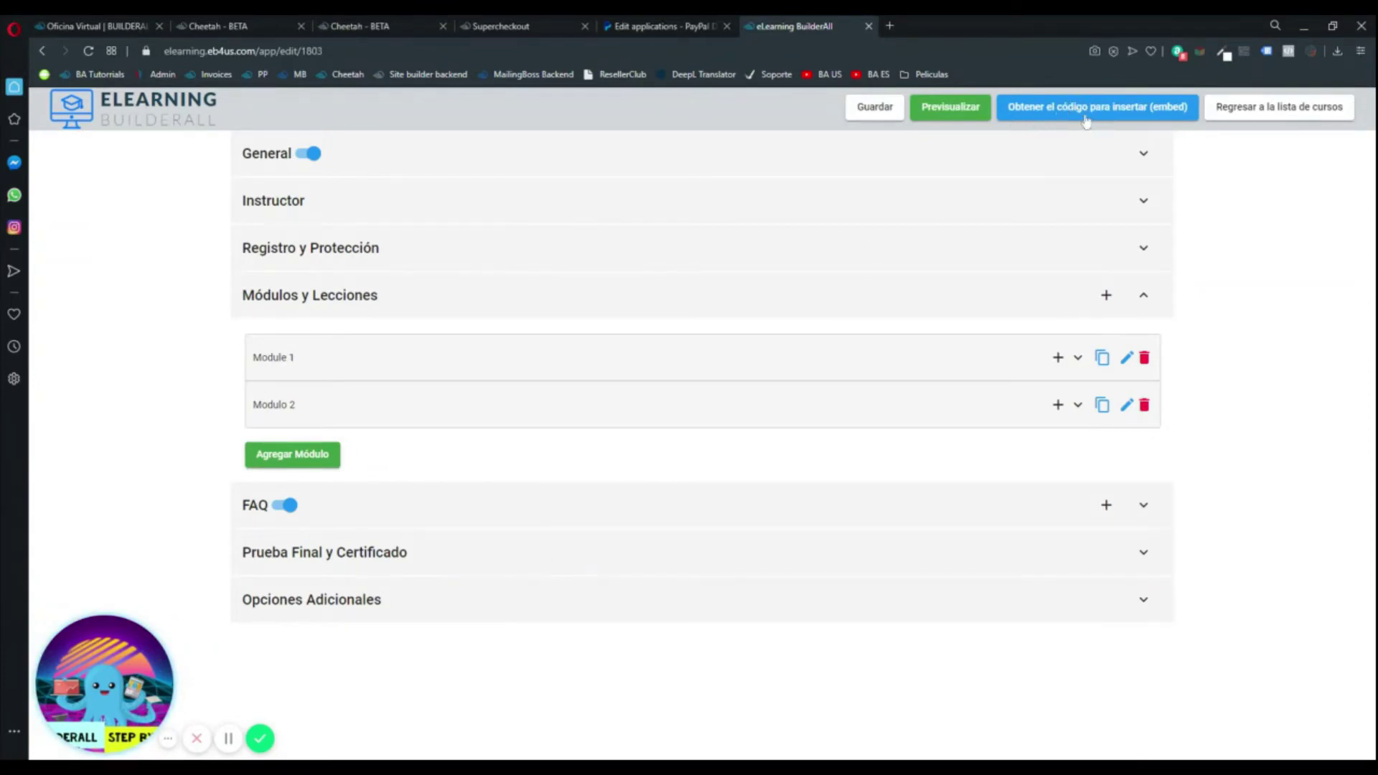
Copy the Plan bronze course's direct link and load it in a new browser tab
left_click(1146, 119)
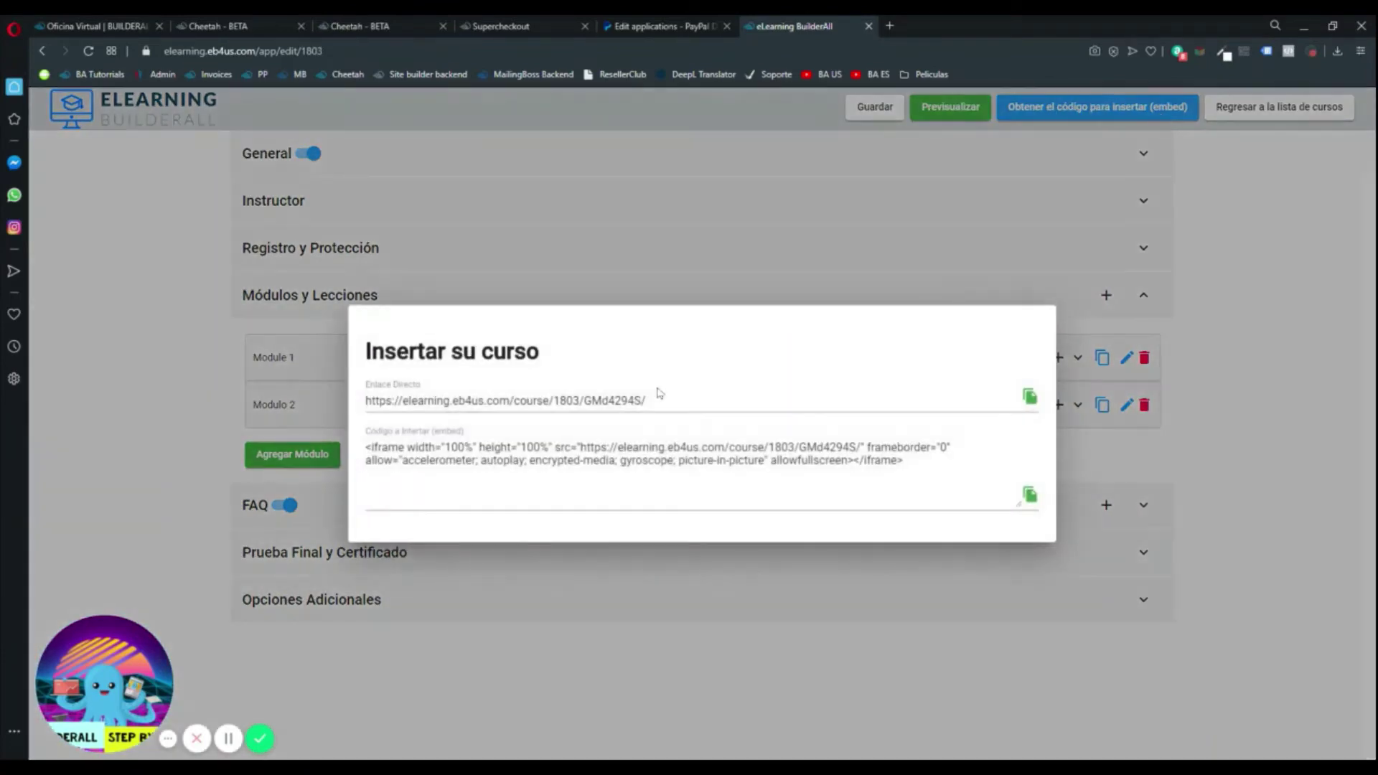
left_click(419, 399)
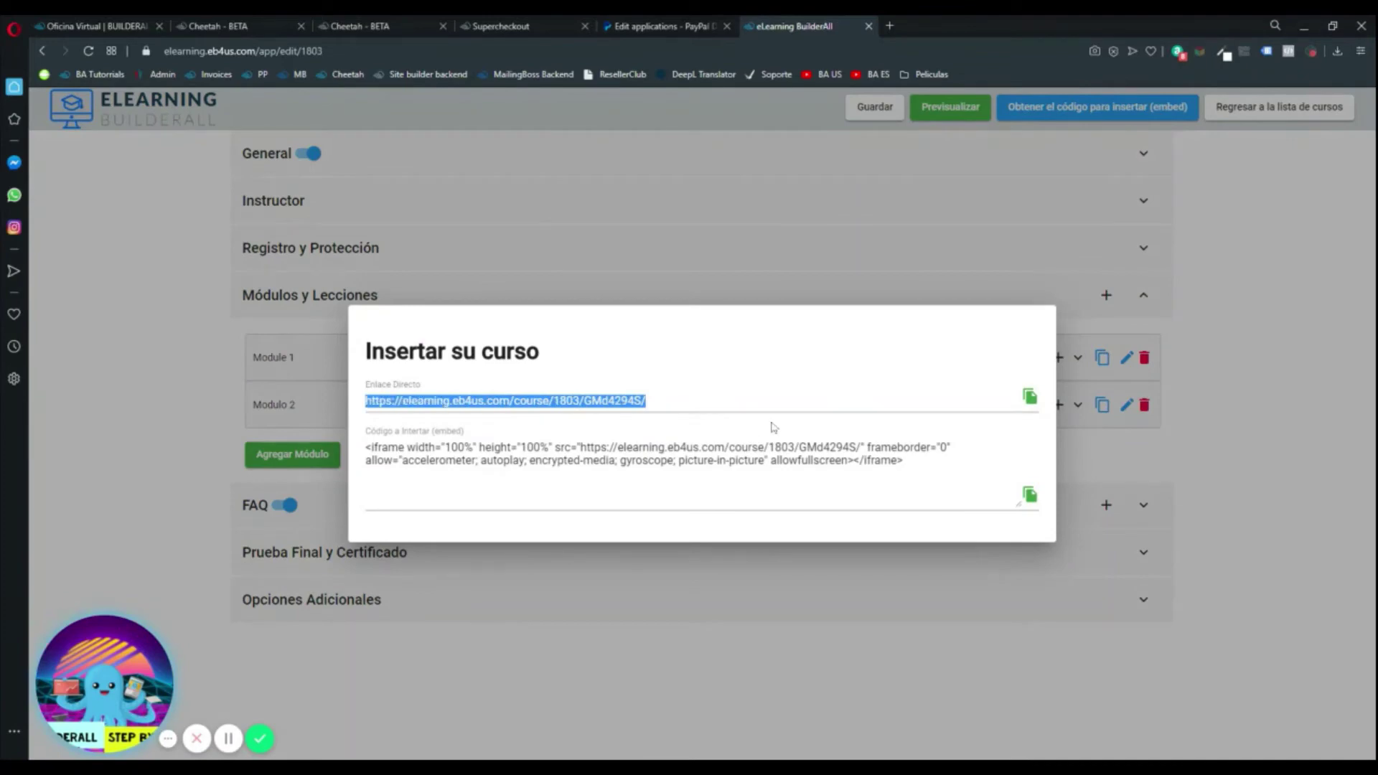
left_click(1029, 396)
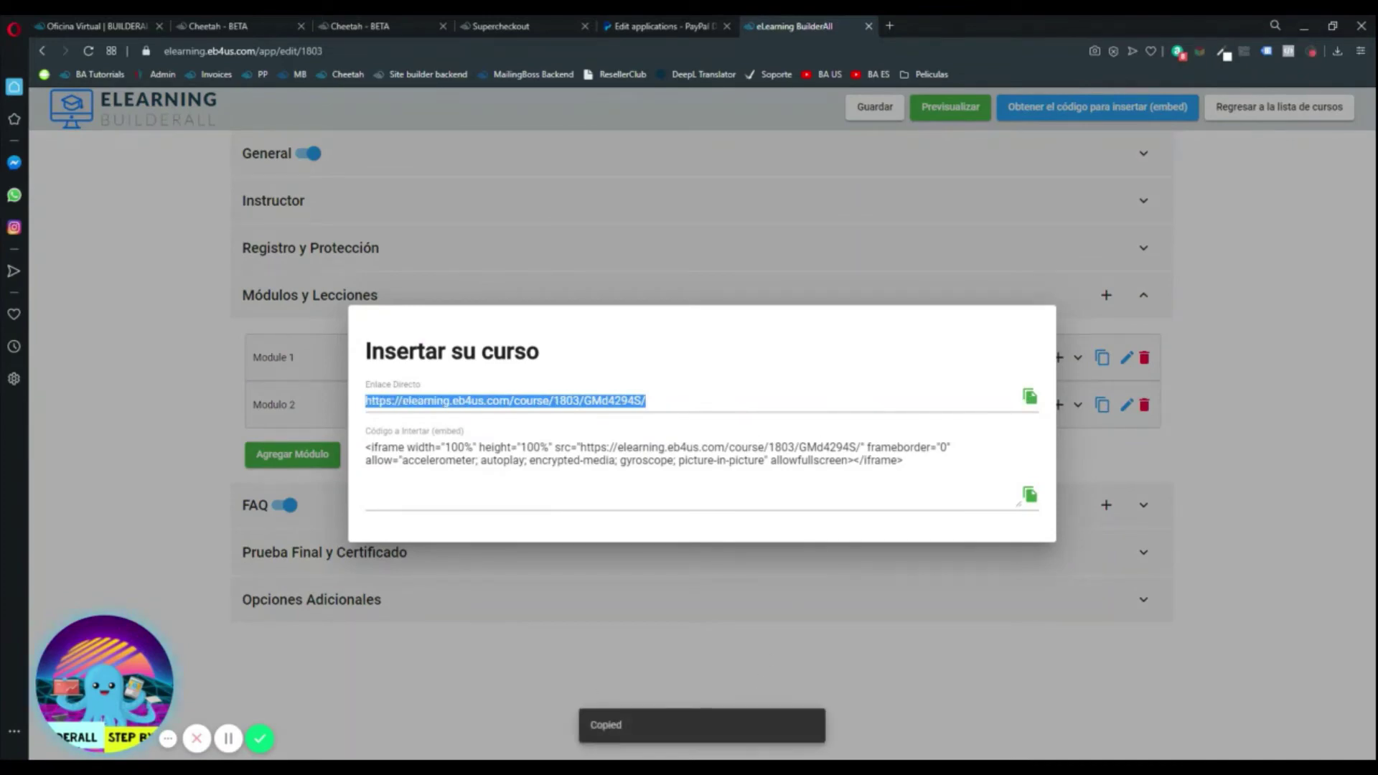
left_click(593, 682)
key("ctrl+t")
key("ctrl+v")
key("Return")
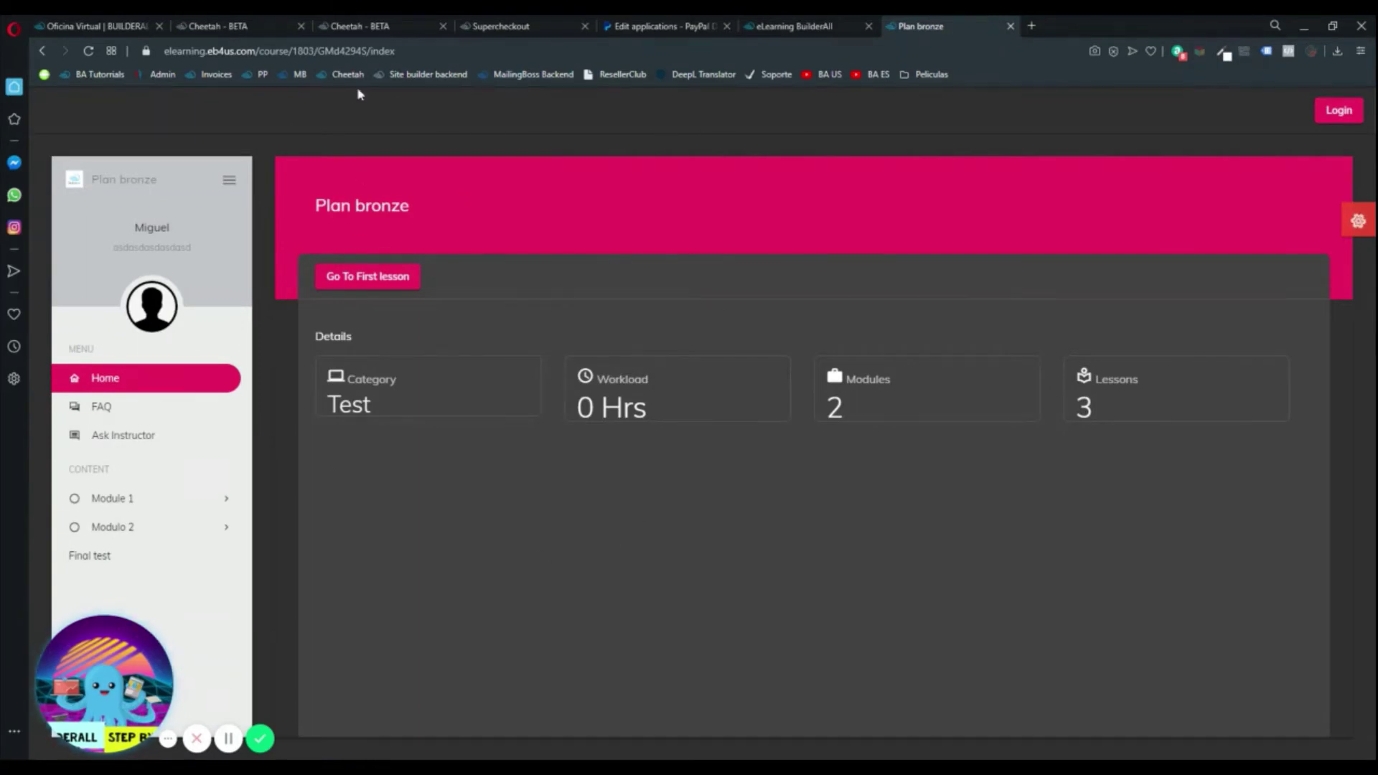
Add 'Puedes acceder al curso aqui' to the email and link 'aqui' to the course URL
left_click(216, 26)
left_click(502, 26)
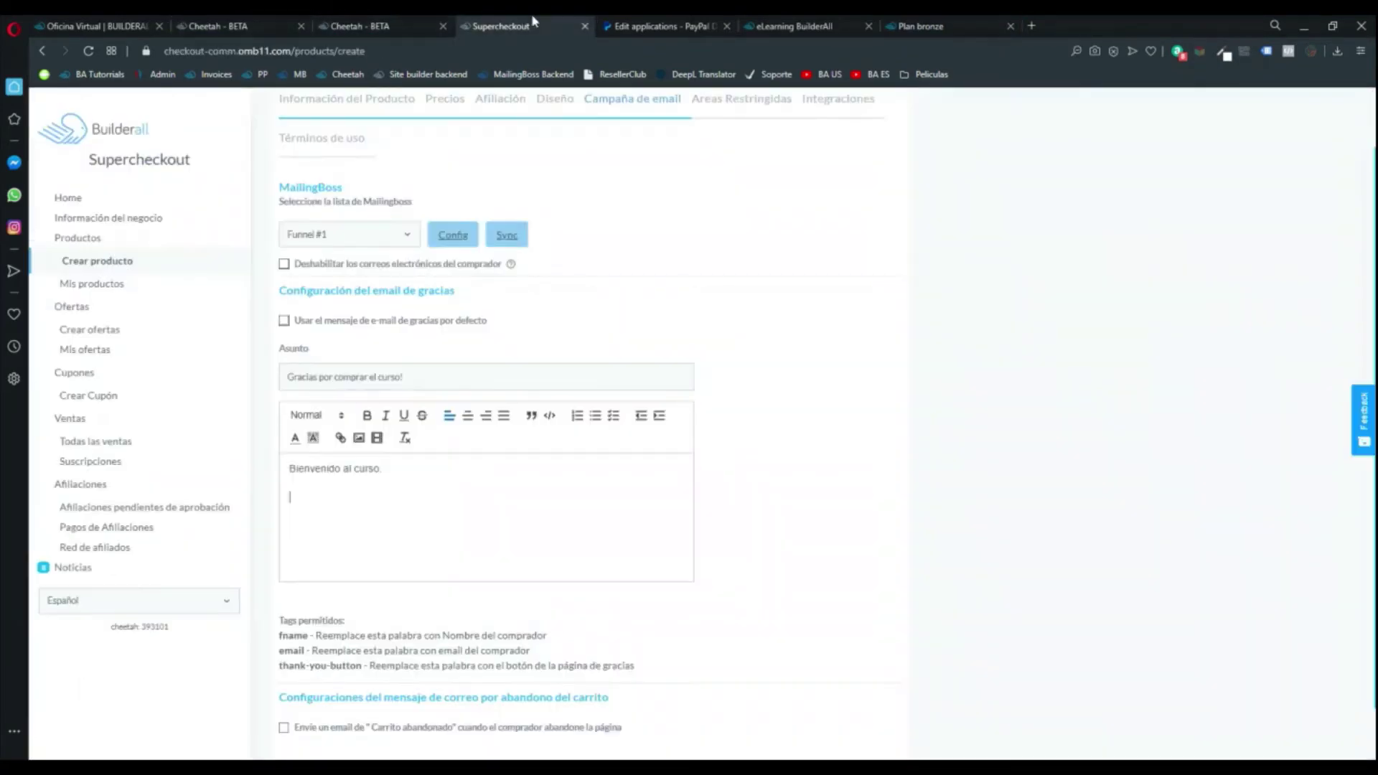
type("Pued")
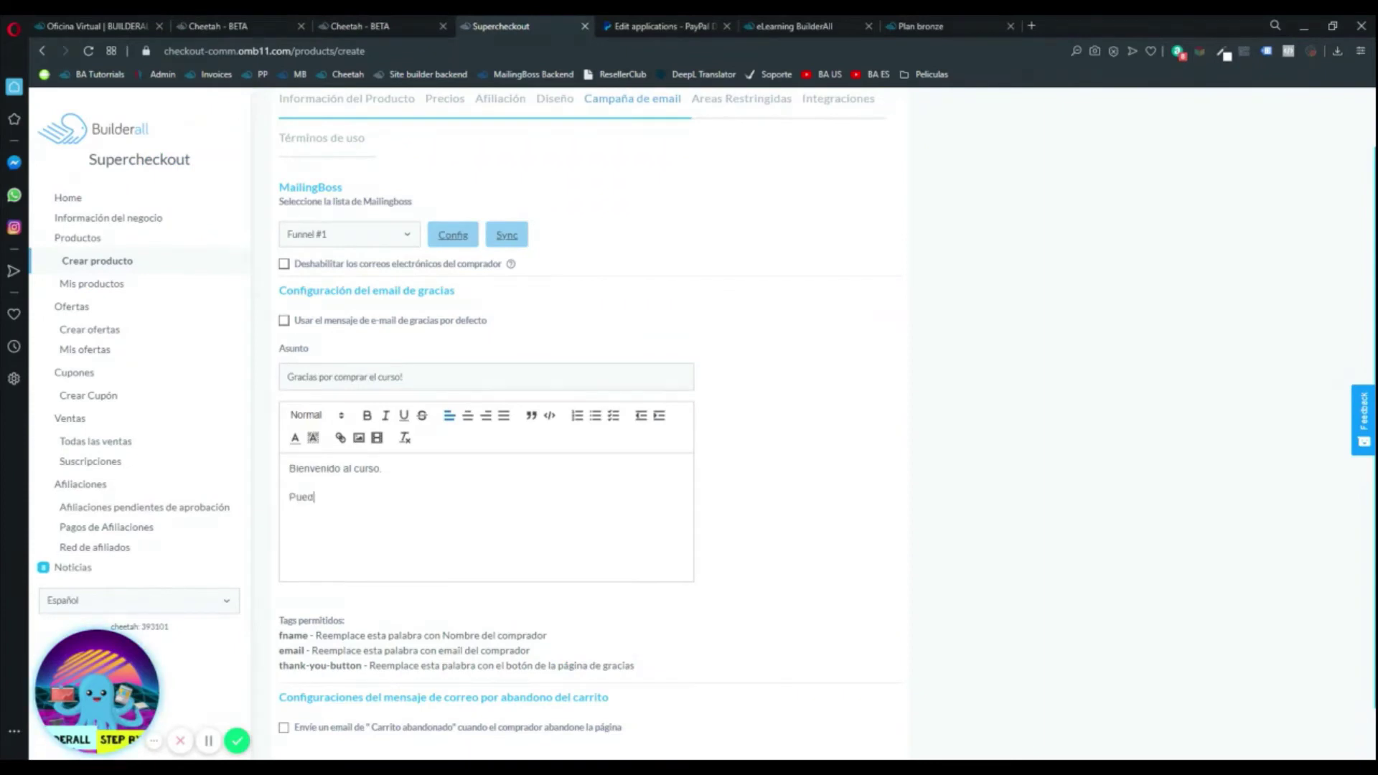
type("es acceder al curso desde aqui")
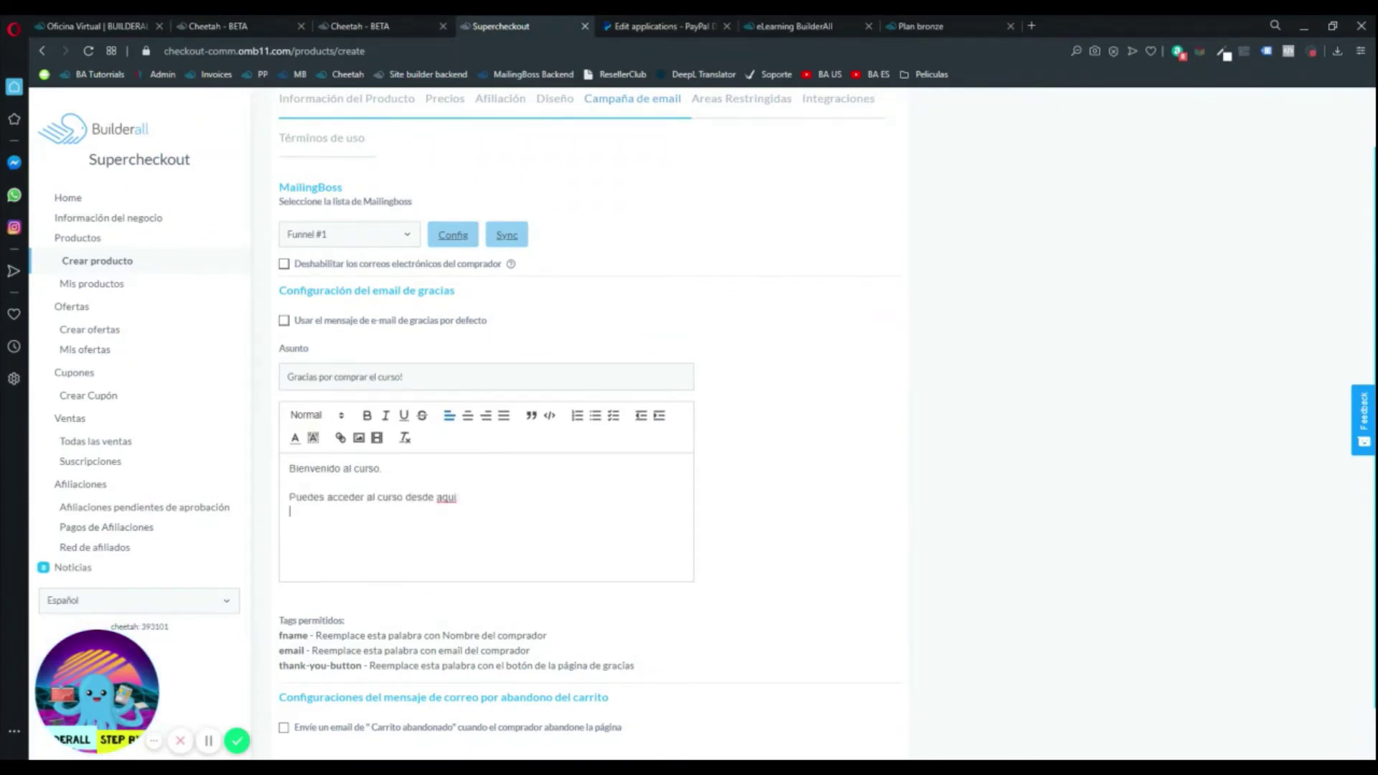
key("ctrl+v")
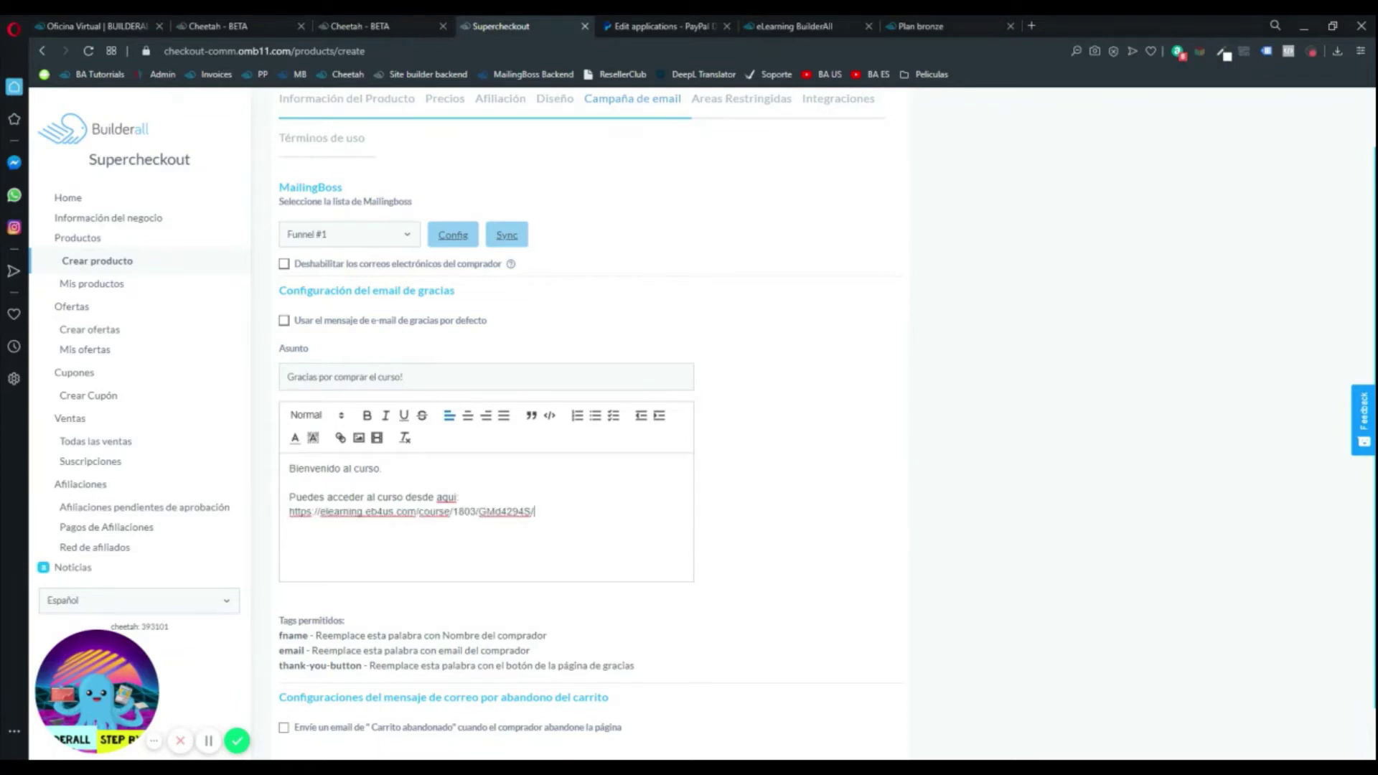
key("shift+Home")
key("BackSpace")
key("BackSpace")
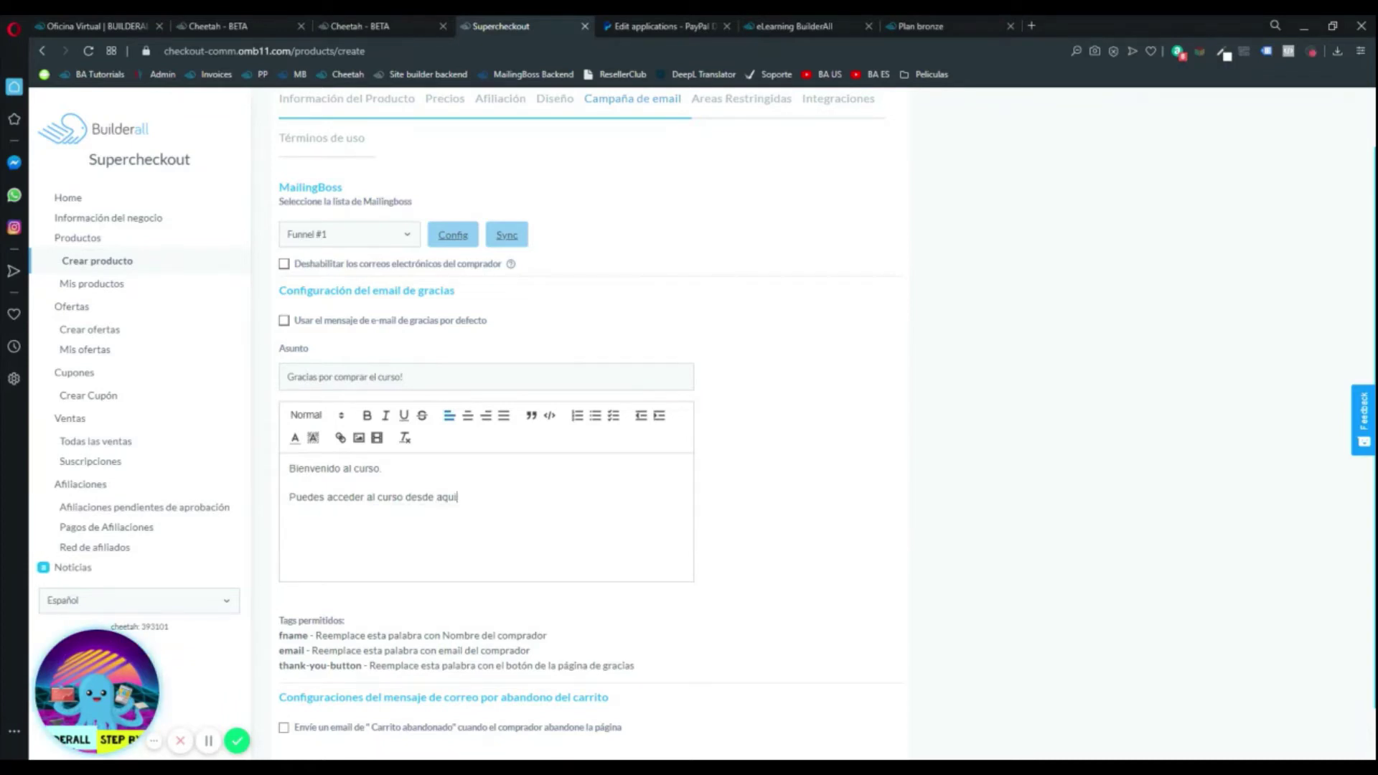
type("qu")
key("ctrl+shift+Left")
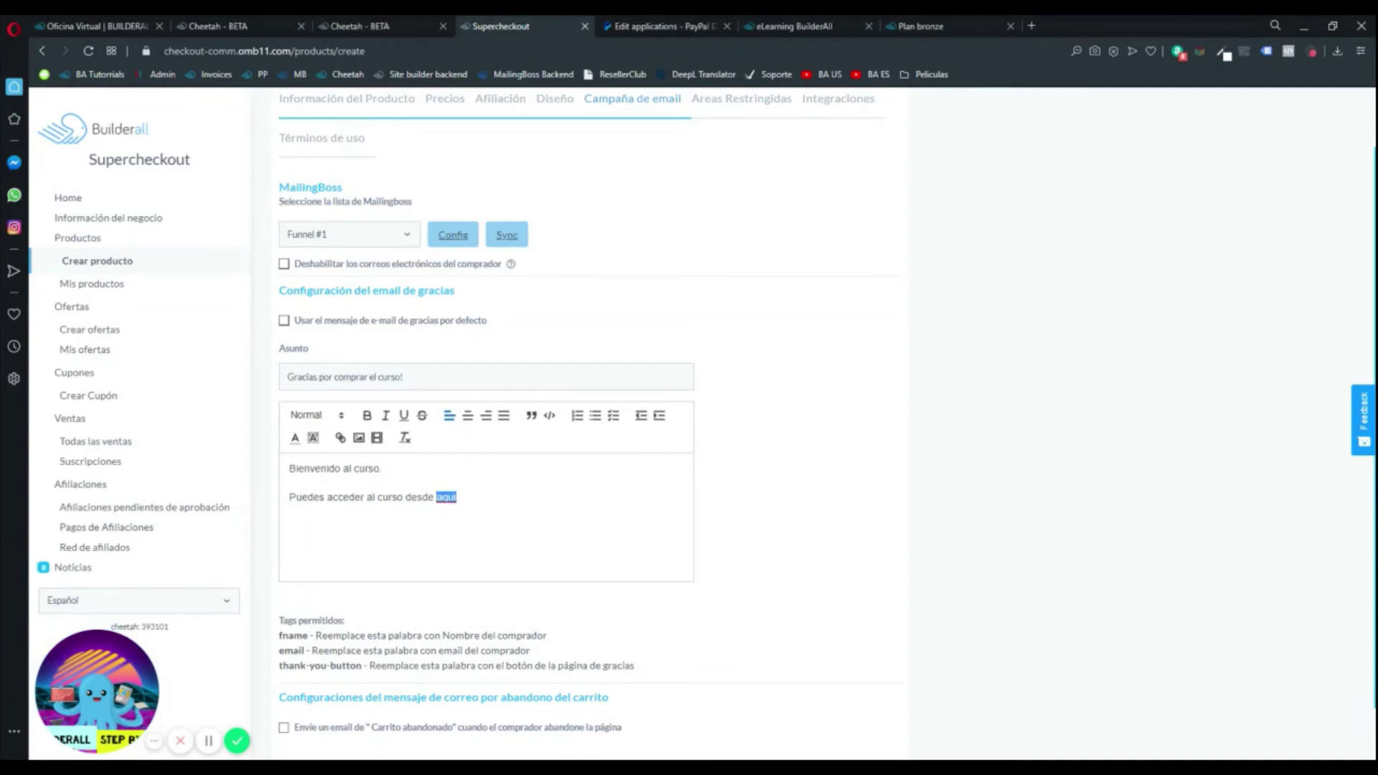
key("shift+Right")
left_click(340, 438)
key("ctrl+a")
key("ctrl+v")
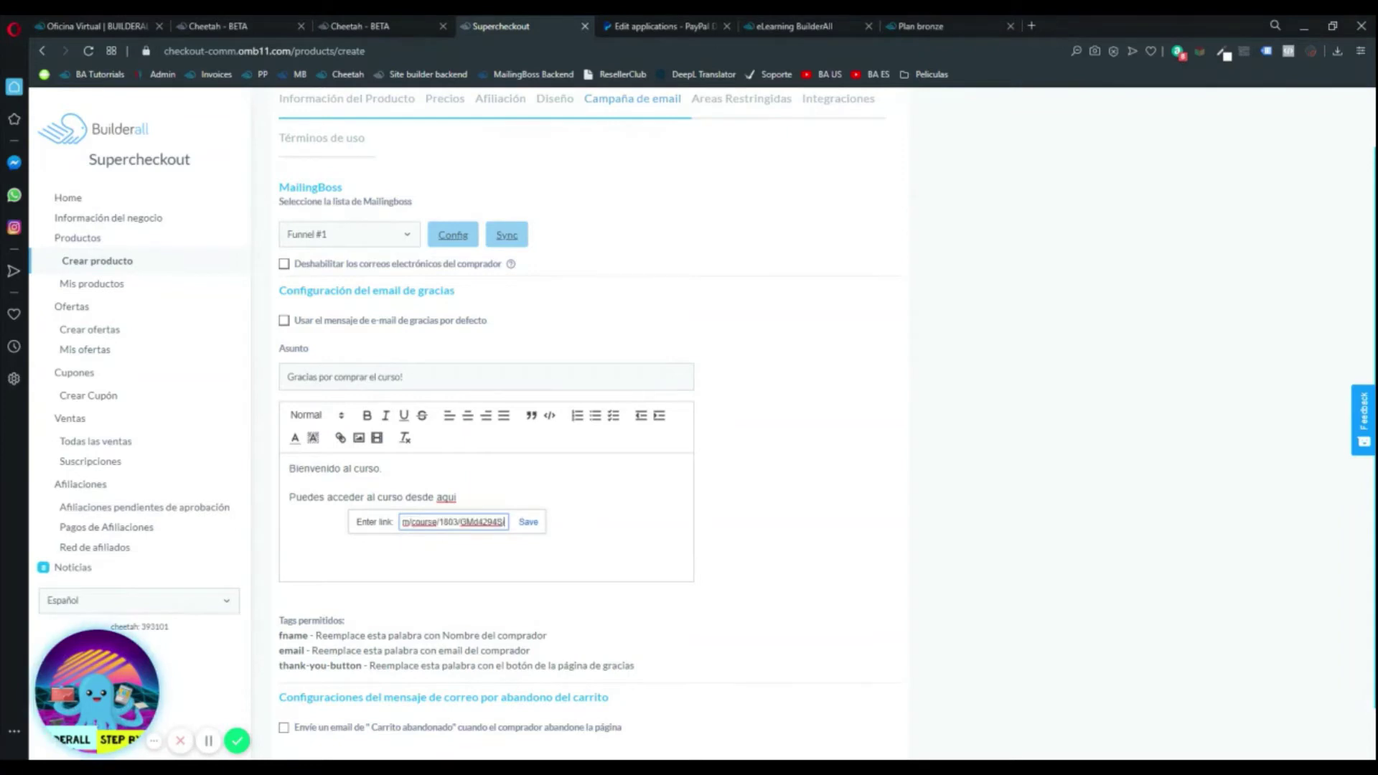
left_click(528, 522)
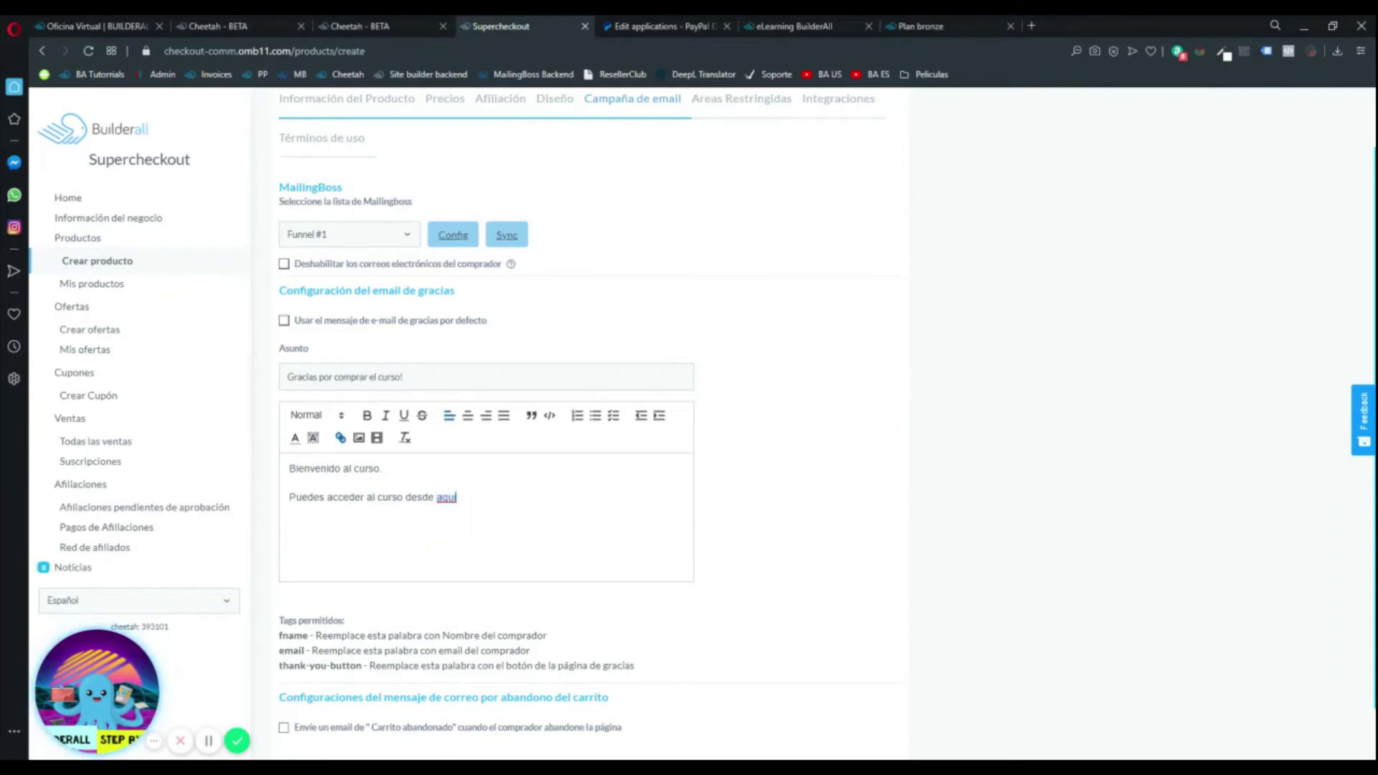
Add a fallback line with the course URL below it and continue to Áreas Restringidas
key("ctrl+9")
left_click(526, 22)
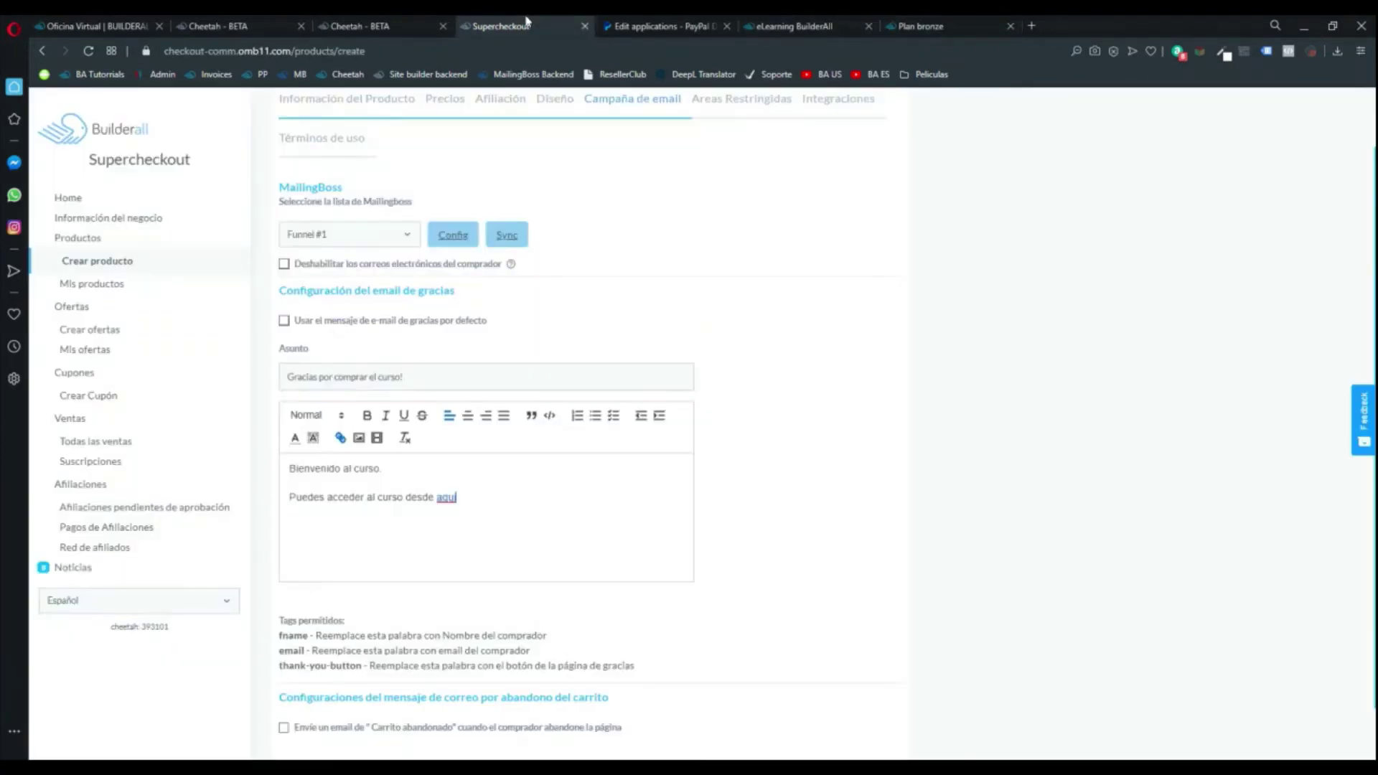
key("Return")
type("Si n")
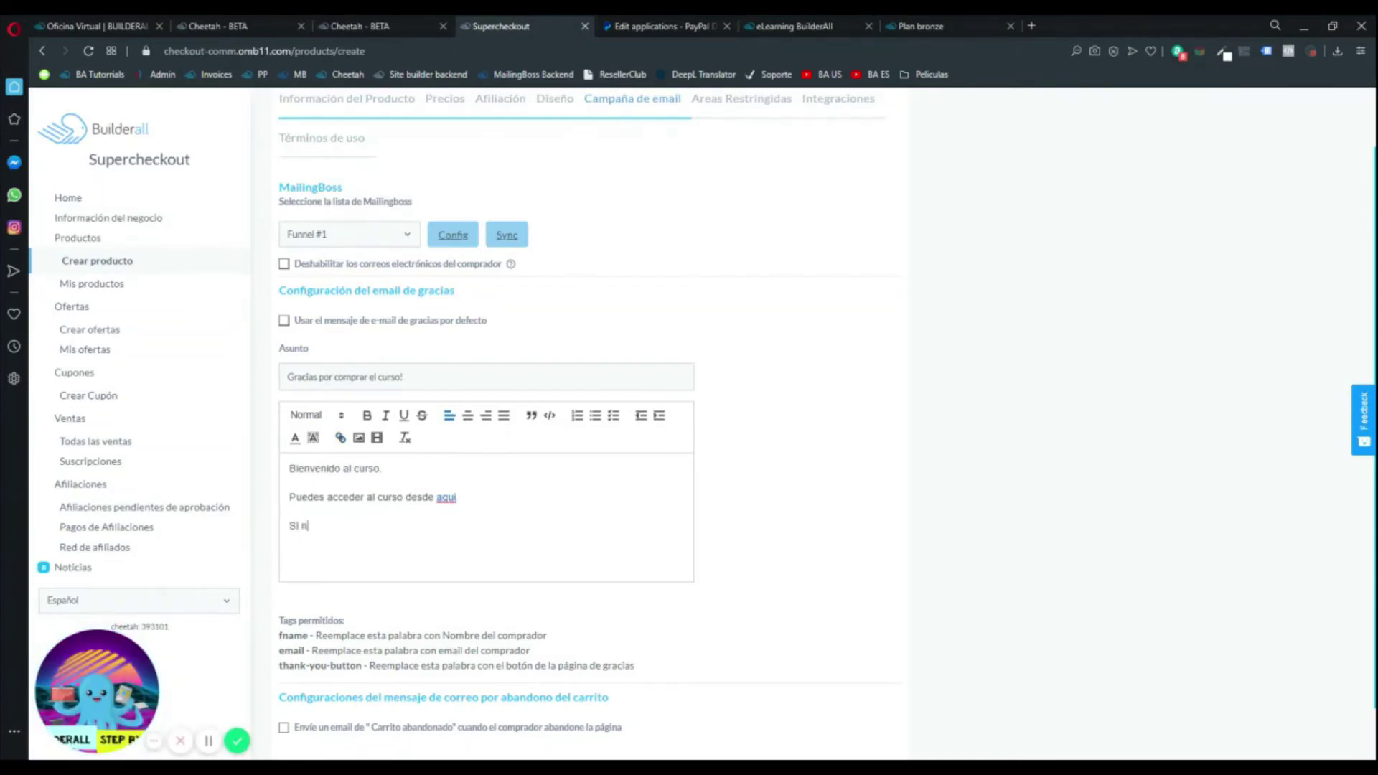
type("o puedes acceder desde el boto")
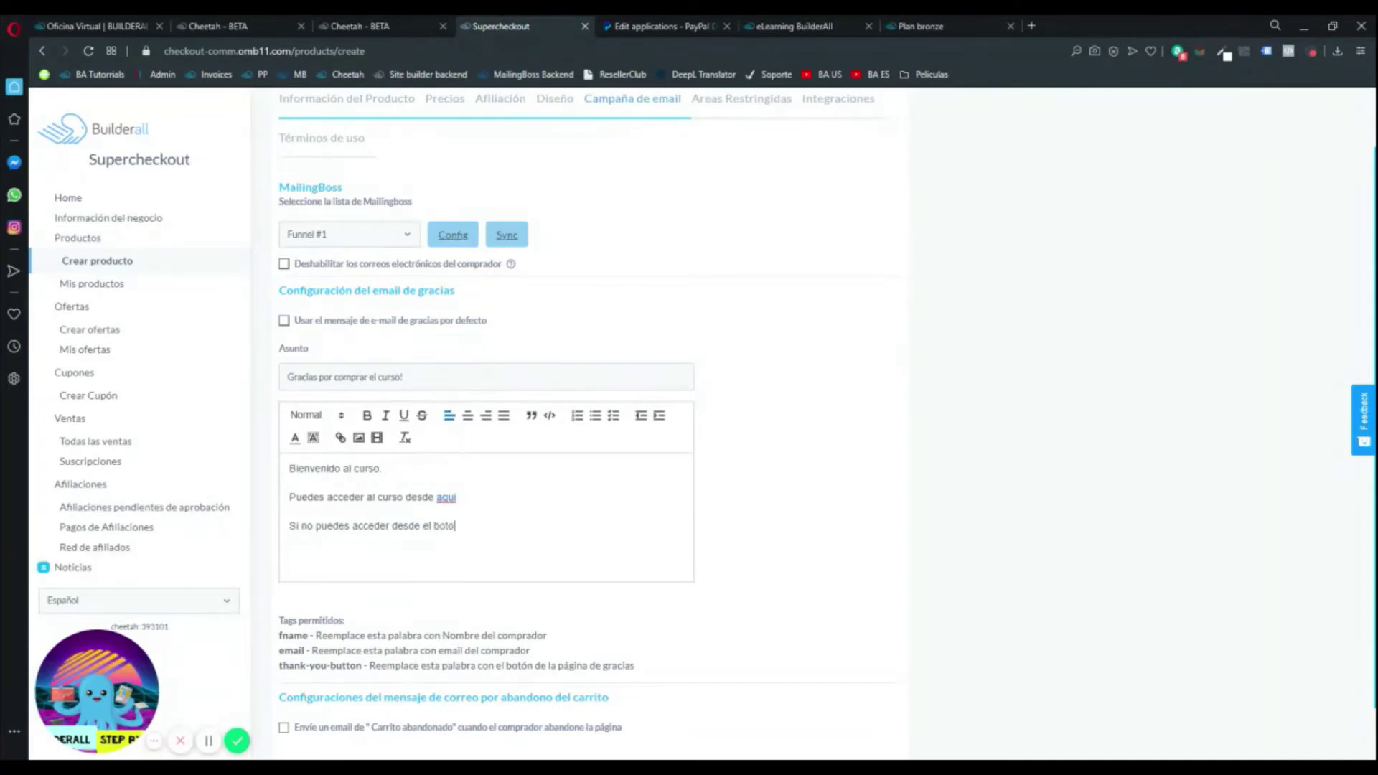
type("n e e")
type(" arriba accede desde esta URL.")
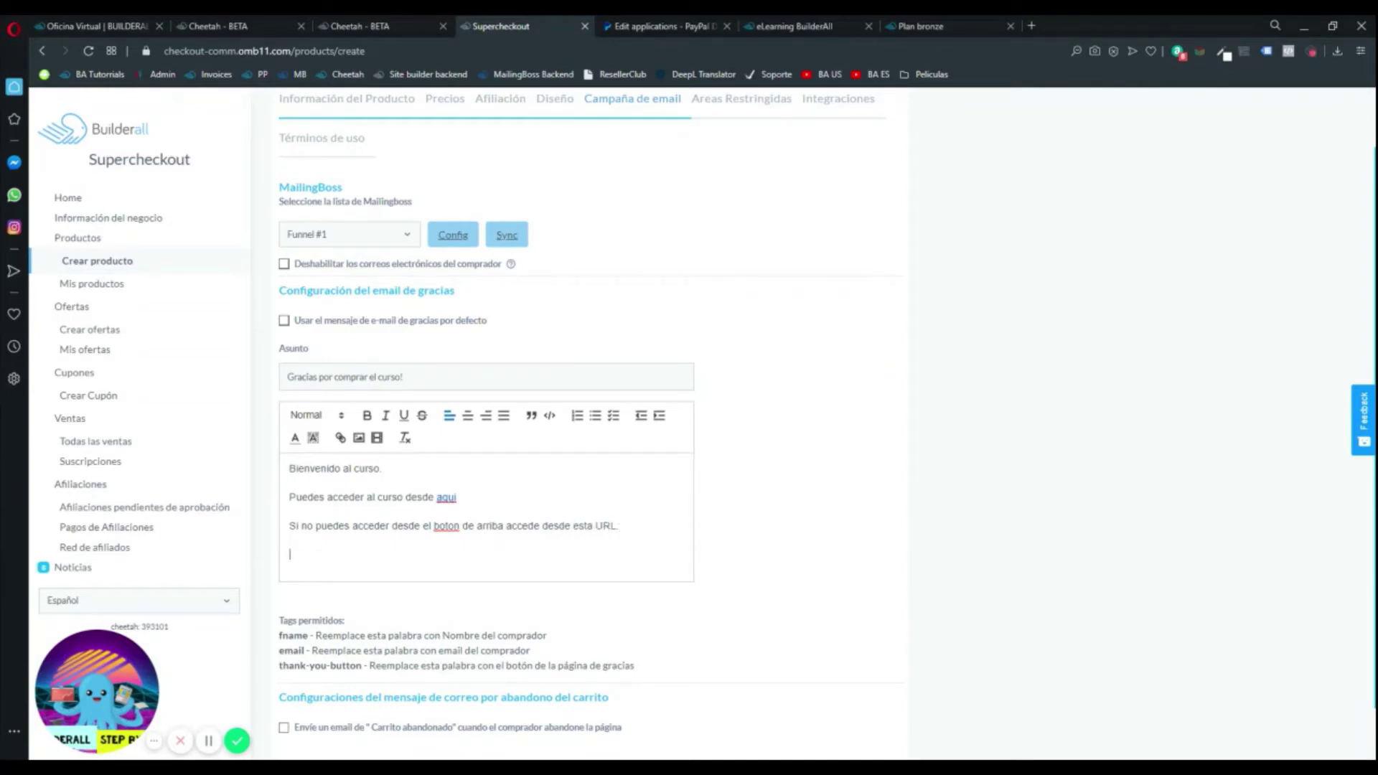
key("ctrl+v")
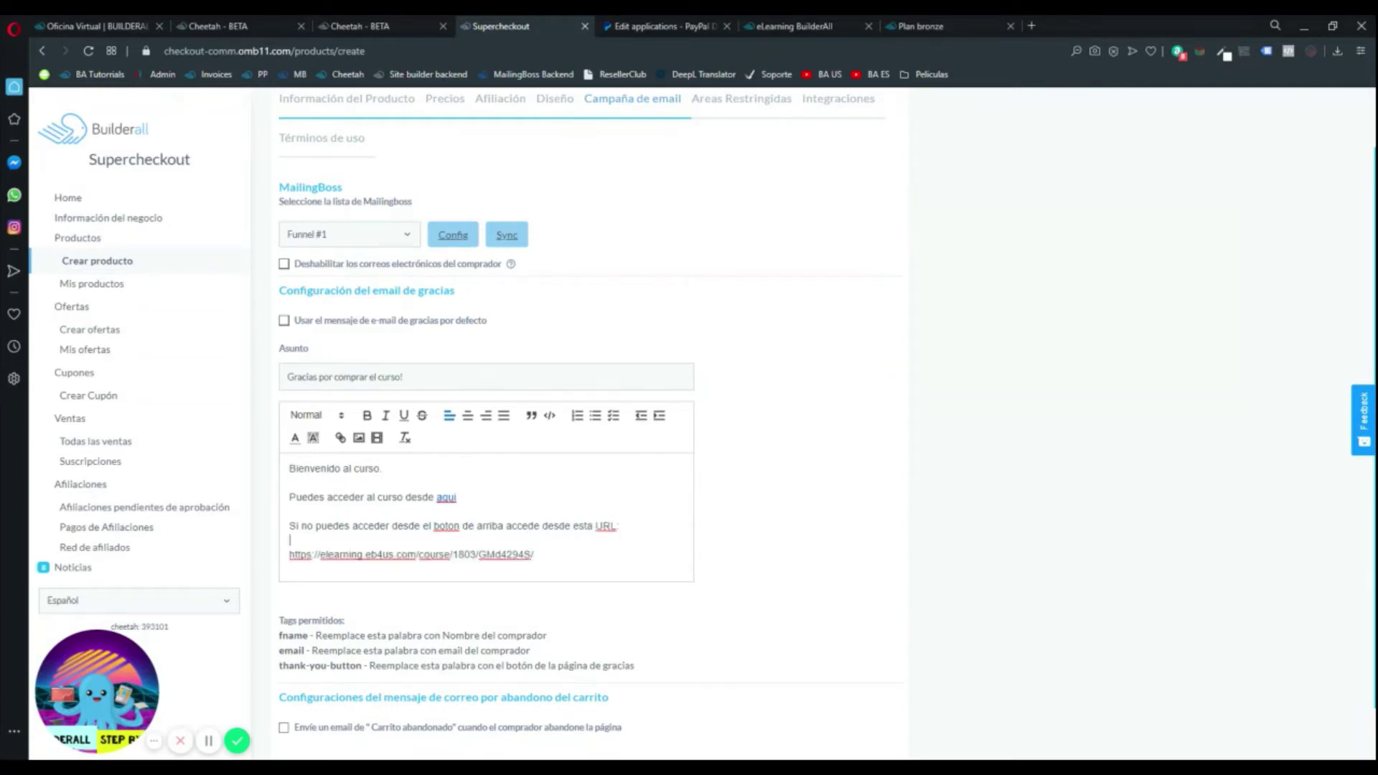
key("Delete")
scroll(766, 559, "down", 2)
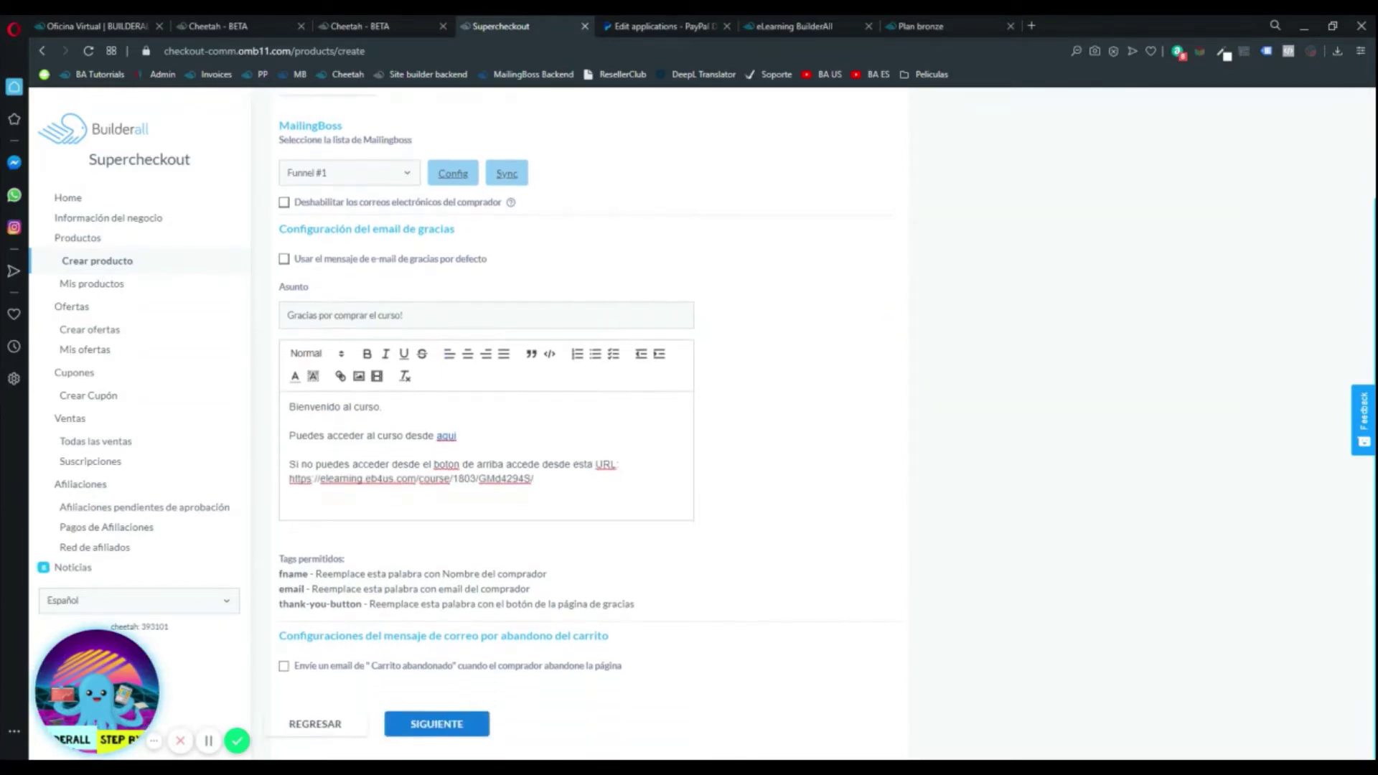
left_click(462, 726)
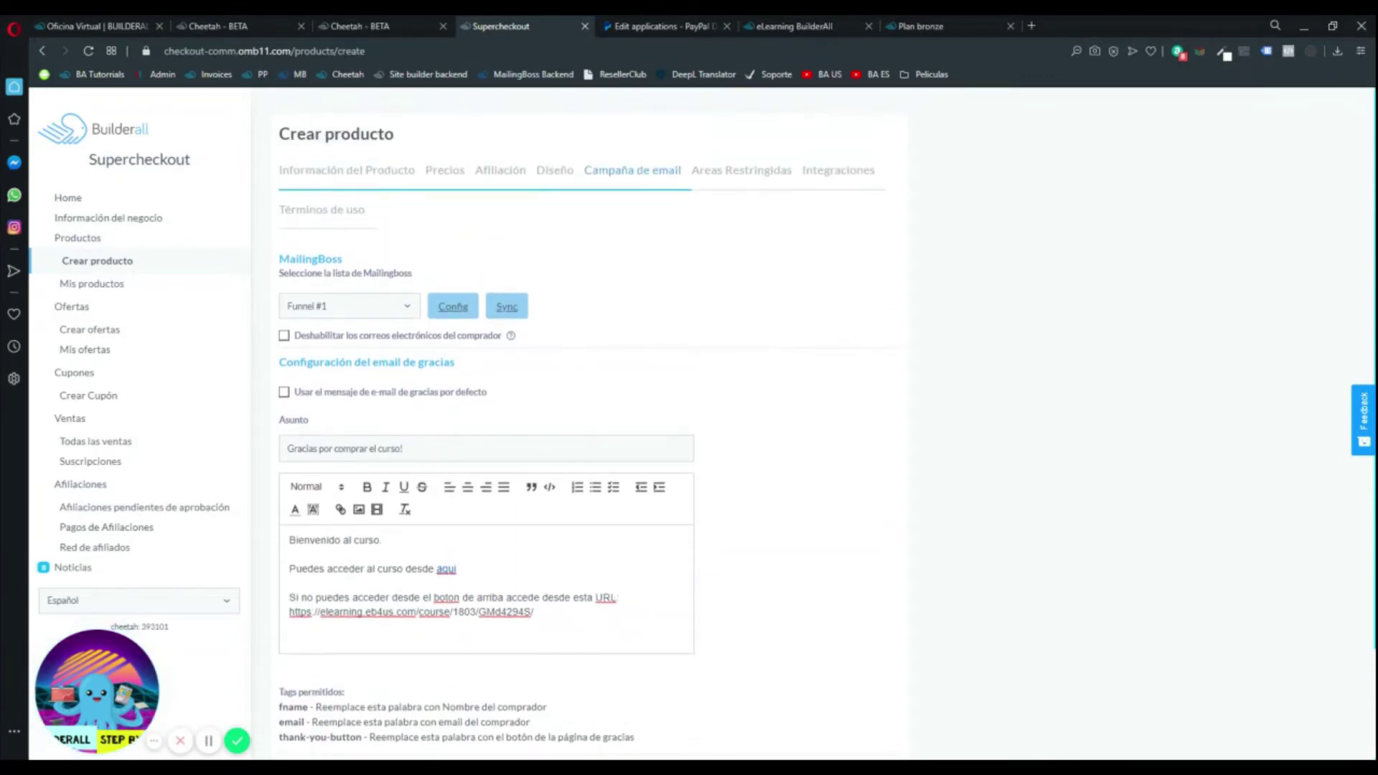
scroll(466, 430, "down", 2)
Skip restricted areas and enable 'Registrar un nuevo estudiante en el nuevo E-learning' in integrations
left_click(461, 726)
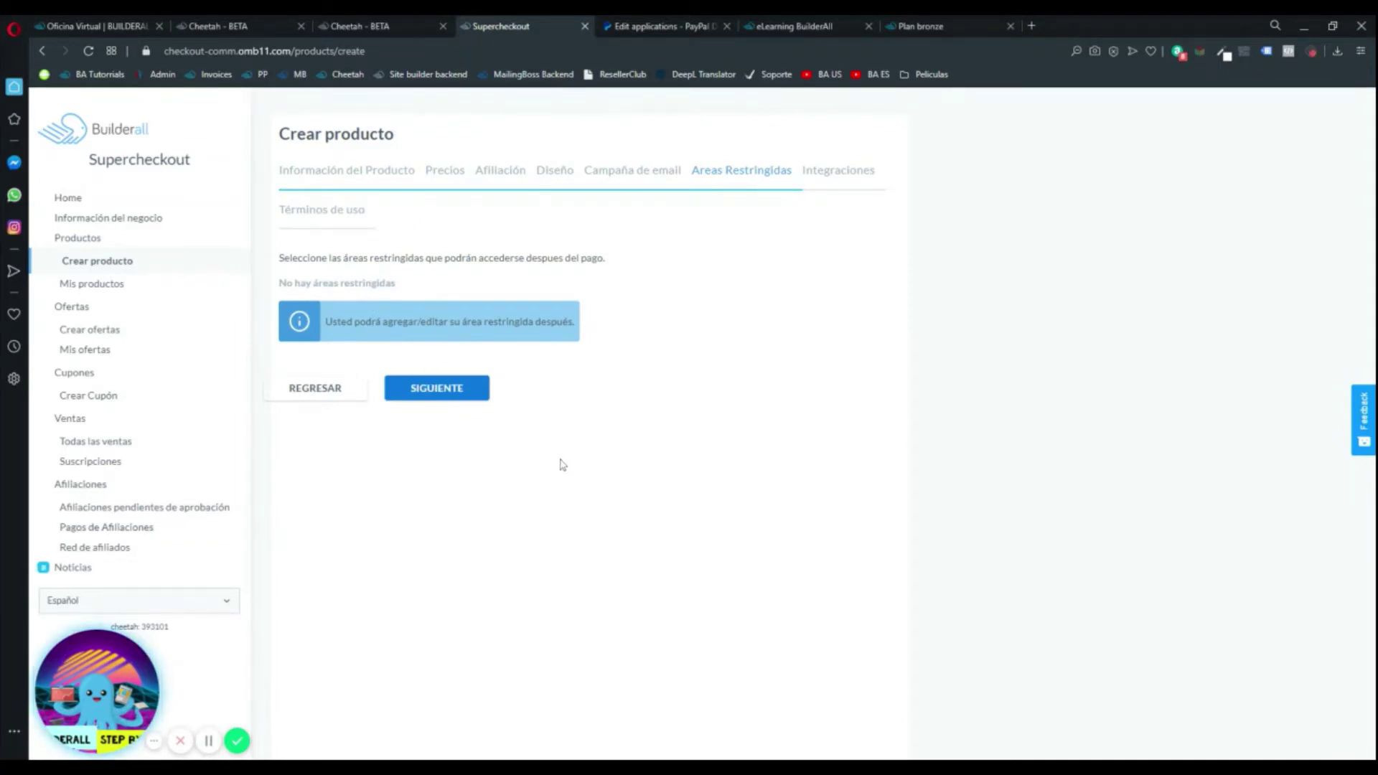
left_click(468, 396)
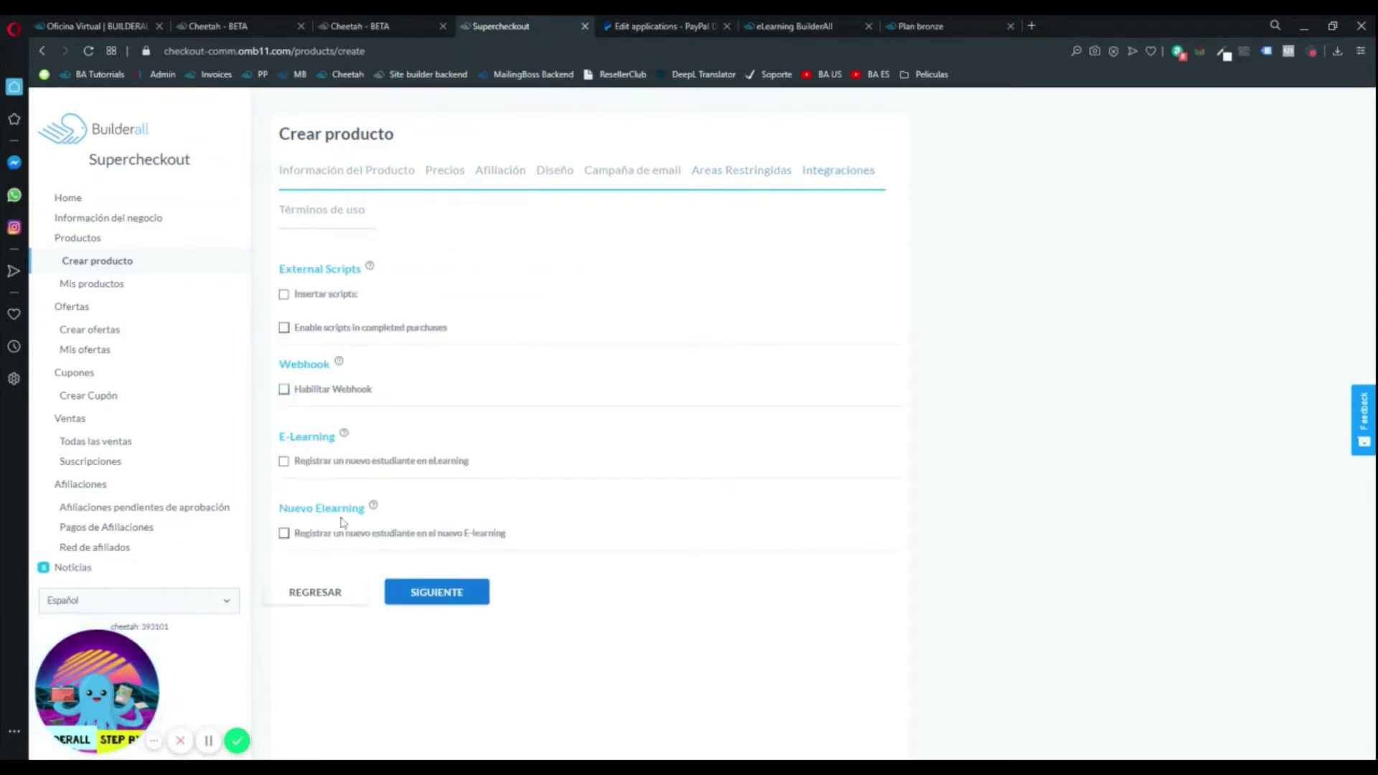
left_click(285, 534)
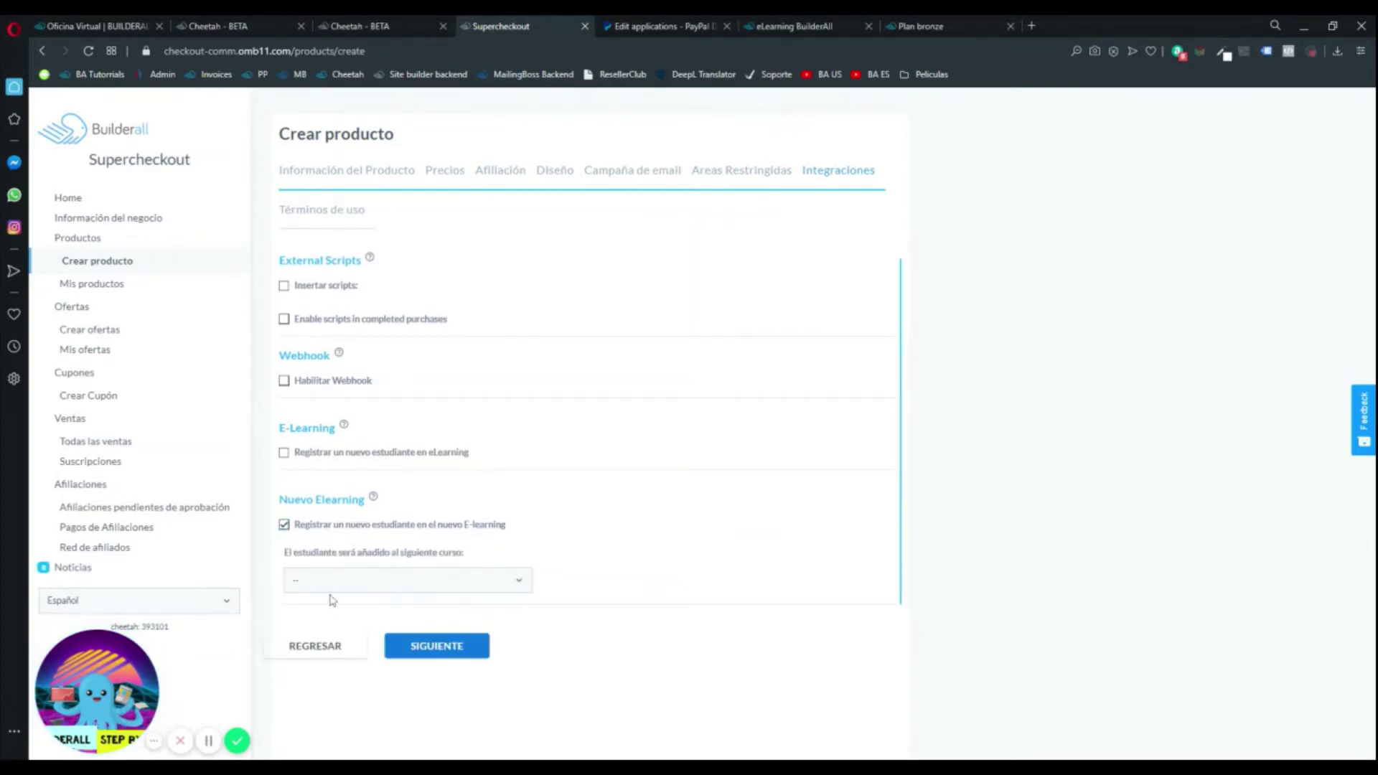
left_click(416, 646)
Accept the terms, create the Curso - Marketing product, and return to the Cheetah pages
left_click(283, 632)
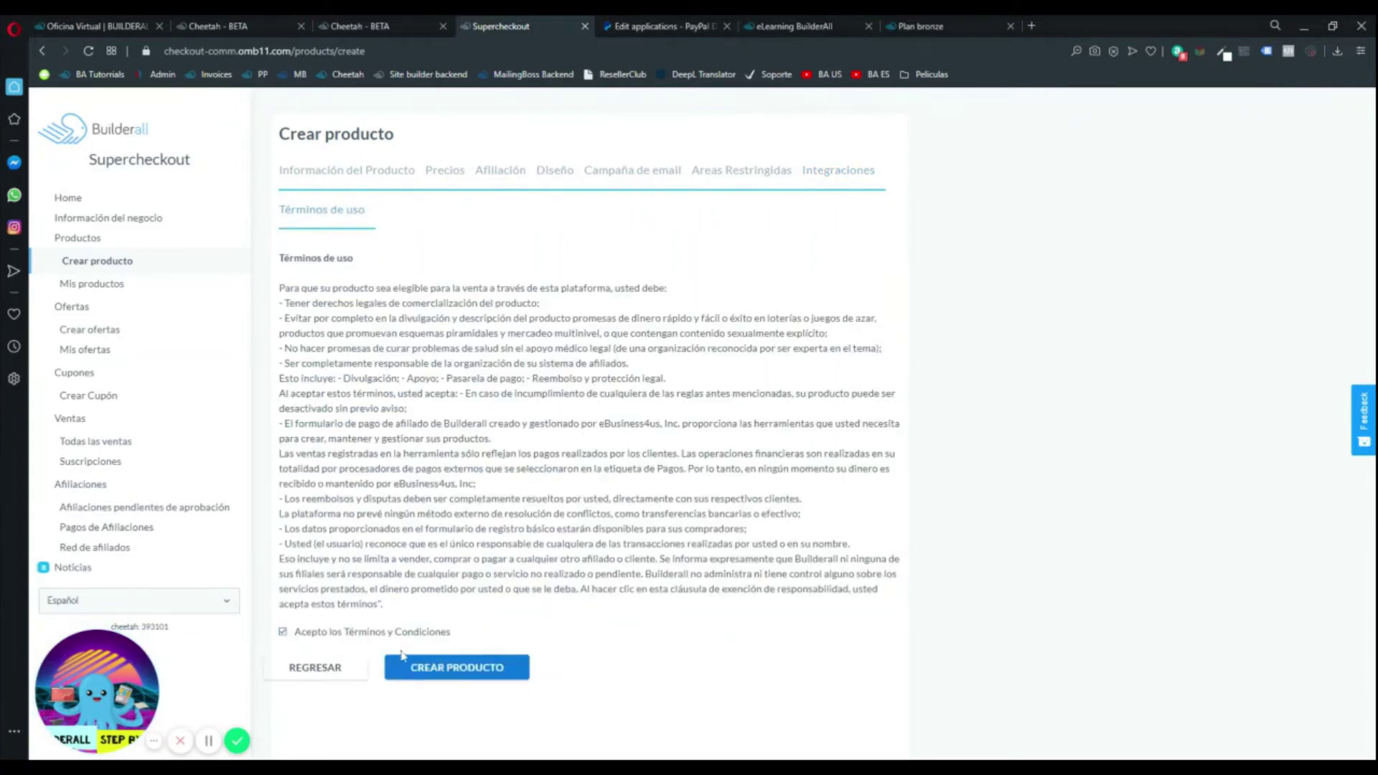
left_click(440, 667)
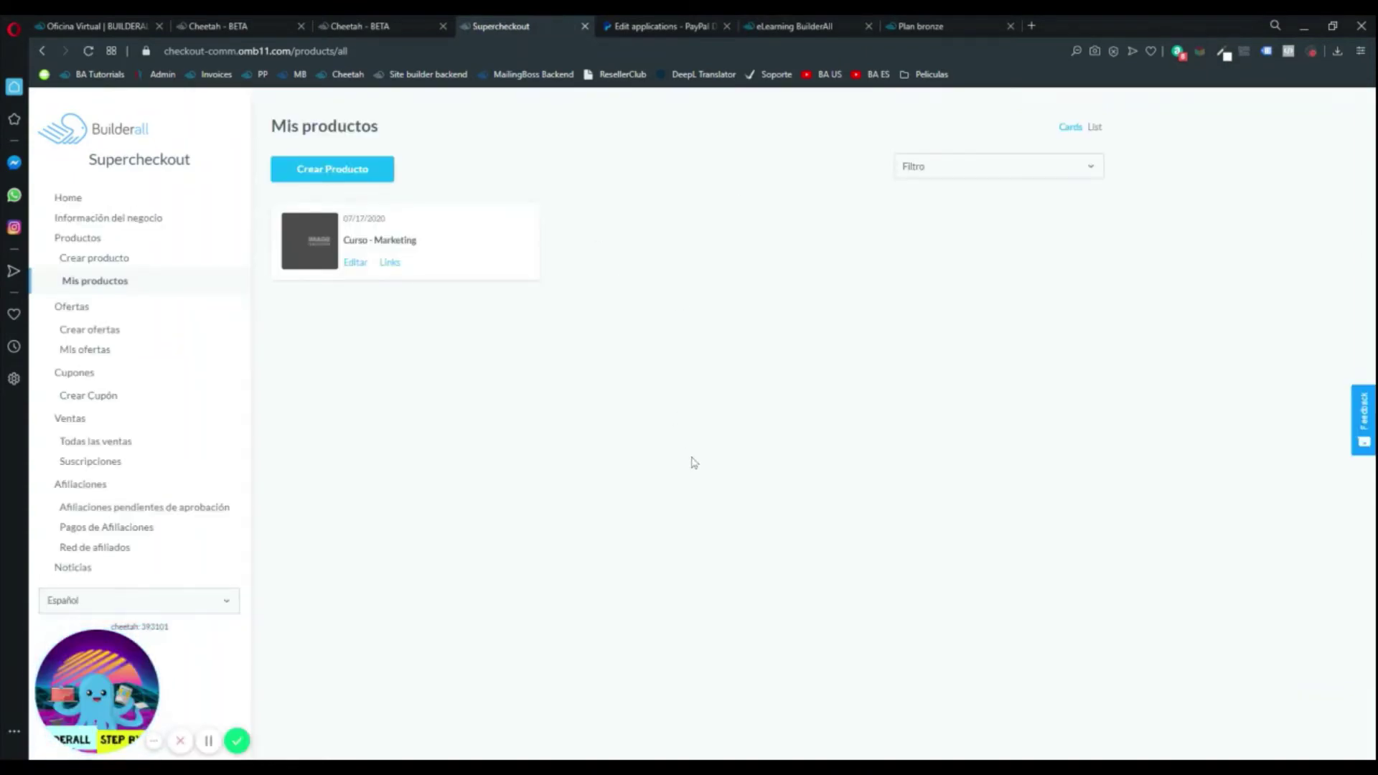
left_click(388, 23)
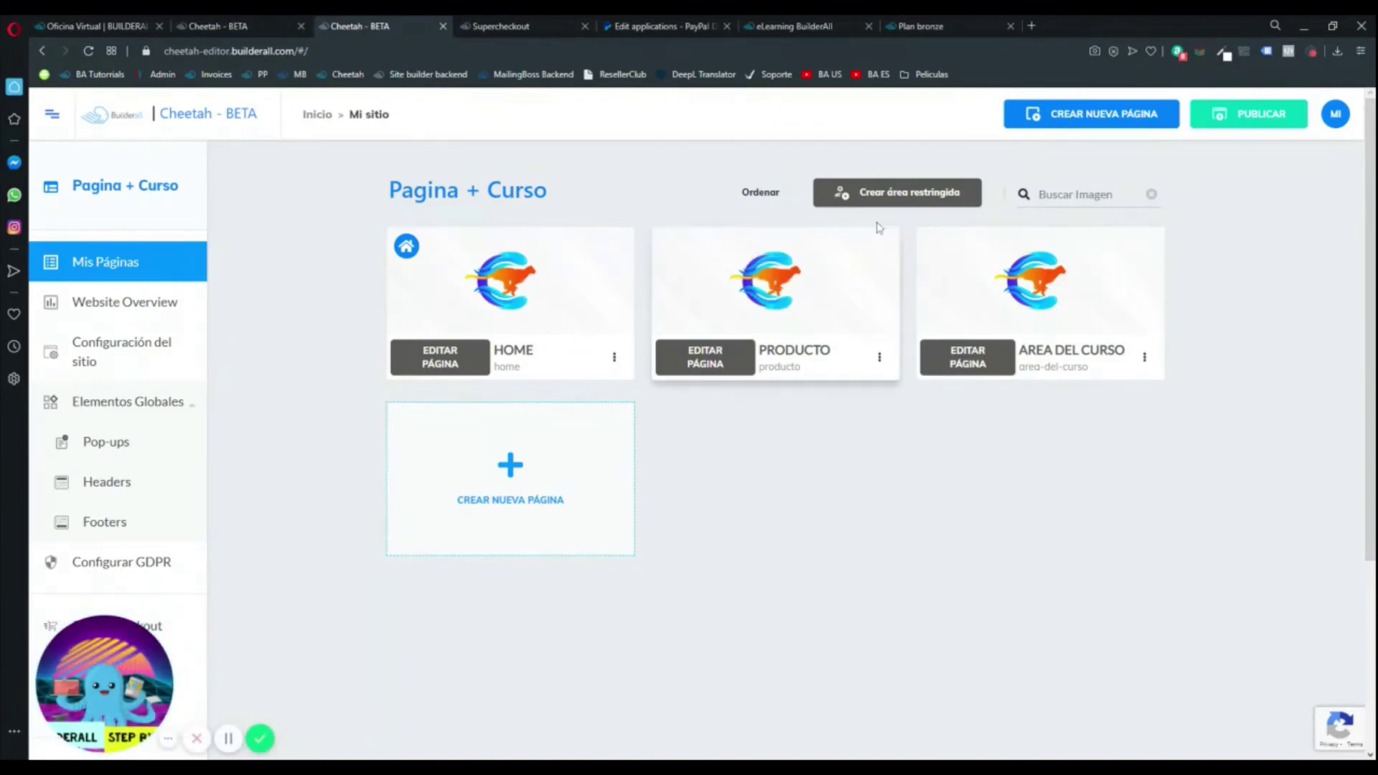
Create restricted area 'Curso - Marketing', described 'Curso de Marketing', with Pago/manual access and Login auth
left_click(908, 192)
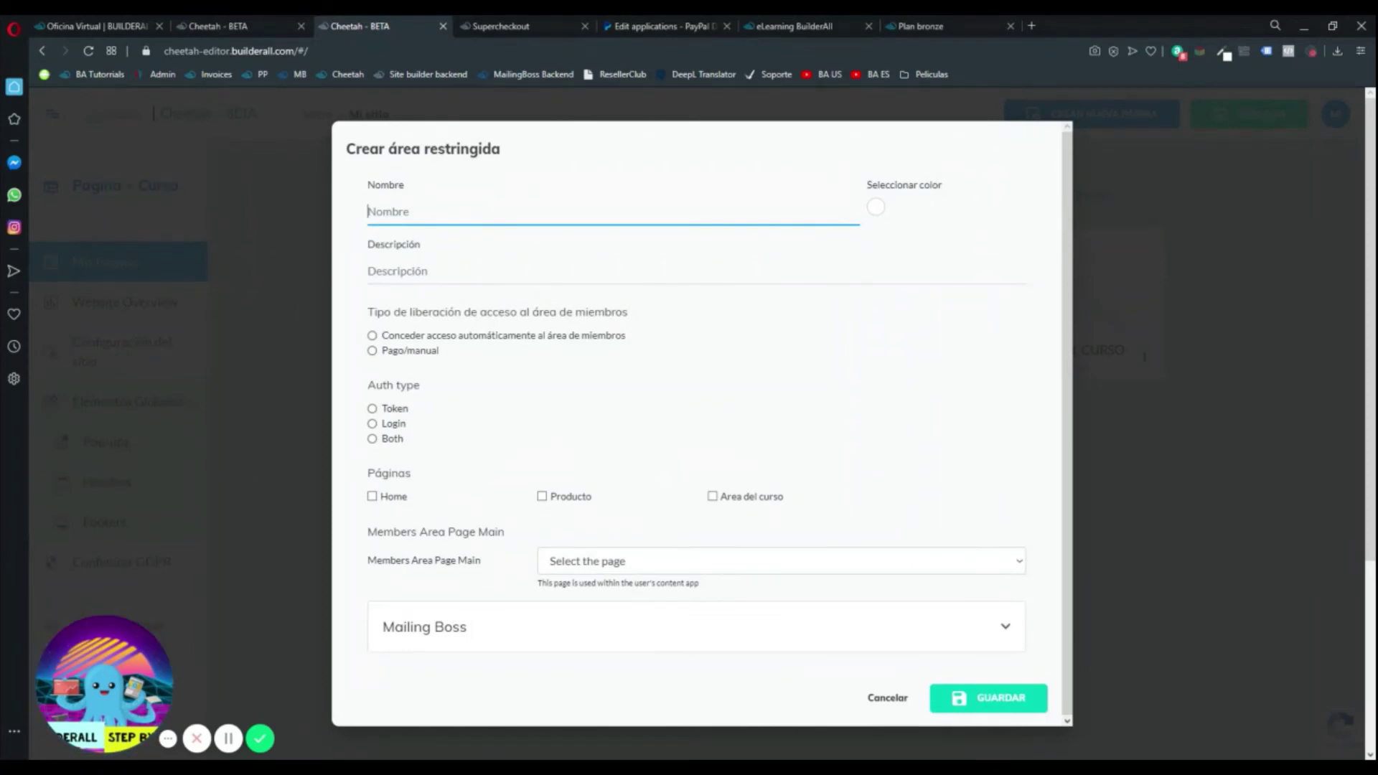
type("Curso - Marketing")
left_click(373, 270)
type("Curso de")
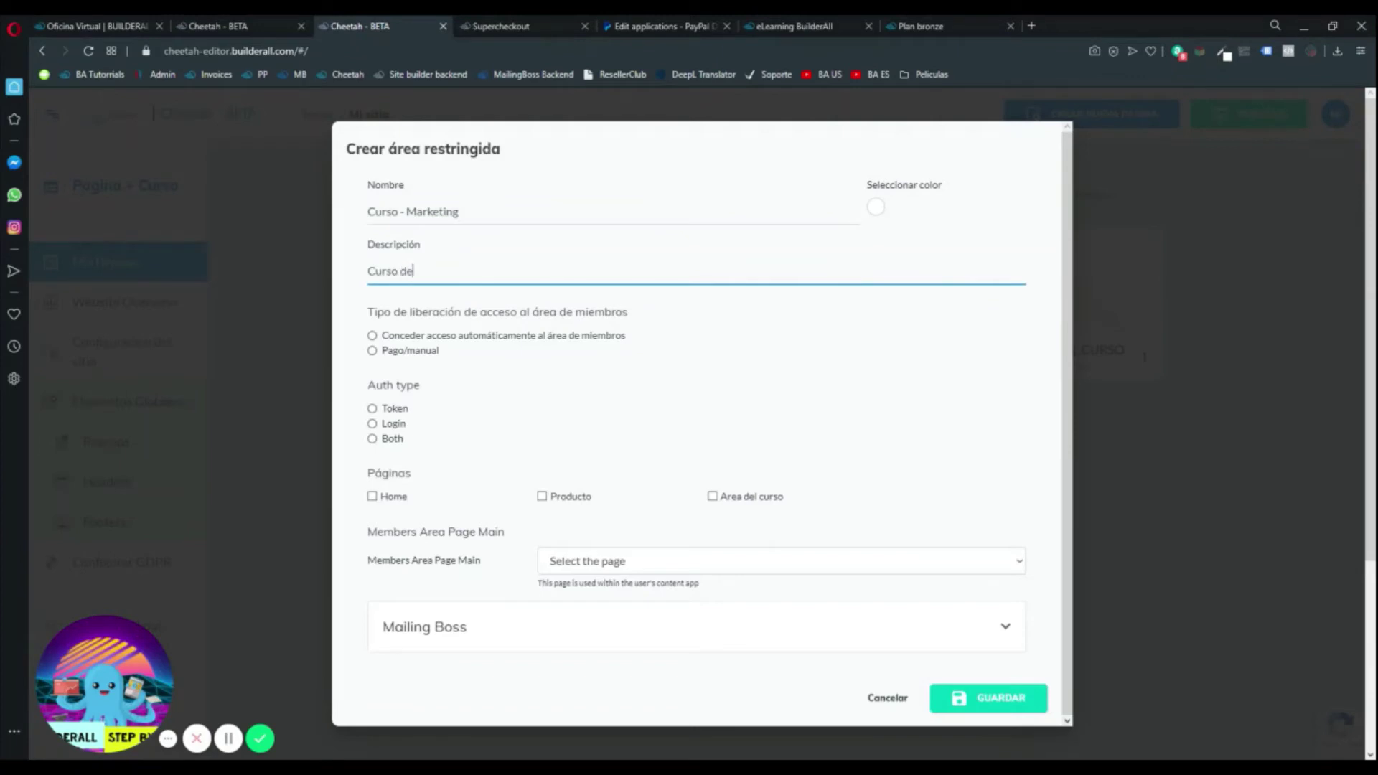
type(" Marketing")
left_click(502, 335)
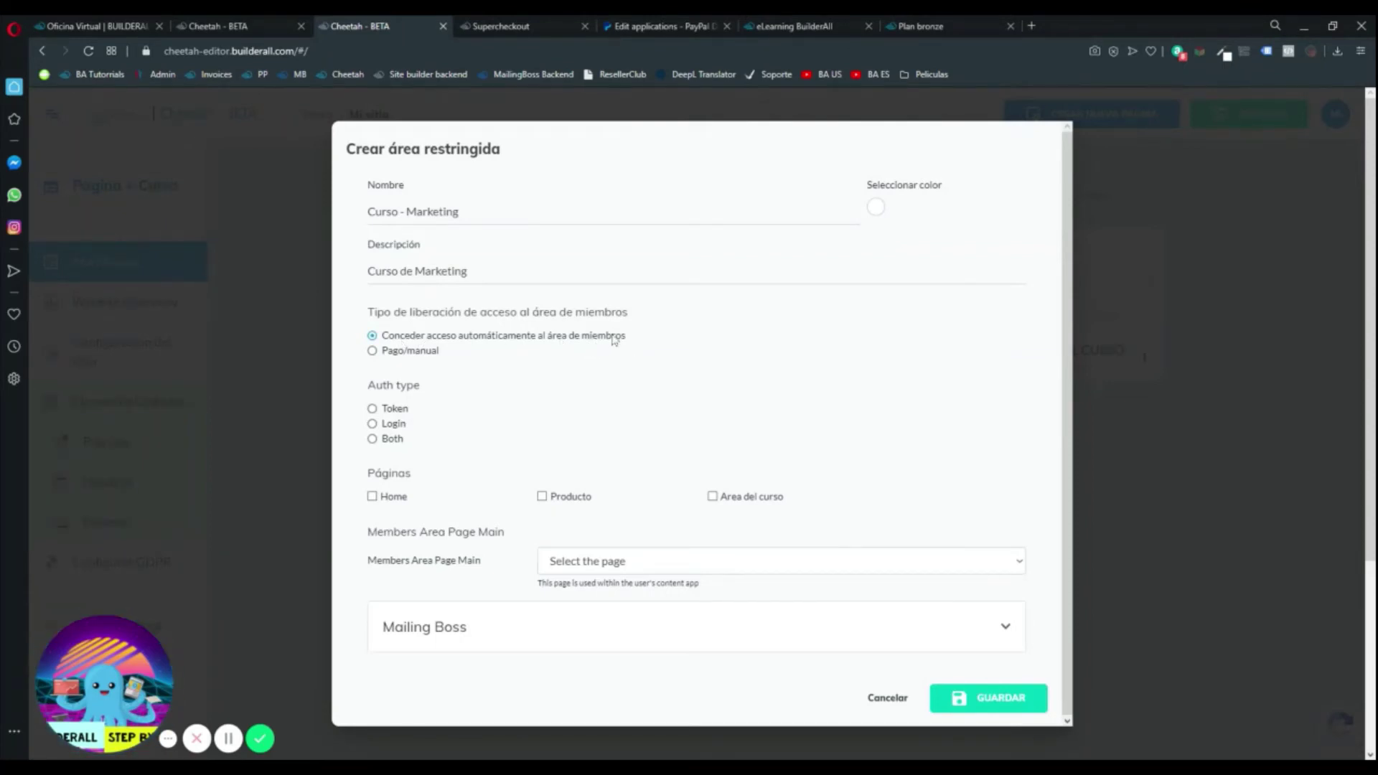
left_click(432, 352)
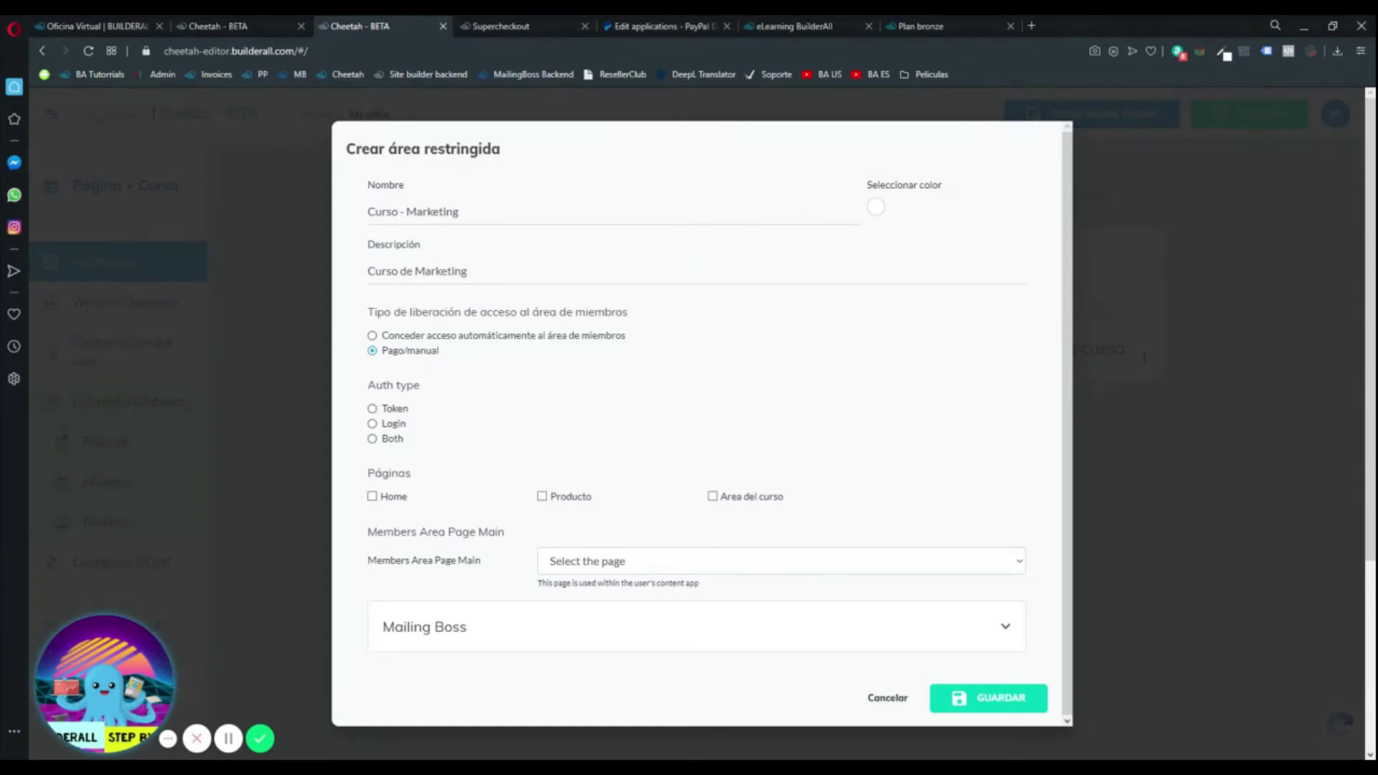
left_click_drag(438, 359, 406, 356)
left_click(472, 361)
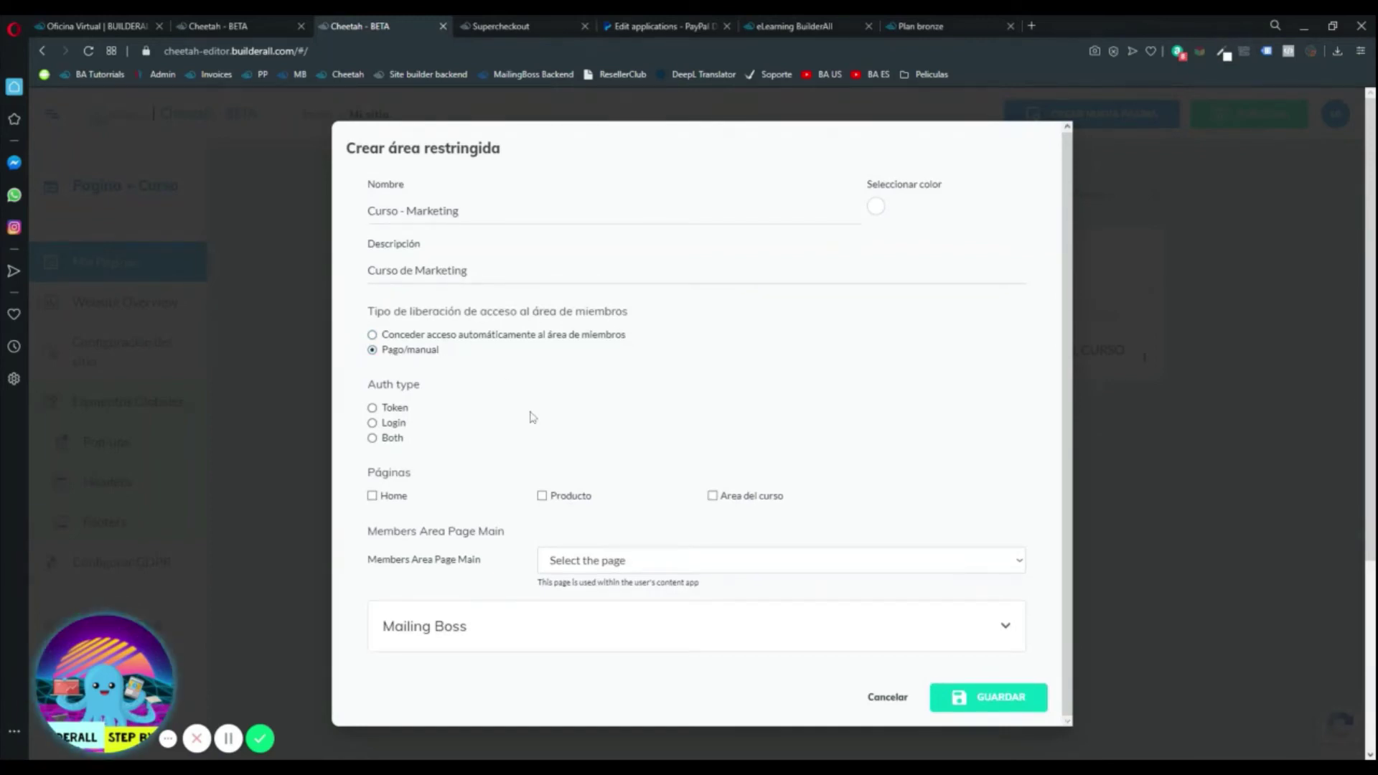
mouse_move(401, 386)
left_mouse_down()
mouse_move(429, 388)
mouse_move(382, 388)
left_mouse_up()
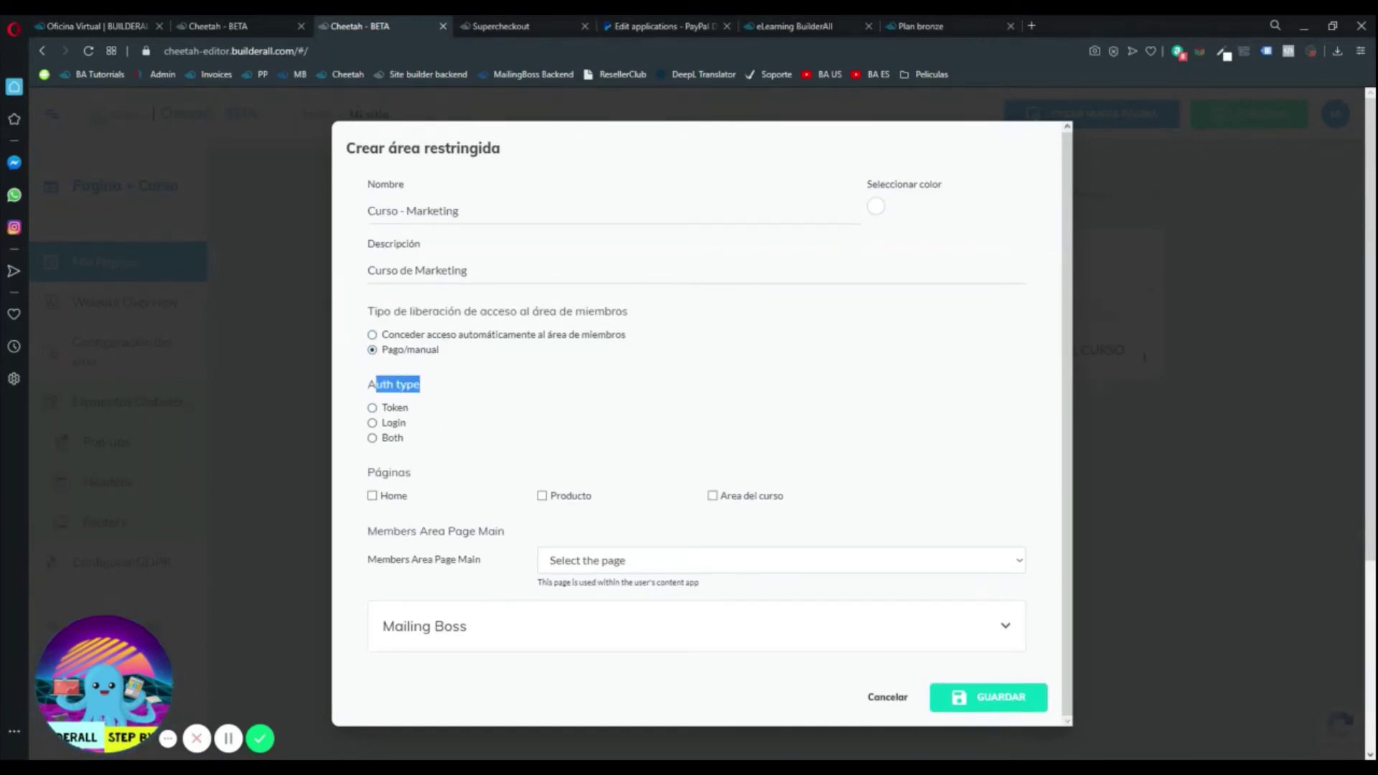
left_click(479, 404)
left_click(385, 424)
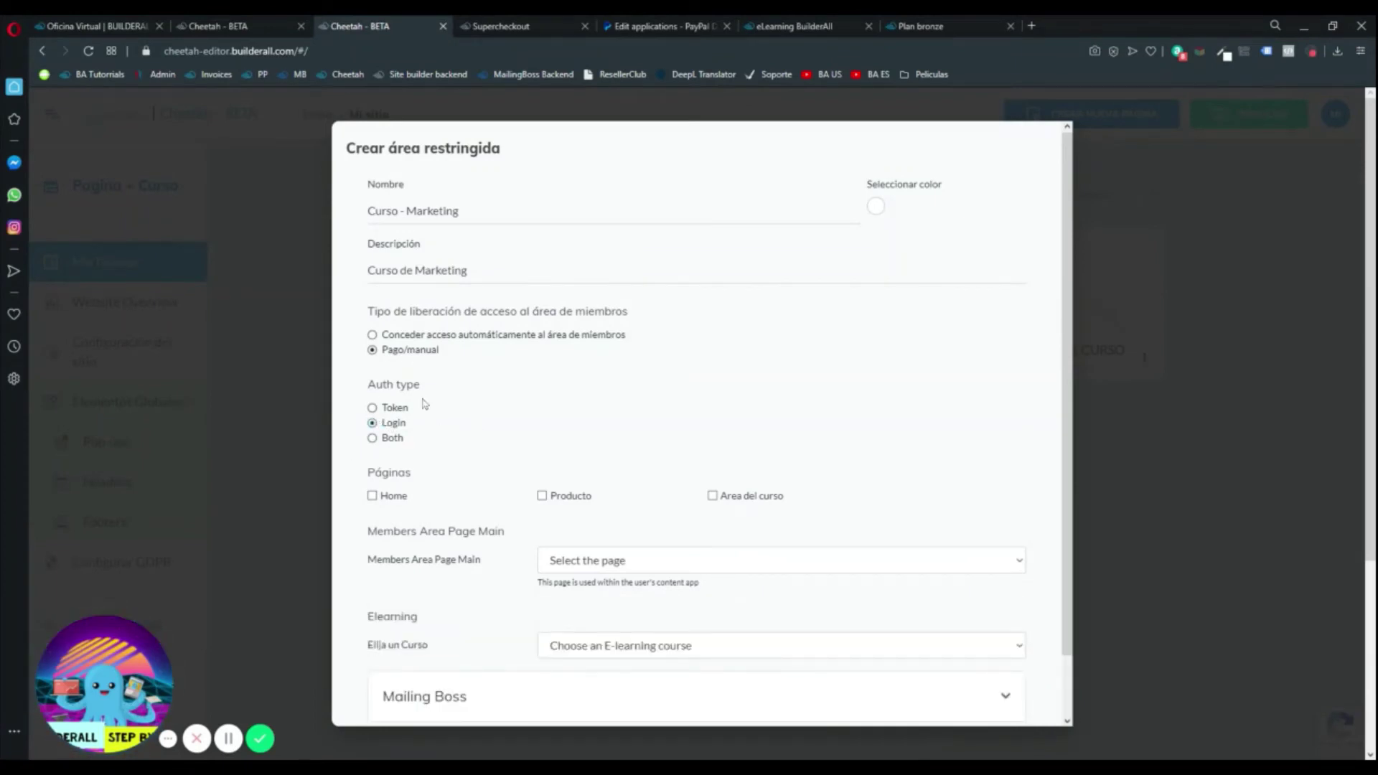
Protect Area del curso, link the Plan bronze course, and redirect to the course page after login
scroll(574, 402, "down", 2)
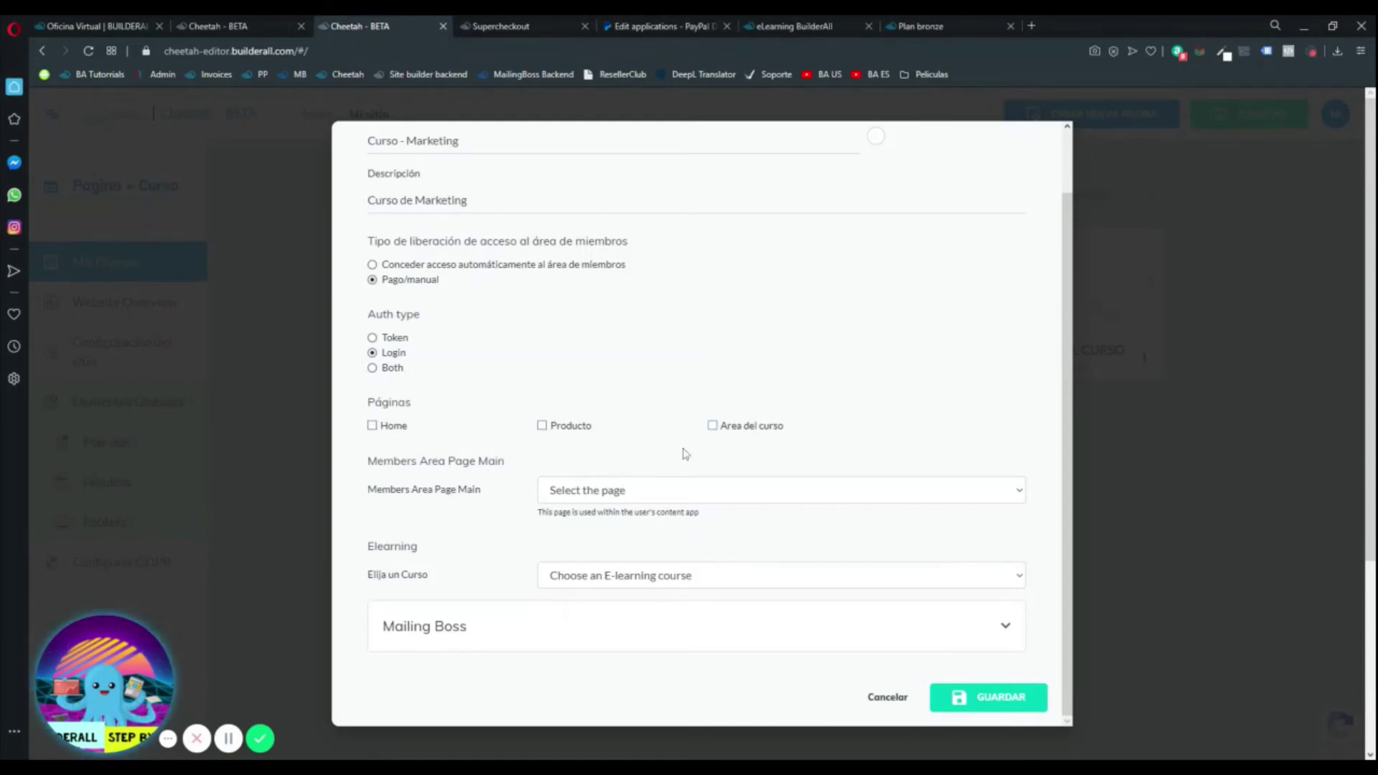
left_click(712, 426)
scroll(710, 485, "down", 1)
scroll(710, 485, "down", 1)
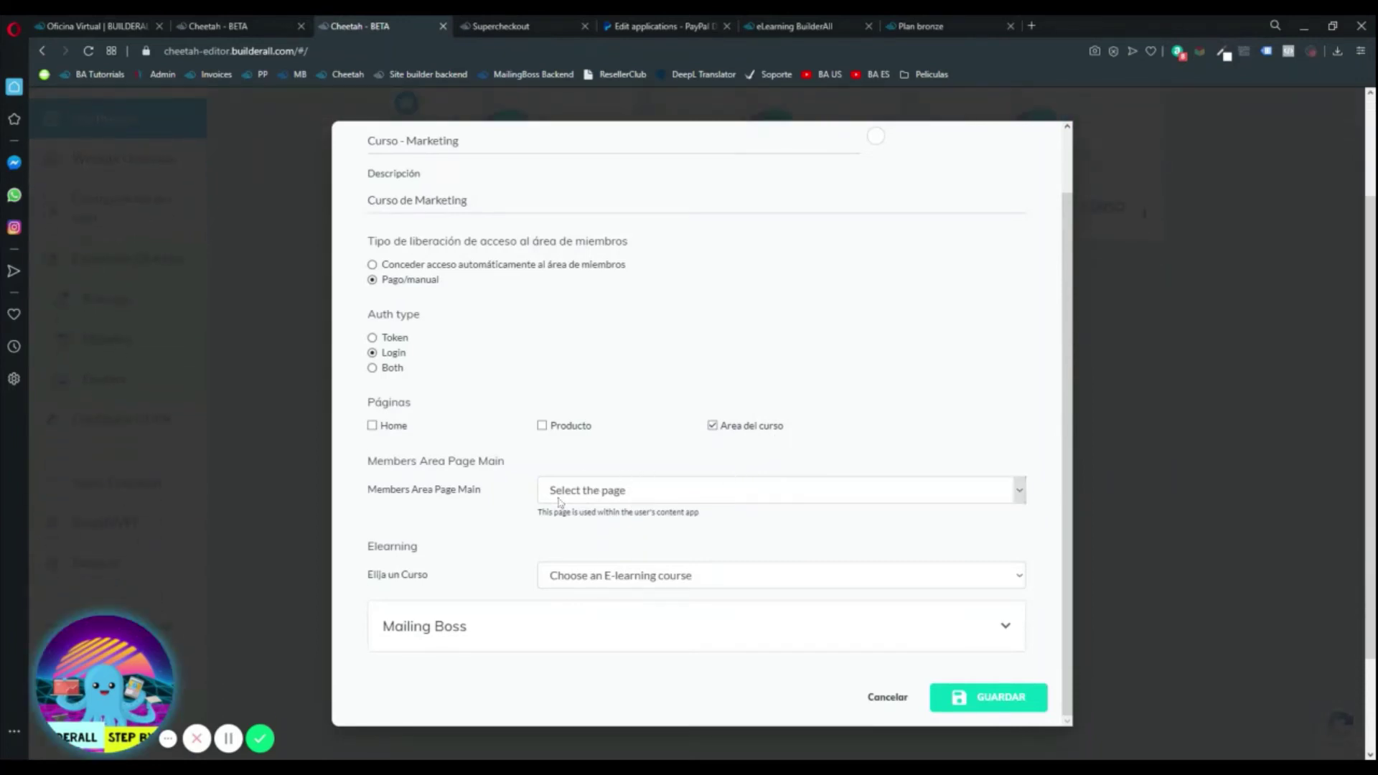
left_click(631, 594)
scroll(514, 565, "down", 3)
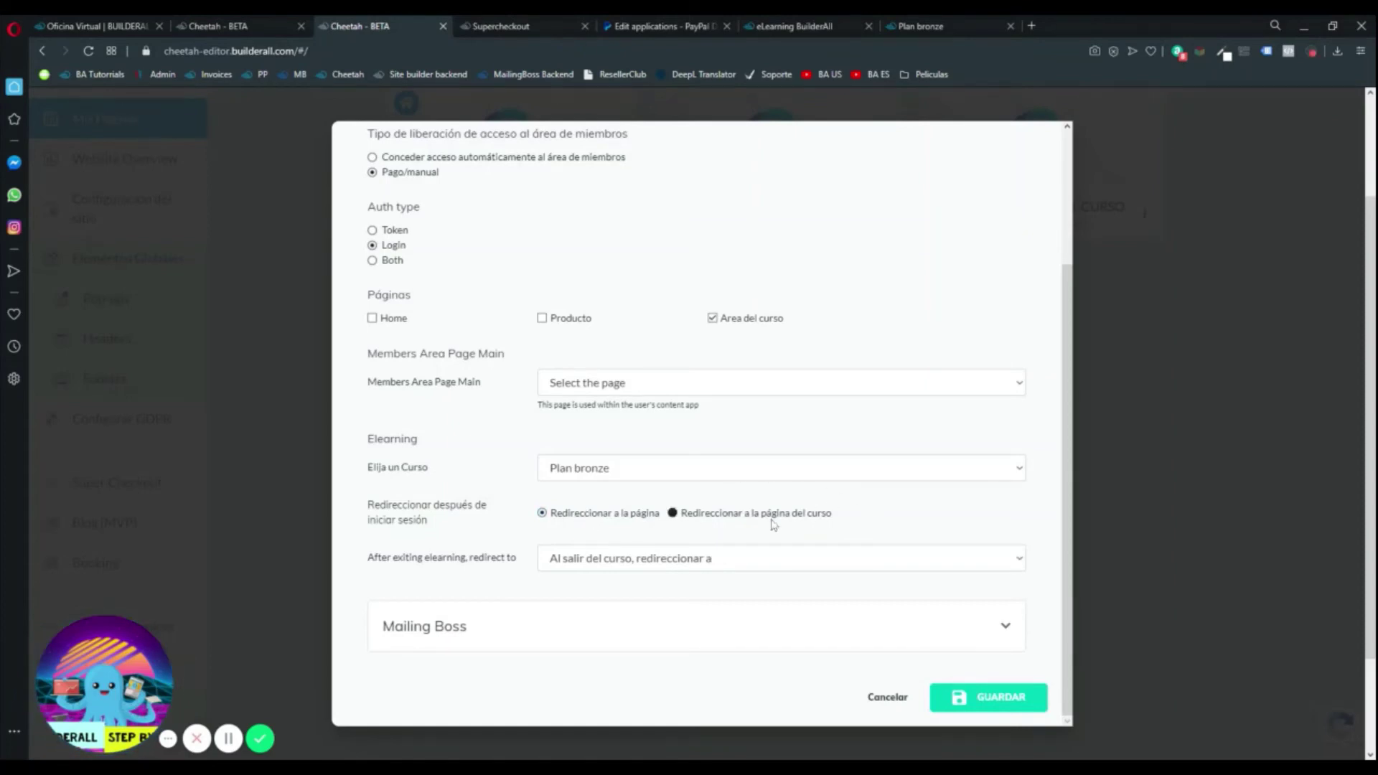
left_click(772, 516)
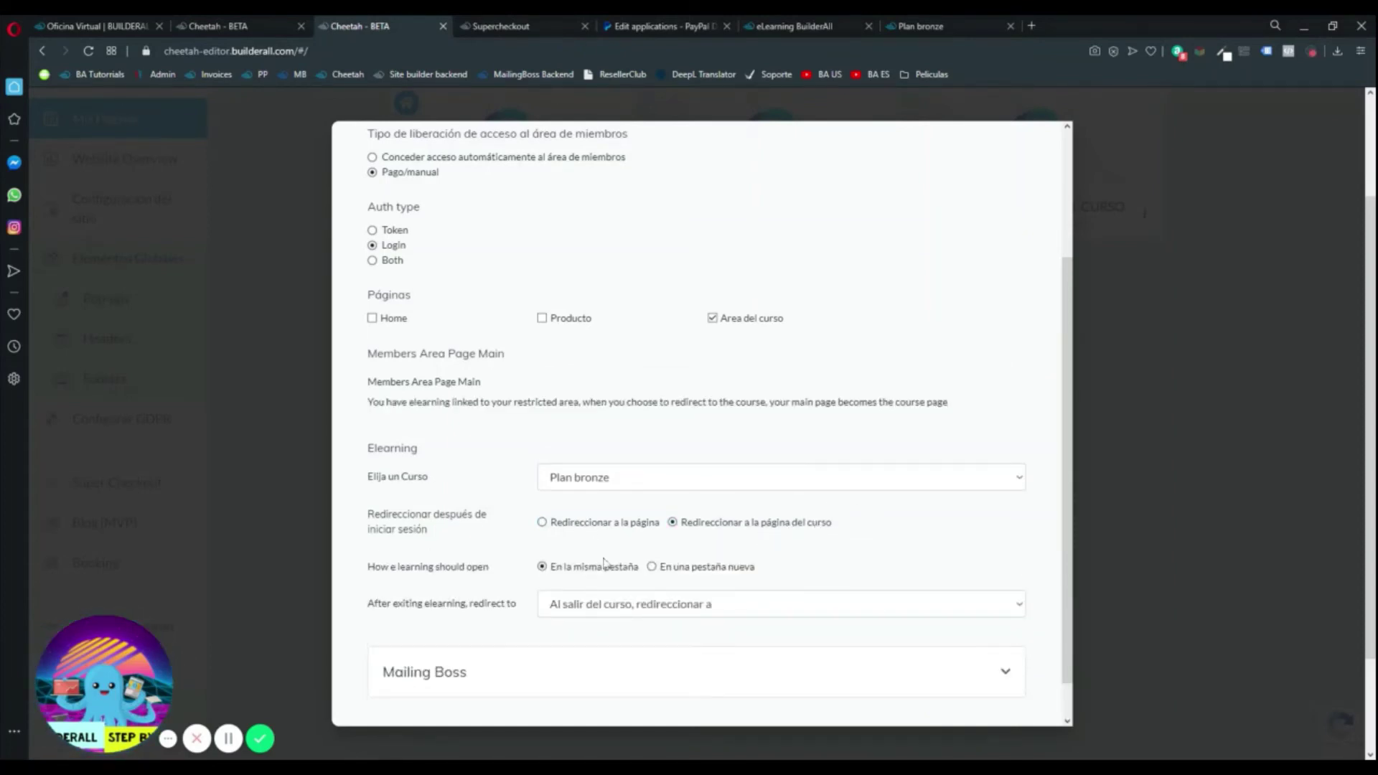
left_click_drag(428, 531, 376, 522)
left_click(441, 535)
Set the restricted area's exit redirect to the Home page
scroll(610, 497, "down", 1)
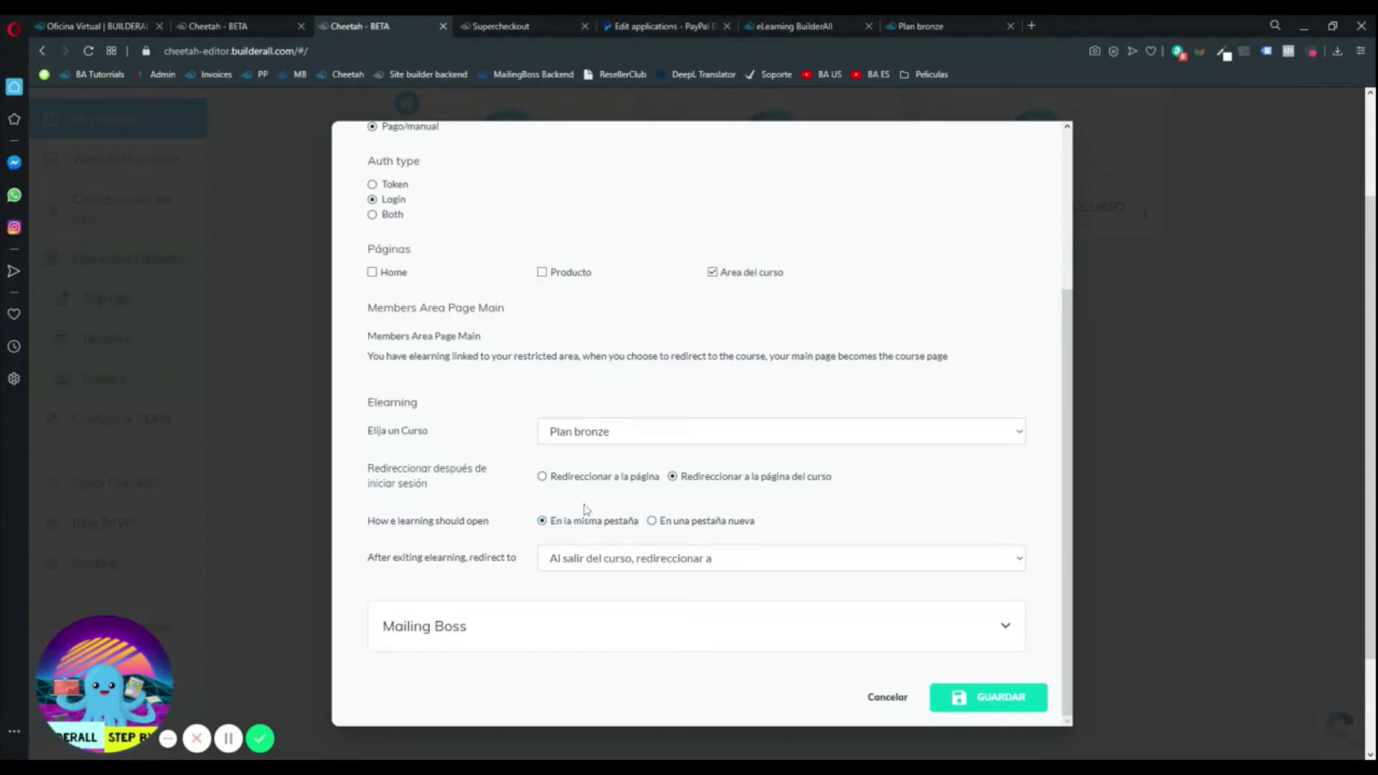
scroll(502, 529, "down", 1)
scroll(391, 592, "up", 1)
scroll(506, 574, "down", 1)
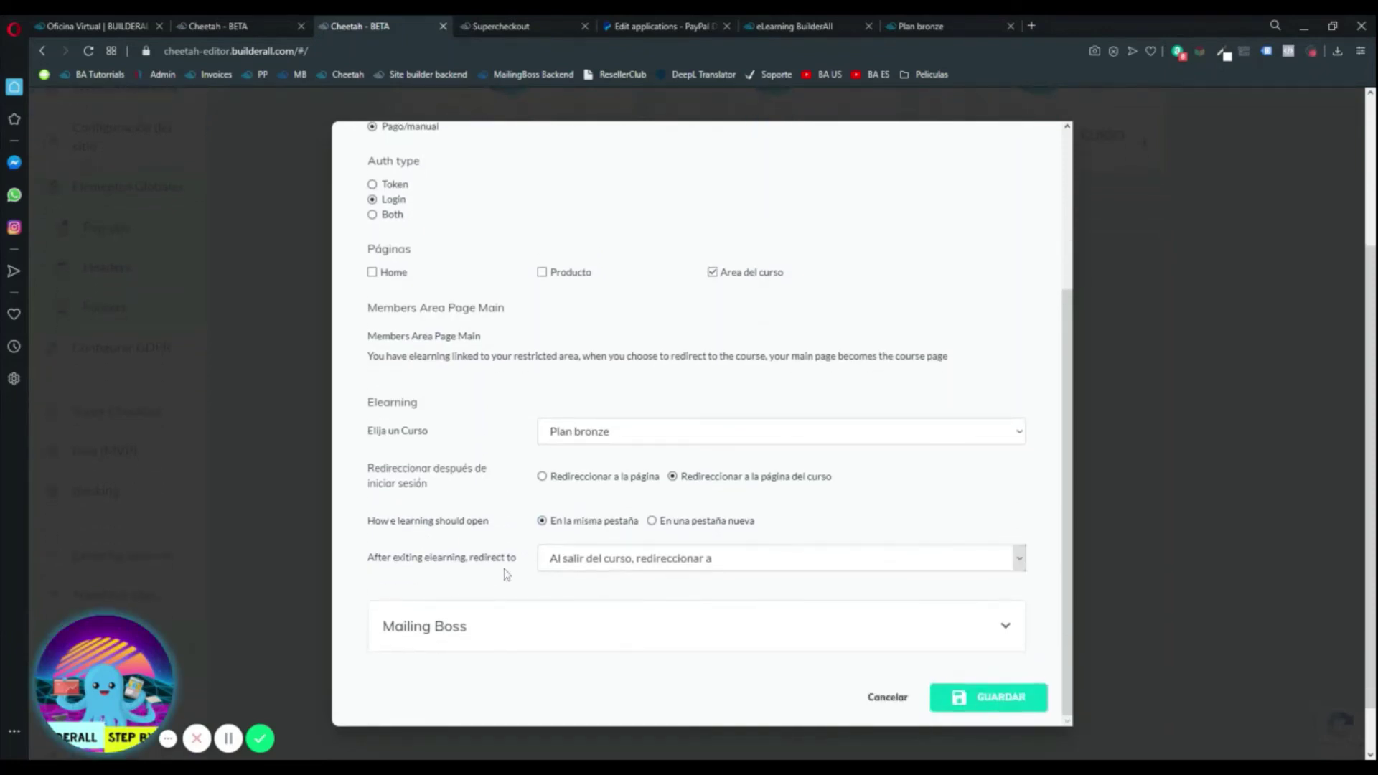
left_click(601, 567)
key("Down")
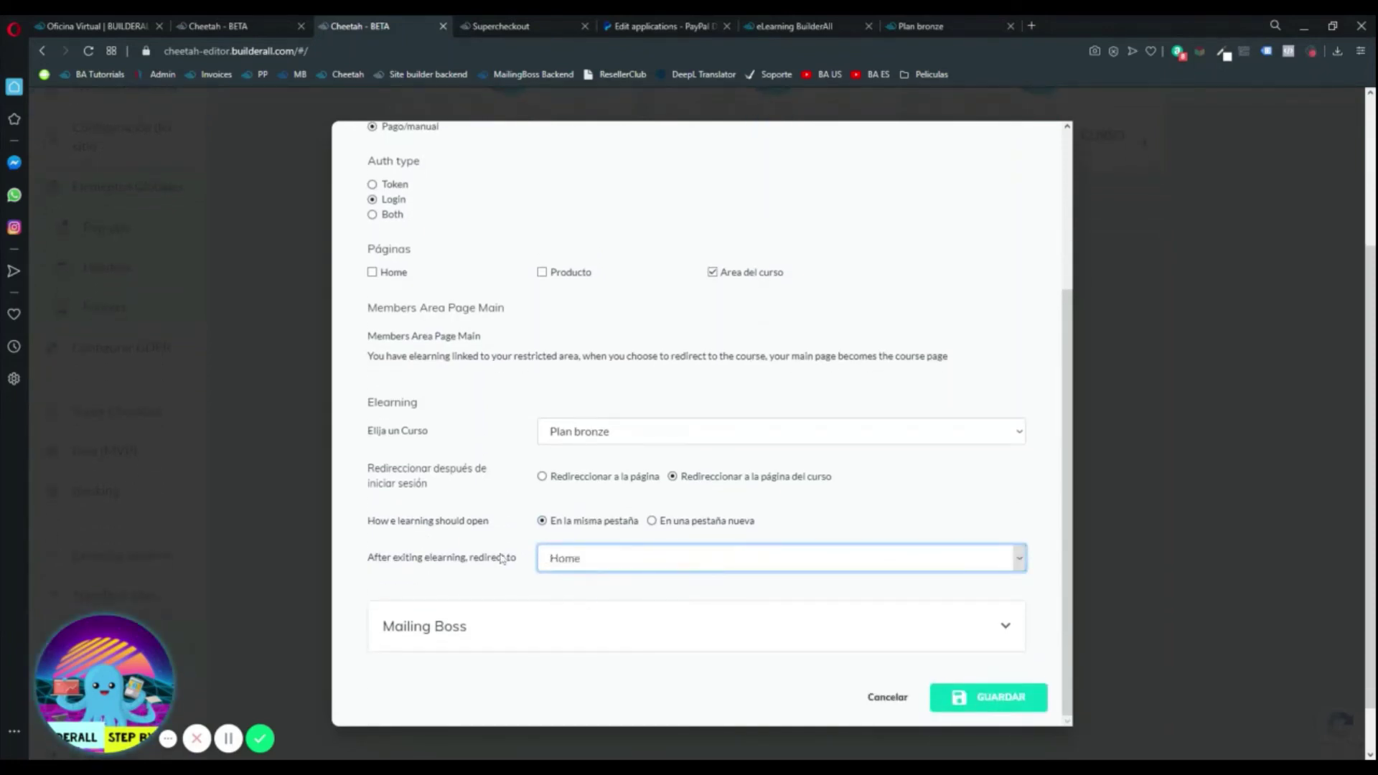
left_click(493, 549)
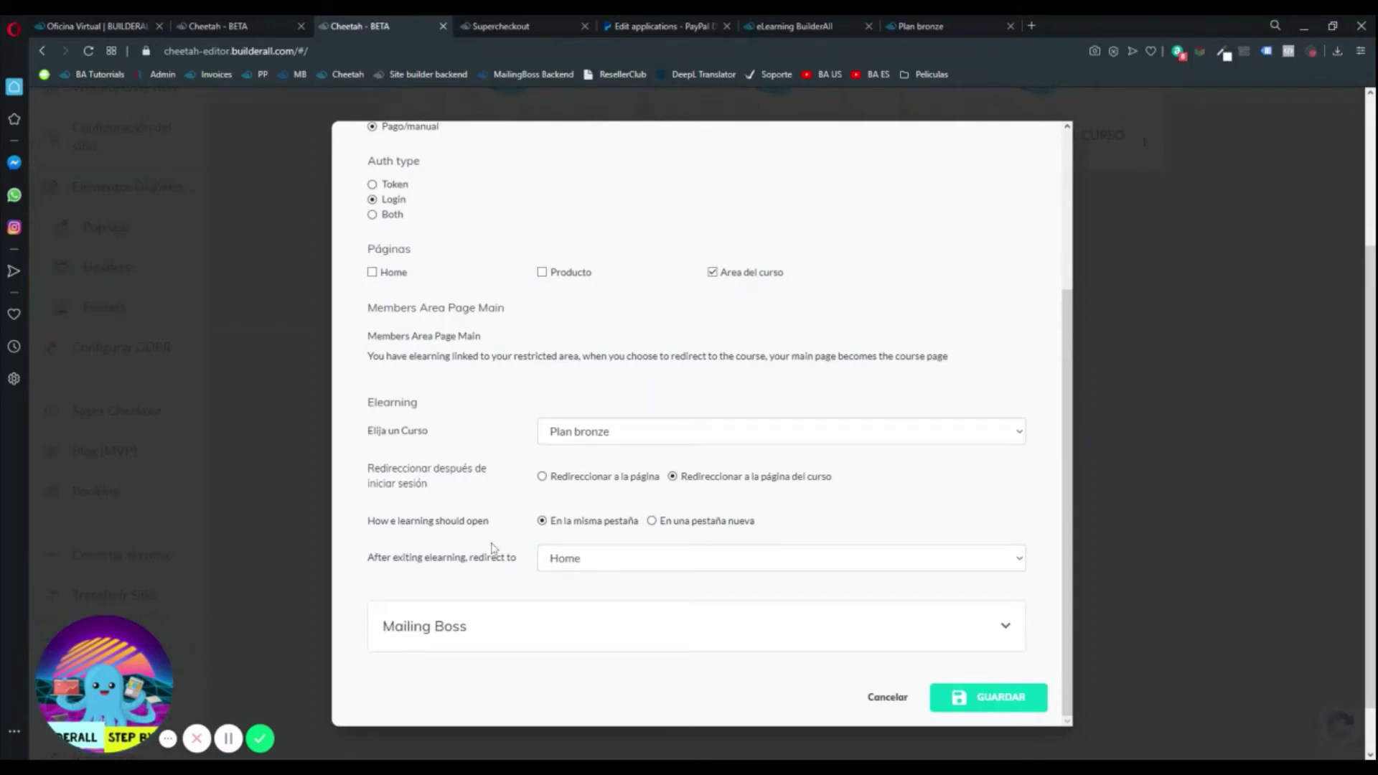
left_click(600, 566)
left_click(556, 607)
left_click(594, 567)
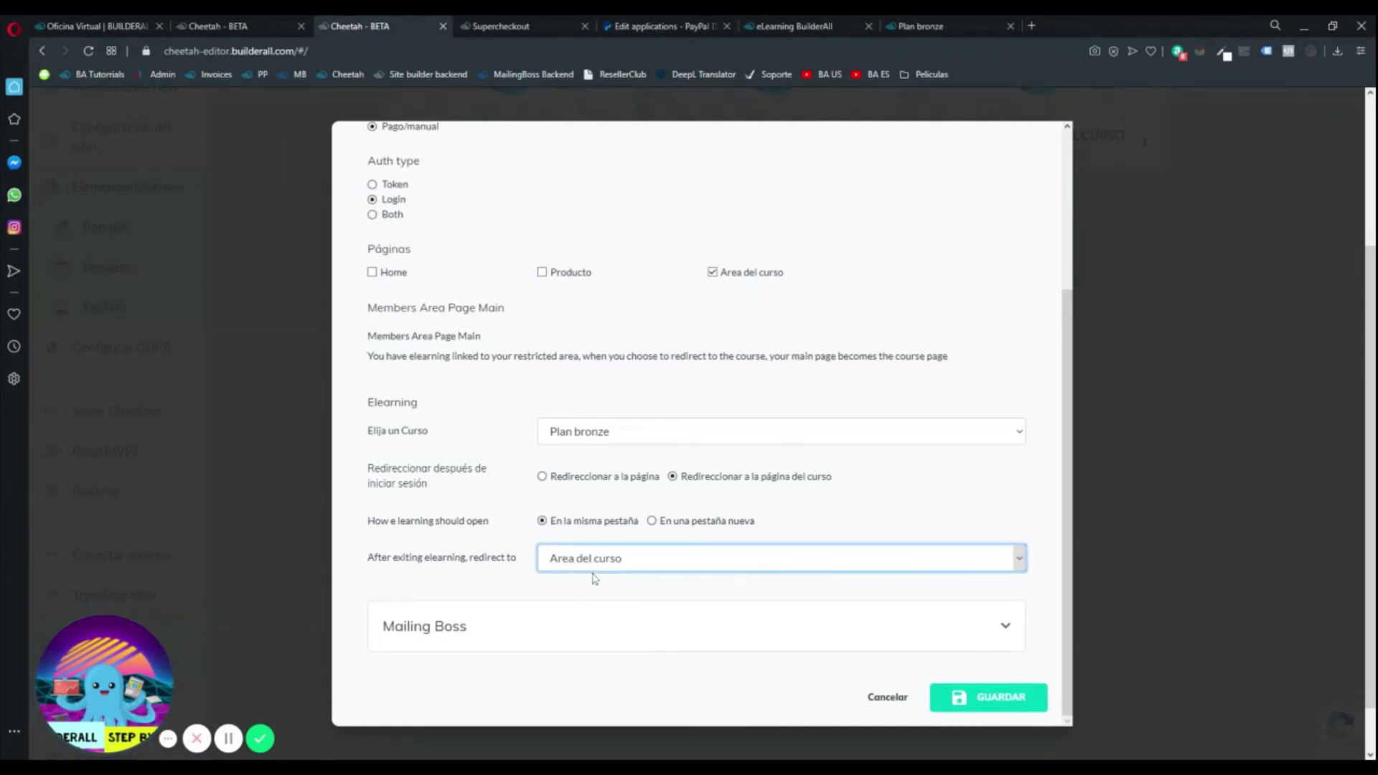
left_click(558, 590)
left_click(539, 661)
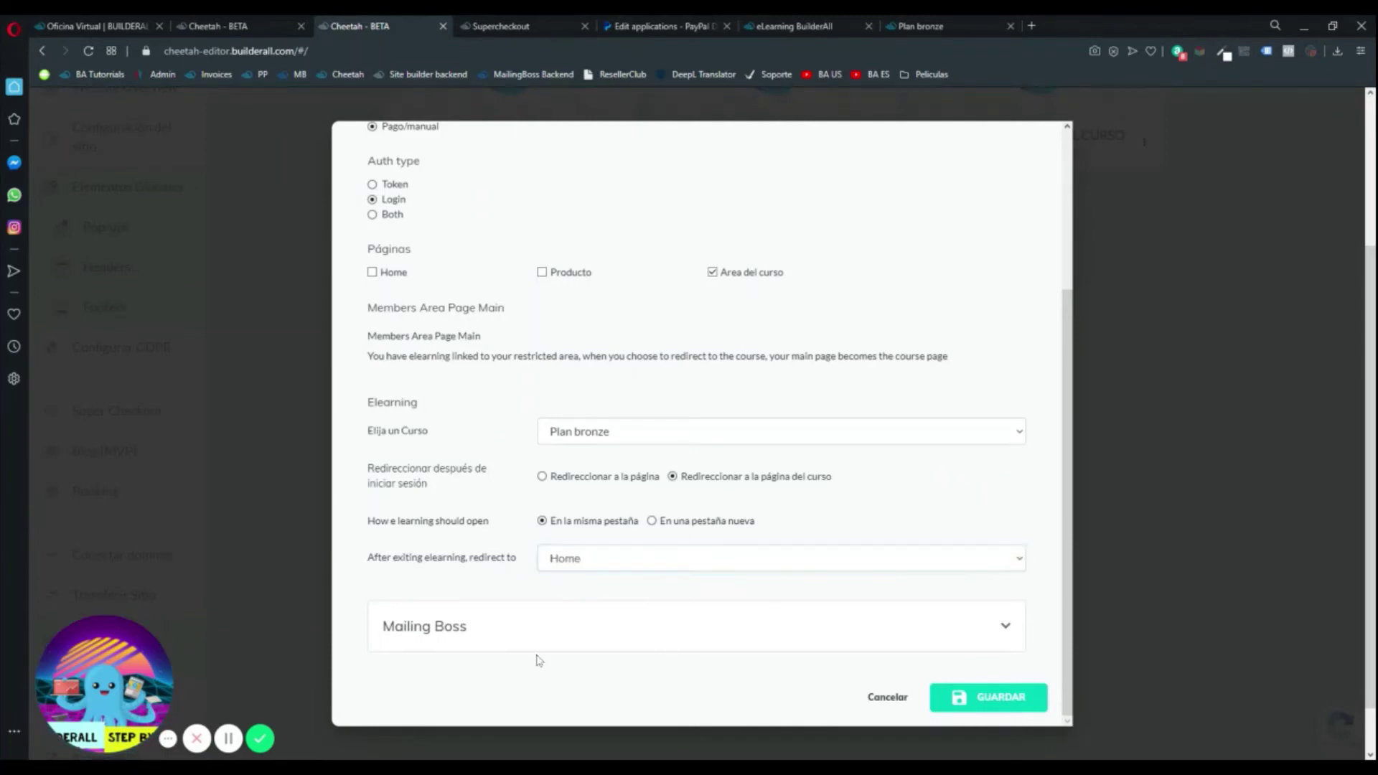
Subscribe new members to the Funnel #1 Mailing Boss list and save the restricted area
left_click(843, 636)
scroll(624, 610, "down", 2)
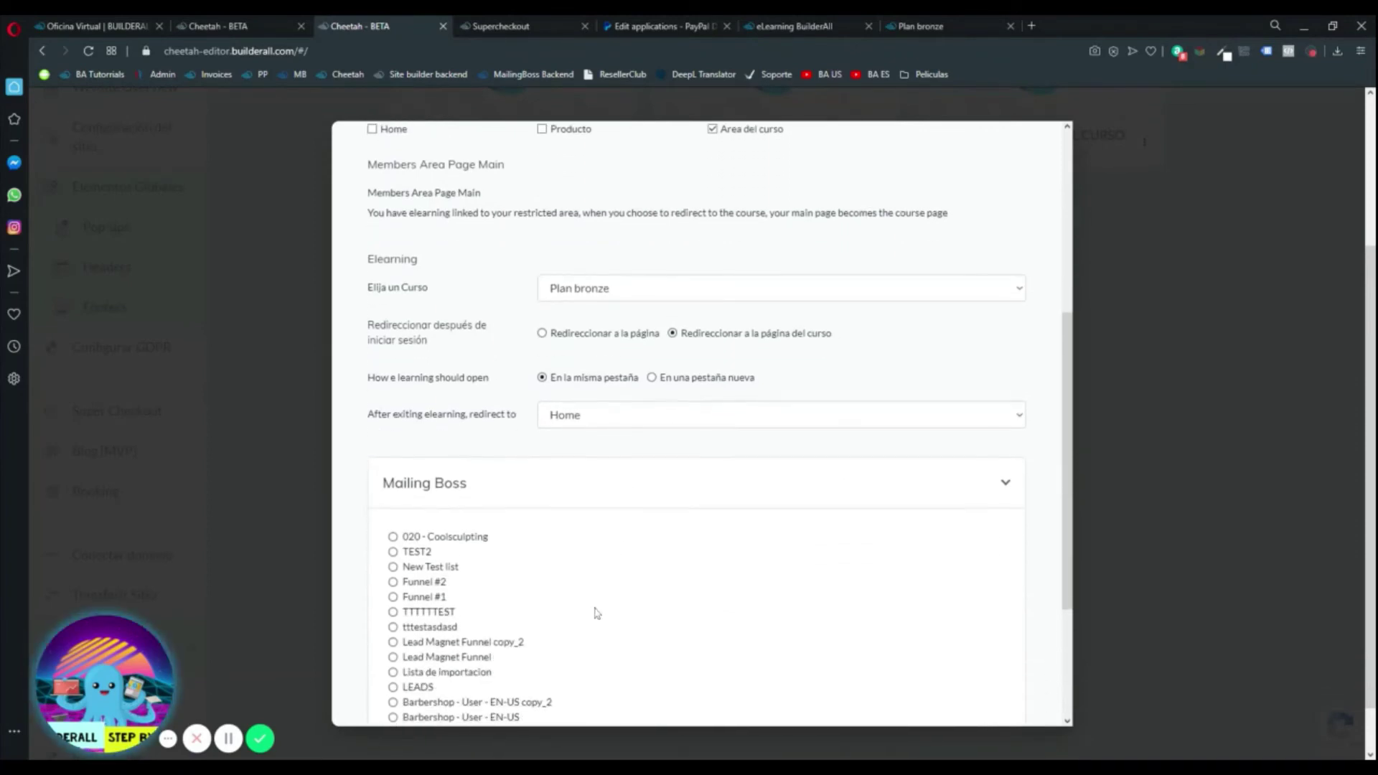
scroll(517, 644, "down", 1)
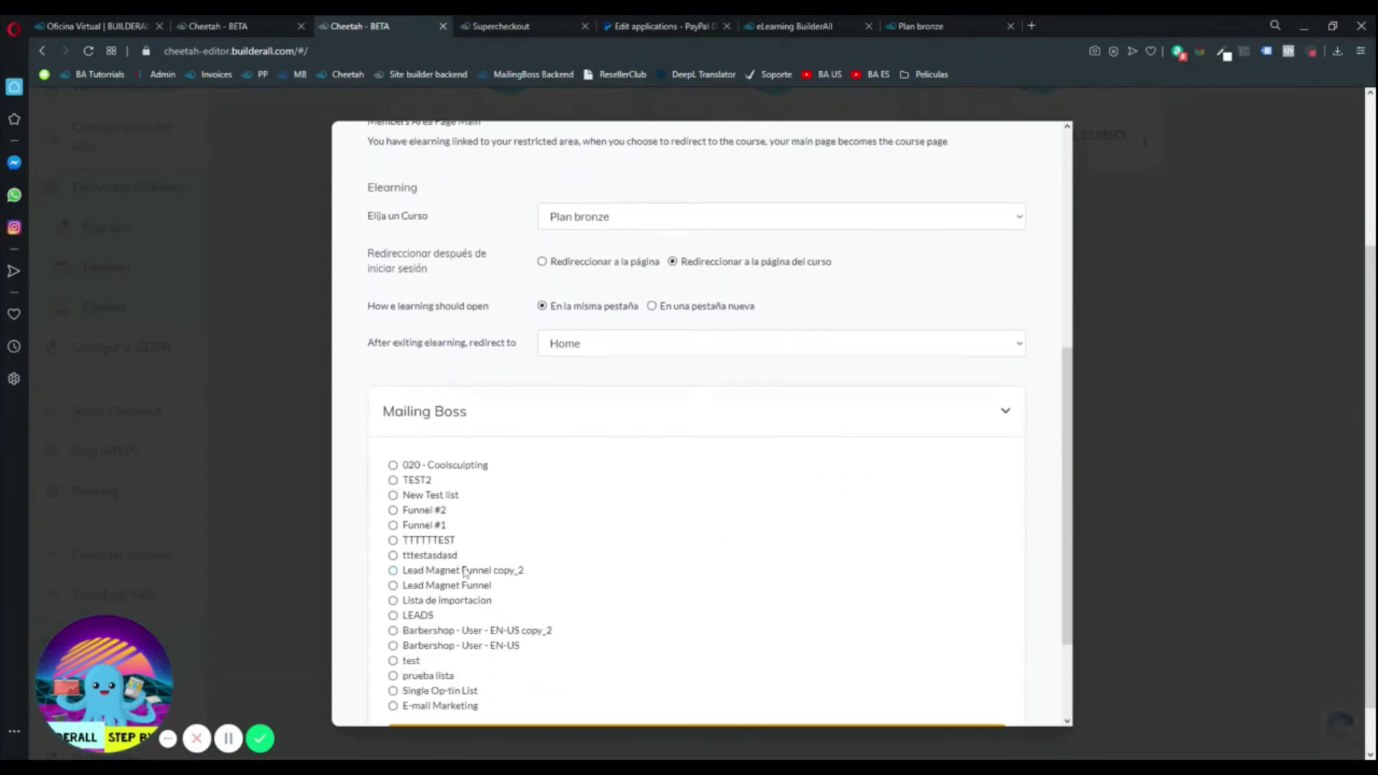
left_click(434, 529)
scroll(955, 591, "down", 1)
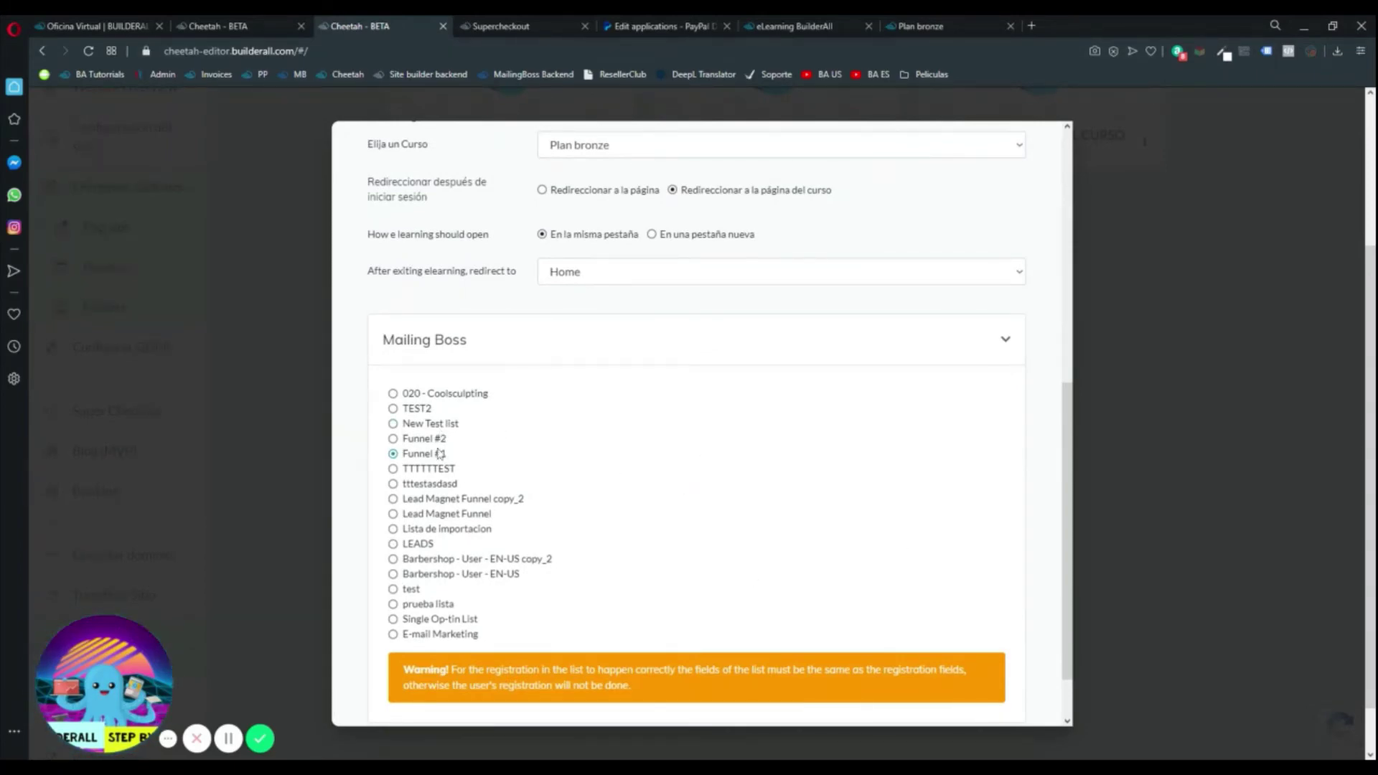
scroll(1014, 563, "down", 1)
left_click(1018, 690)
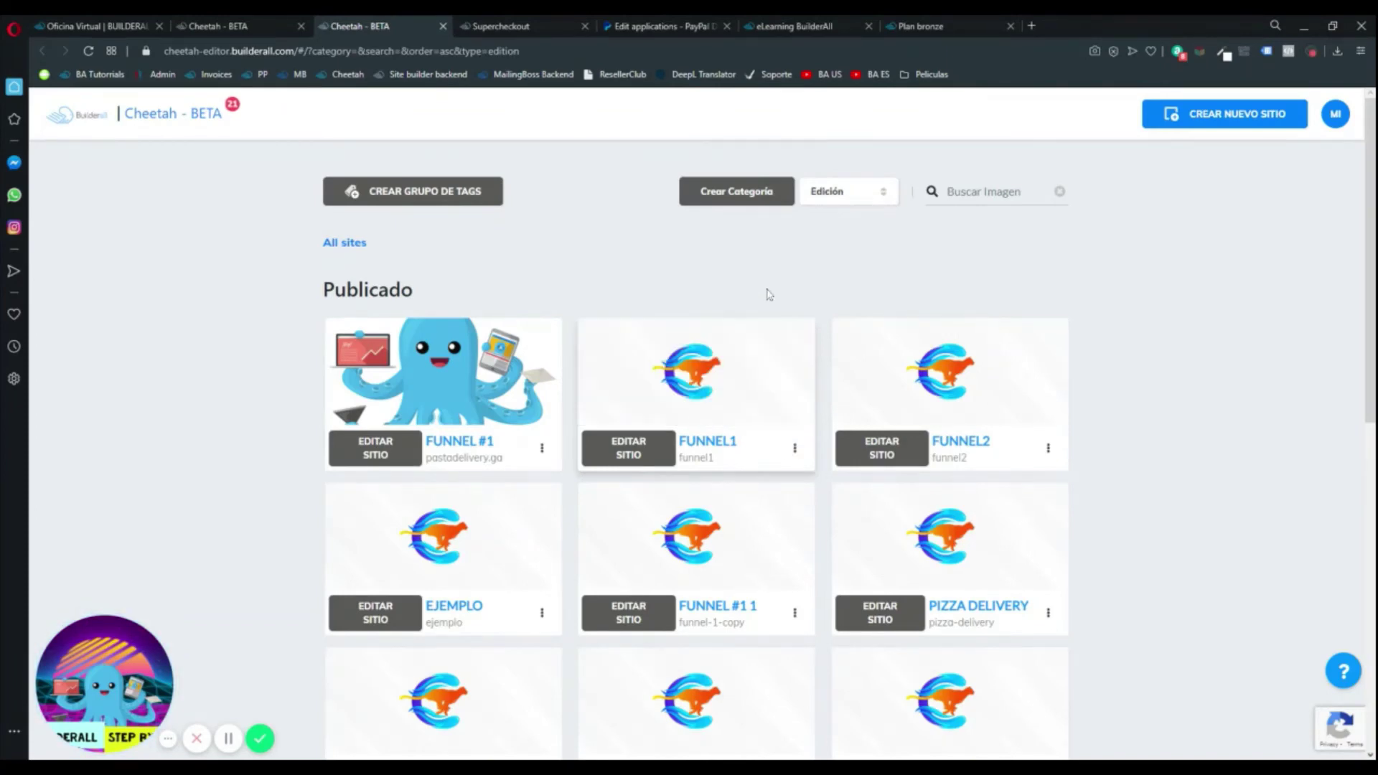
Sort sites by most recently edited and publish the Pagina + Curso site
left_click(837, 202)
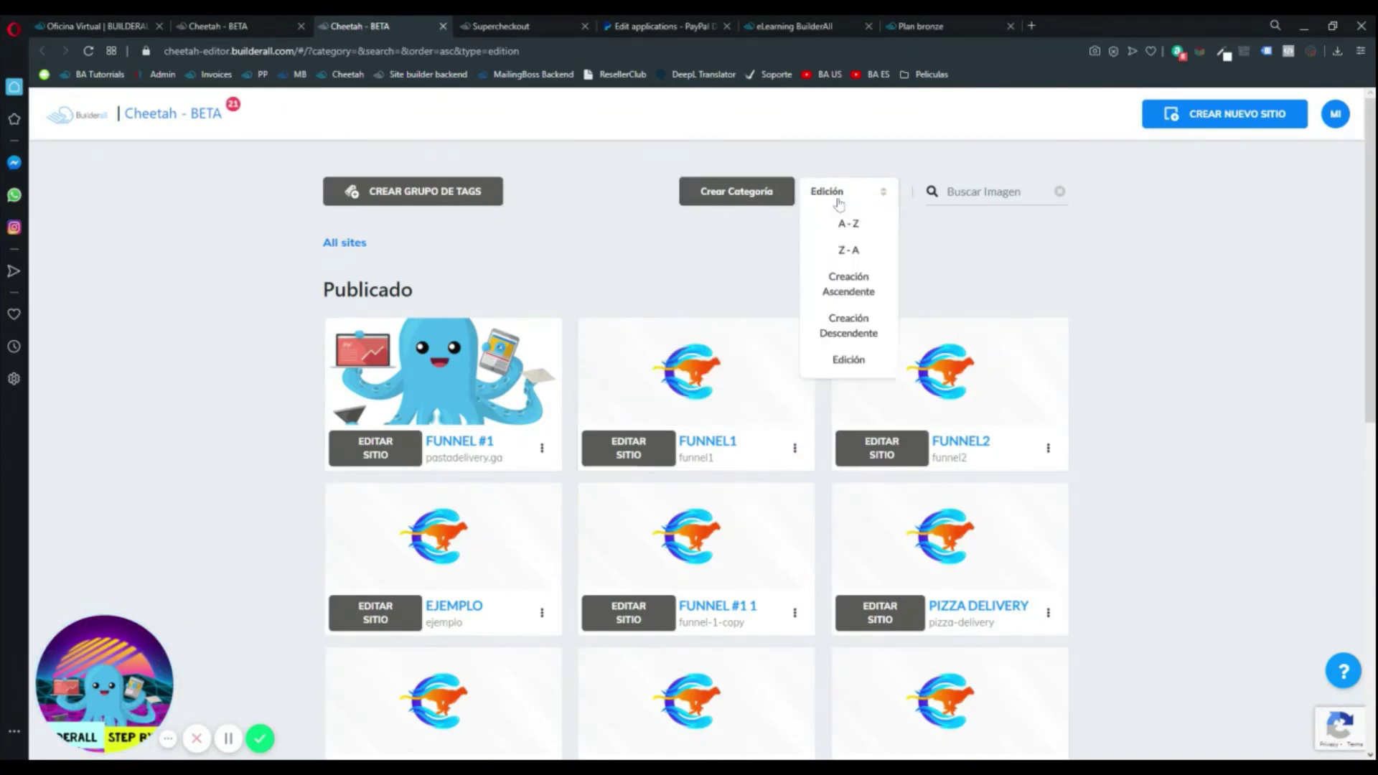
left_click(848, 359)
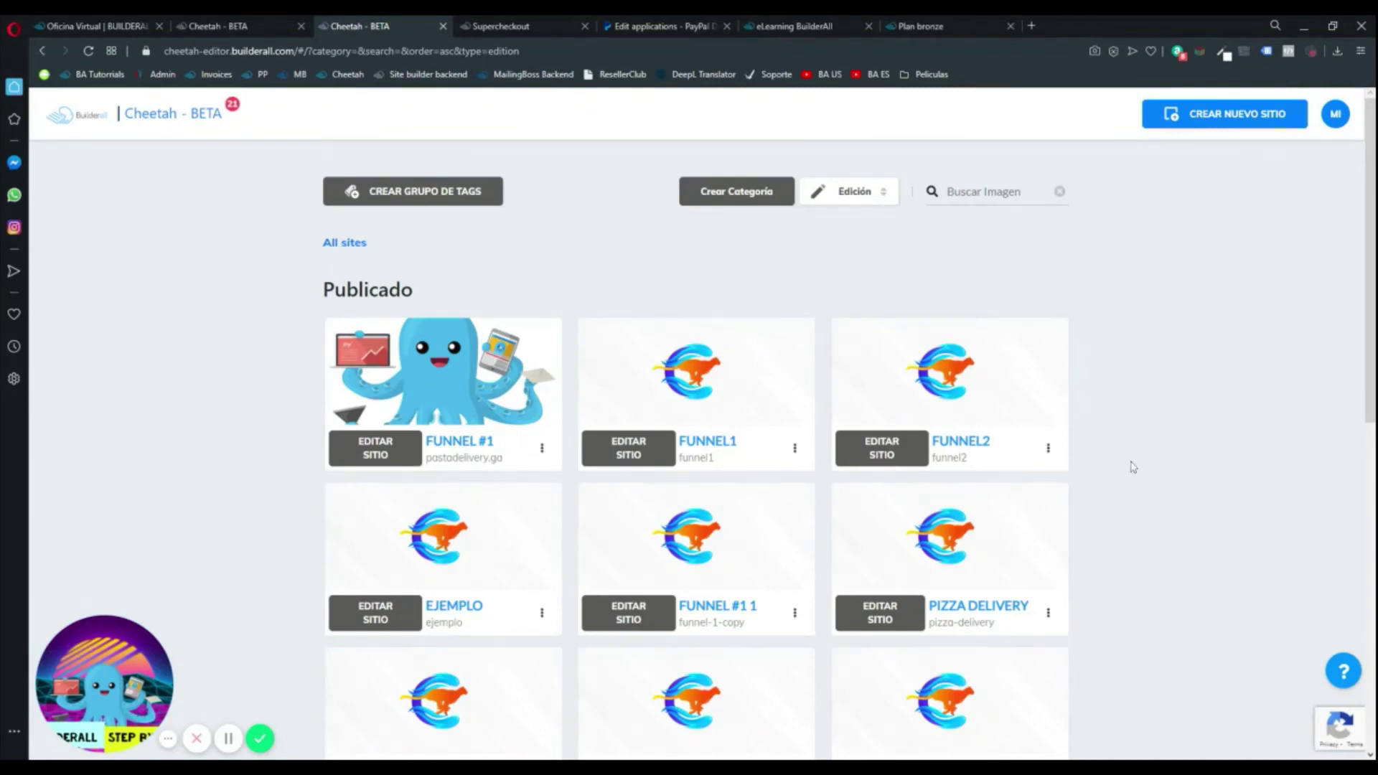
scroll(1131, 468, "down", 9)
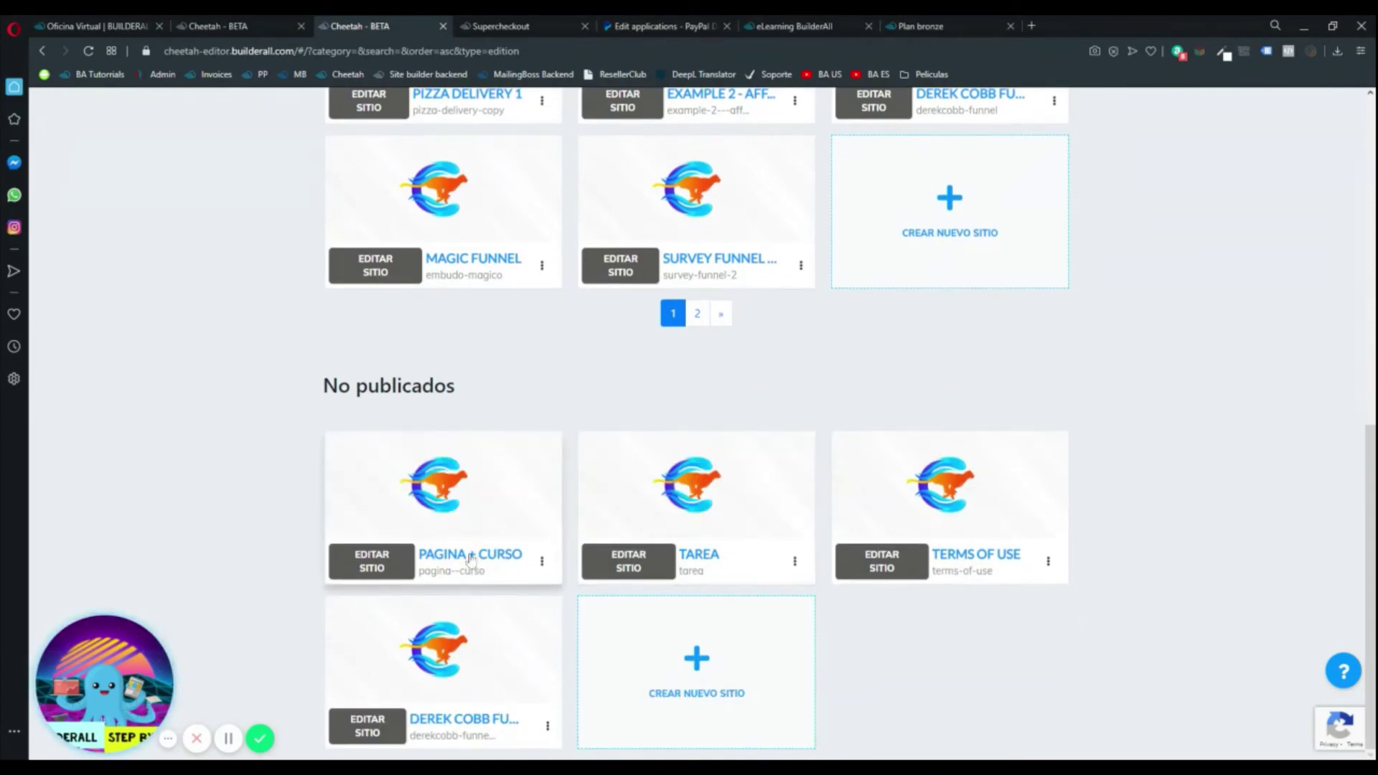
left_click(542, 563)
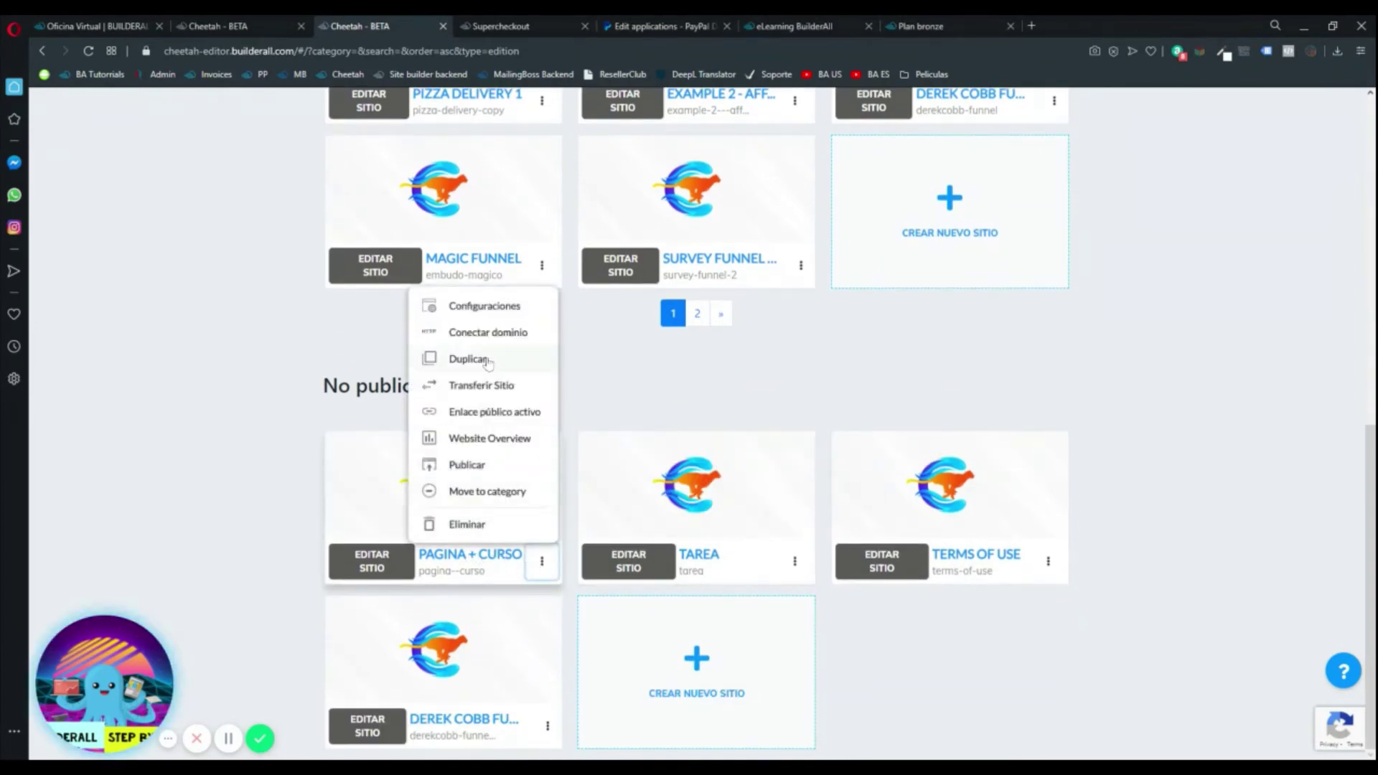
left_click(479, 467)
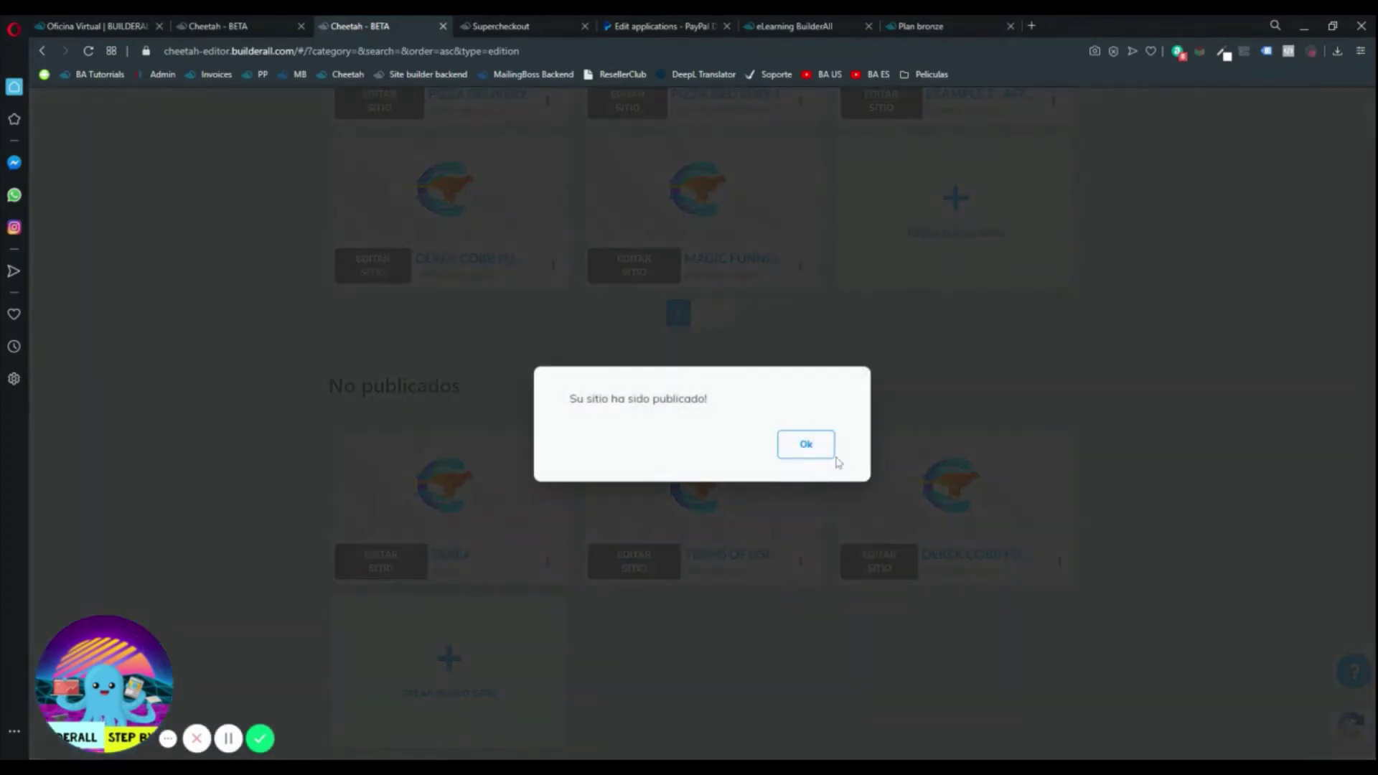
left_click(829, 453)
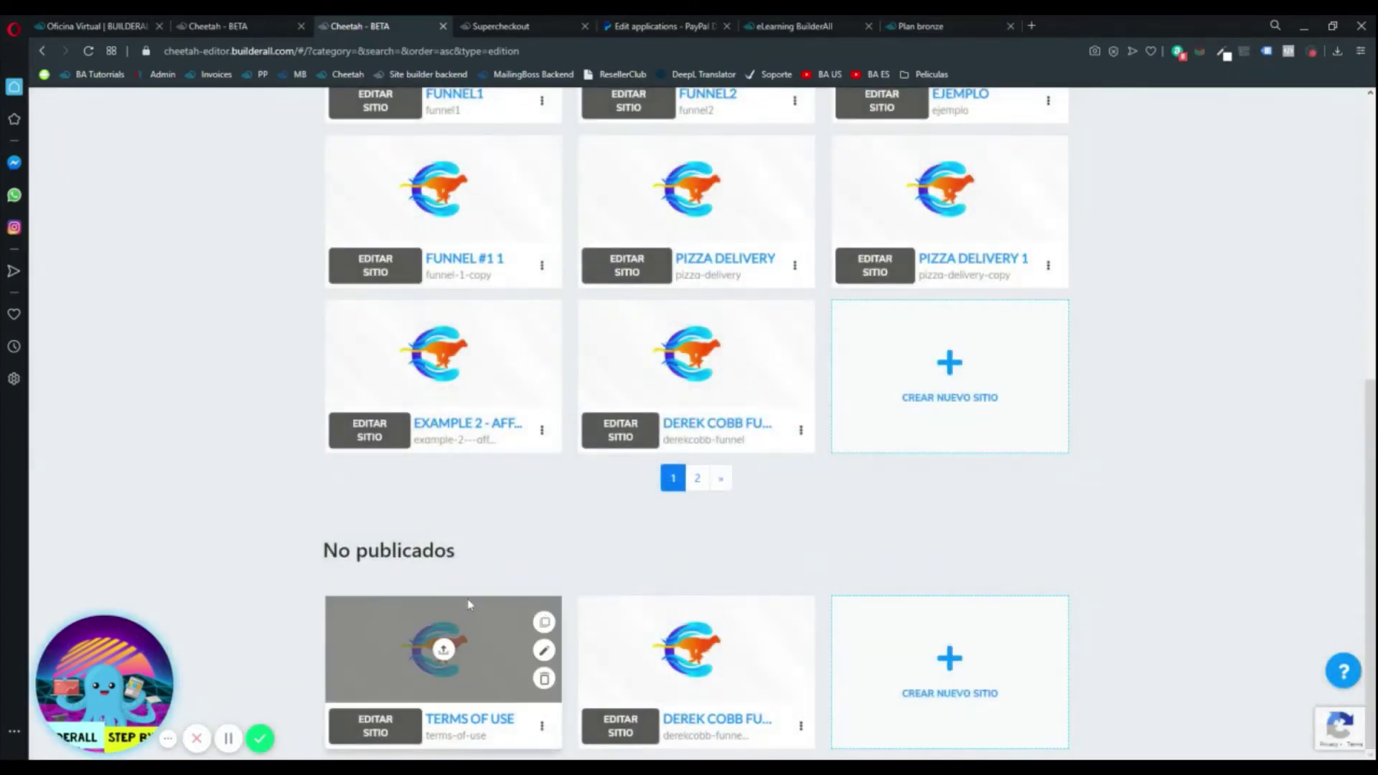
Open the Pagina + Curso site in the editor to view its pages
scroll(446, 646, "up", 6)
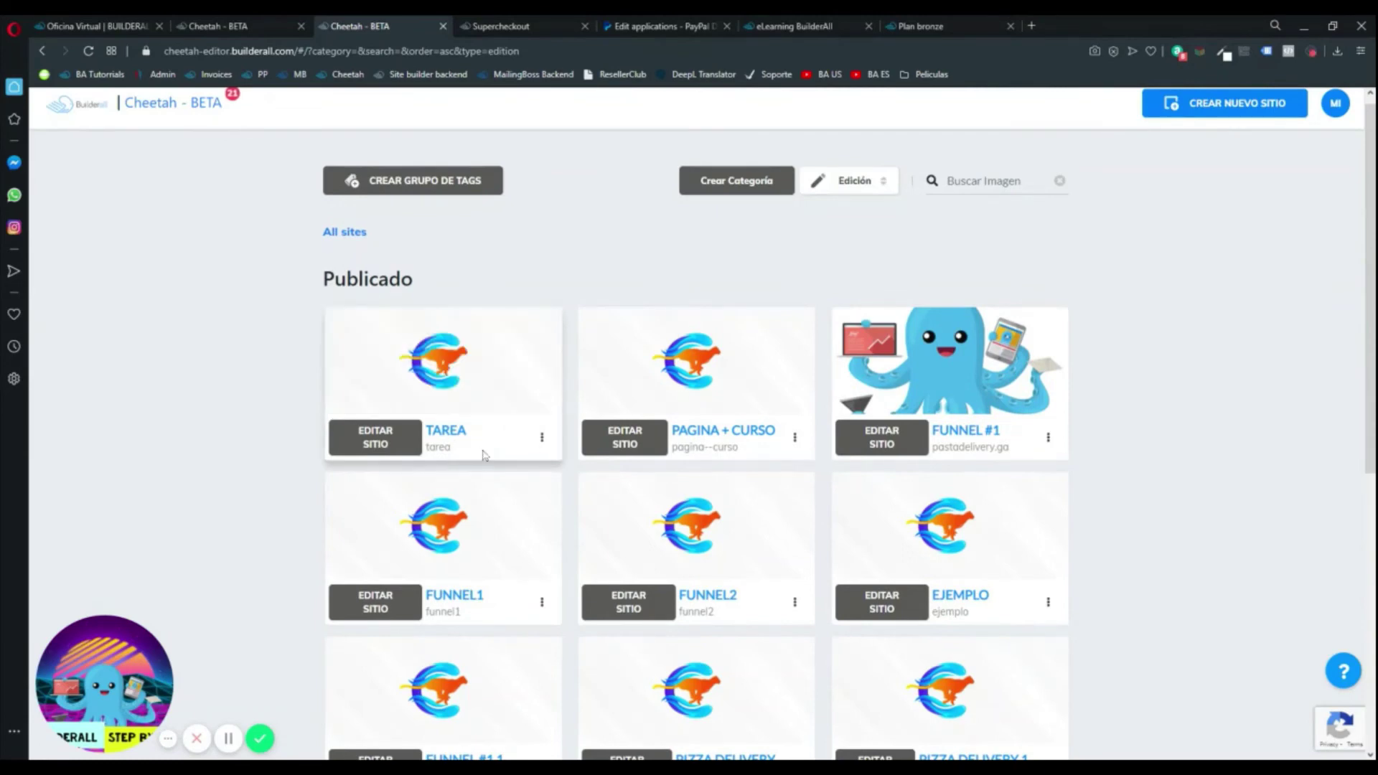
scroll(523, 462, "down", 7)
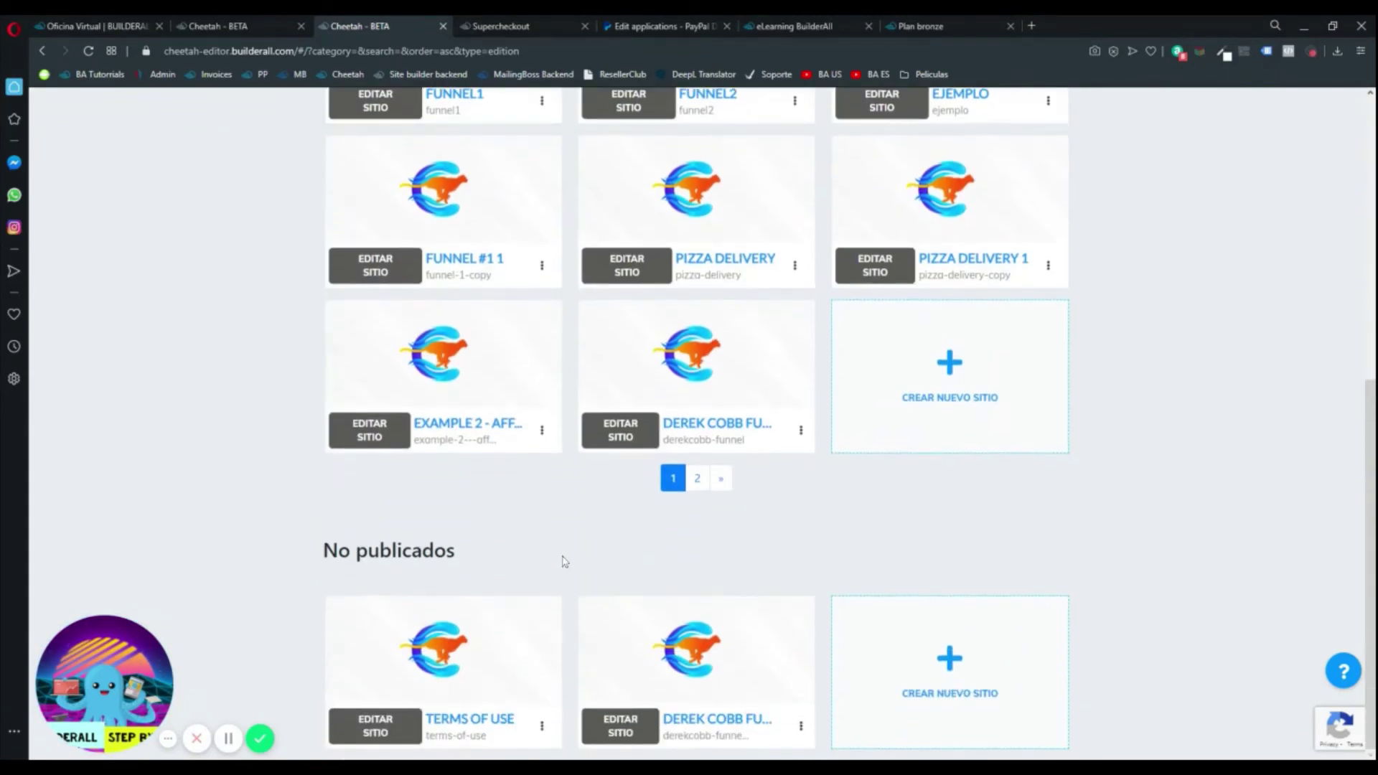
scroll(572, 617, "up", 7)
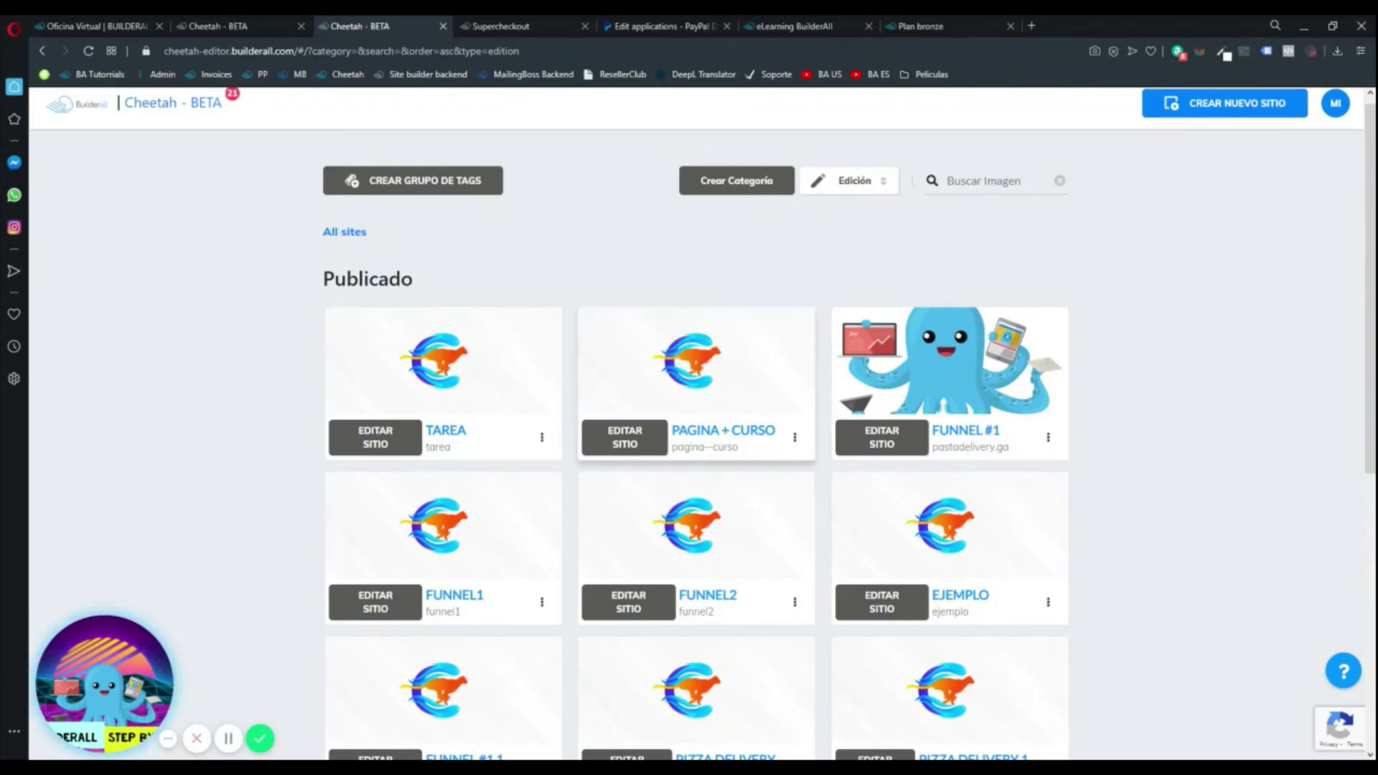
left_click(795, 437)
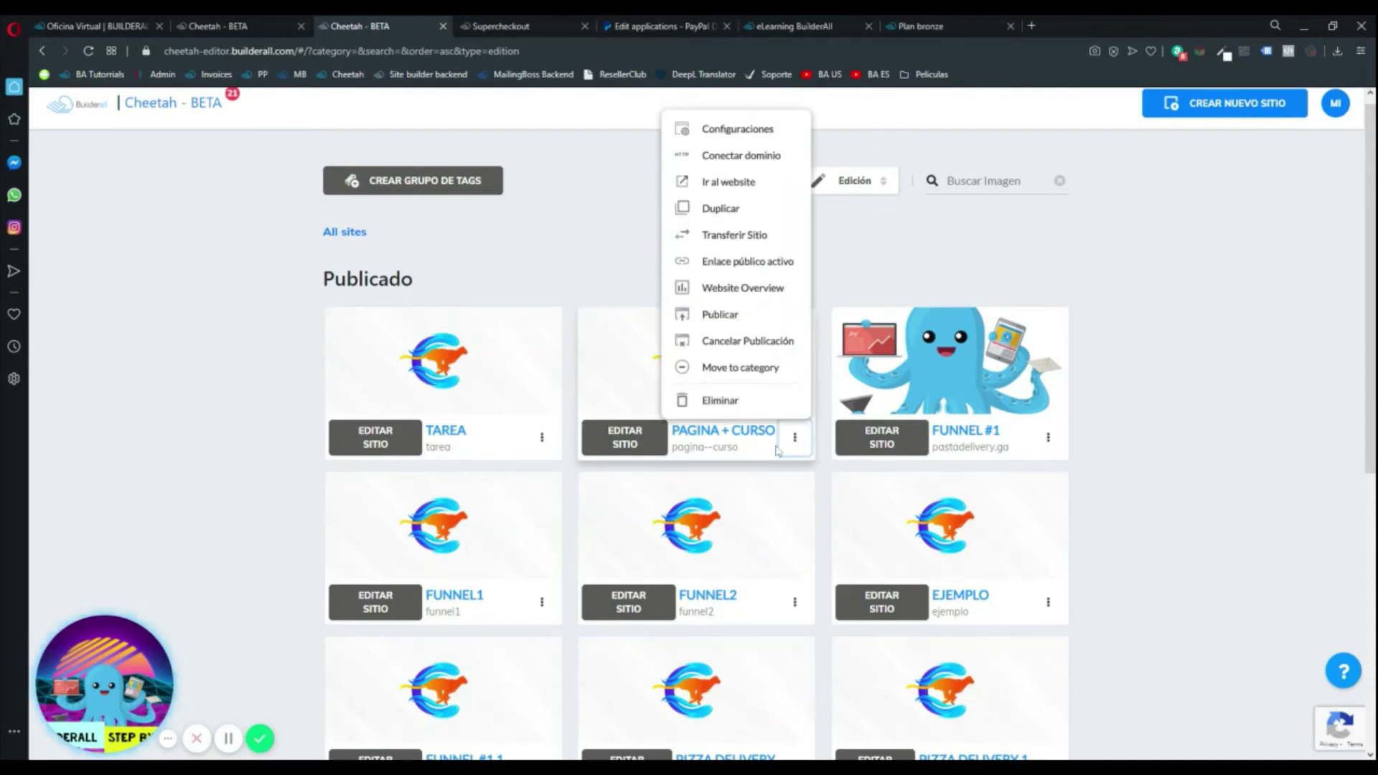
left_click(624, 437)
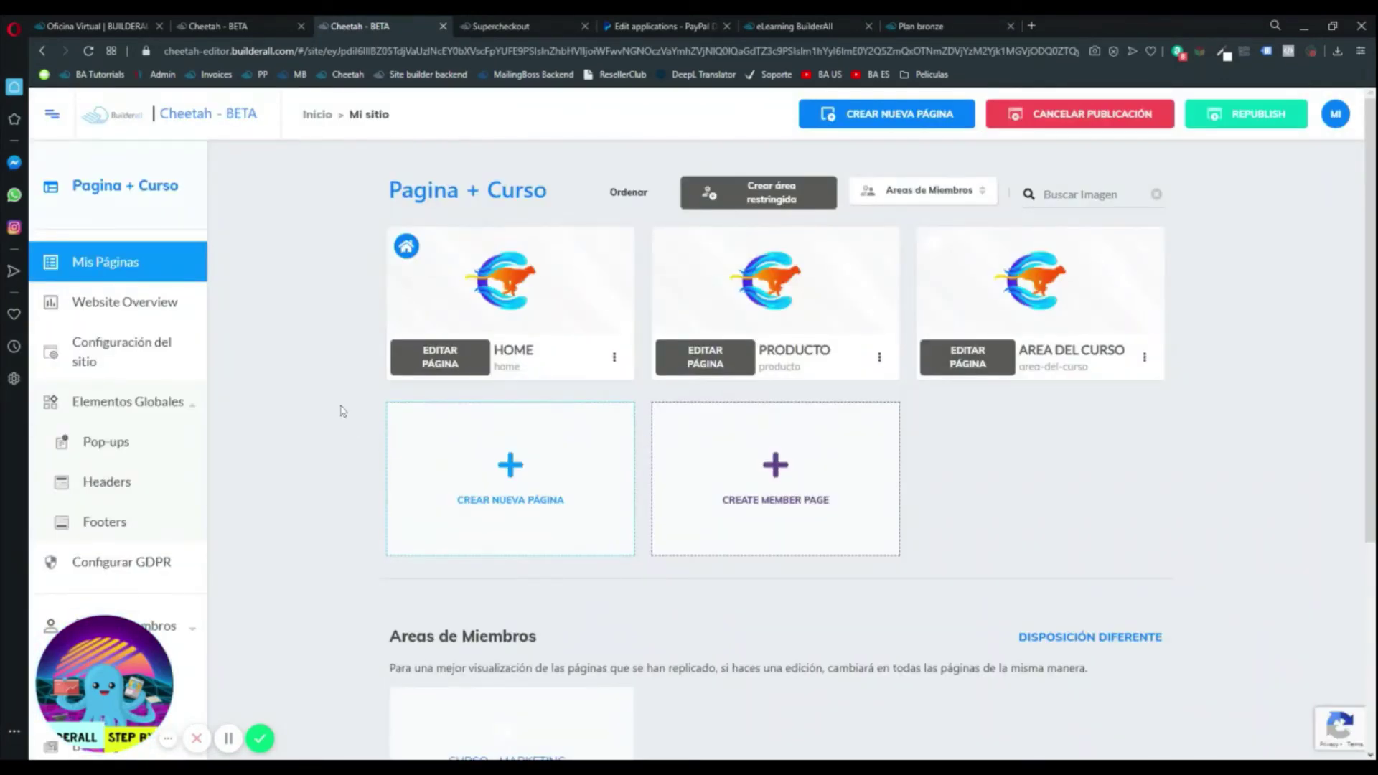
Give the Curso - Marketing members area a blue colour marker and save it
scroll(1169, 467, "down", 4)
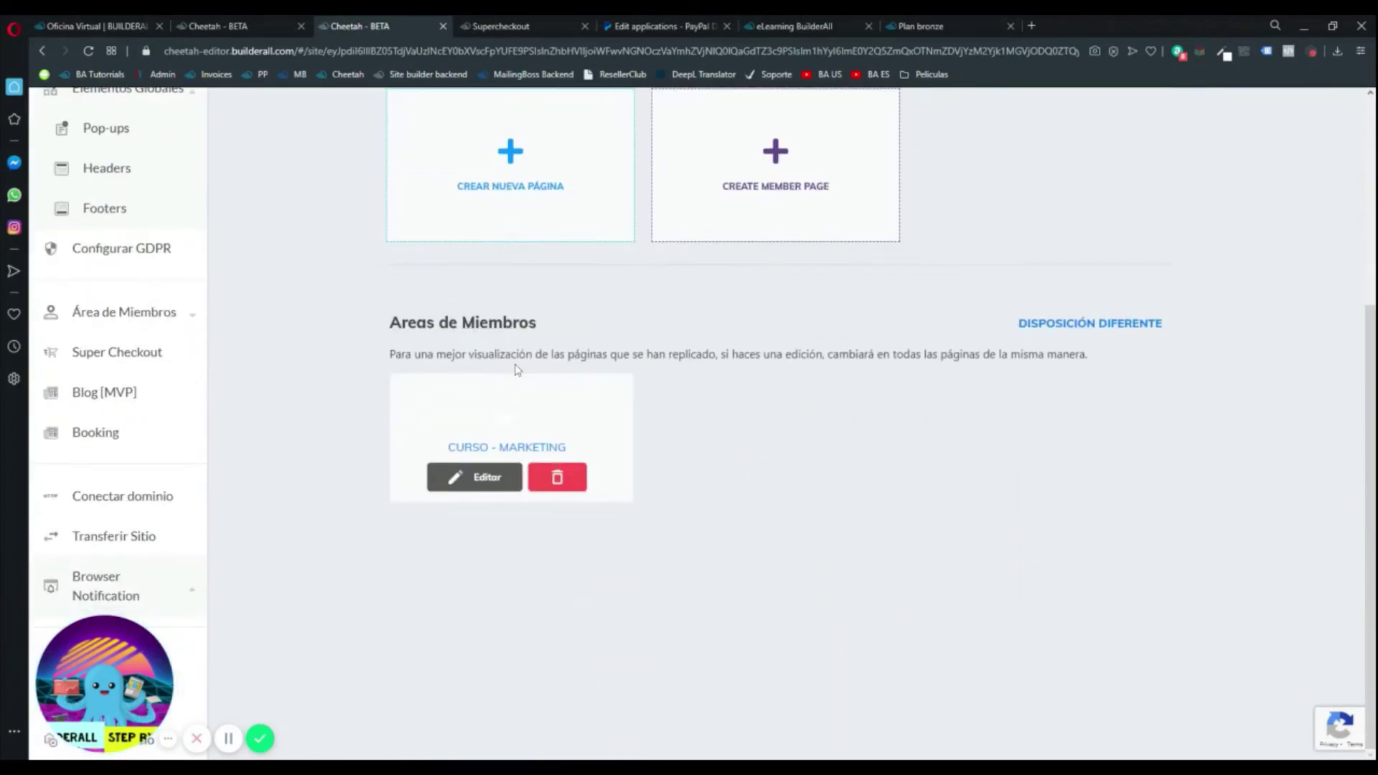
scroll(501, 517, "up", 4)
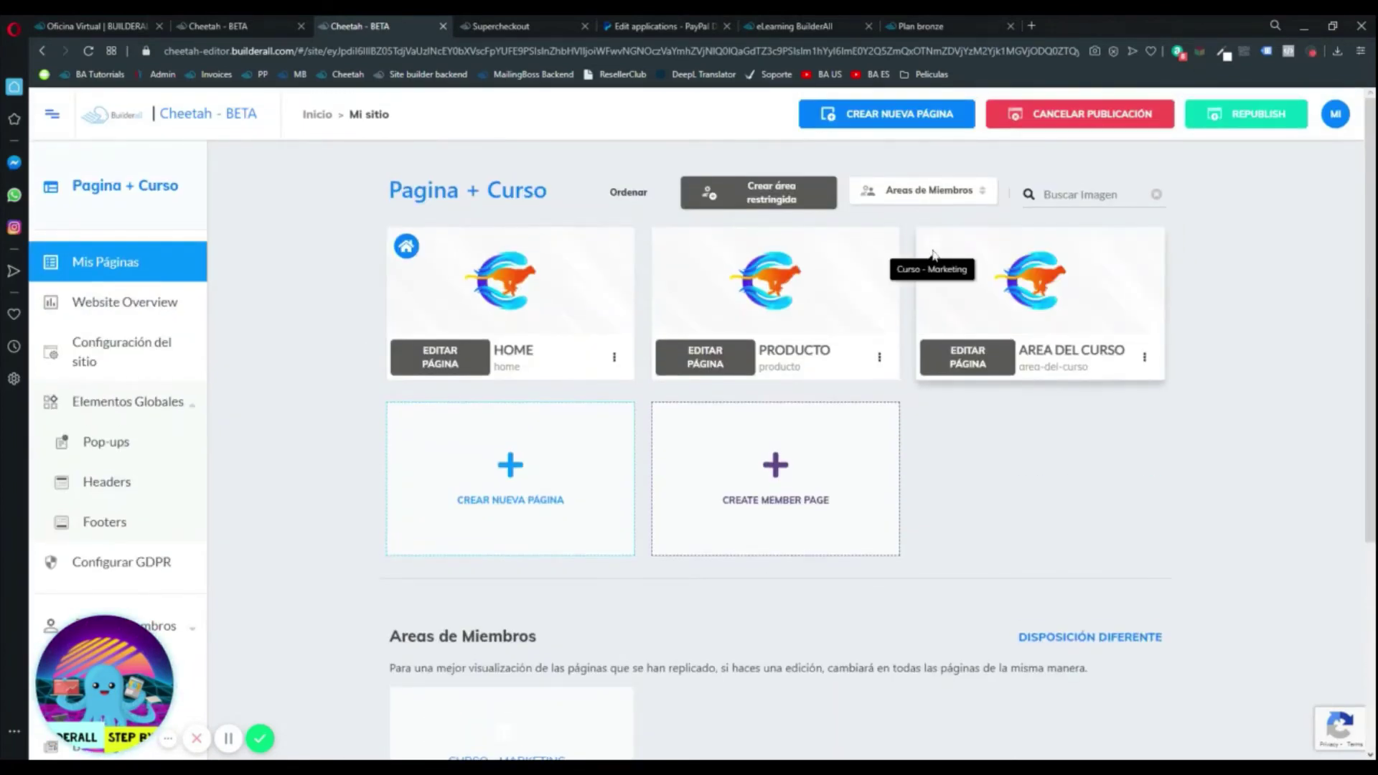
scroll(769, 566, "down", 4)
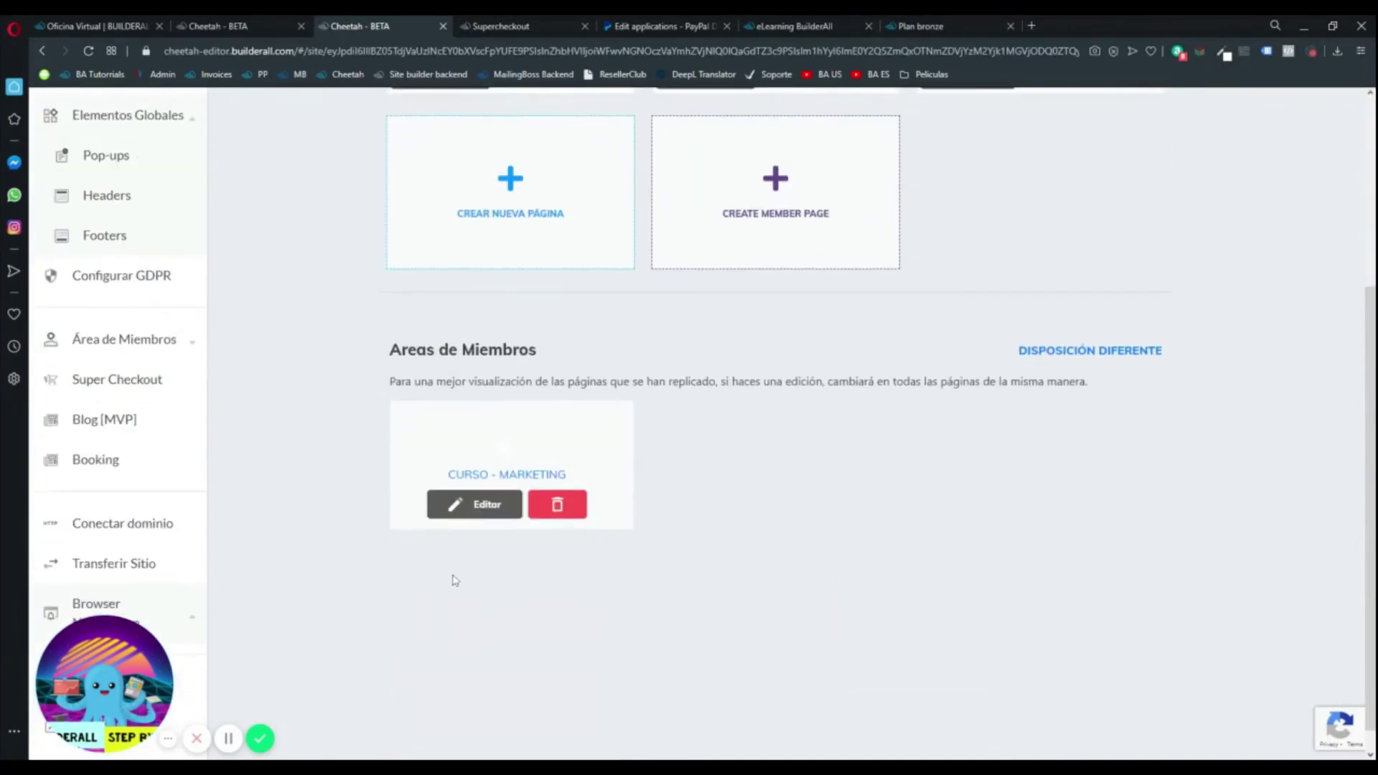
left_click(474, 505)
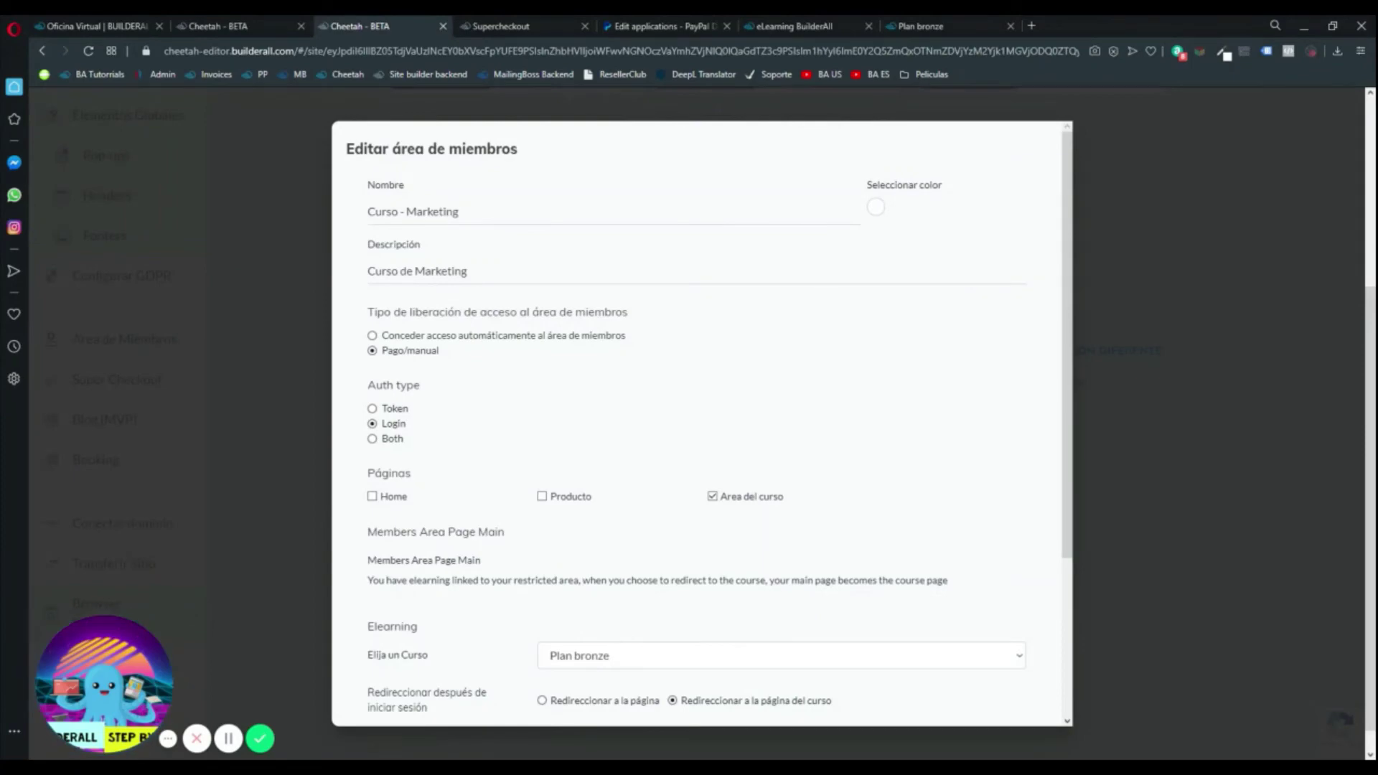
scroll(789, 538, "down", 4)
left_click(980, 700)
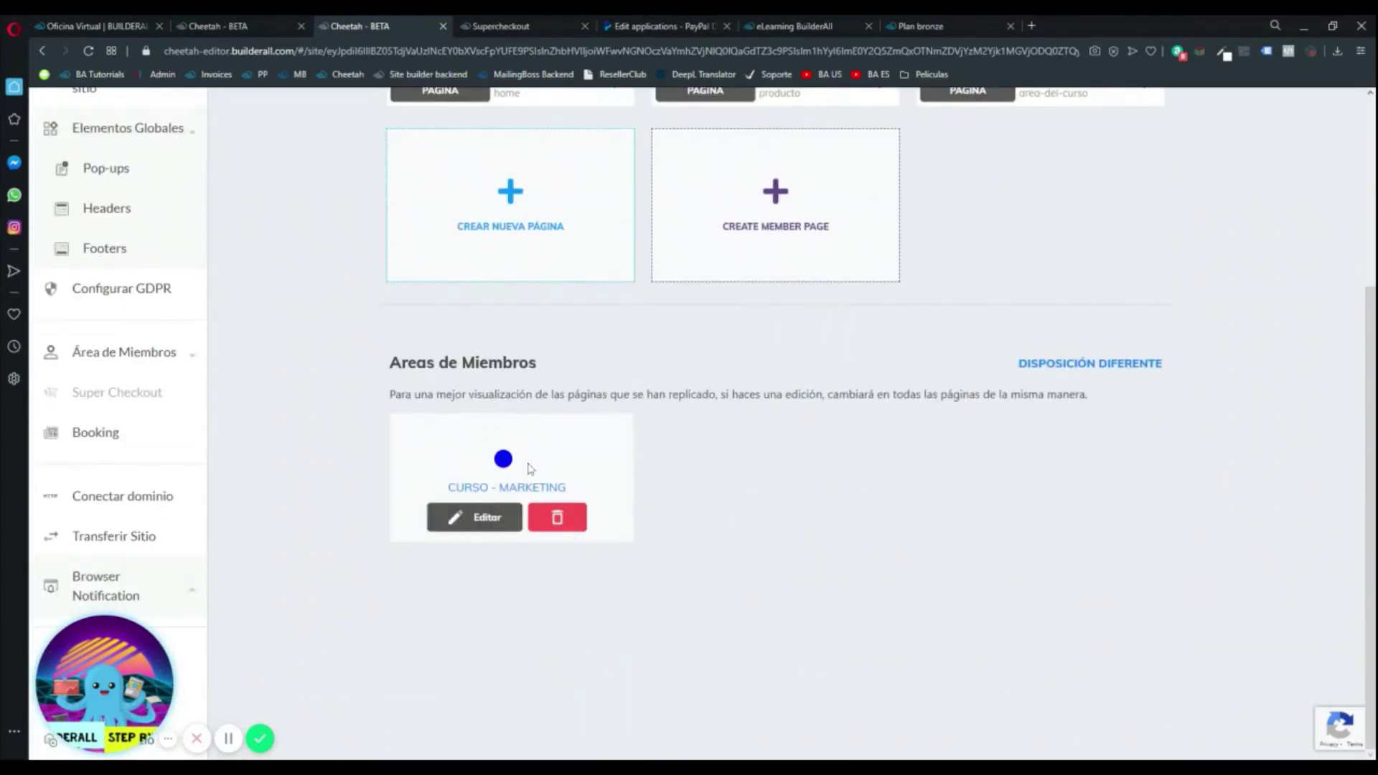
Go back to Supercheckout's Mis productos list showing the Curso - Marketing product
scroll(972, 415, "up", 4)
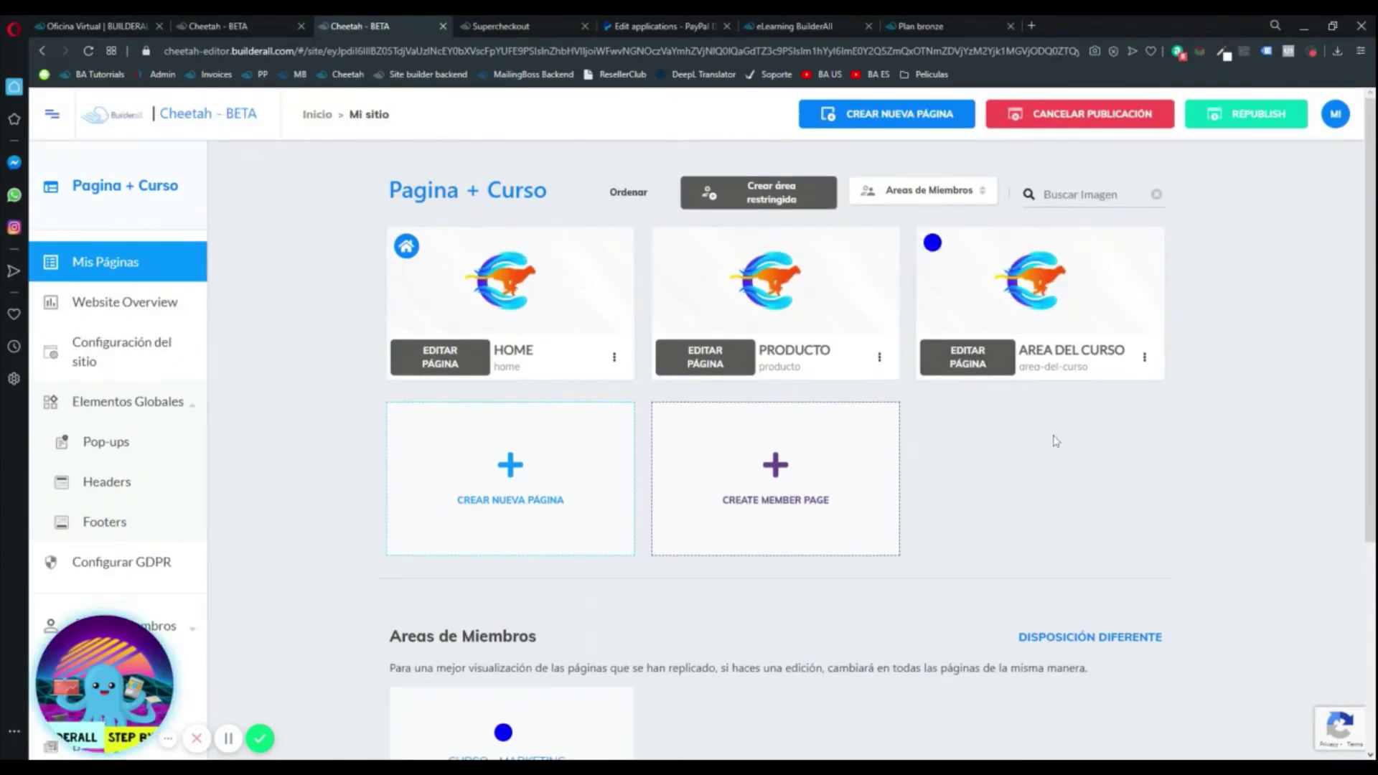
scroll(1055, 438, "down", 3)
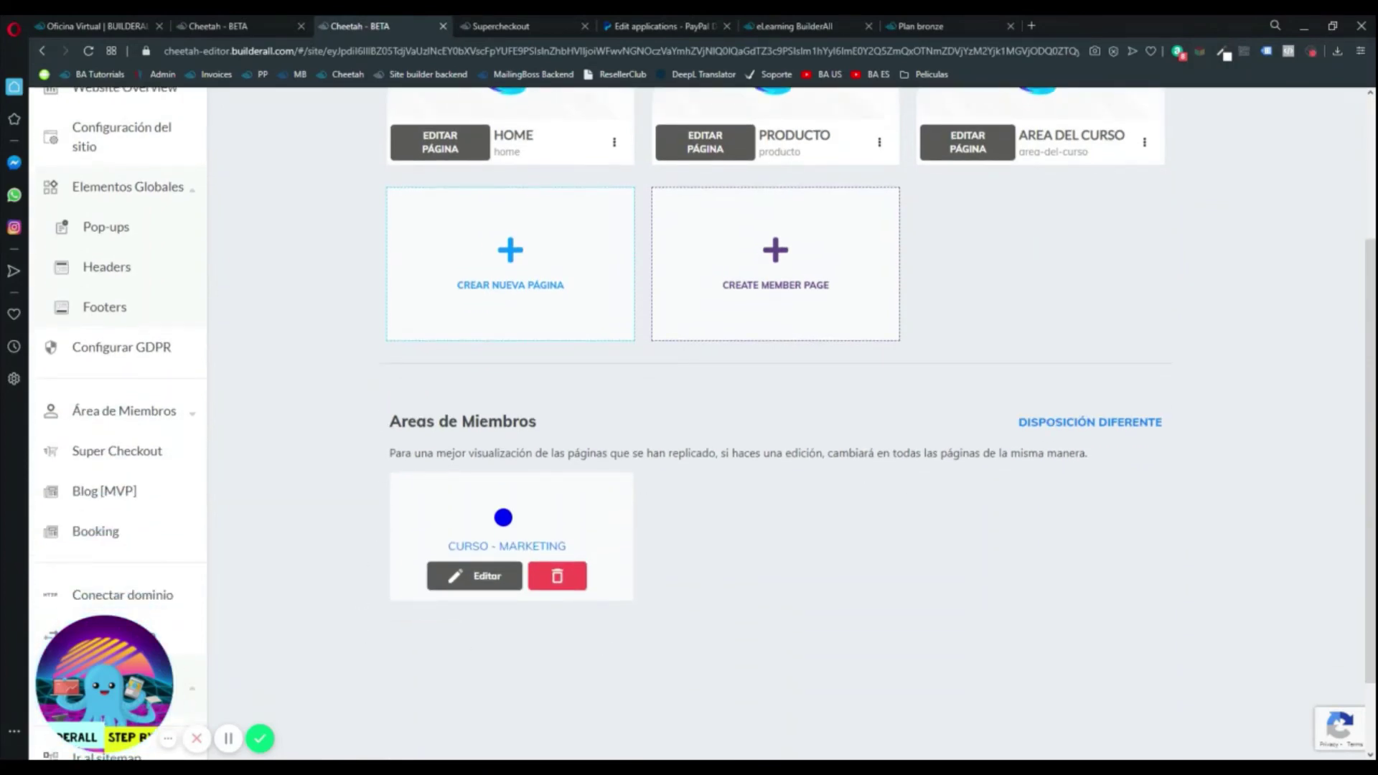
scroll(1082, 299, "up", 2)
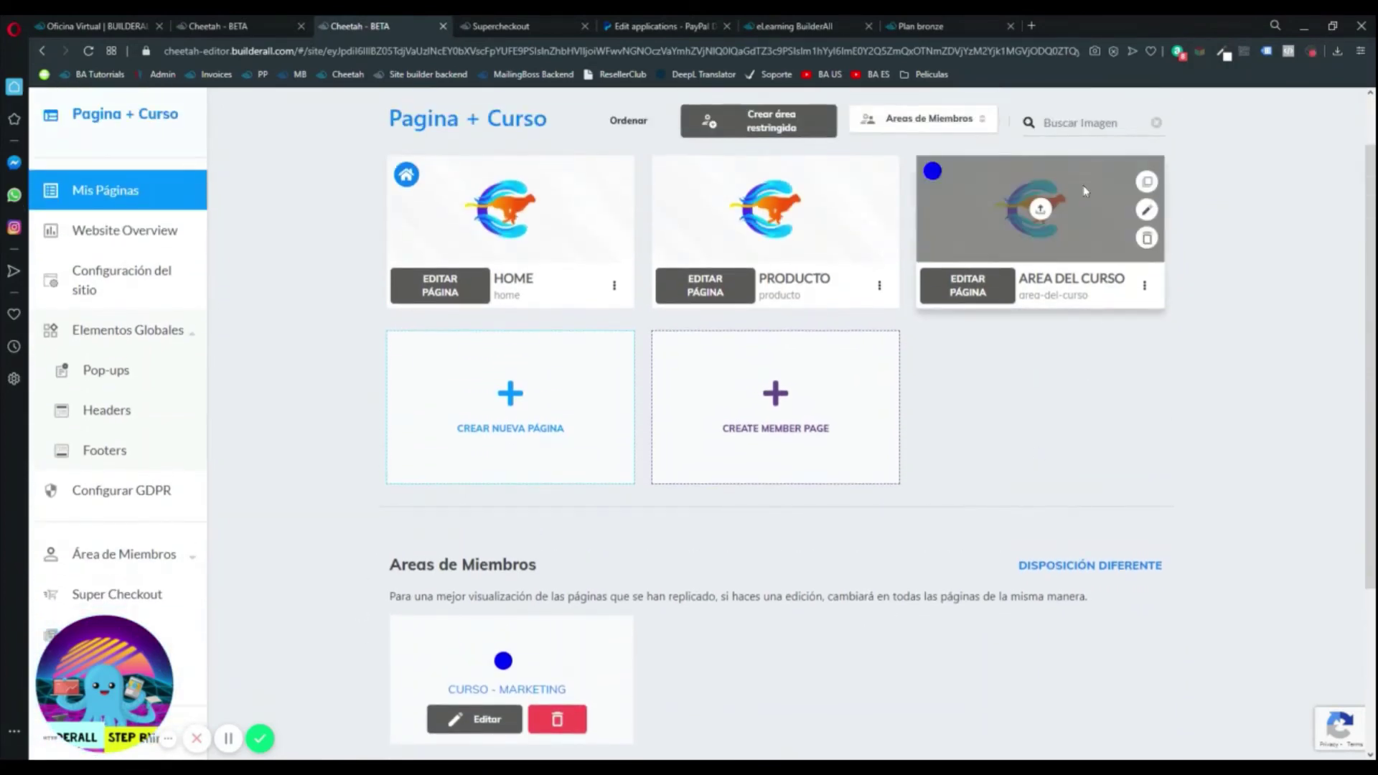
scroll(1064, 368, "down", 2)
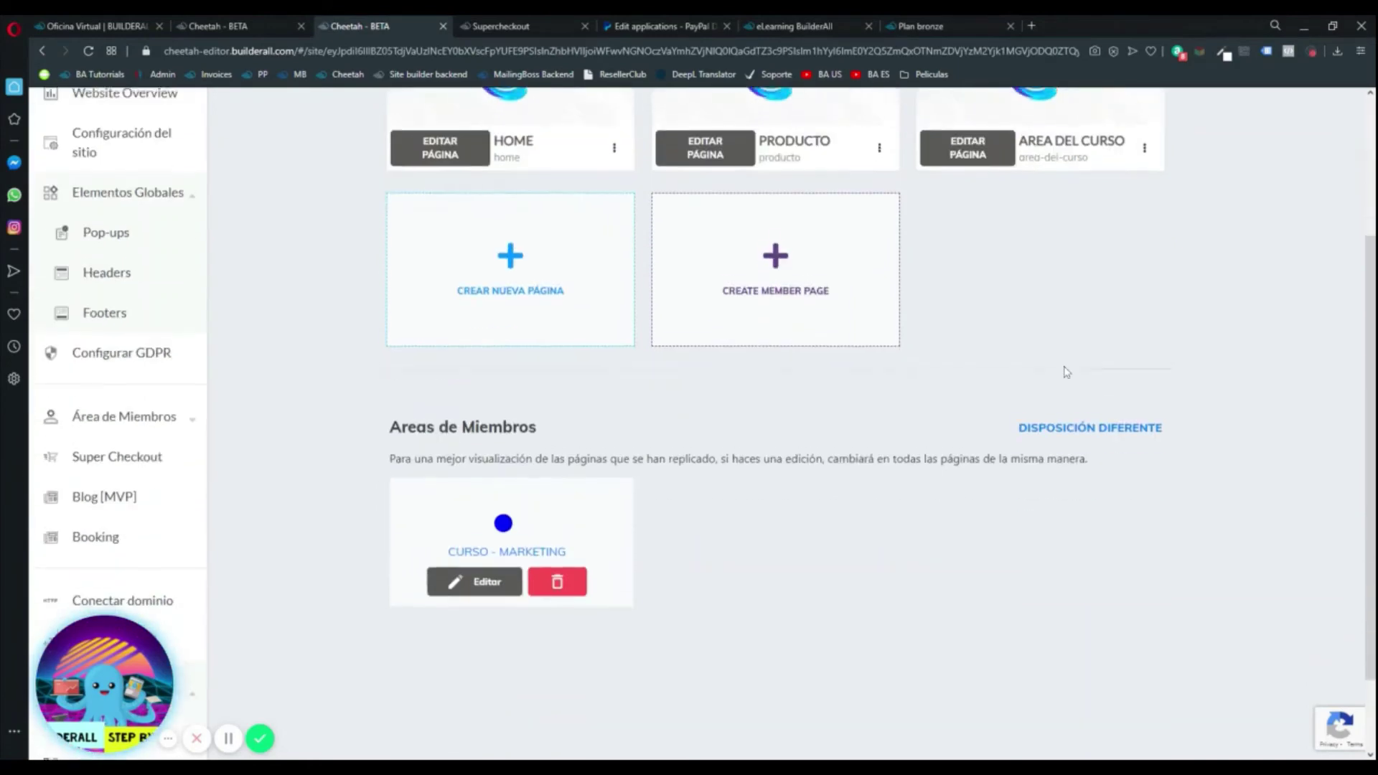
scroll(889, 438, "up", 1)
left_click(522, 23)
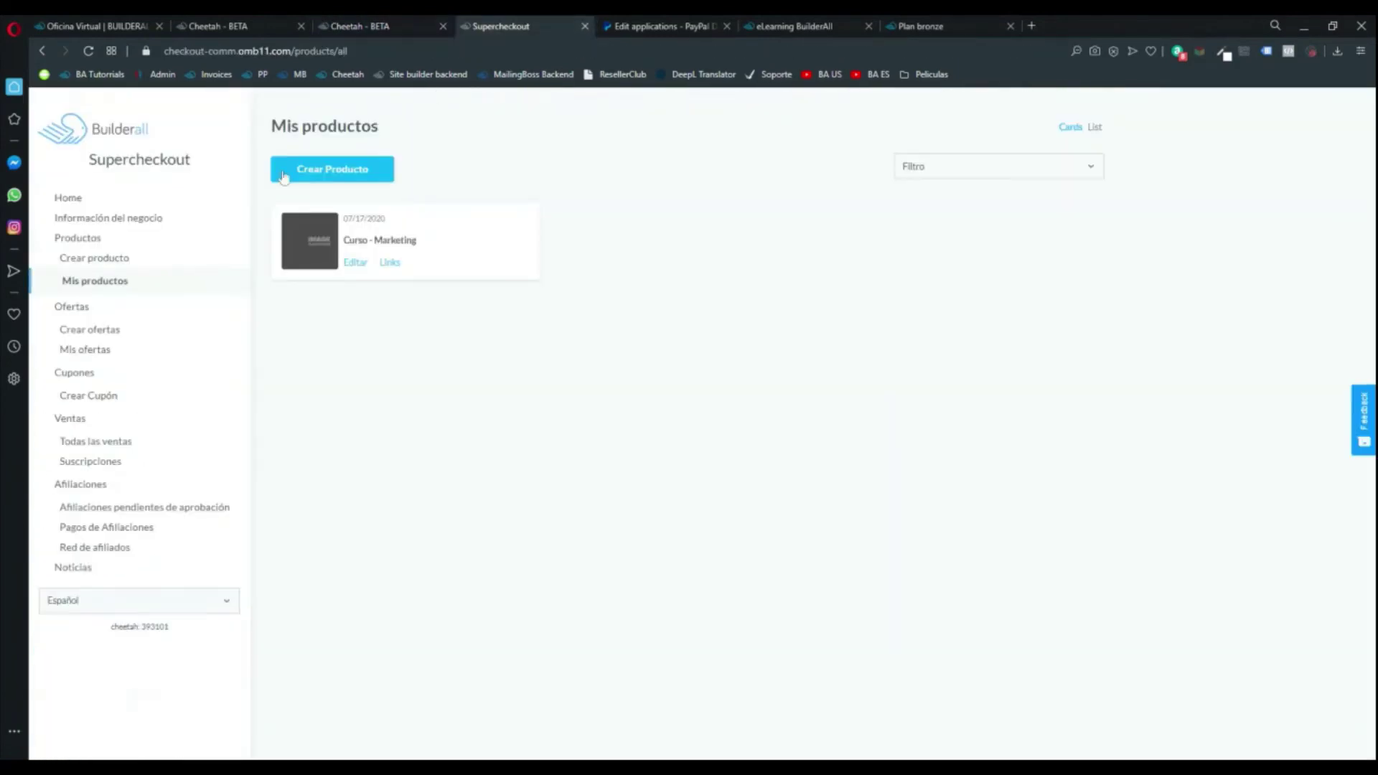
Give the Curso - Marketing product access to the Curso - Marketing restricted area and save it
left_click(349, 263)
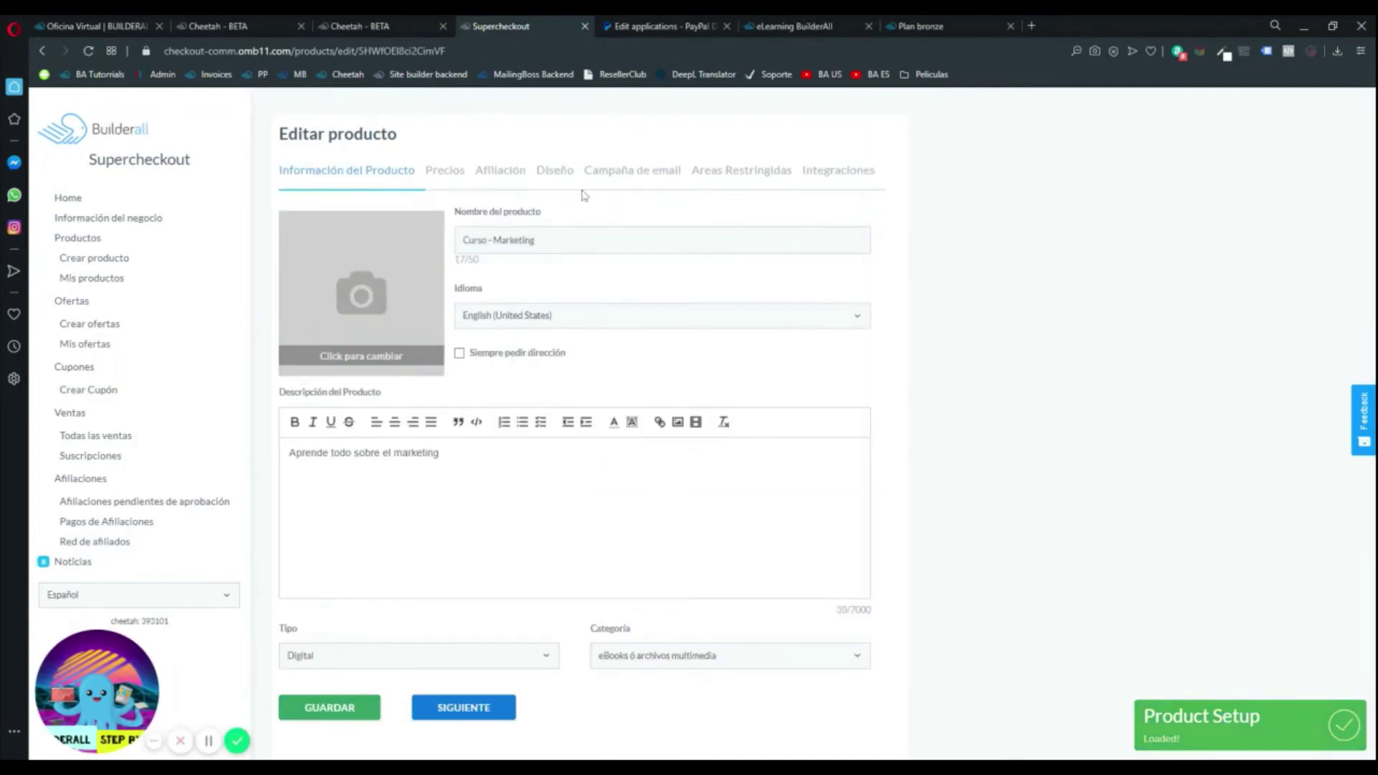
left_click(722, 175)
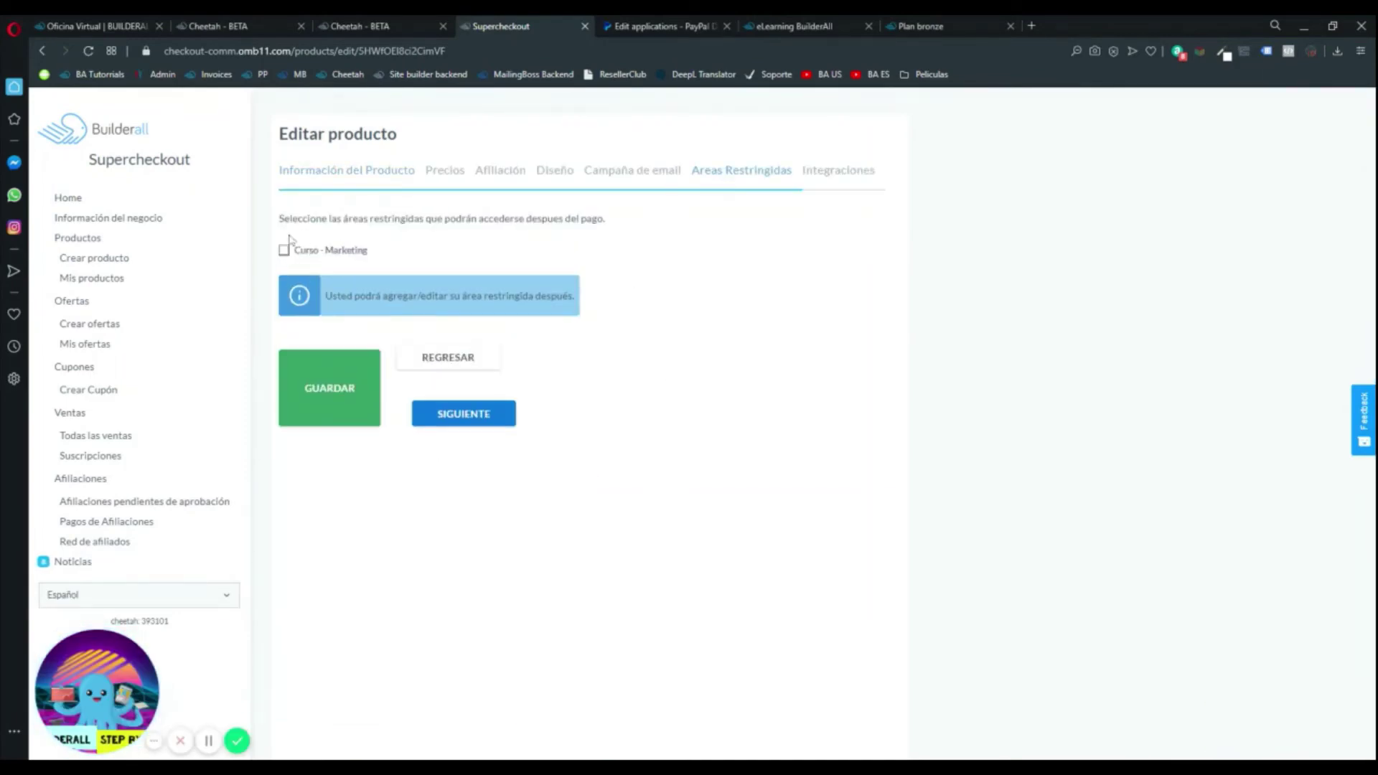
left_click(284, 251)
left_click(471, 421)
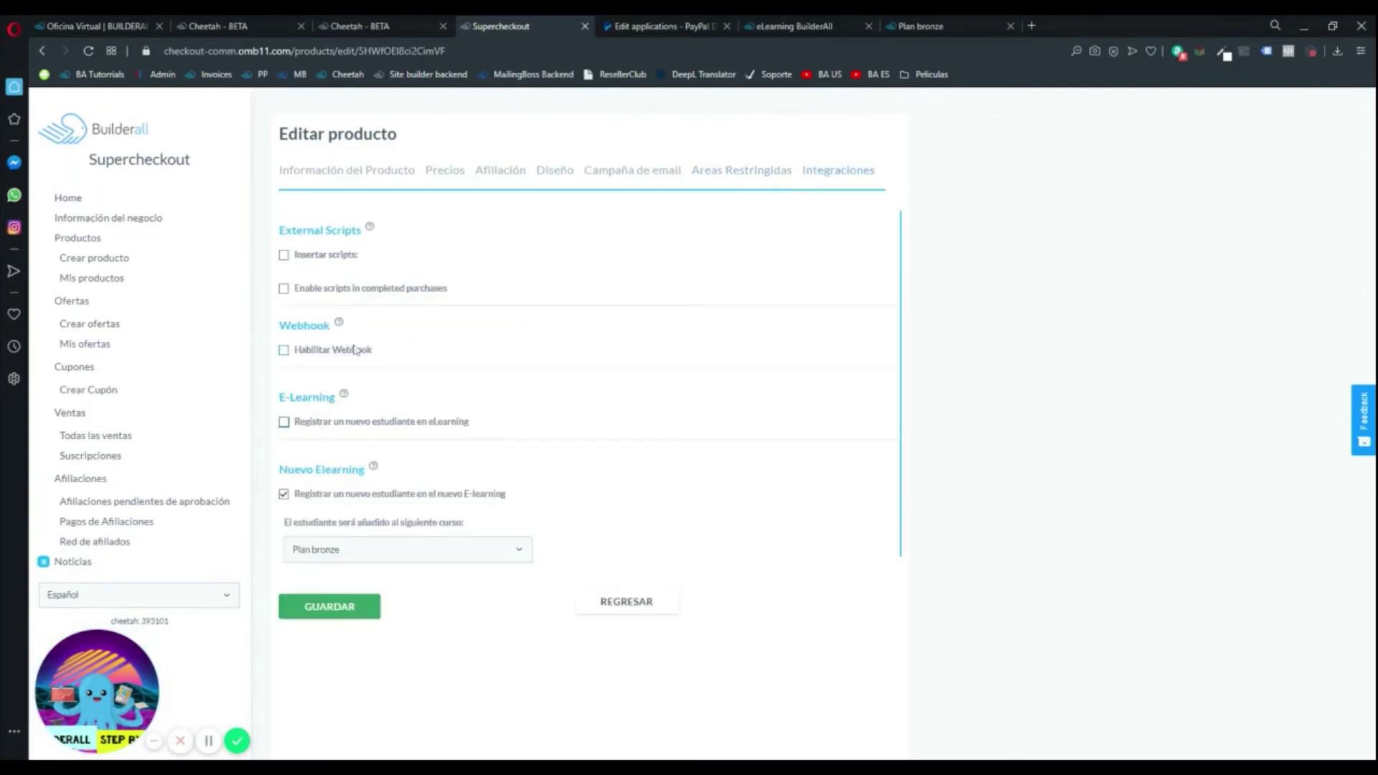
left_click(360, 606)
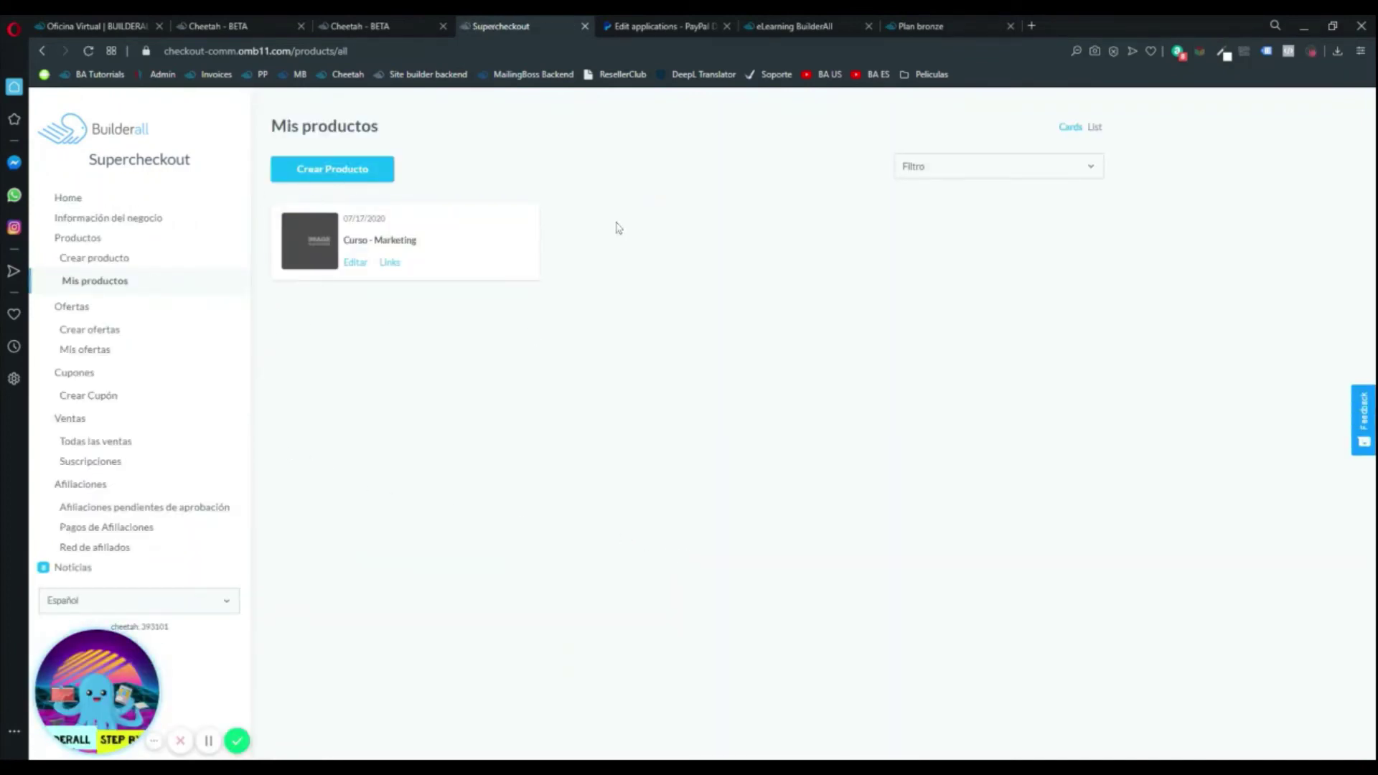
Copy the Curso - Marketing checkout URL from the links panel and return to the Cheetah pages list
left_click(392, 266)
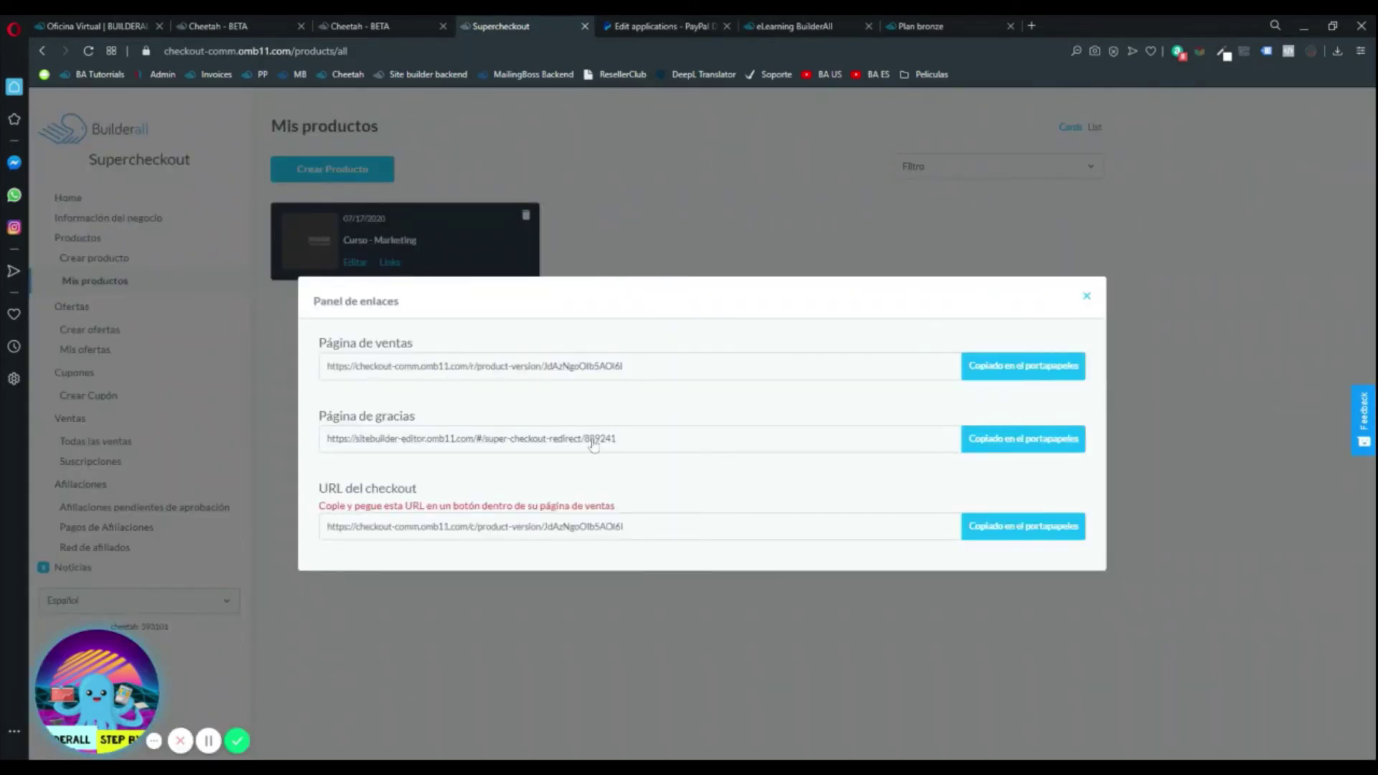
left_click_drag(594, 444, 316, 445)
left_click(316, 446)
left_click_drag(606, 542, 378, 542)
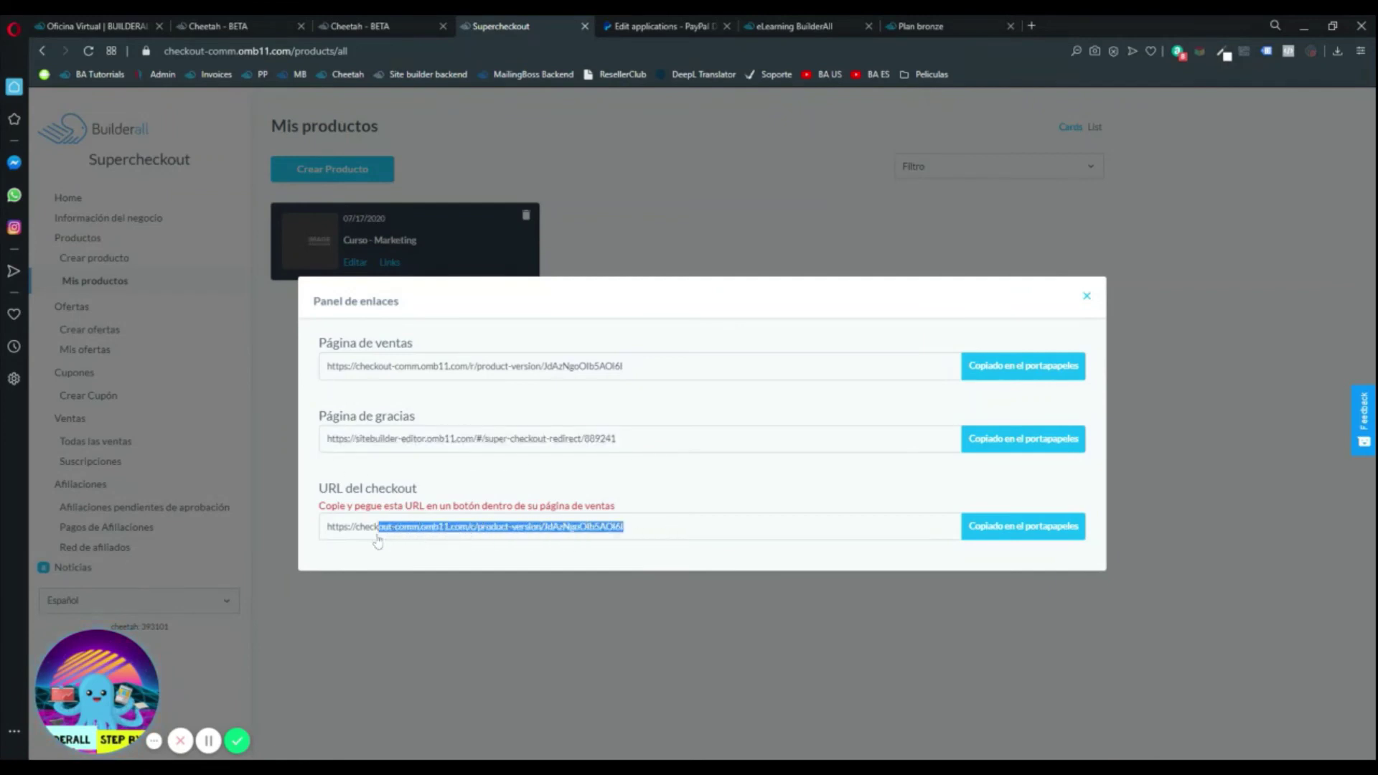
left_click(631, 527)
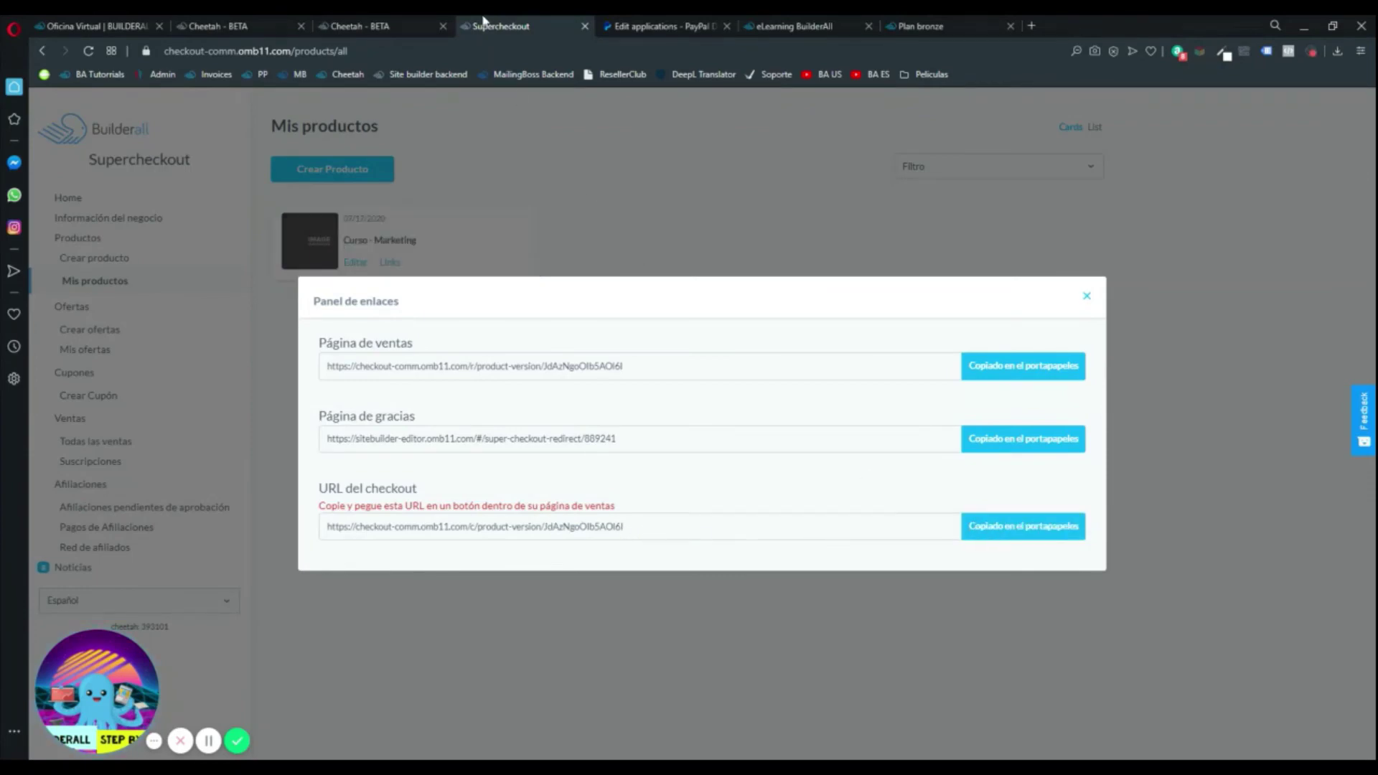
left_click(359, 26)
scroll(861, 402, "up", 1)
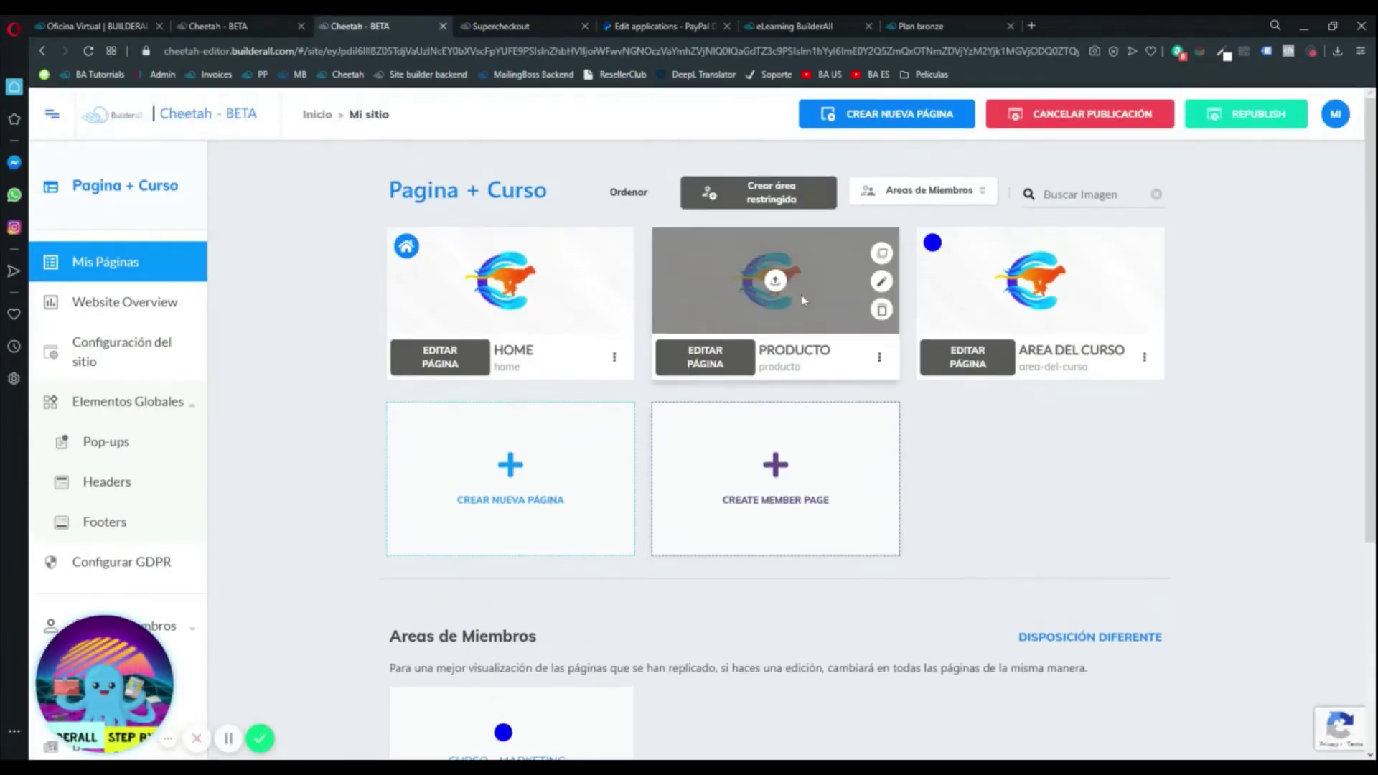
On the PRODUCTO page, open the Comprar button's link settings with an empty URL field
left_click(725, 361)
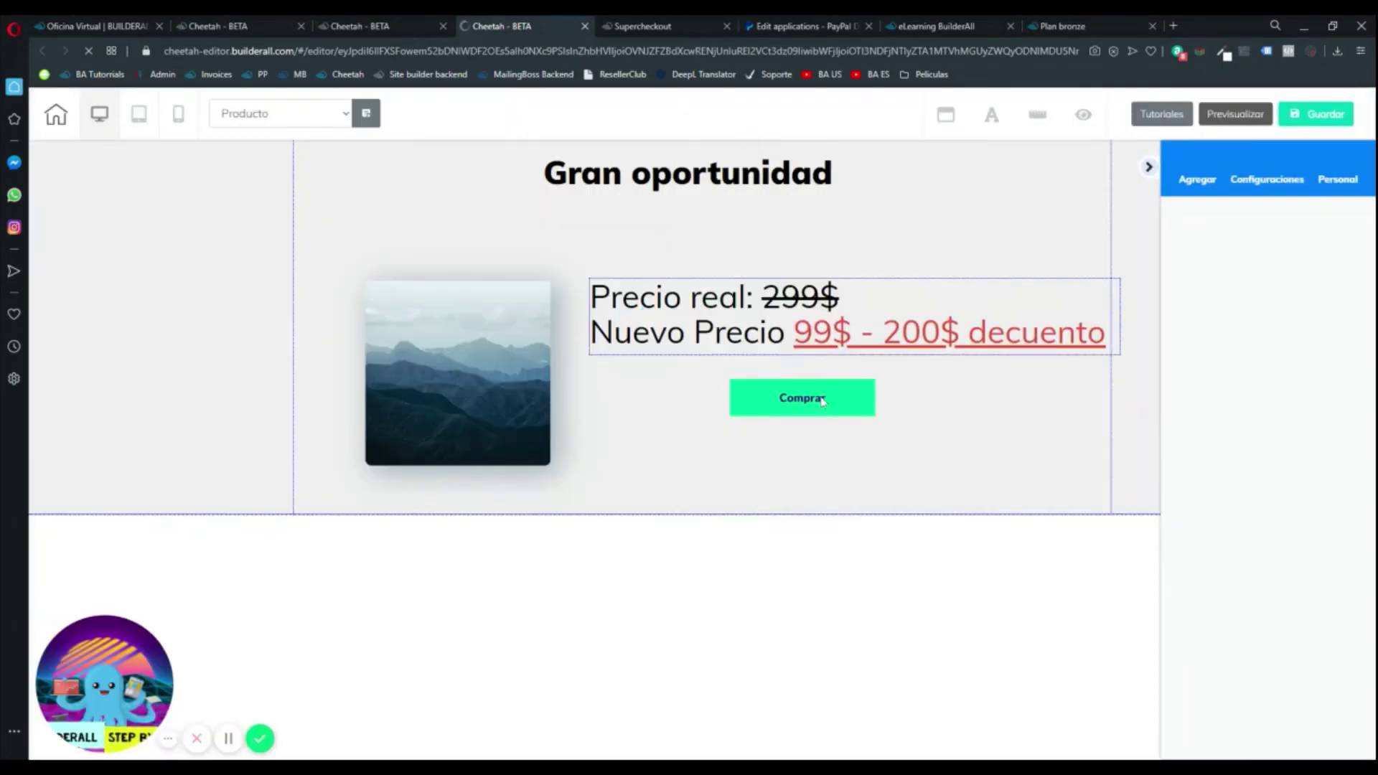
left_click(823, 400)
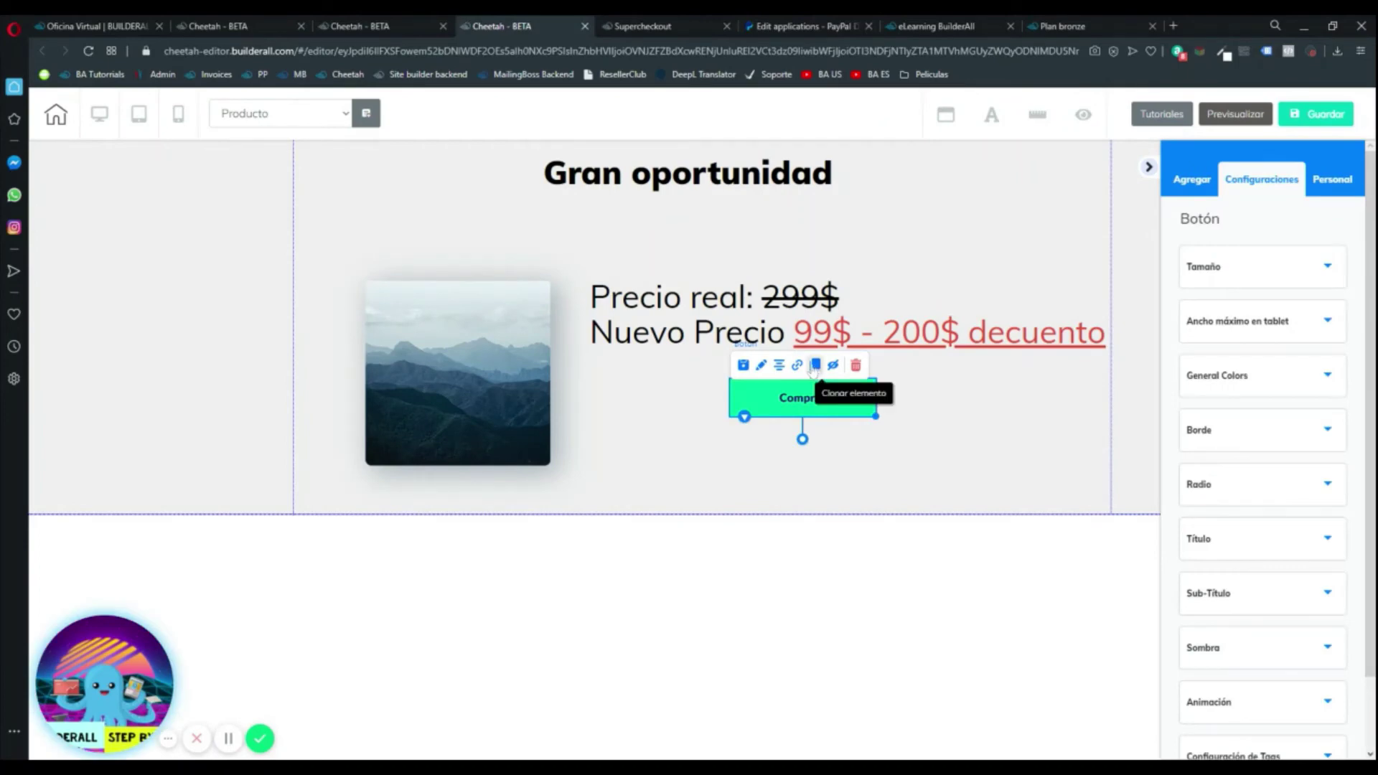
left_click(803, 367)
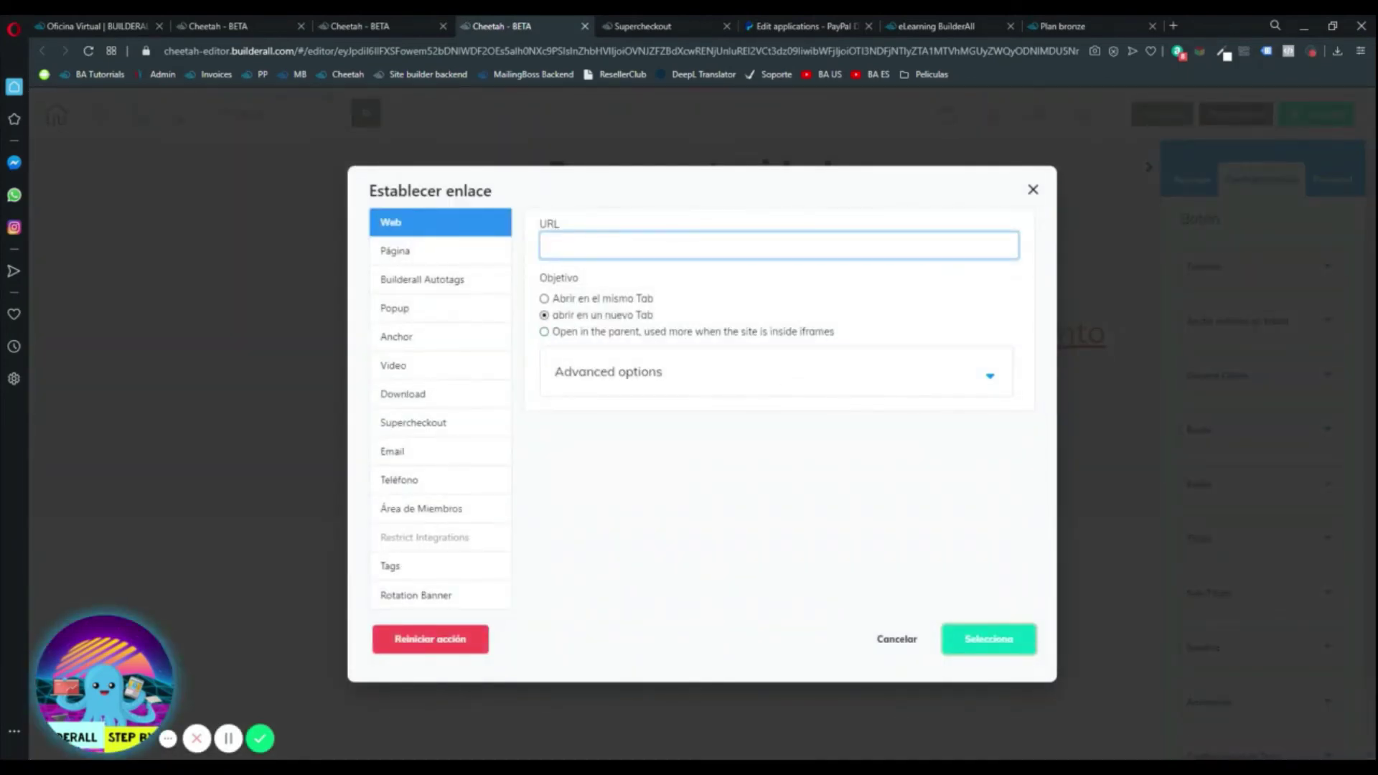
type("https://checkout-comm.omb11.com/c/product-version/ldAzNgoOlb5AOl6l")
left_click_drag(934, 247, 549, 246)
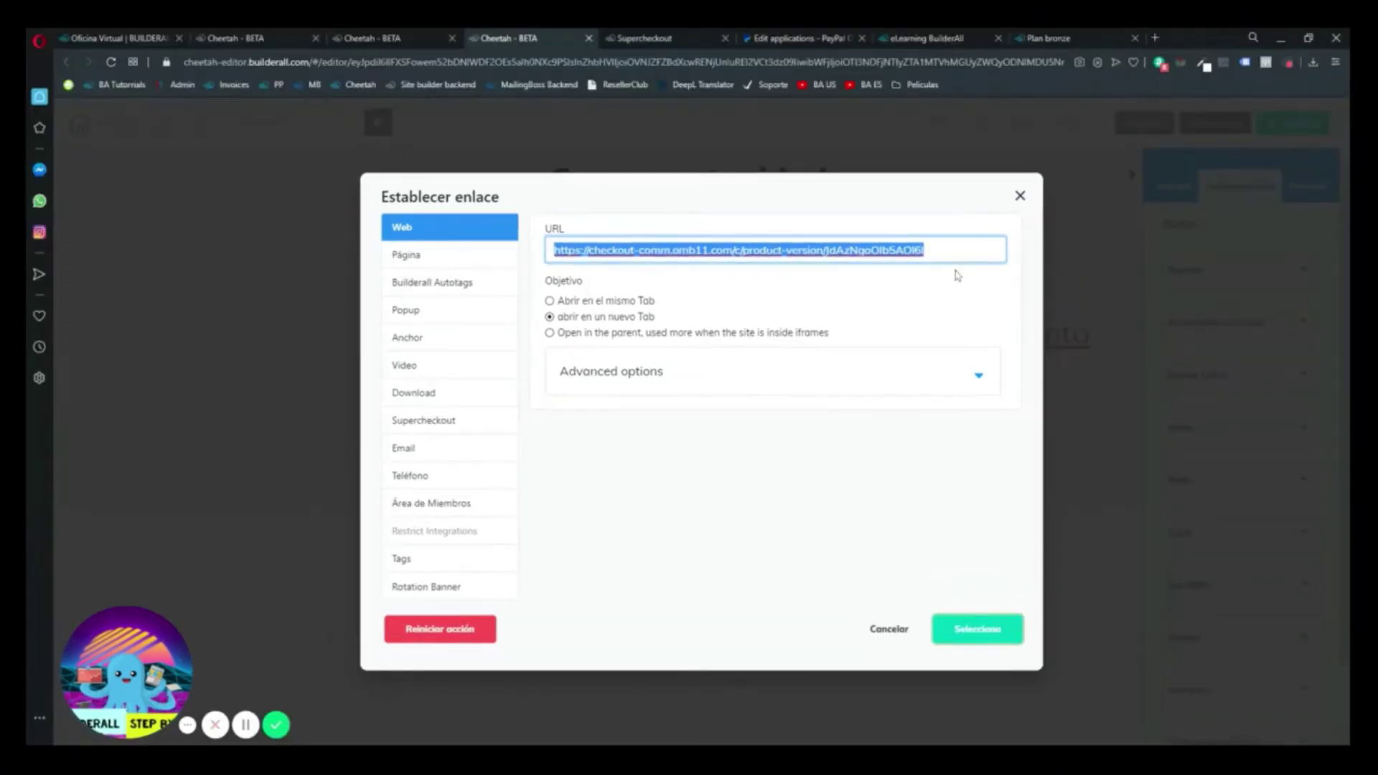
key("BackSpace")
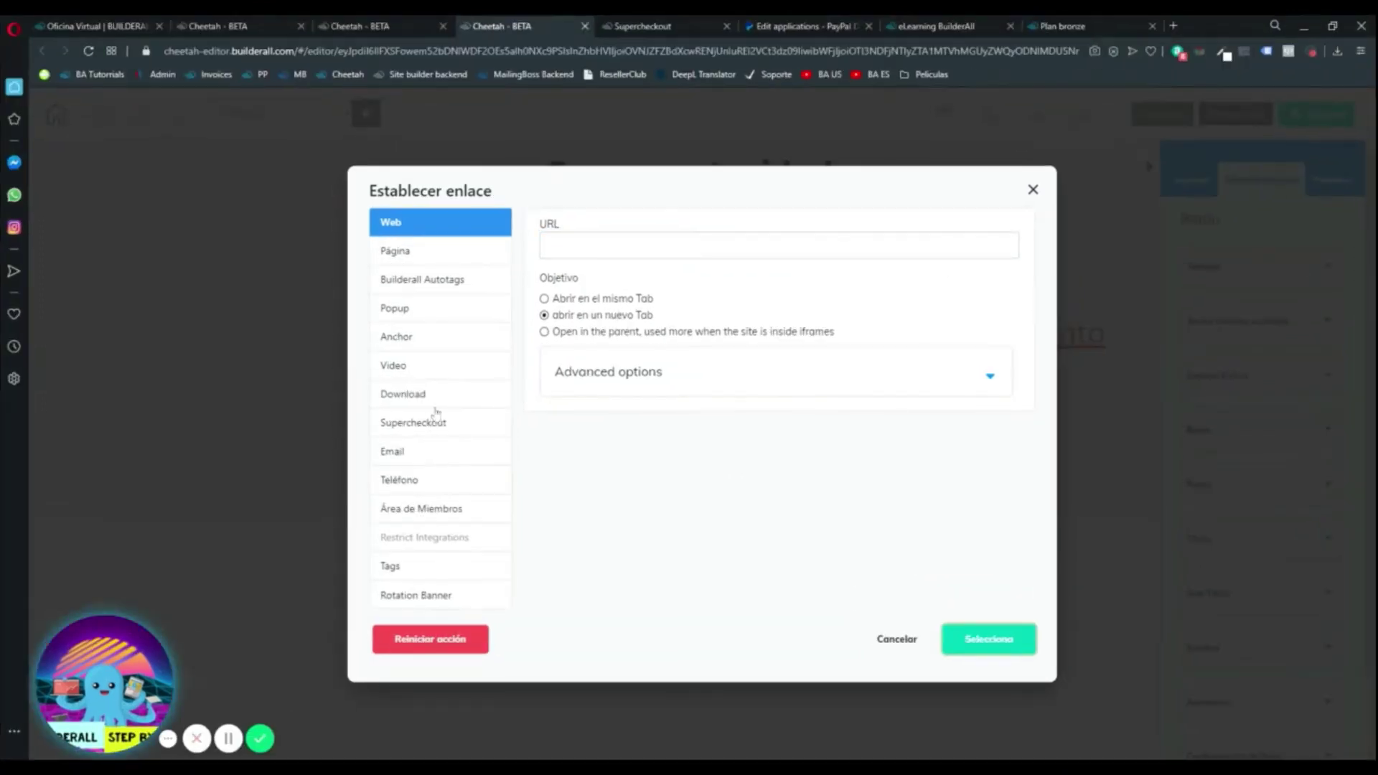
Link Comprar to the Supercheckout product Curso - Marketing, priced 99.99 USD
left_click(439, 420)
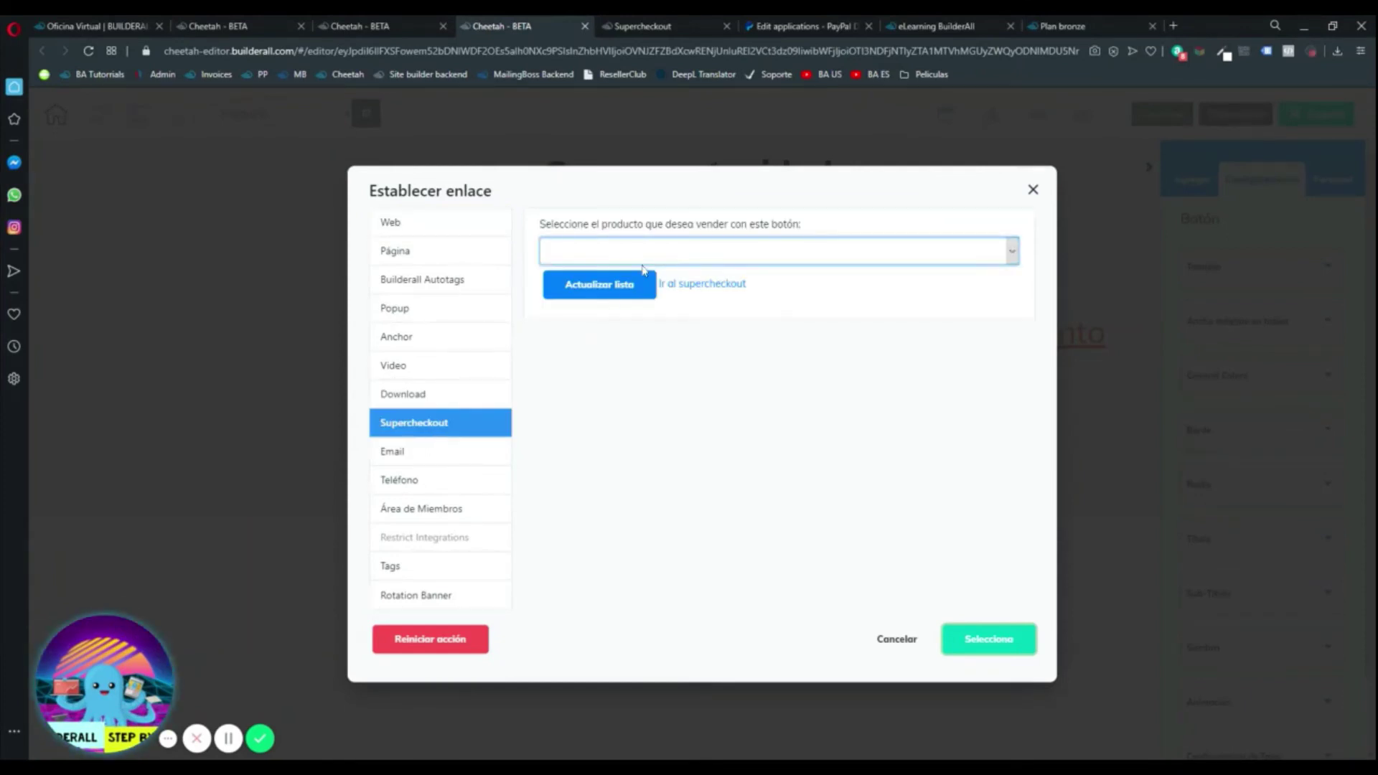
left_click(601, 294)
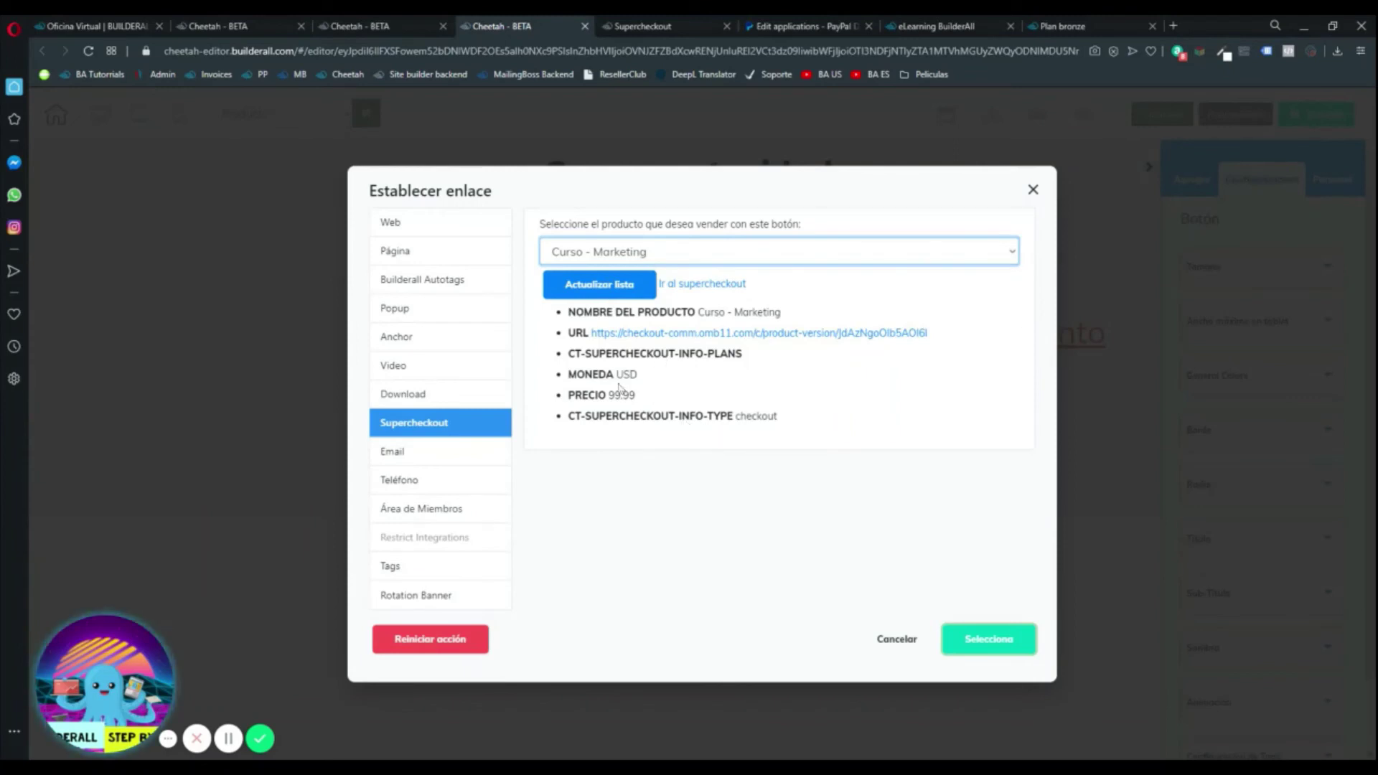
left_click_drag(607, 396, 645, 393)
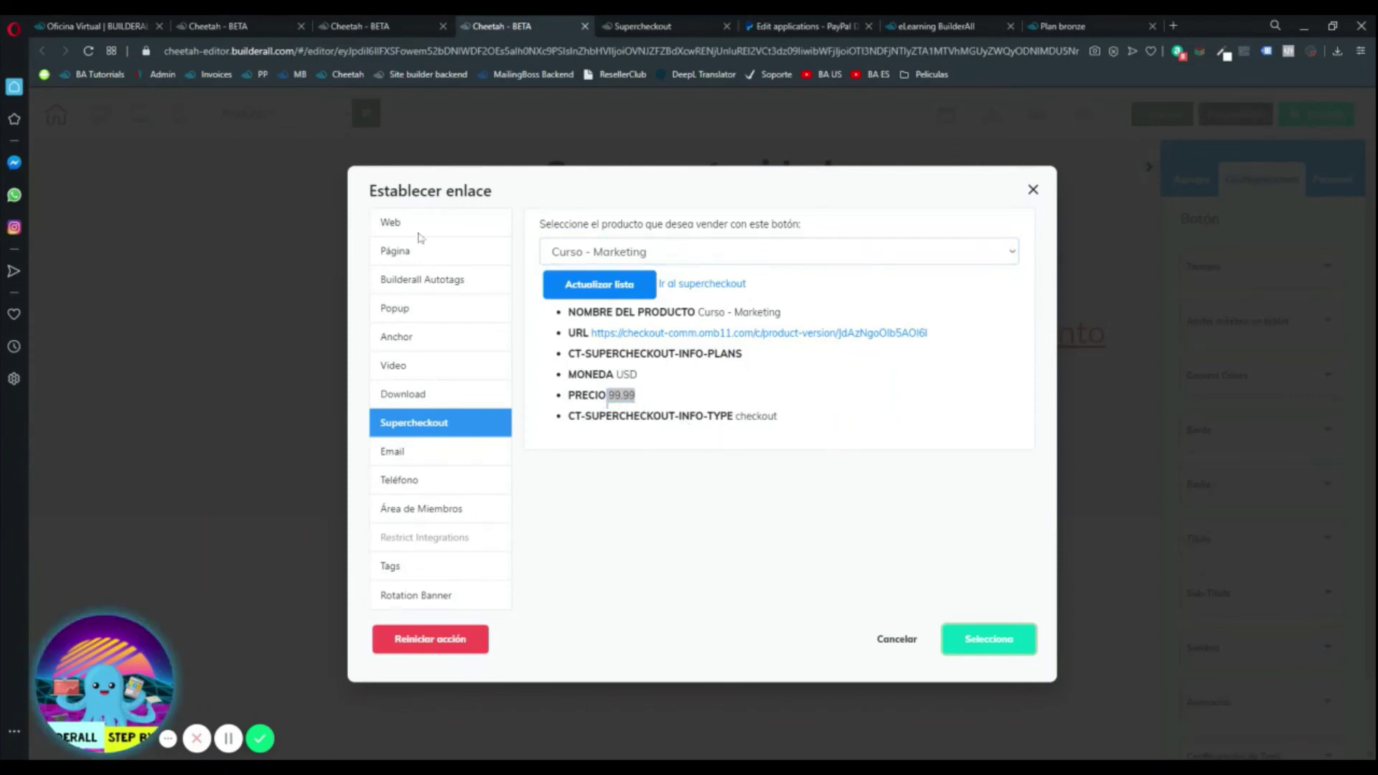
left_click(678, 420)
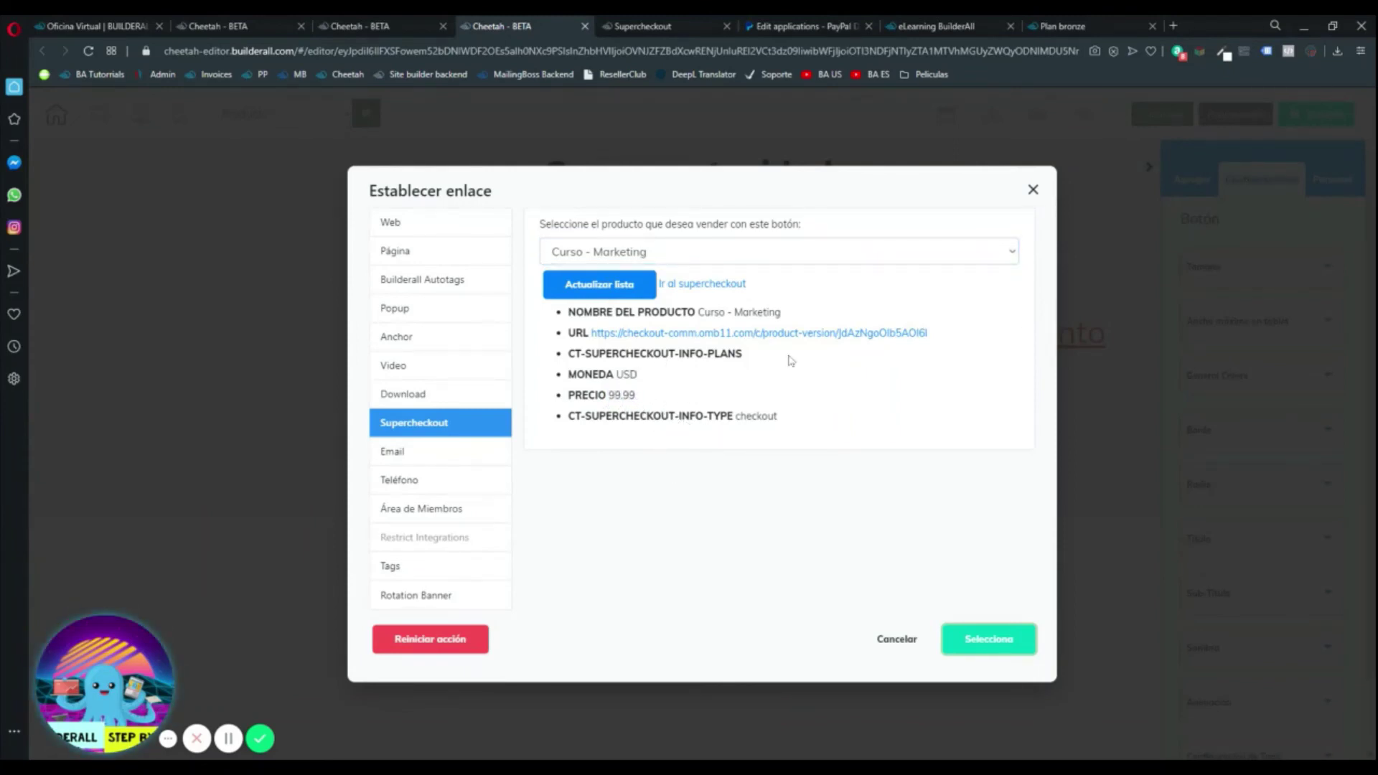
left_click(989, 646)
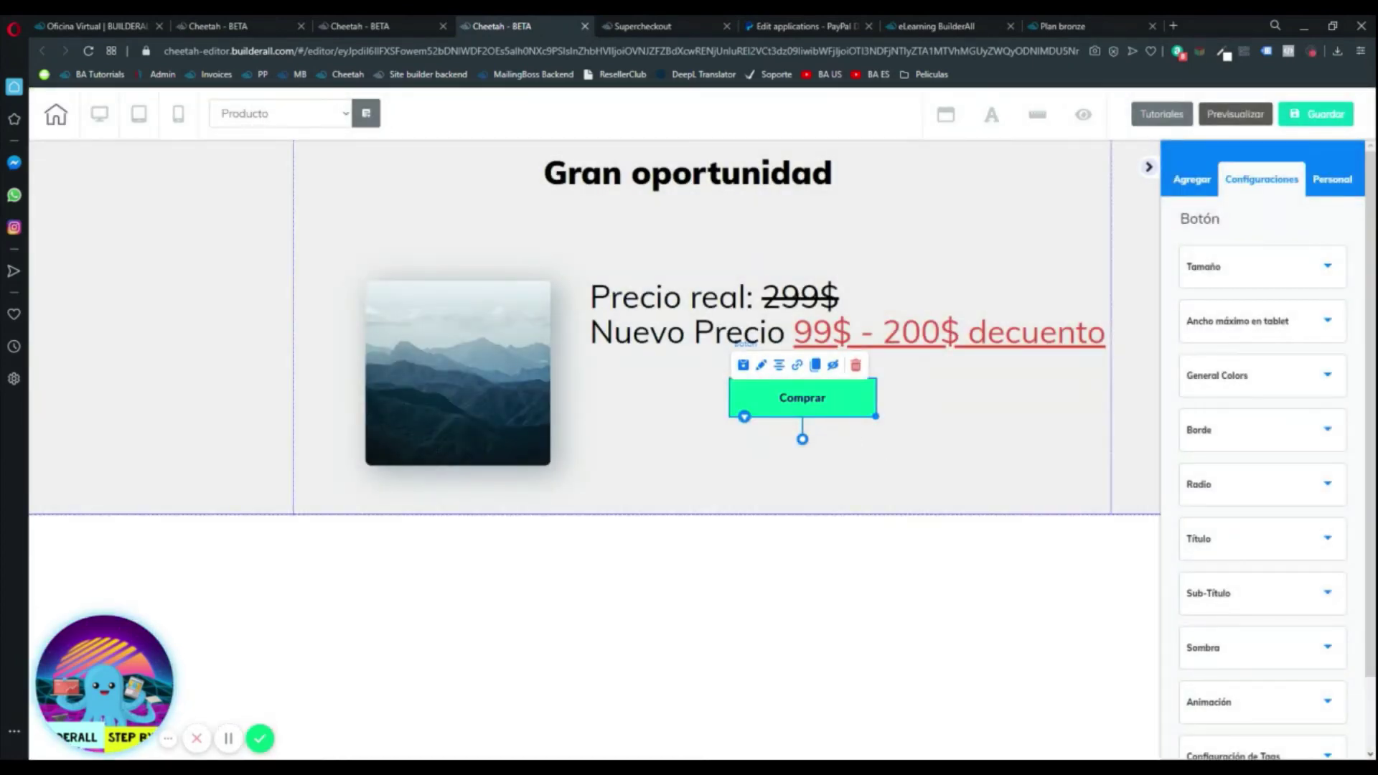
Save the PRODUCTO page, answer the publish prompt, and leave the editor with Solo Salir
left_click(1316, 114)
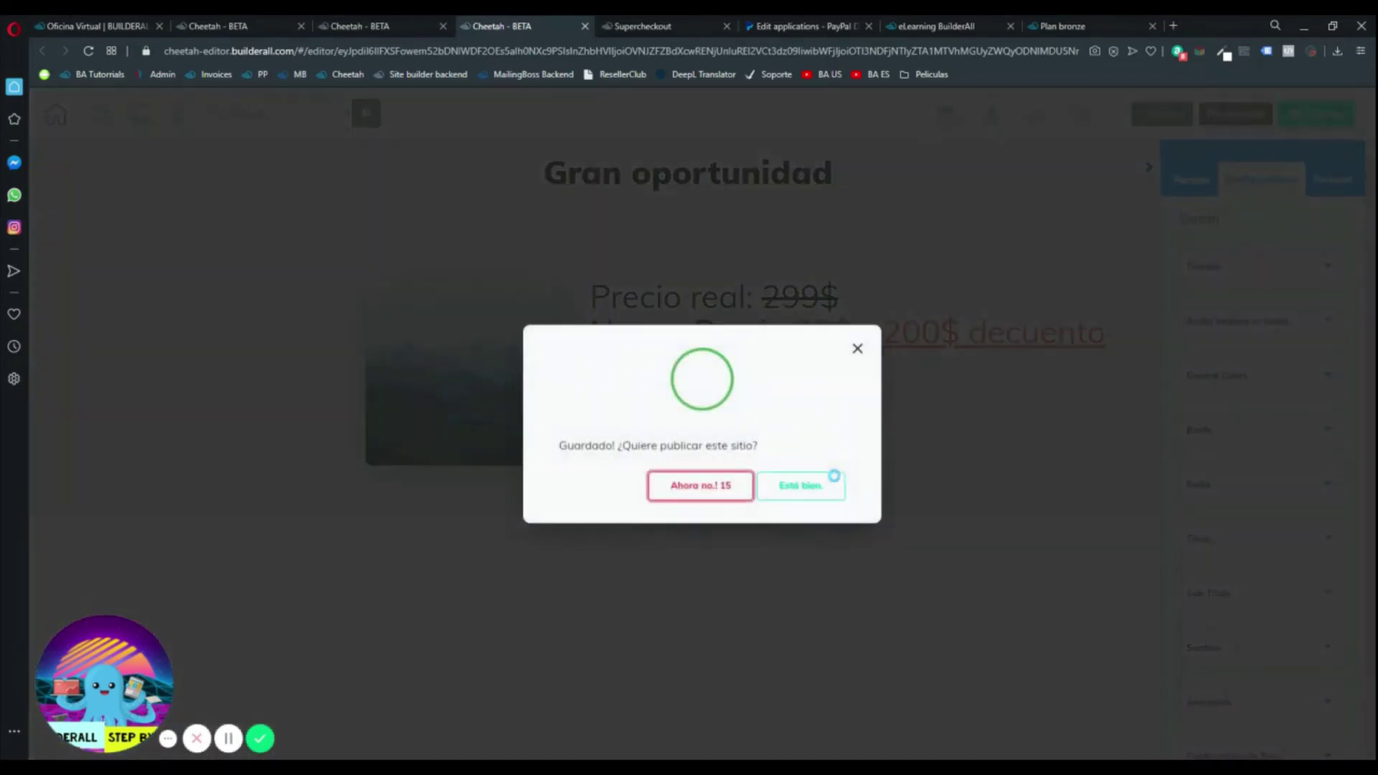
left_click(818, 482)
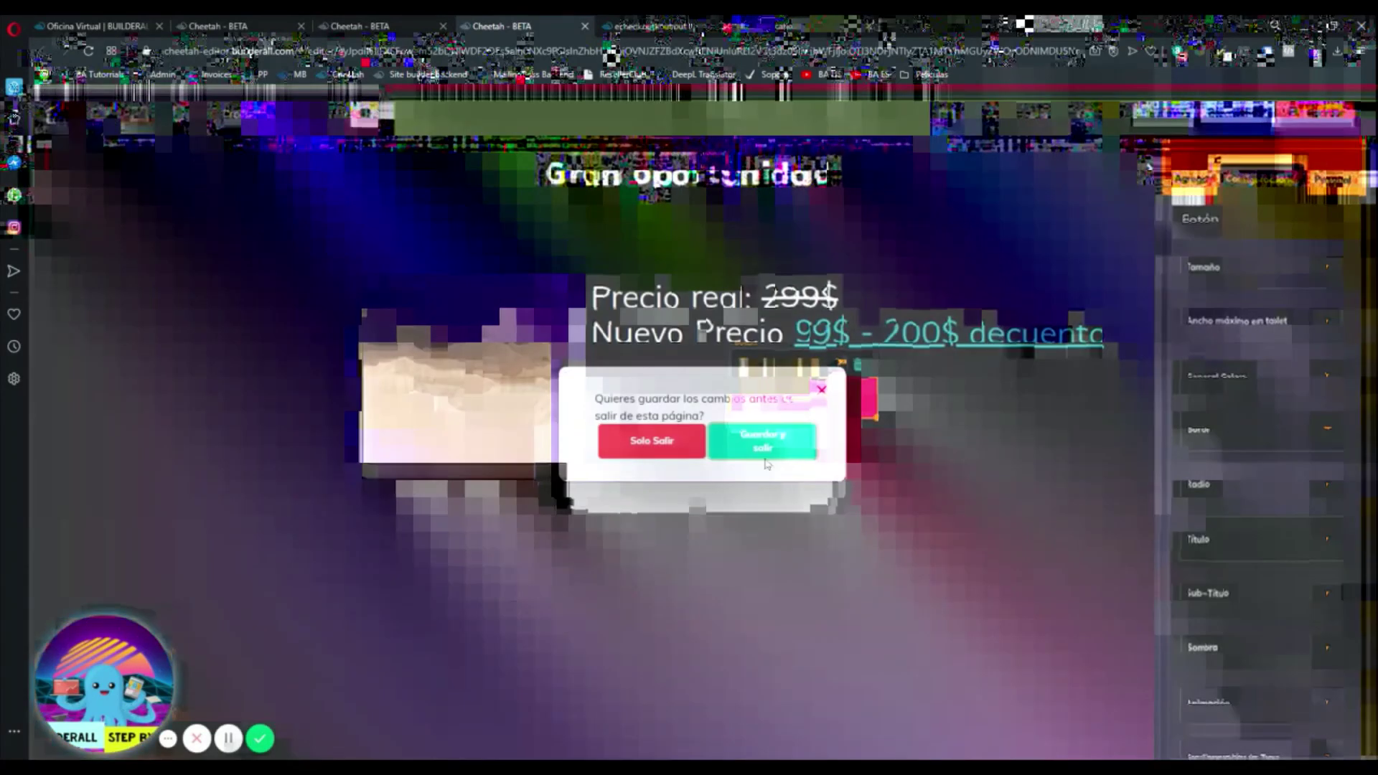
left_click(652, 441)
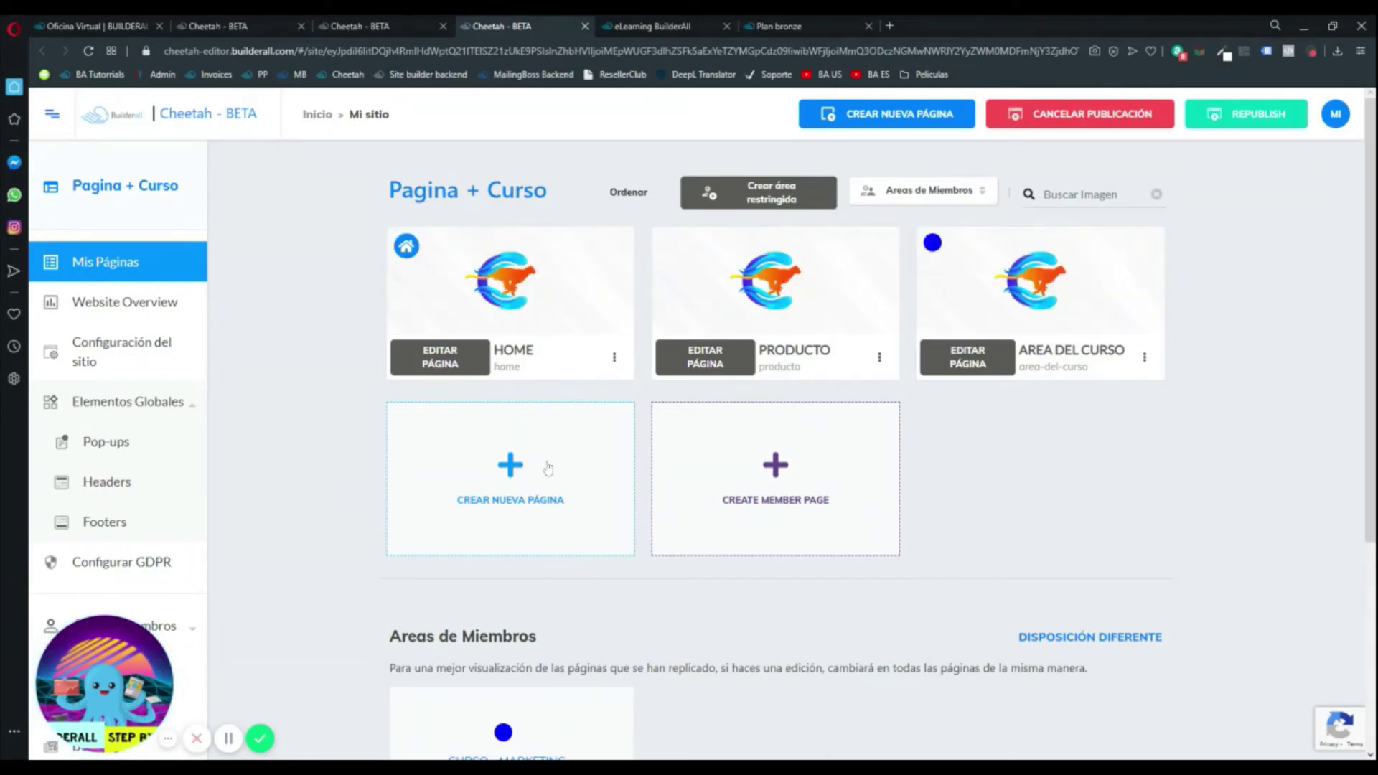
scroll(790, 560, "down", 3)
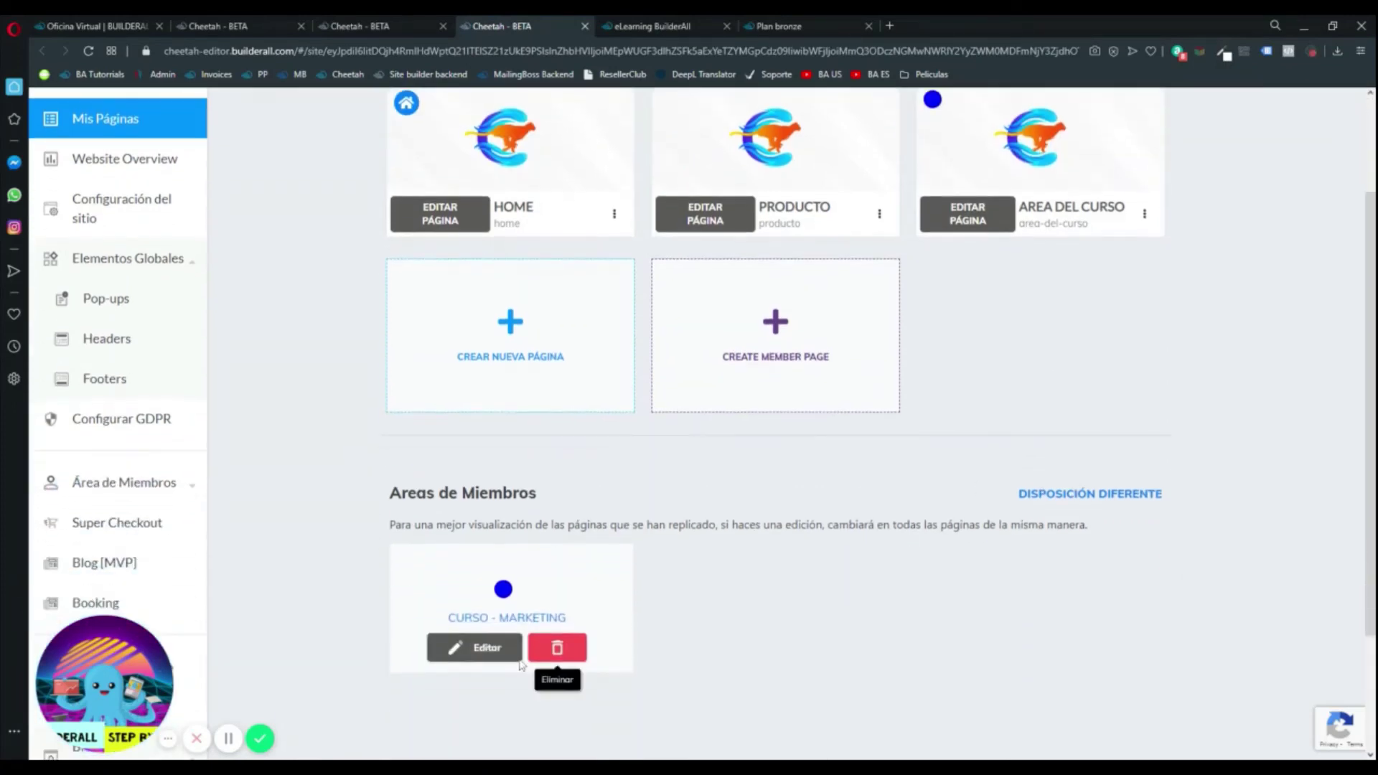
scroll(567, 597, "up", 3)
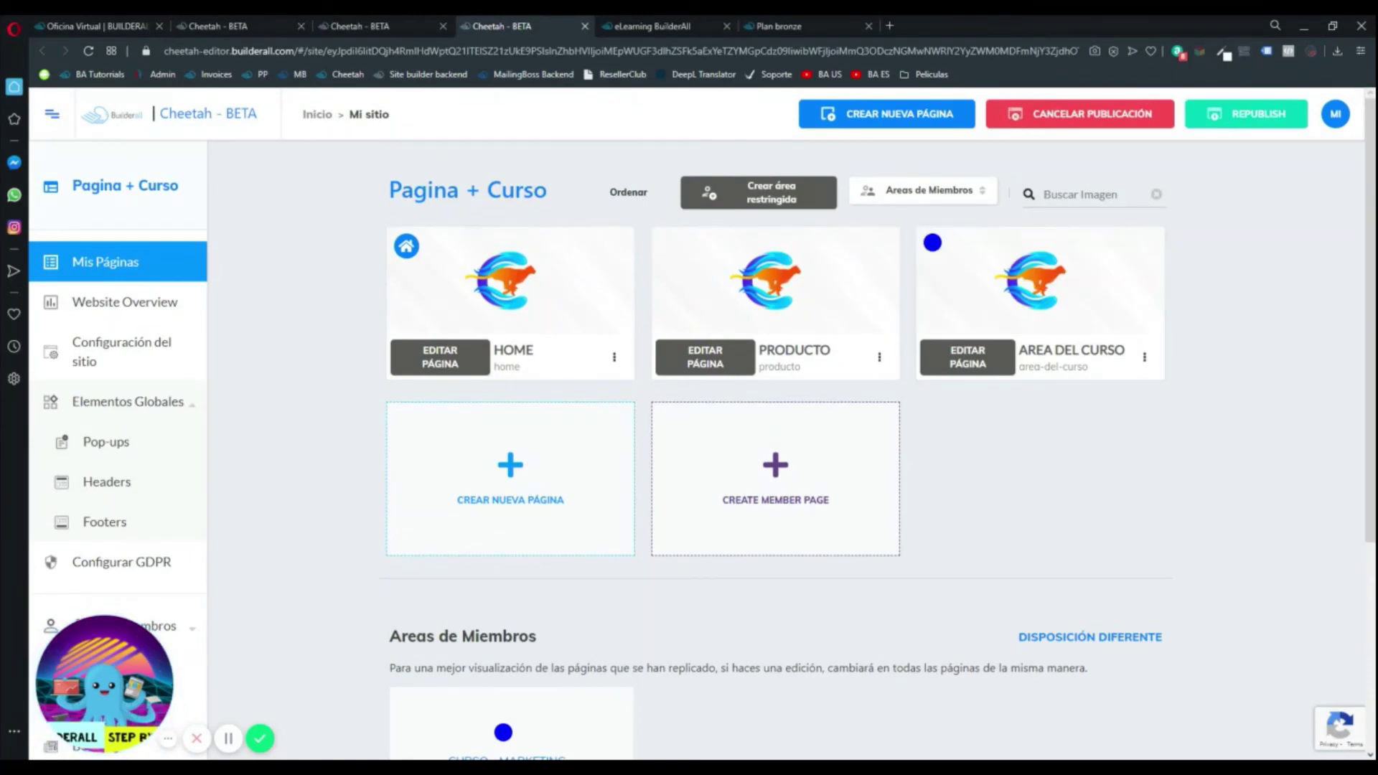
left_click(653, 25)
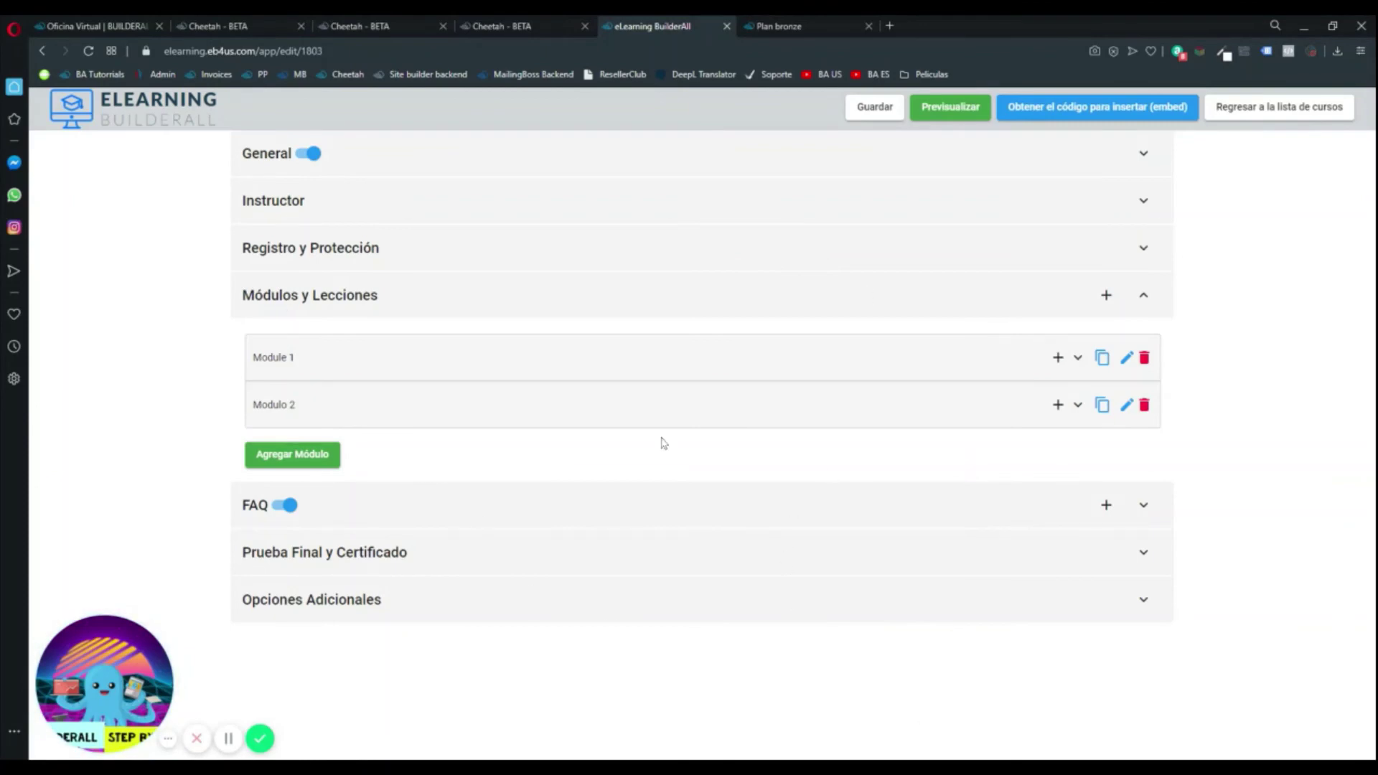
left_click(194, 124)
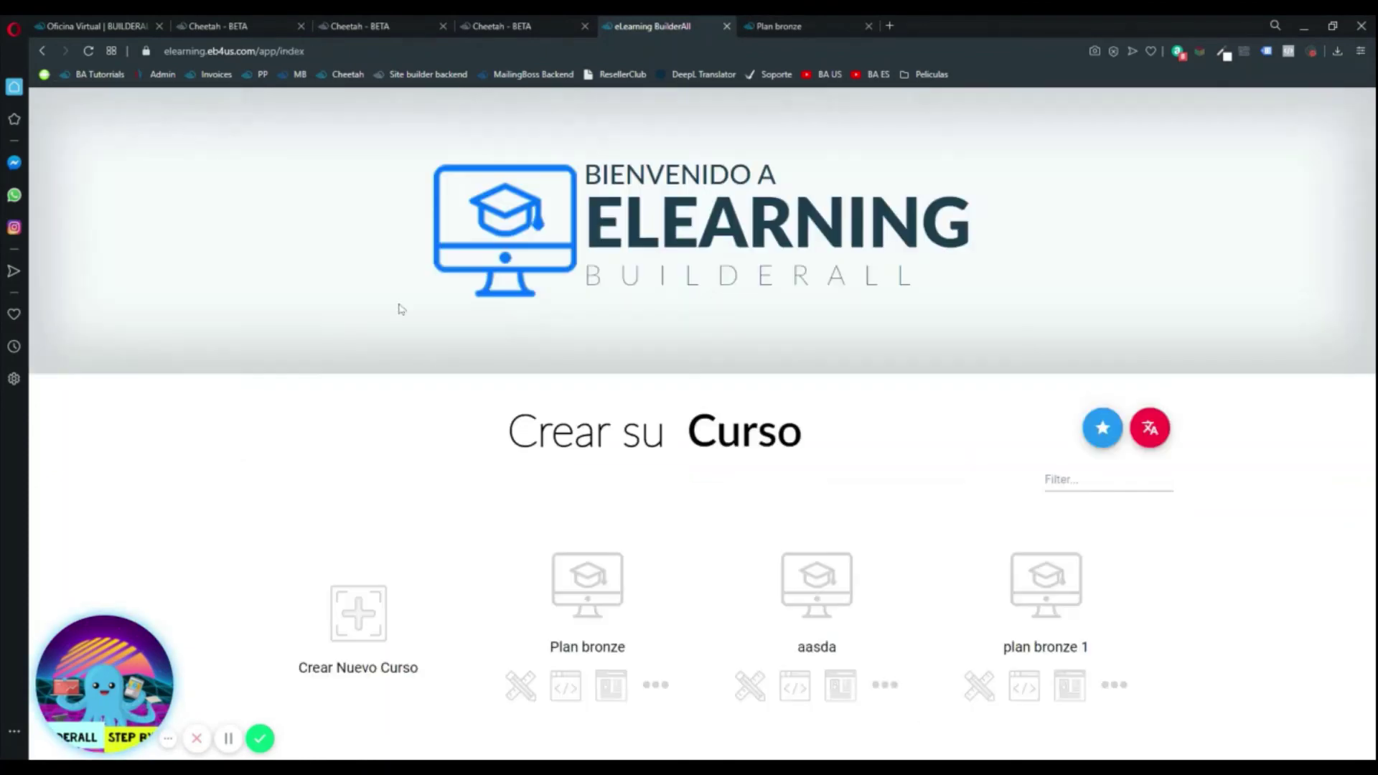
left_click(502, 26)
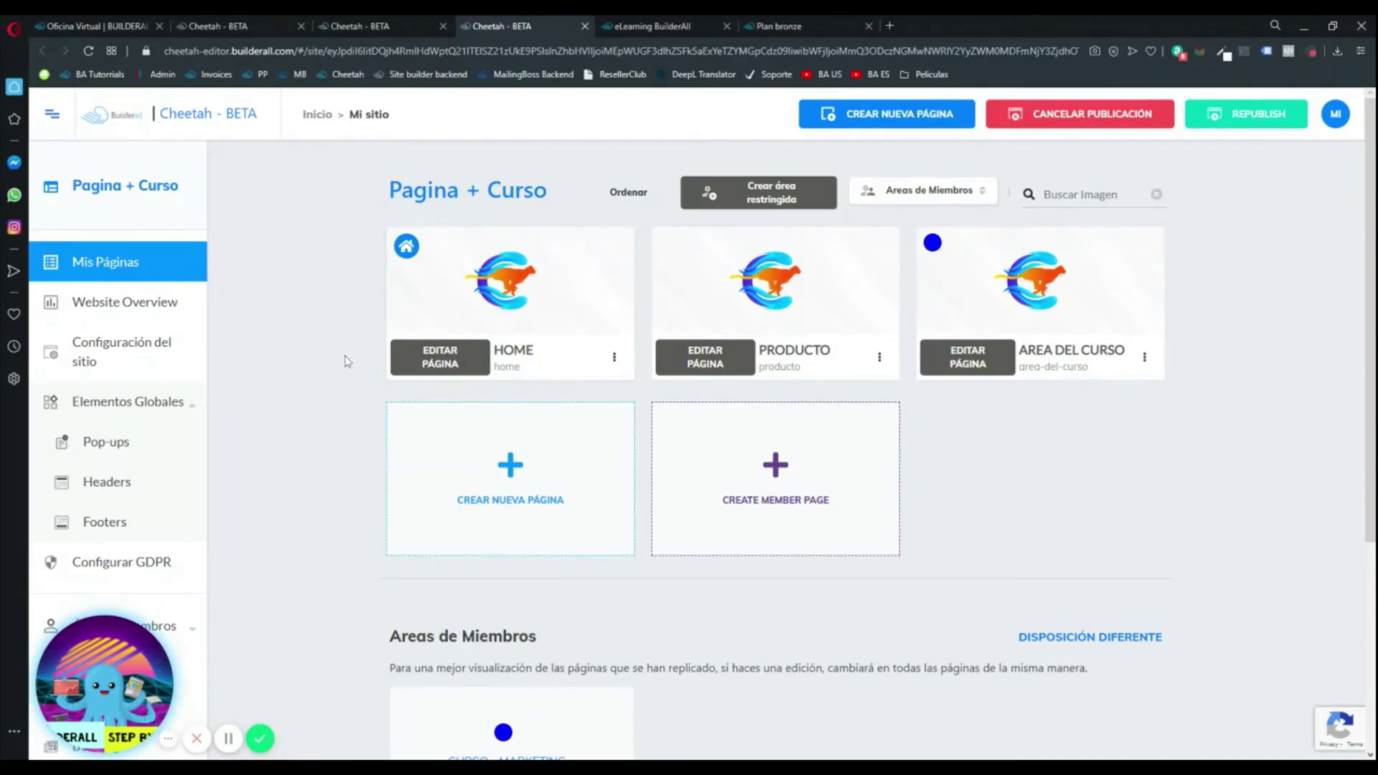
Open the live website from HOME and use the product page's Comprar button to reach the $99.99 cart
left_click(614, 361)
left_click(535, 425)
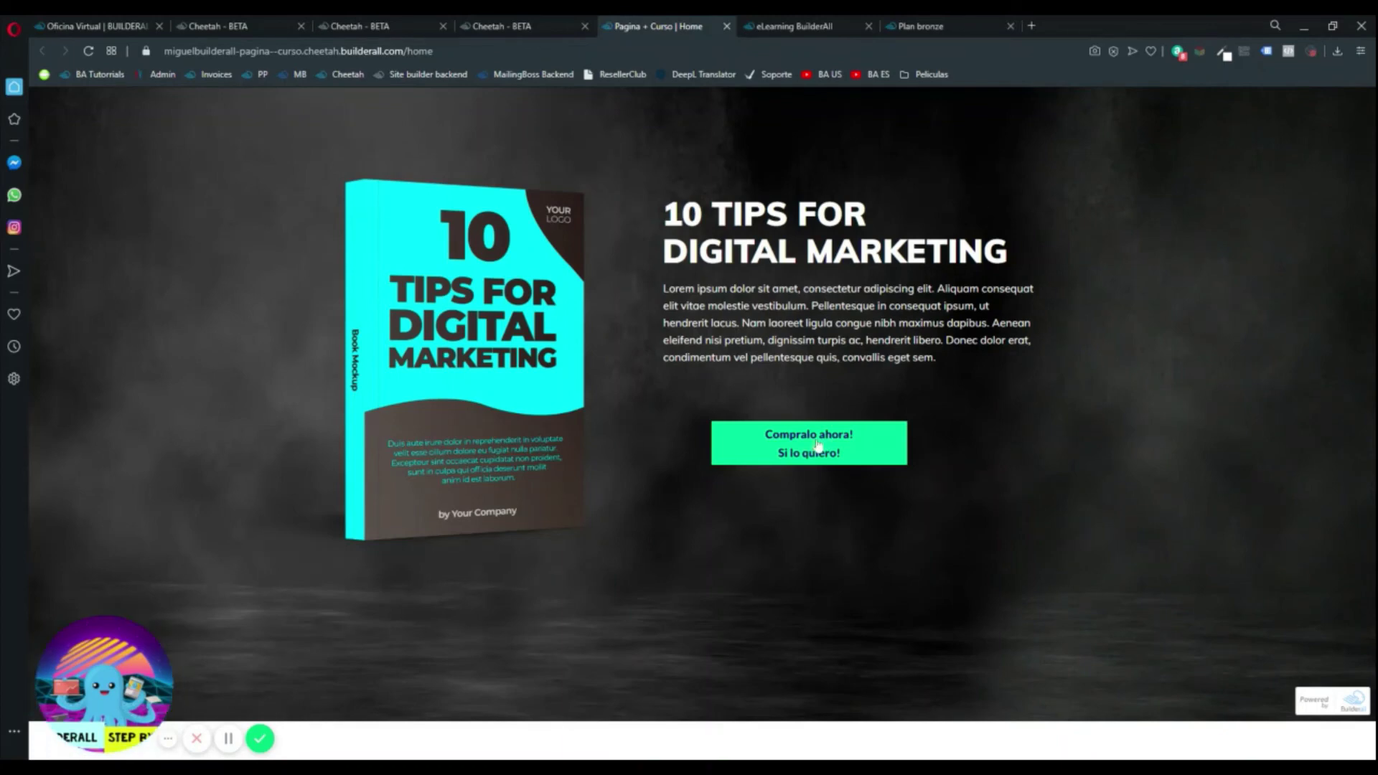
left_click(567, 25)
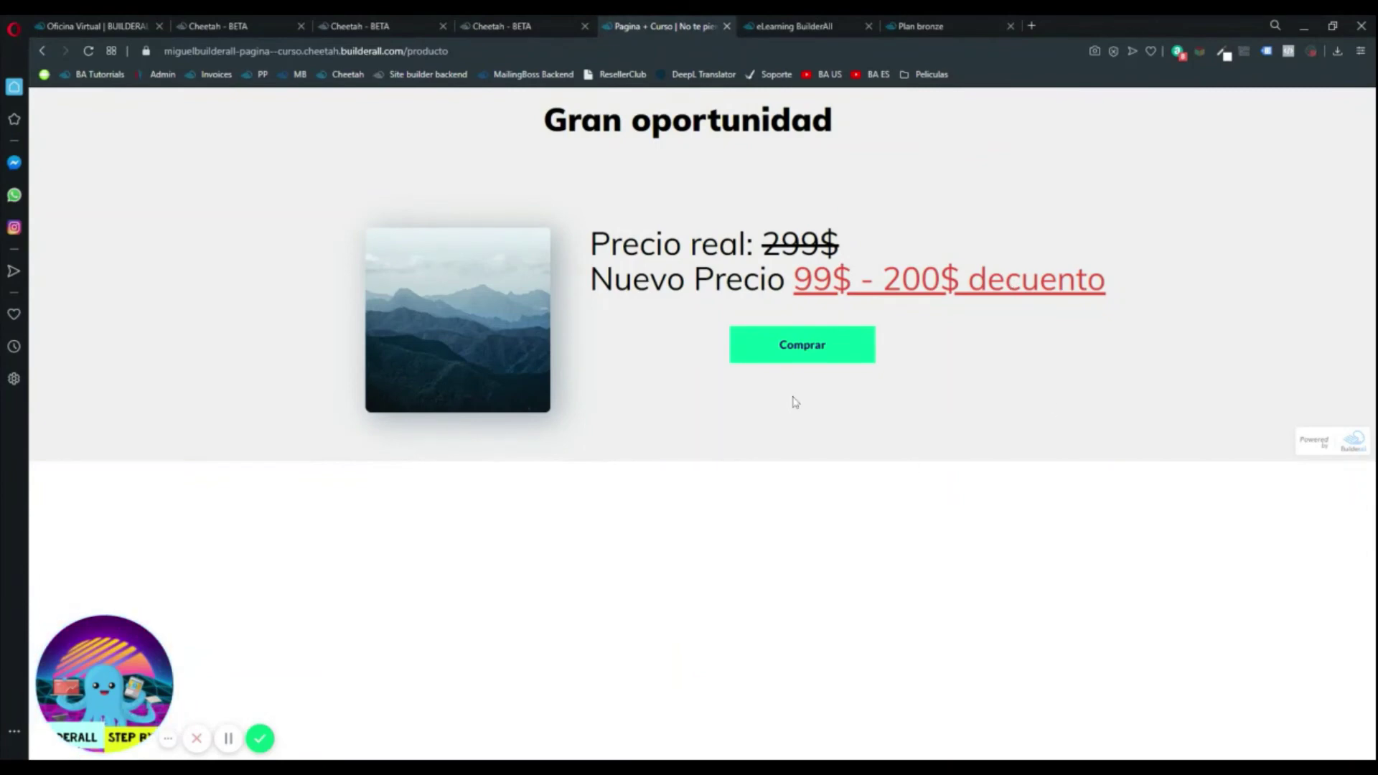
left_click(812, 356)
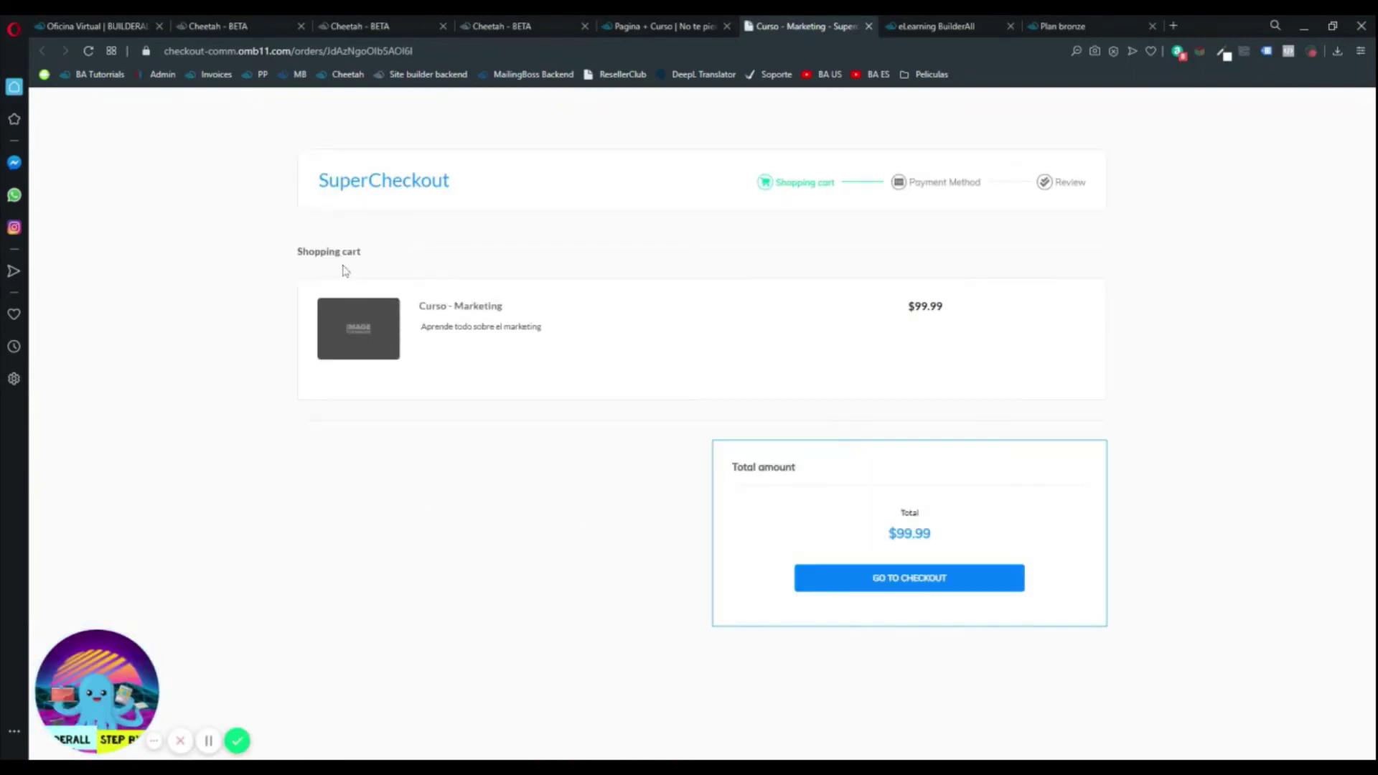
Proceed from the Curso - Marketing cart to the payment step, closing the extra Supercheckout tab
left_click_drag(467, 327, 630, 344)
left_click(913, 574)
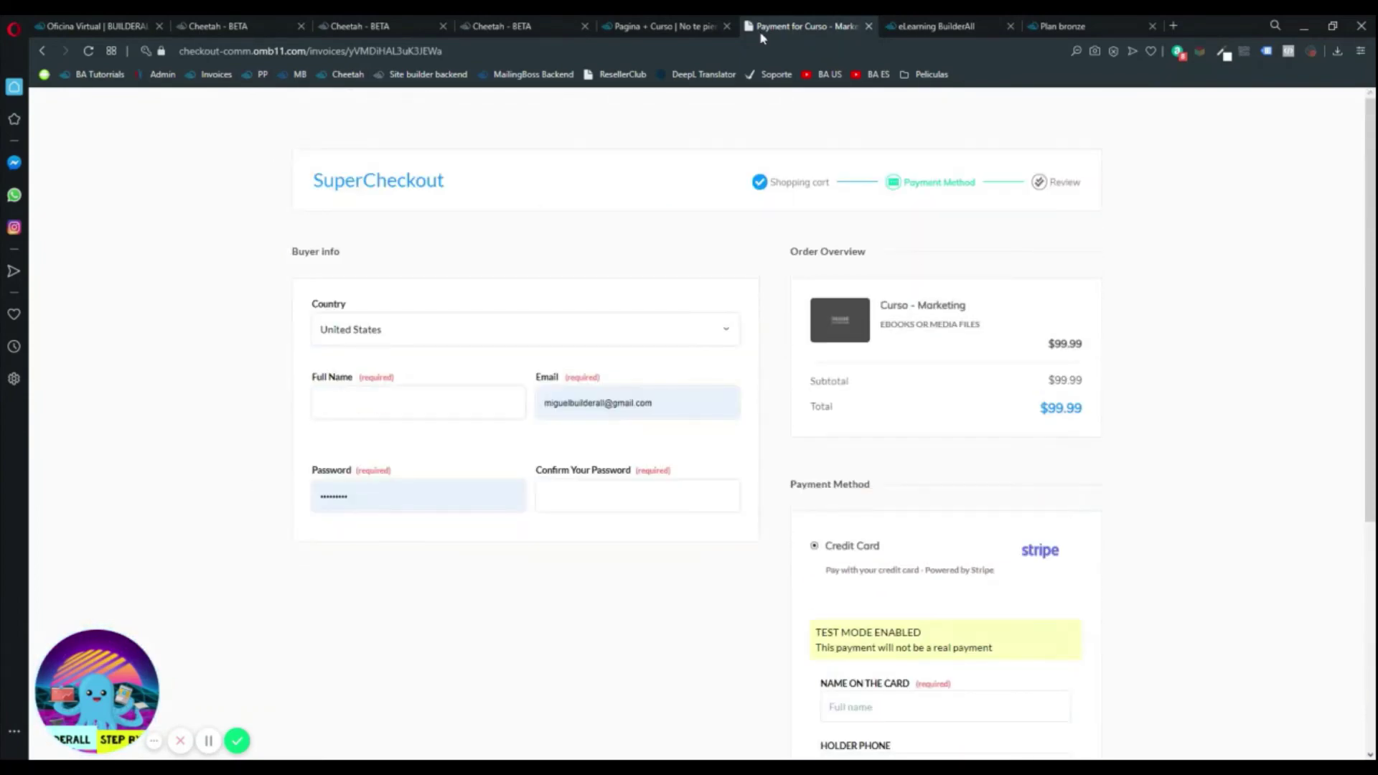
left_click(520, 26)
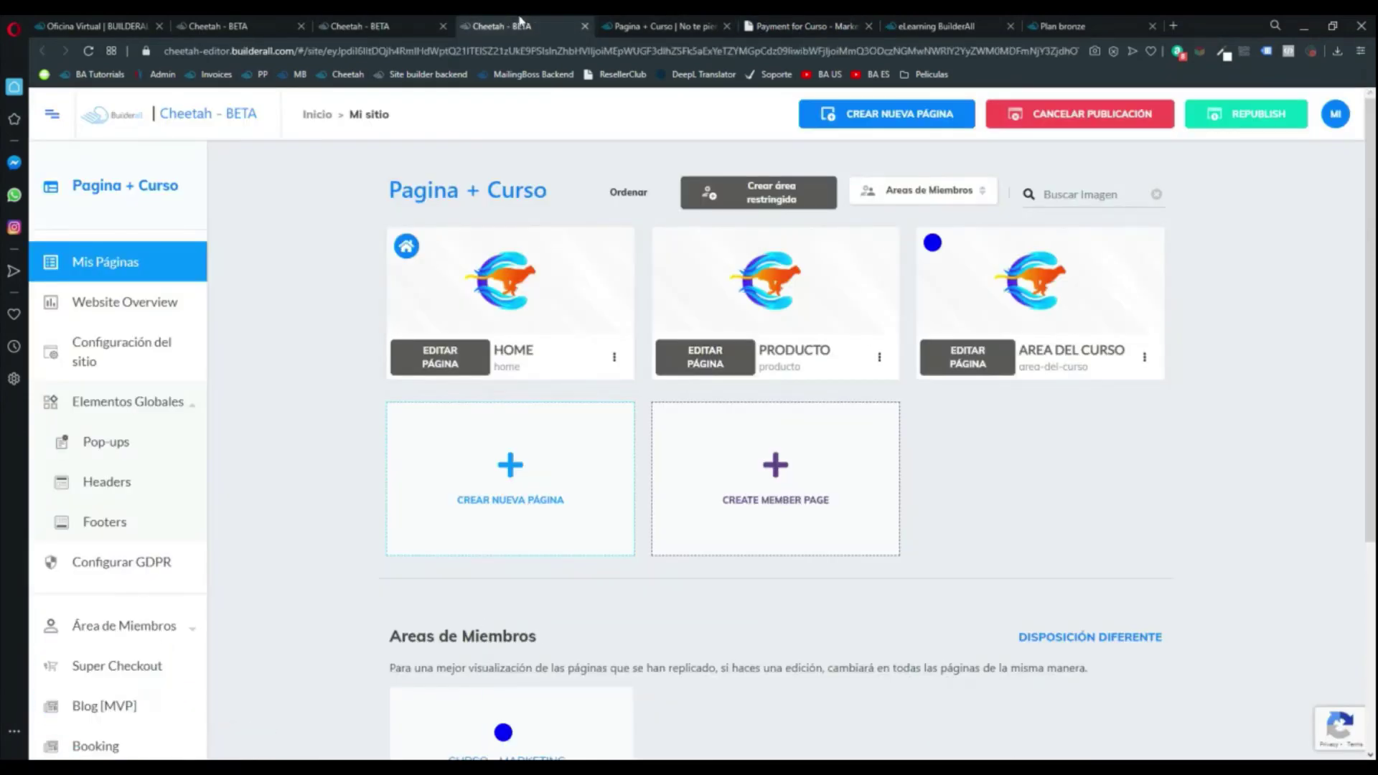
left_click(283, 23)
key("ctrl+Tab")
key("ctrl+Tab")
key("ctrl+Tab")
key("ctrl+Tab")
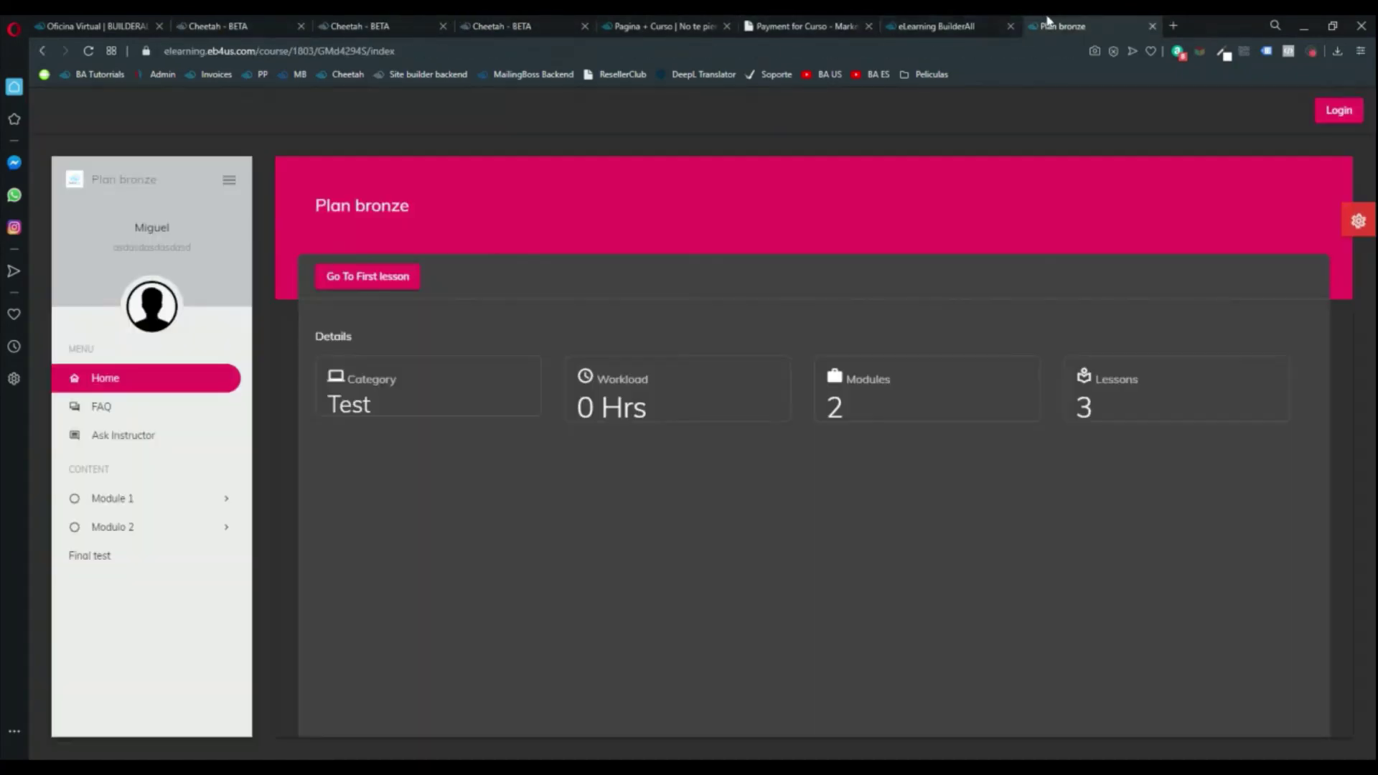
key("ctrl+Tab")
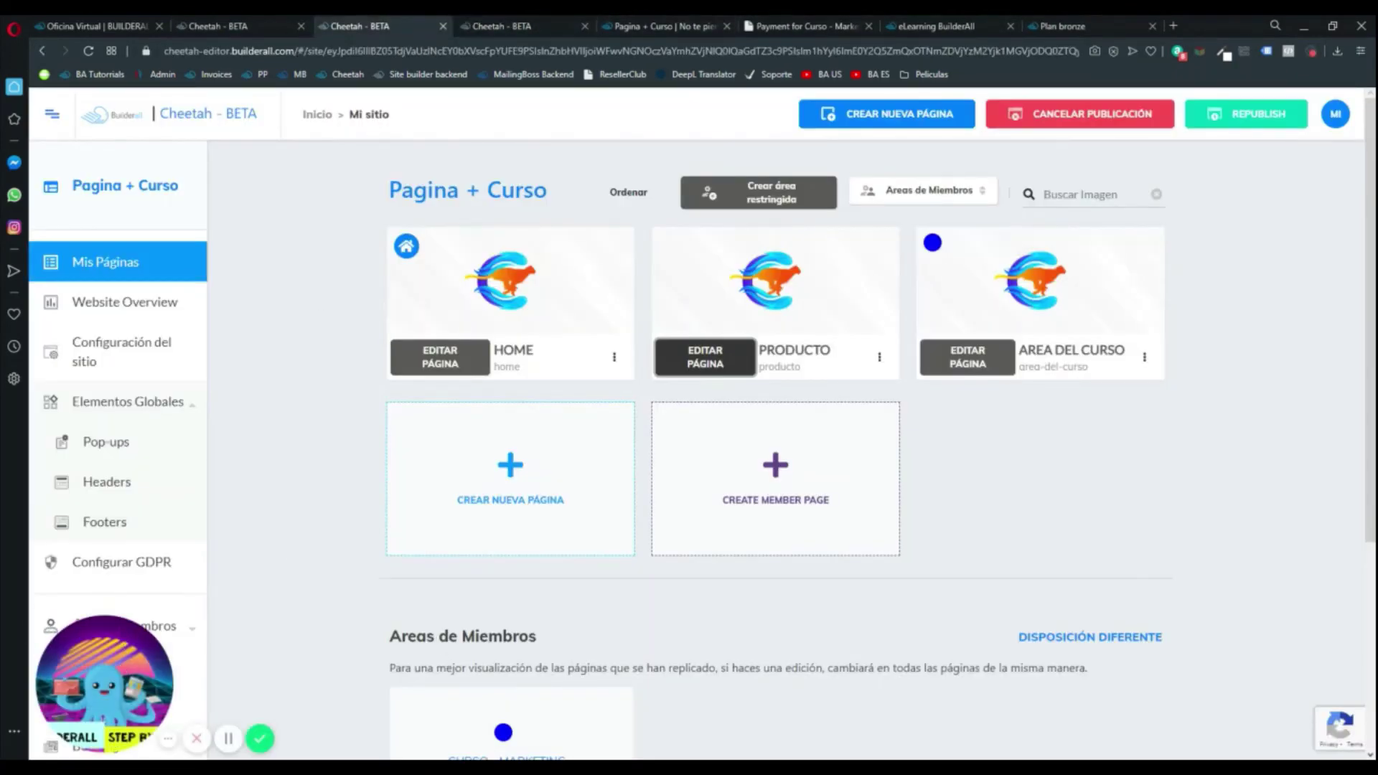
scroll(195, 542, "down", 3)
left_click(192, 450)
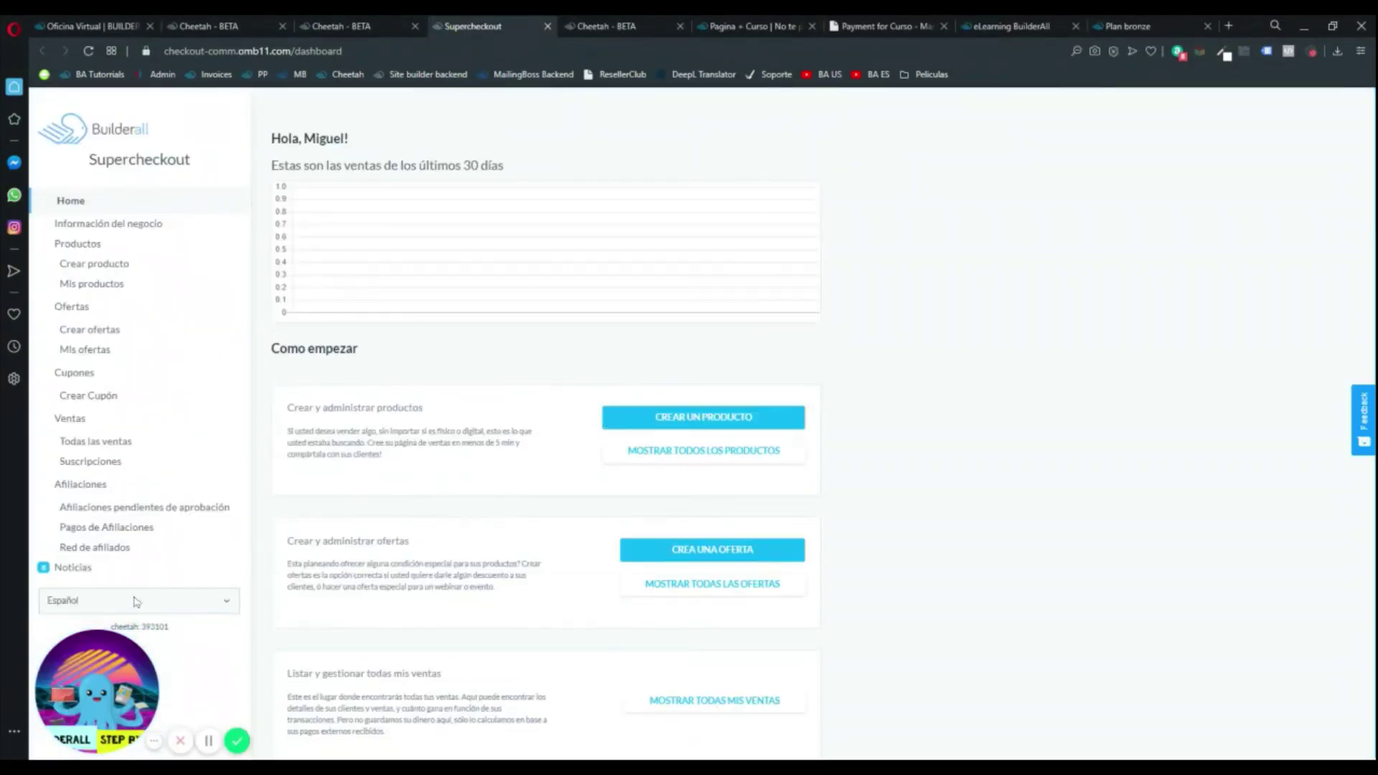
left_click(548, 26)
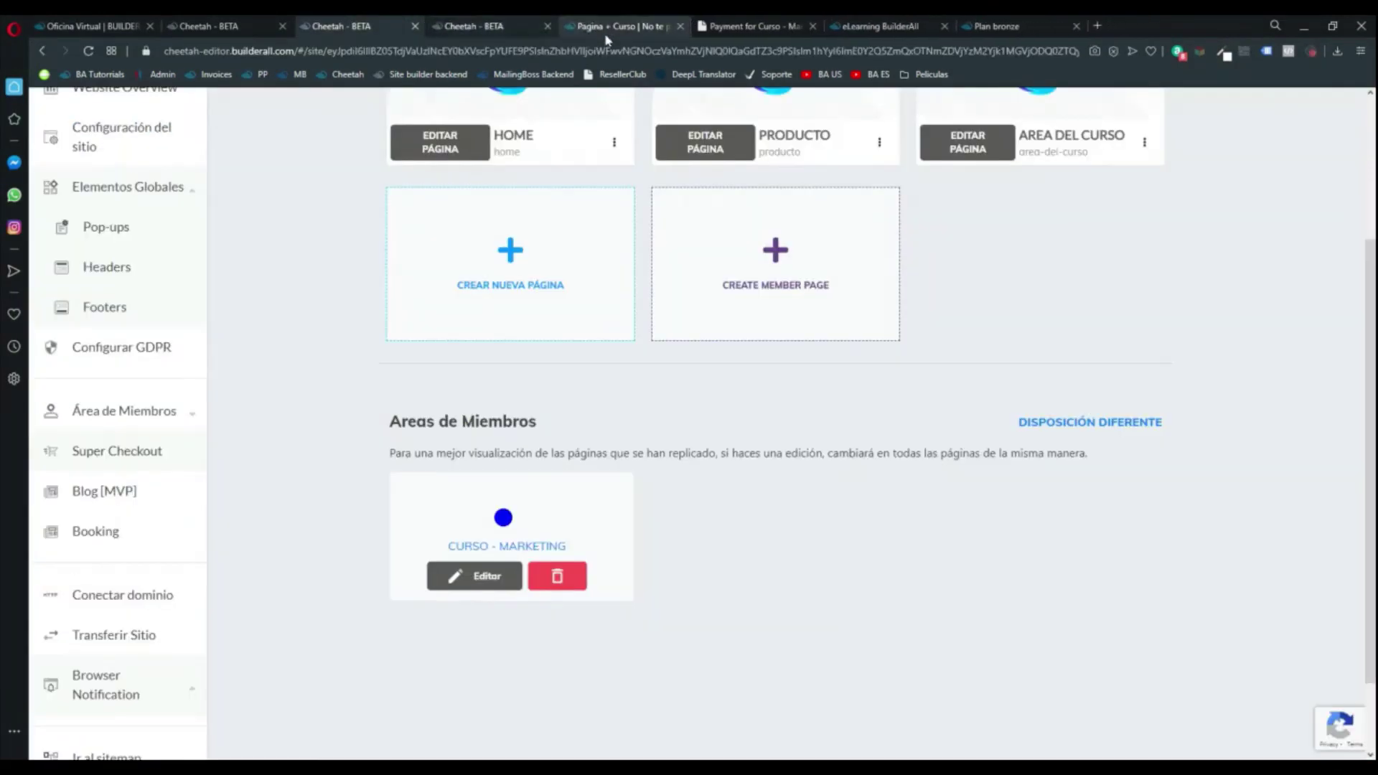
left_click(622, 26)
left_click(733, 22)
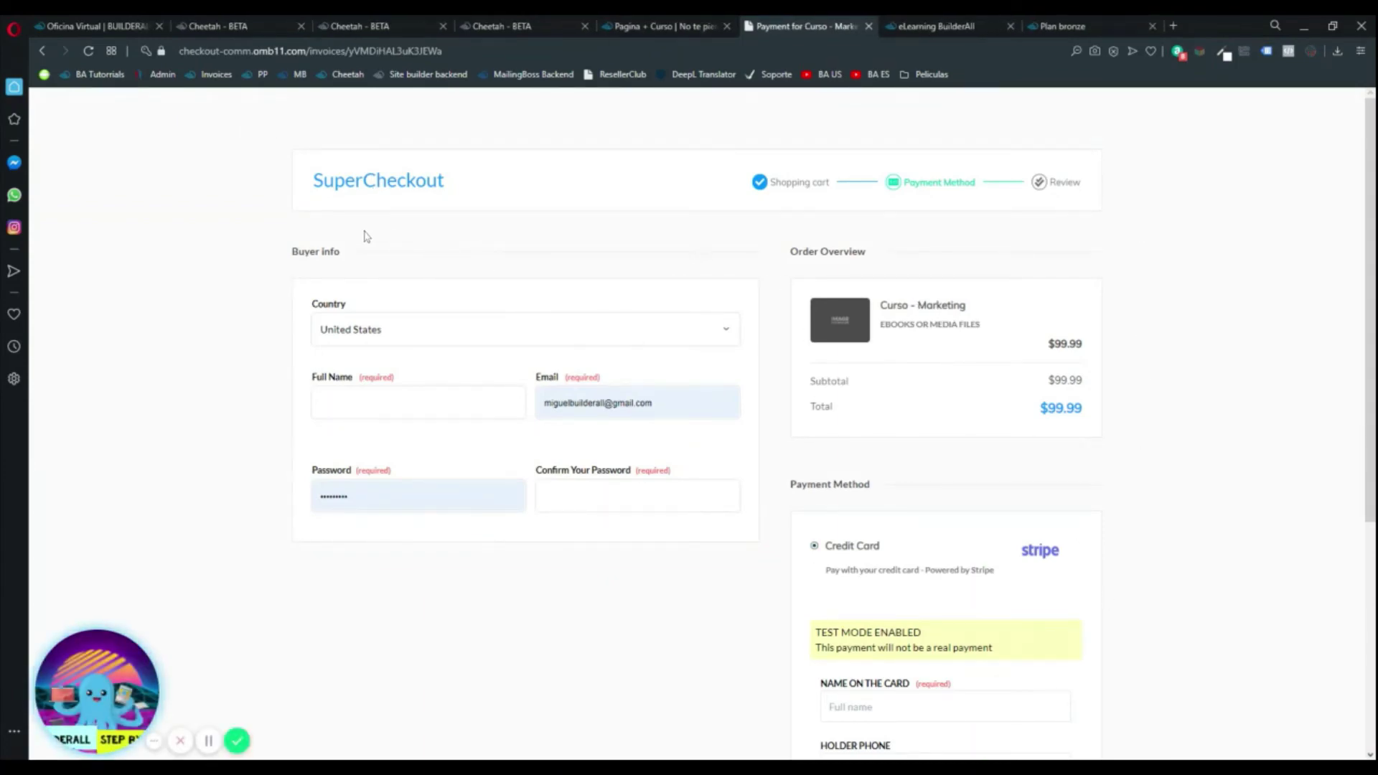
Enter the buyer's full name and set the country to Venezuela
scroll(1158, 476, "down", 4)
scroll(615, 477, "up", 4)
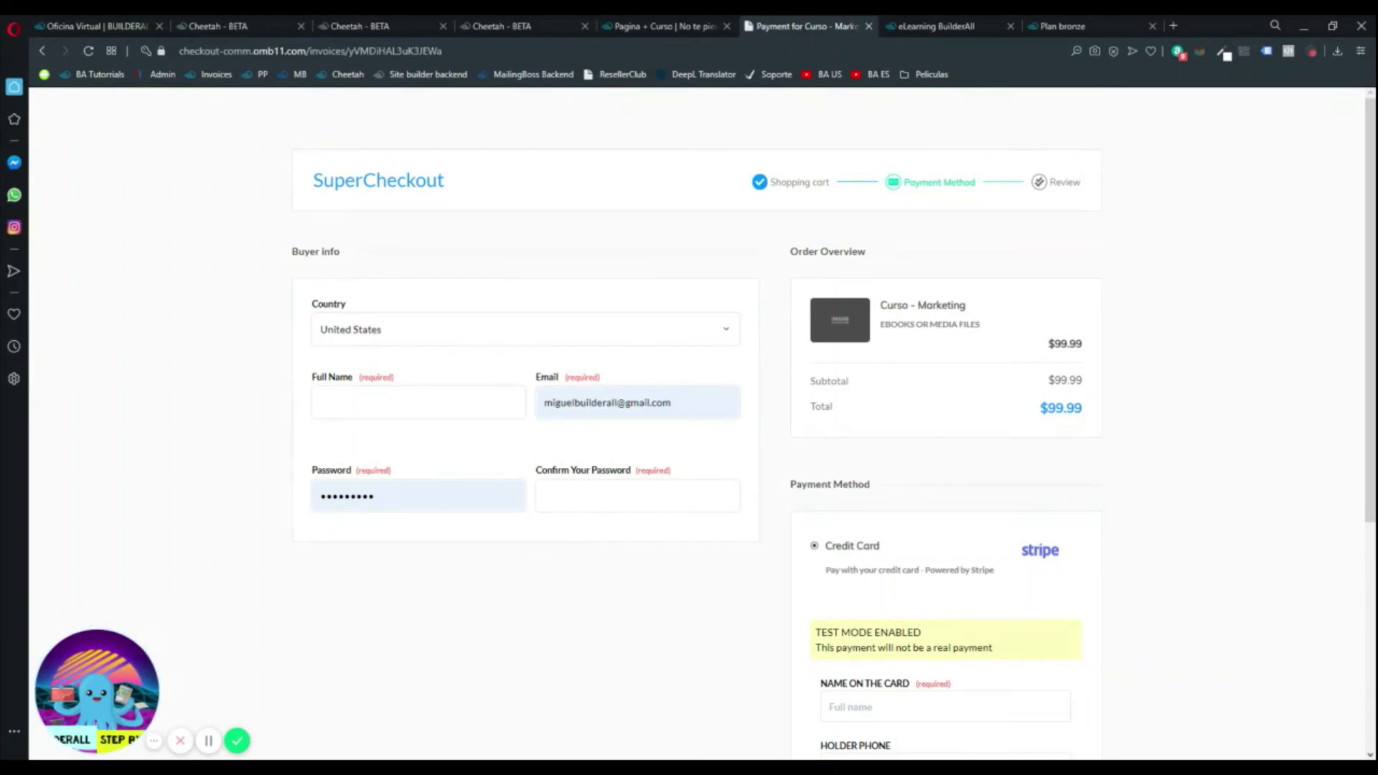
type("Miguel")
left_click(506, 351)
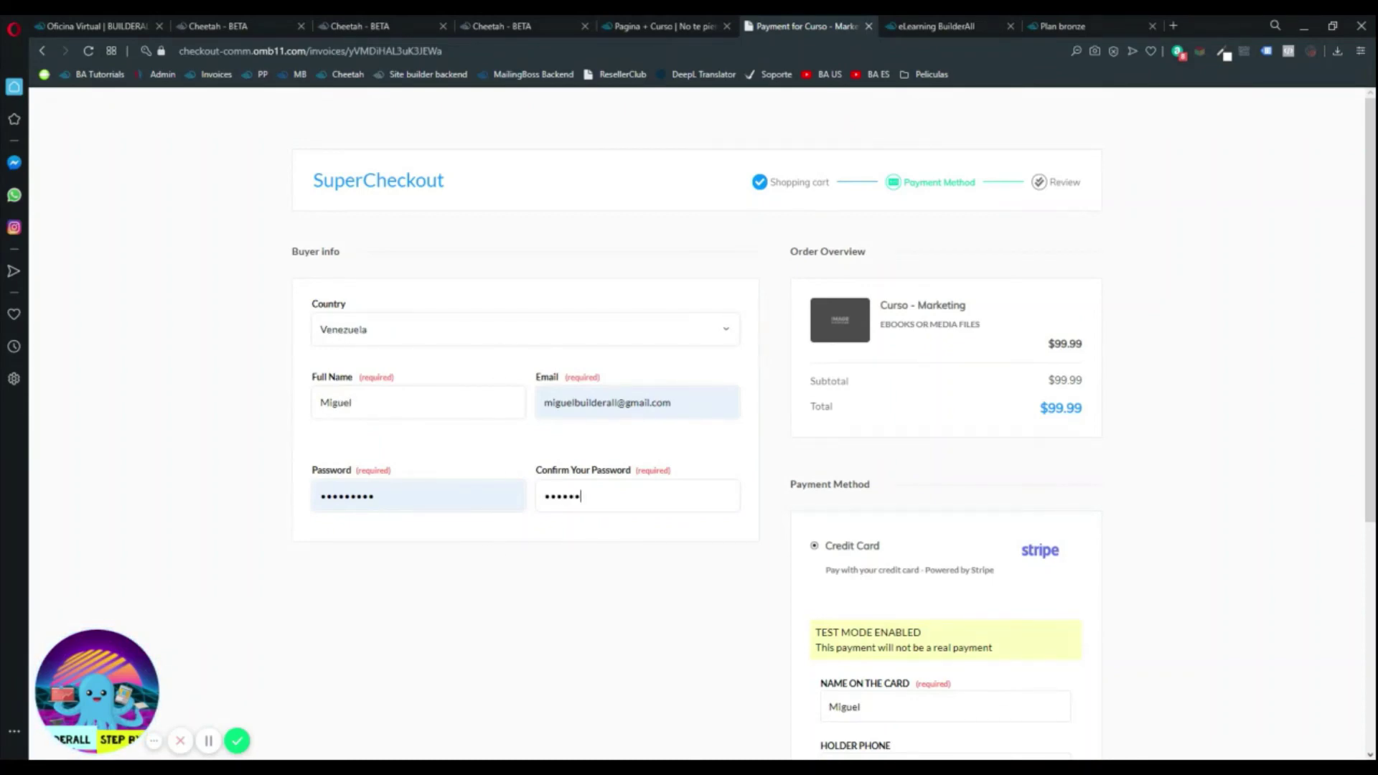
Enter the account password in both Password and Confirm Your Password
type("****")
key("shift+Tab")
type("**********")
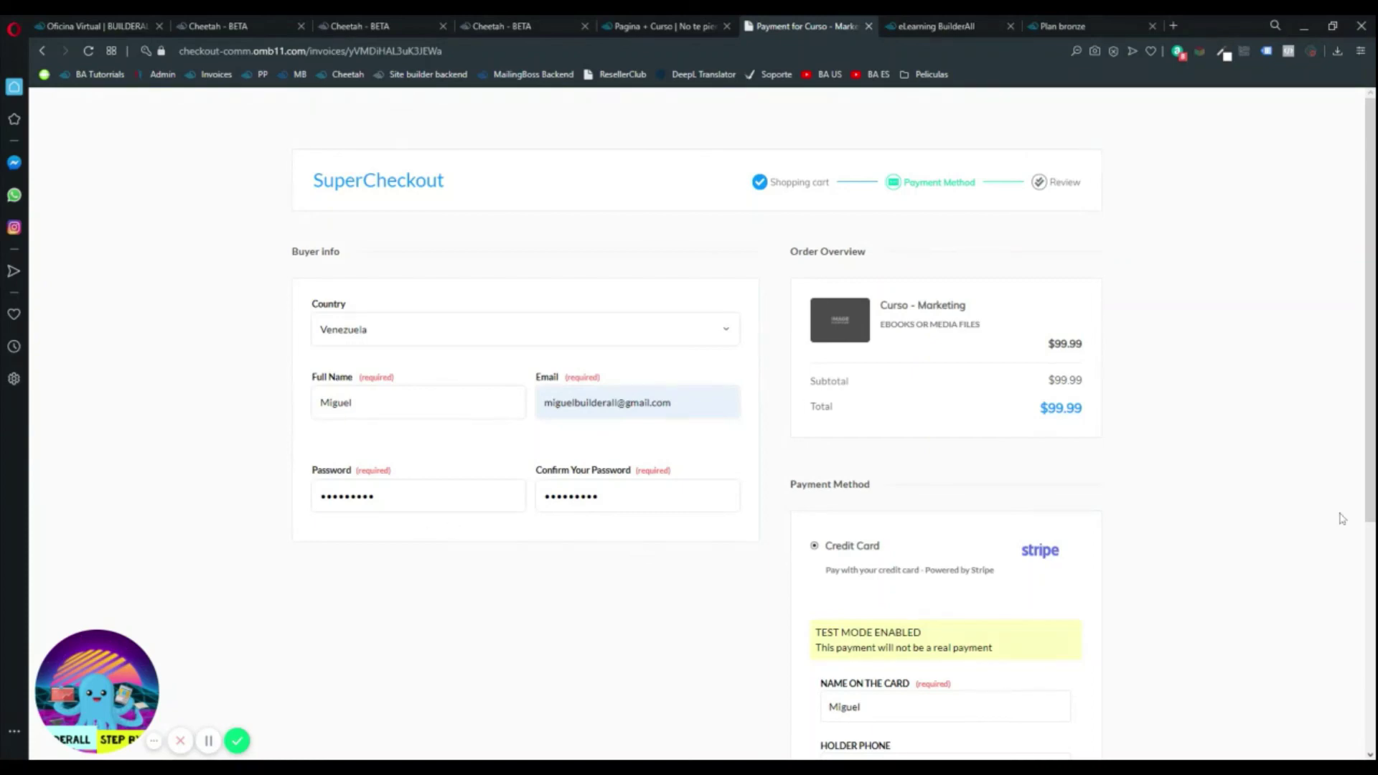
Review the Curso - Marketing order total on the SuperCheckout page
scroll(1175, 501, "down", 5)
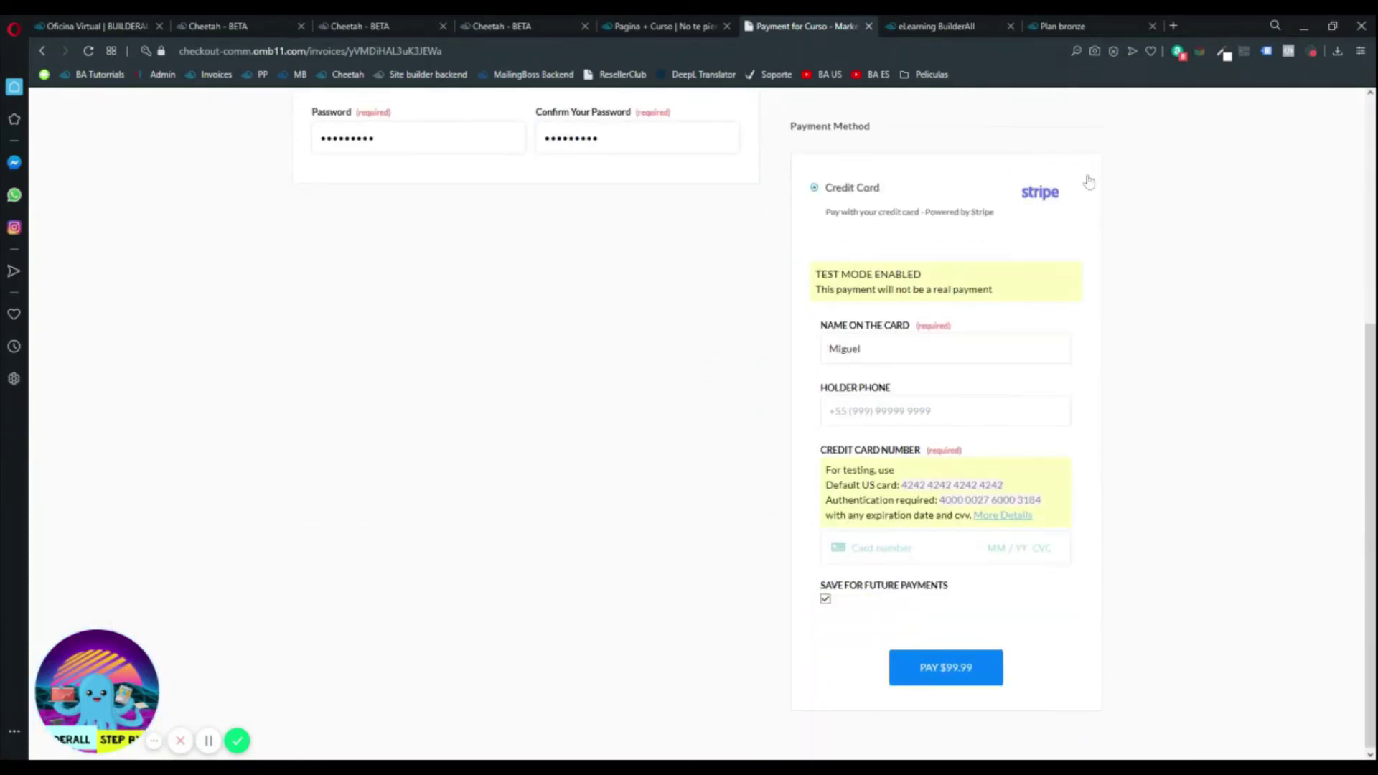
scroll(933, 423, "up", 4)
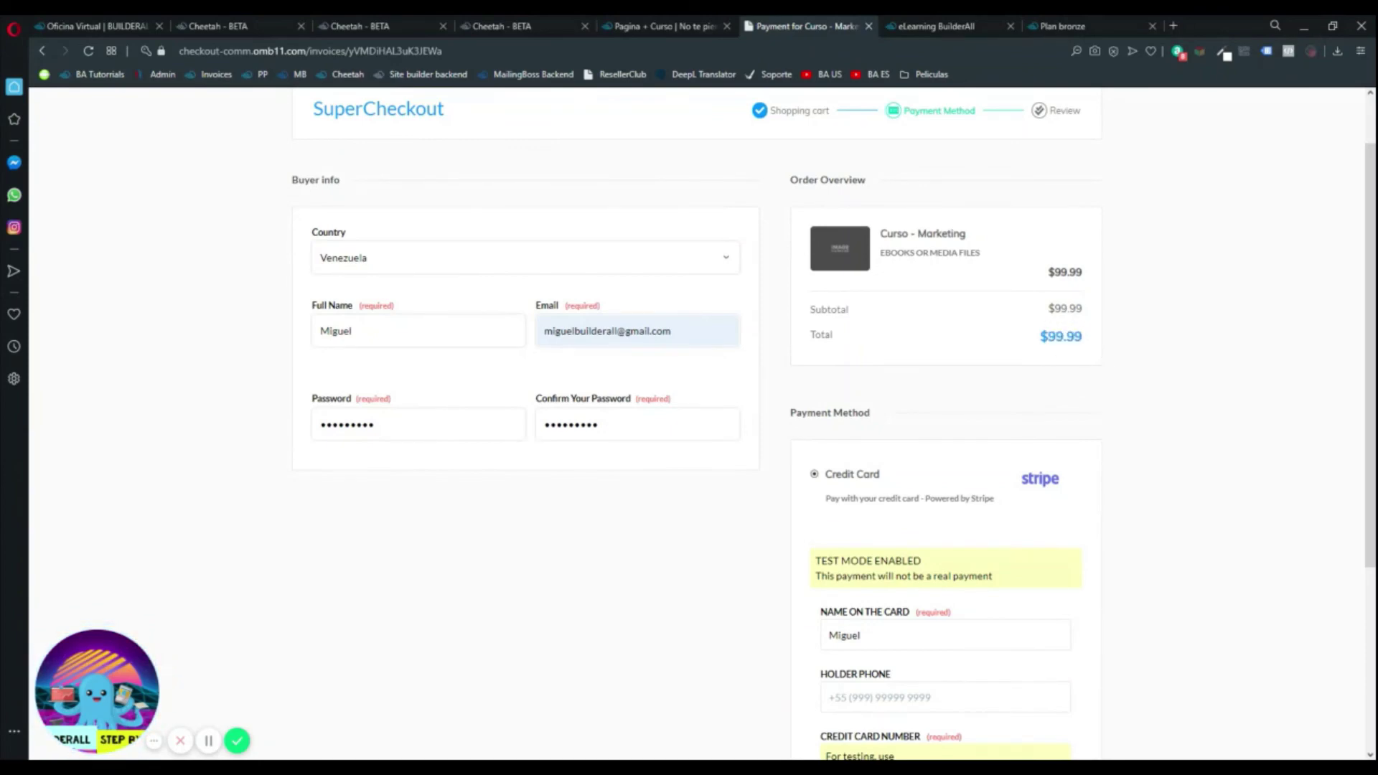
left_click_drag(1046, 338, 1077, 353)
left_click(1077, 352)
double_click(1063, 337)
left_click(1142, 354)
scroll(1056, 625, "down", 4)
Enter cardholder name 'Builderall', a holder phone number, and the Stripe 4242 test card number
left_click(861, 349)
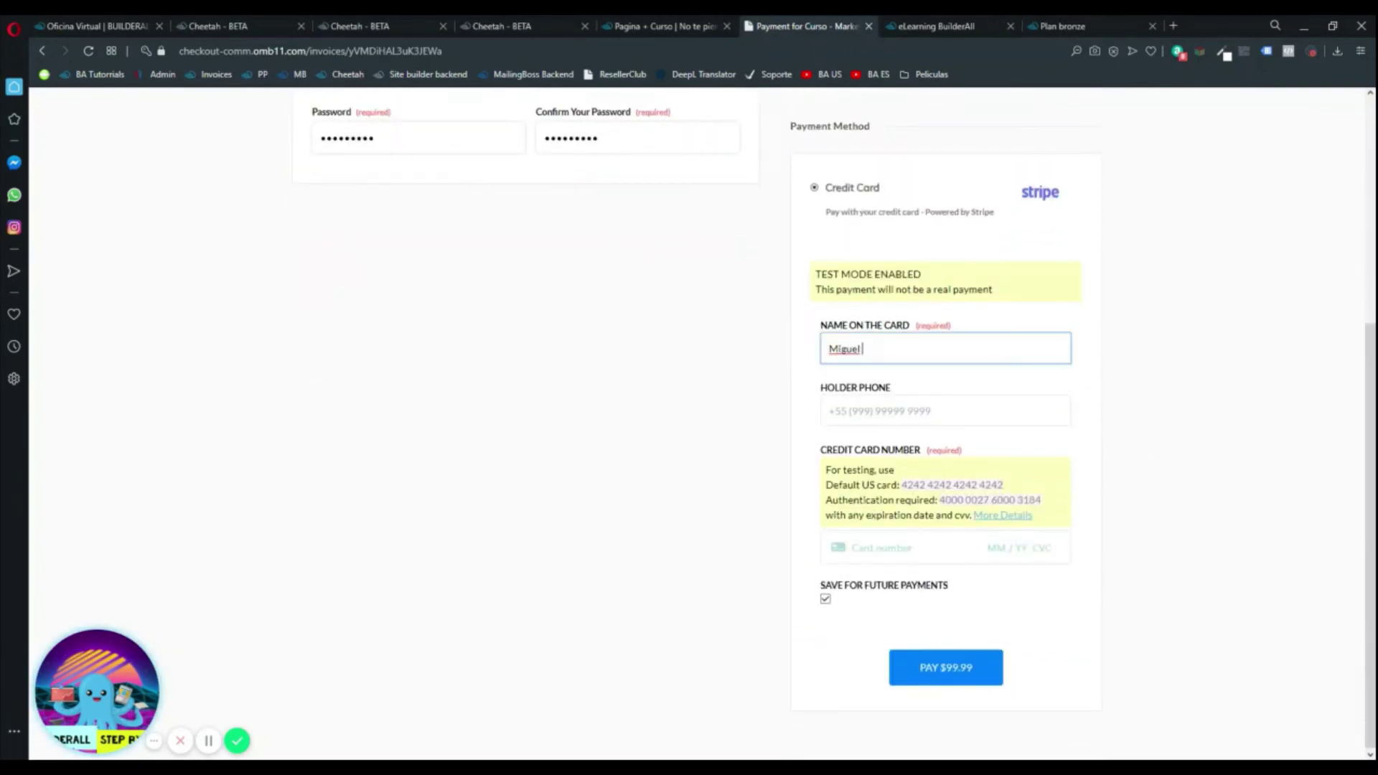
type("Builderall")
key("Tab")
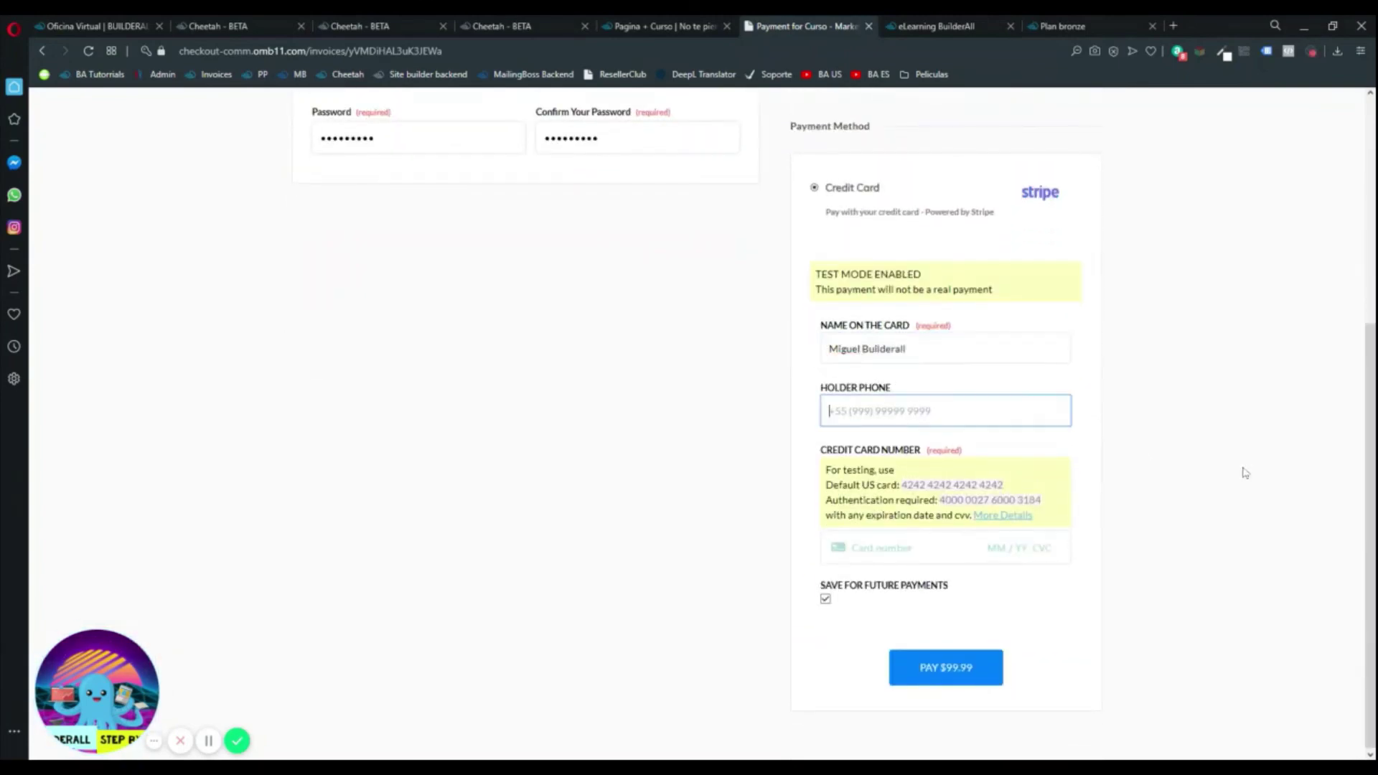
type("+4775564456564654")
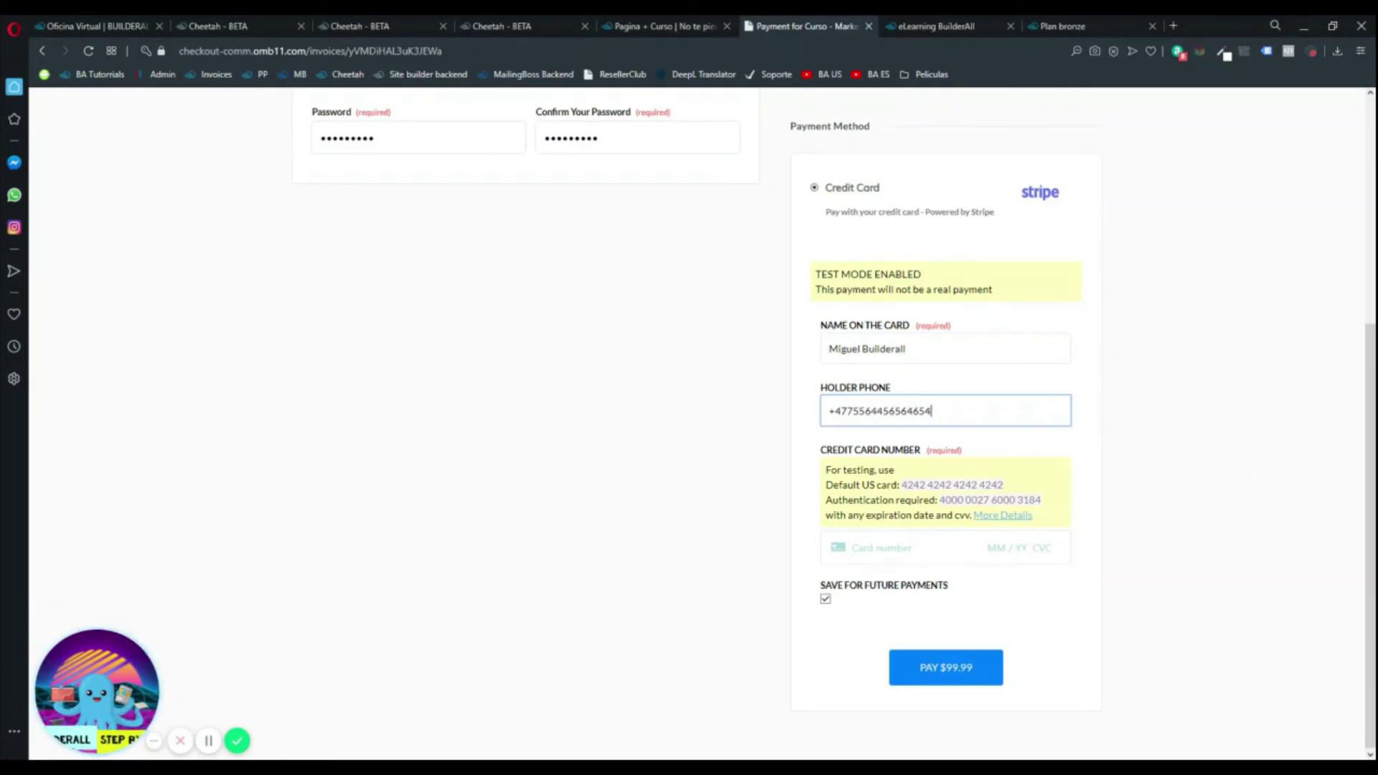
key("Tab")
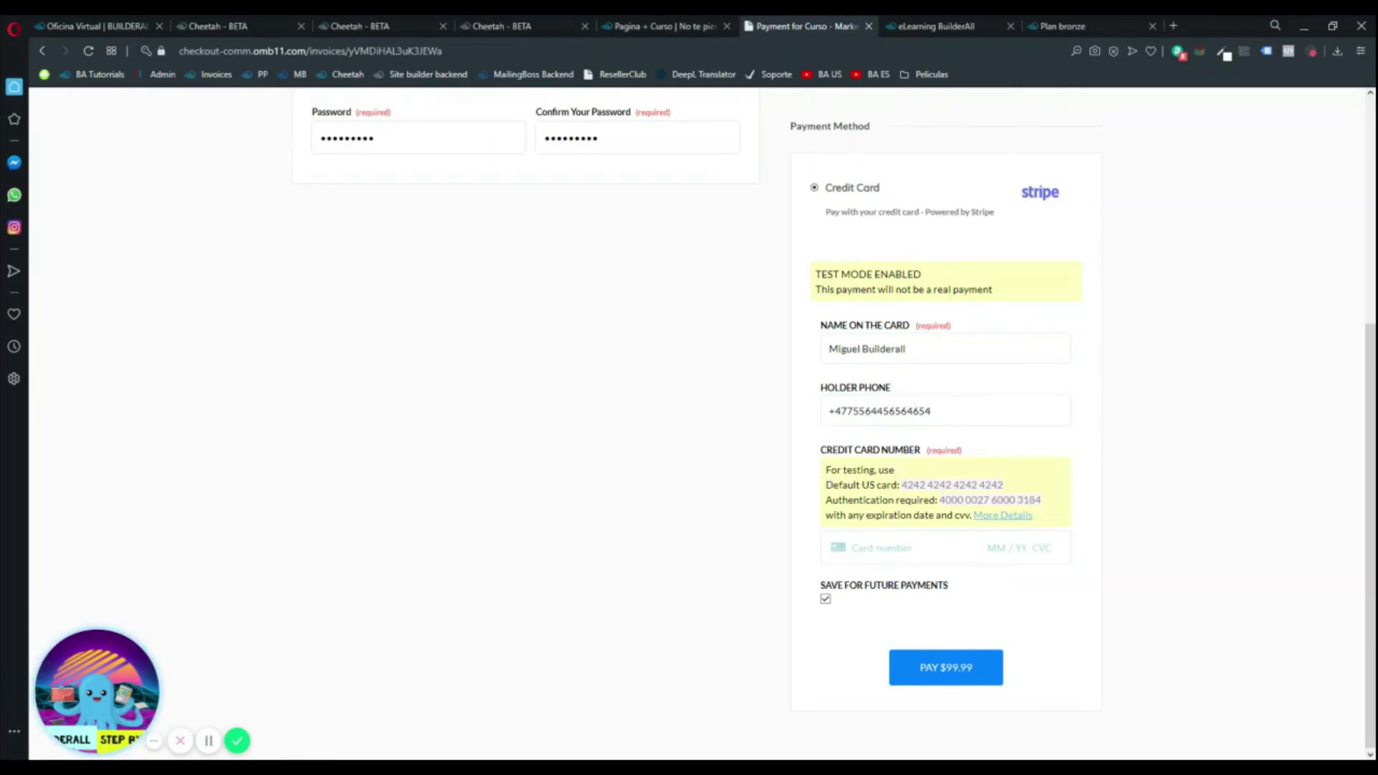
type("4242 4242")
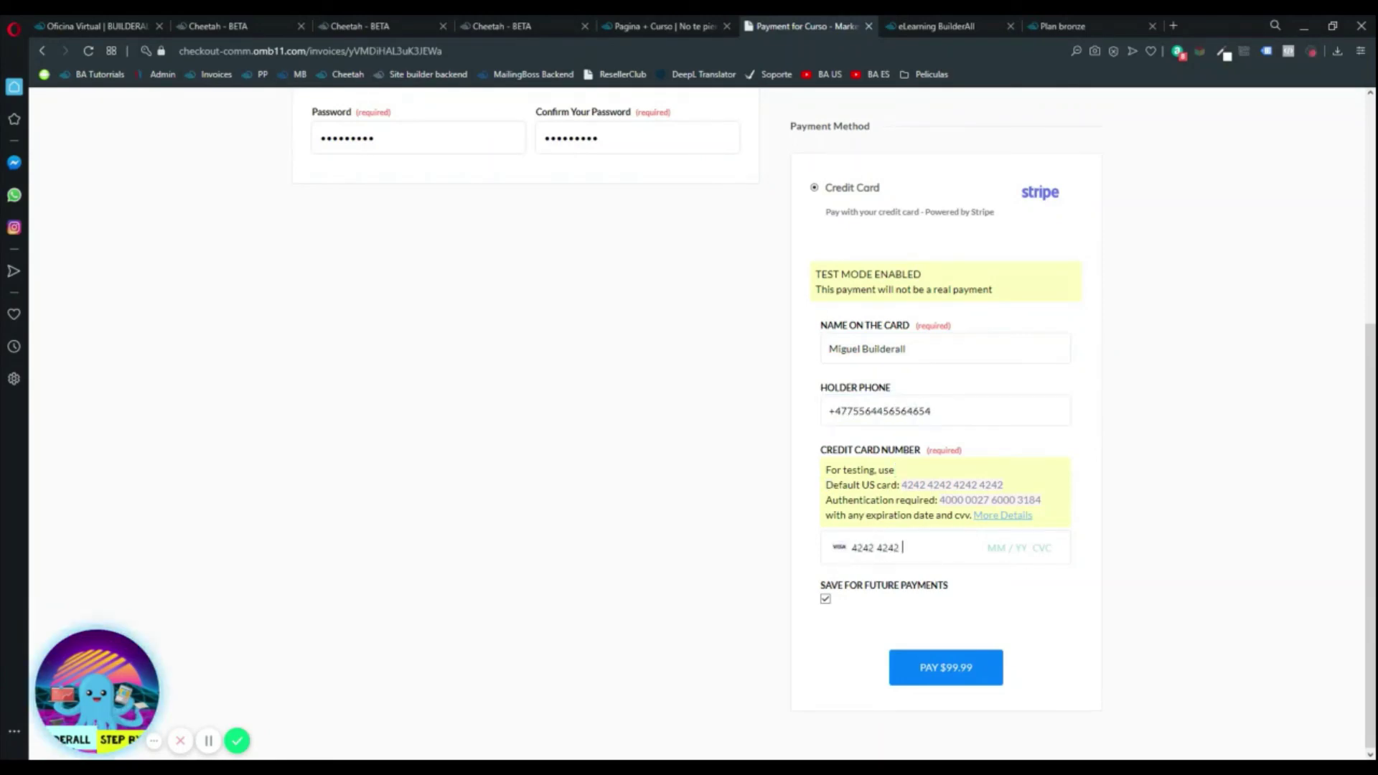
type(" 4242 4242022242424")
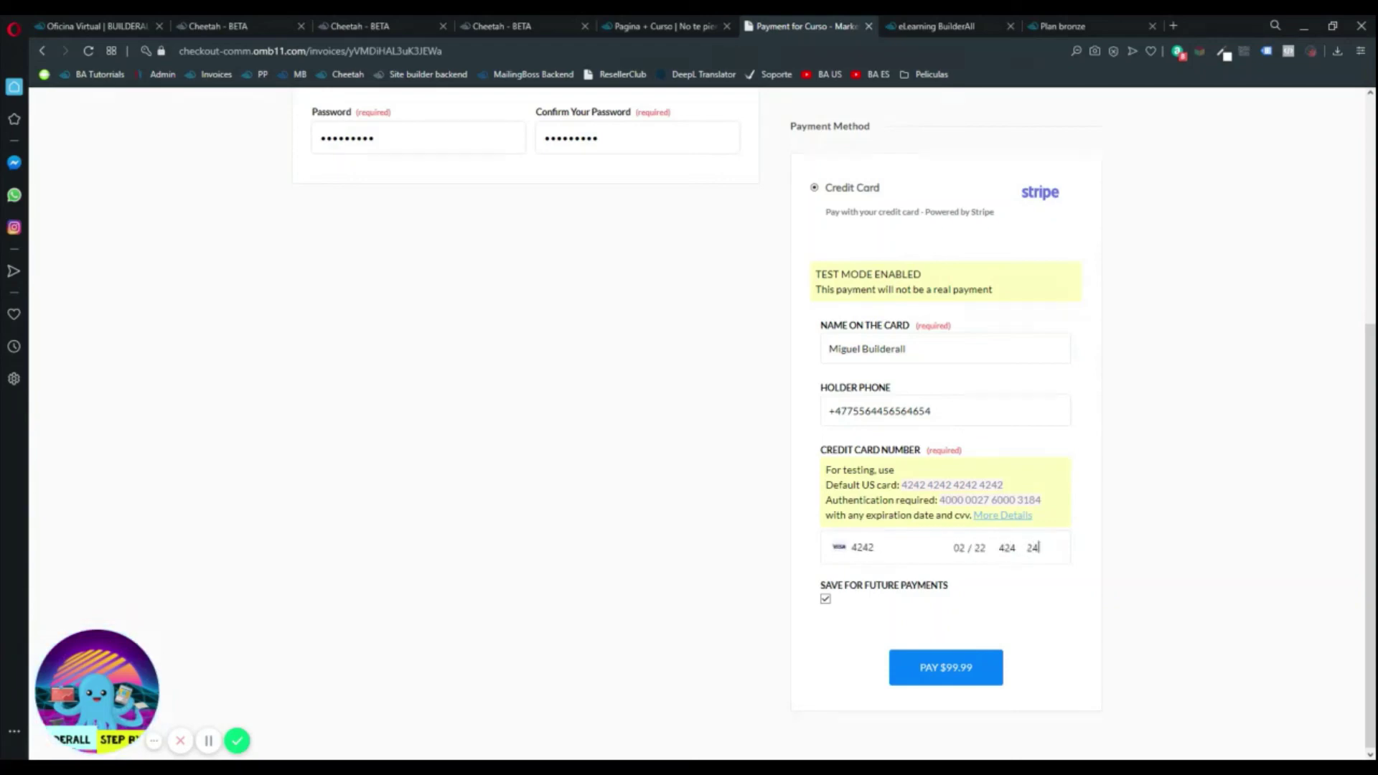
Shorten the phone number, pay the $99.99 order, and continue to the course area
left_click(952, 659)
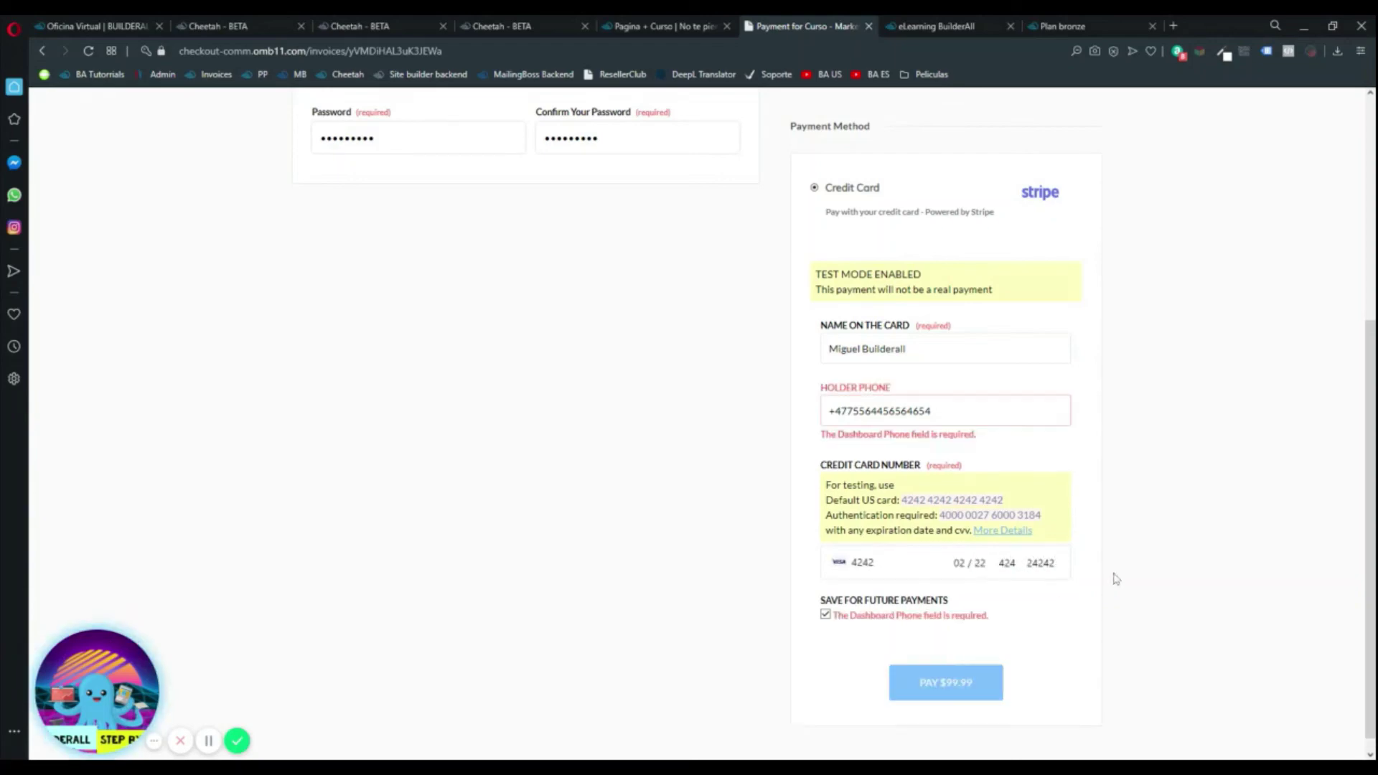
left_click(973, 422)
key("BackSpace")
key("BackSpace")
key("BackSpace")
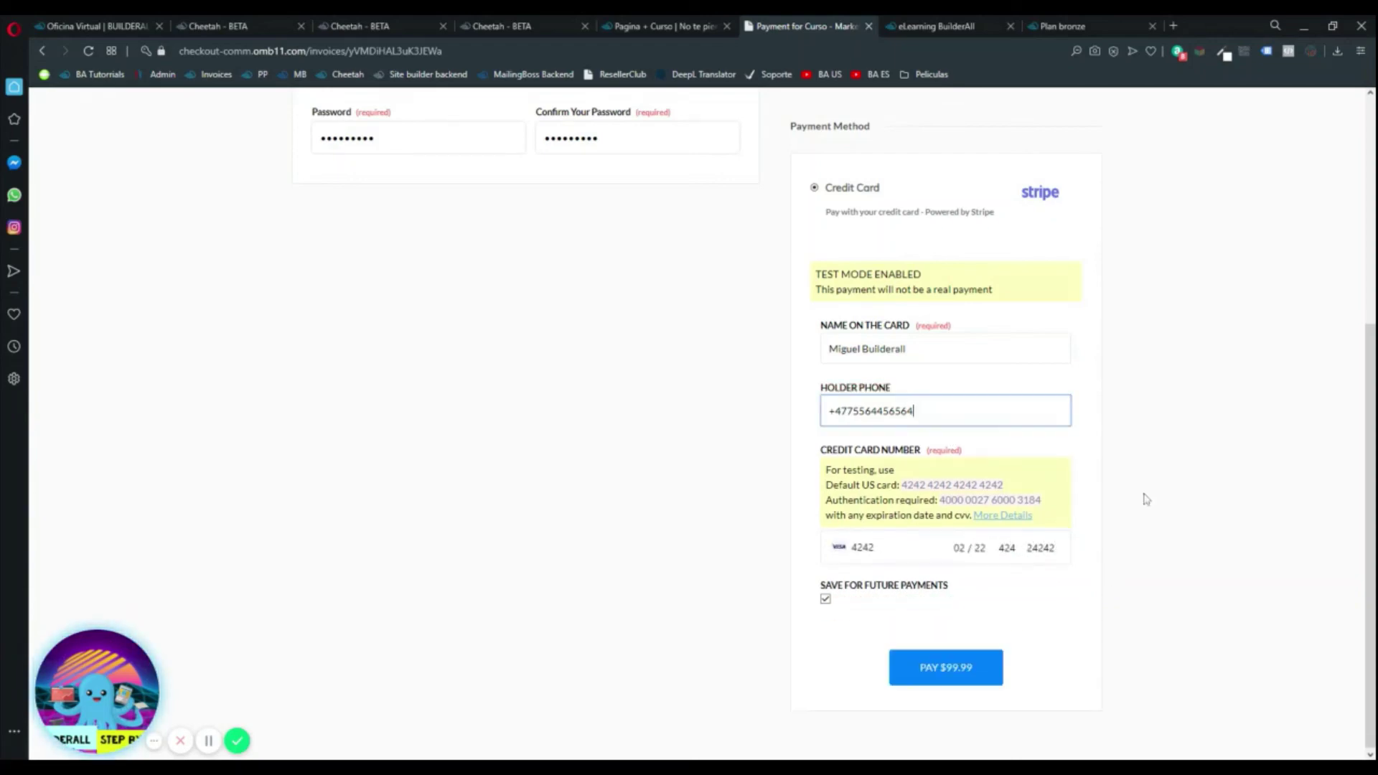
left_click(969, 680)
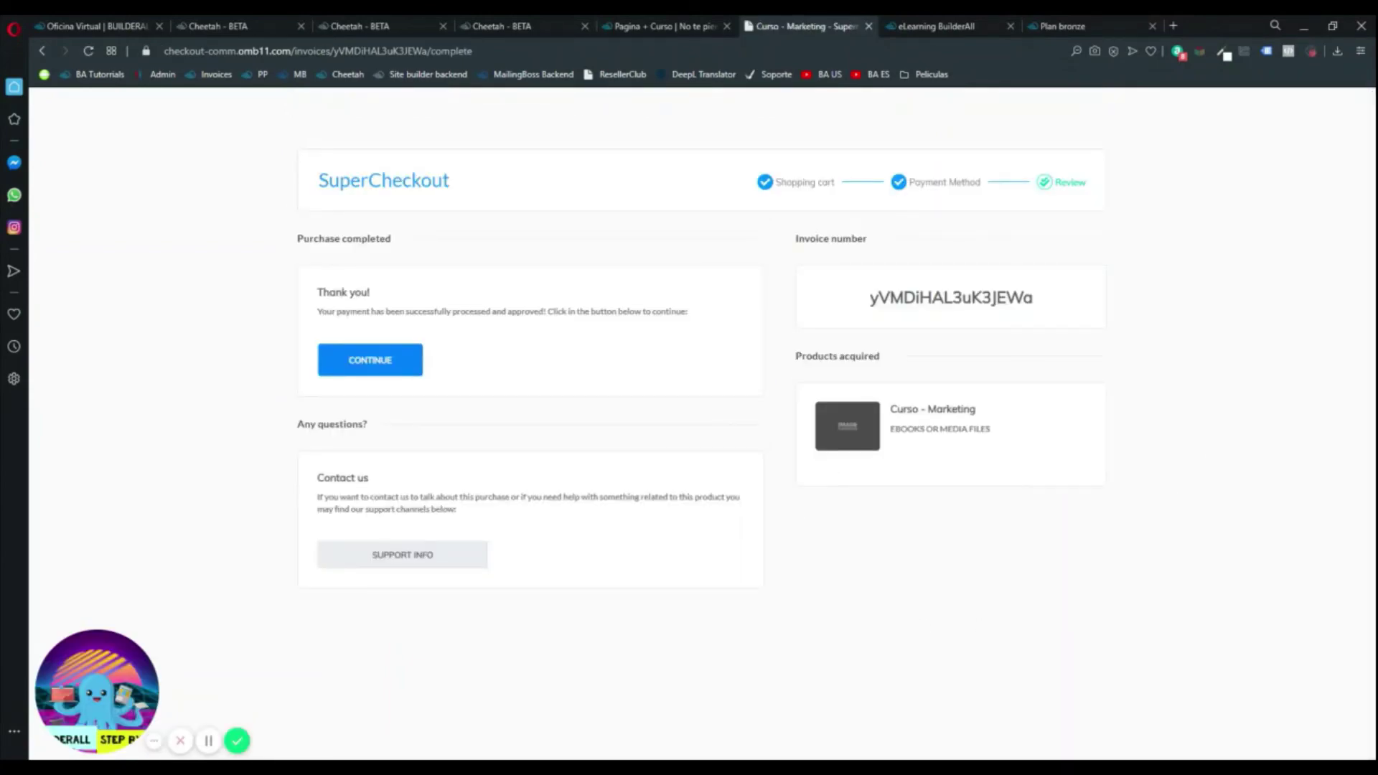
left_click(371, 370)
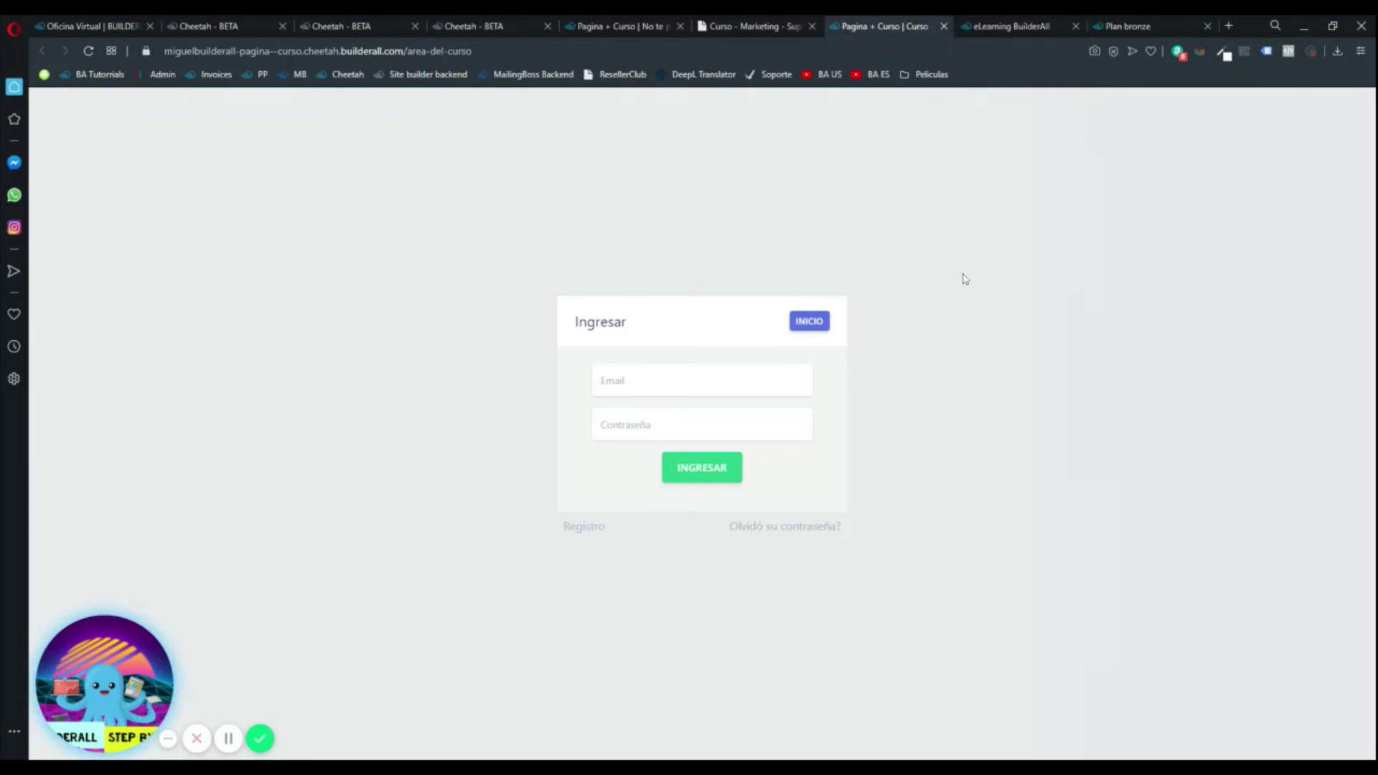
Log into the course area's Ingresar form with the buyer's email address
left_click(703, 380)
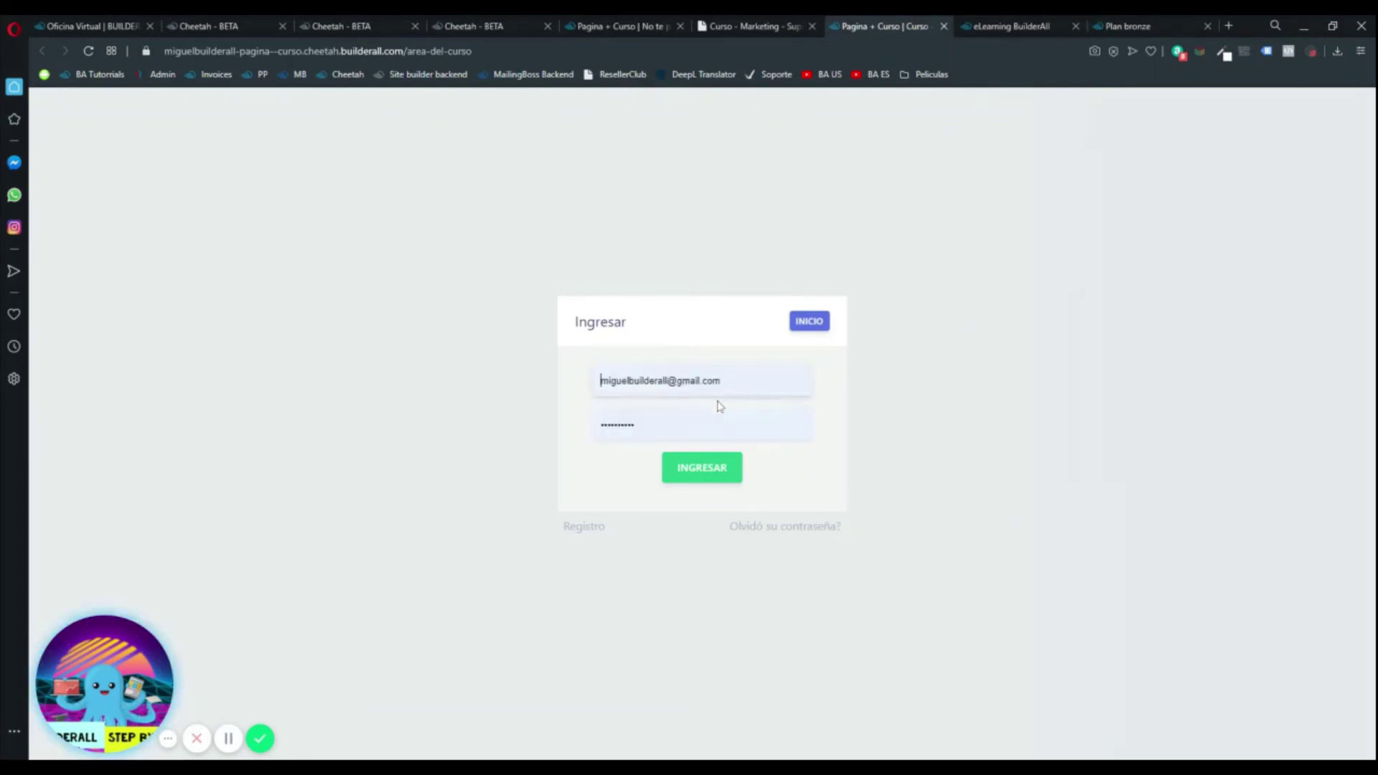
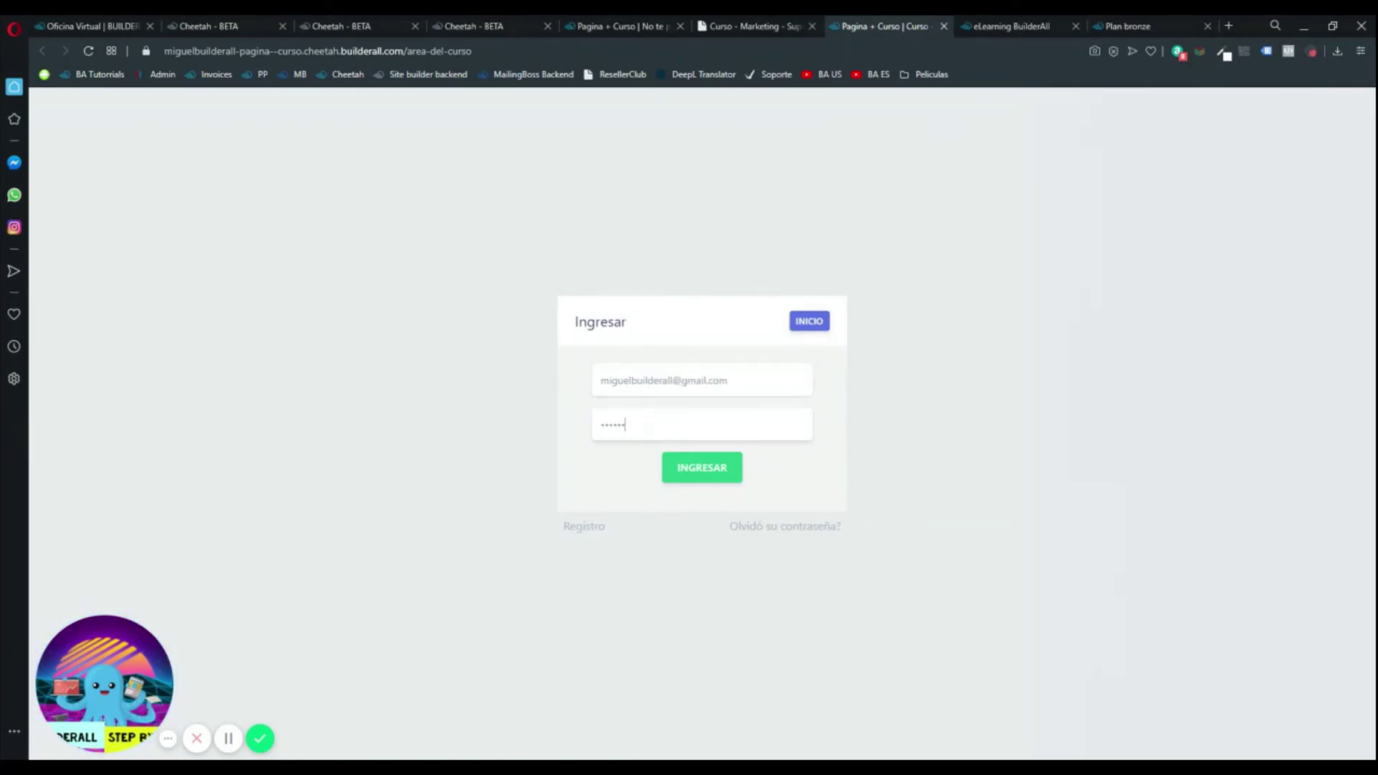
key("Return")
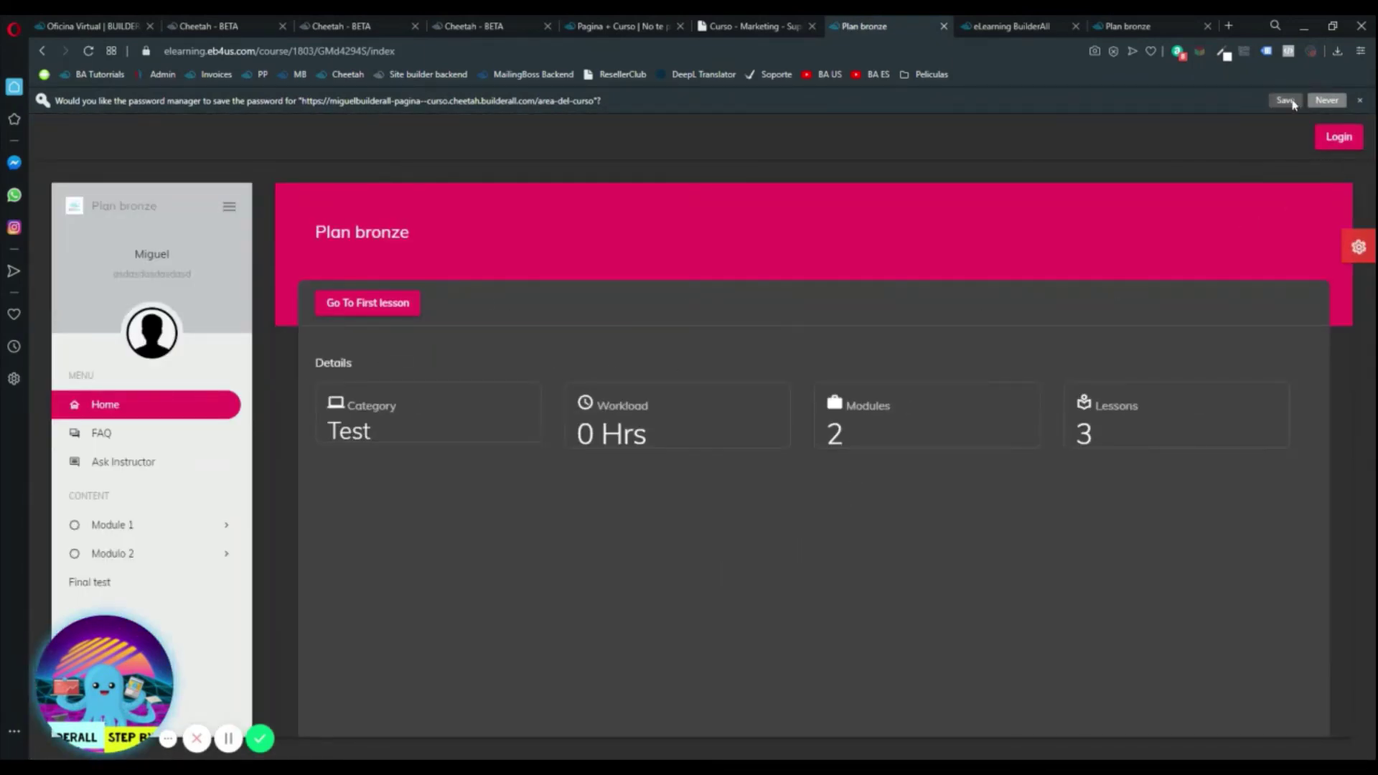
Decline saving the password, then check the checkout and Gran oportunidad tabs
left_click(1326, 102)
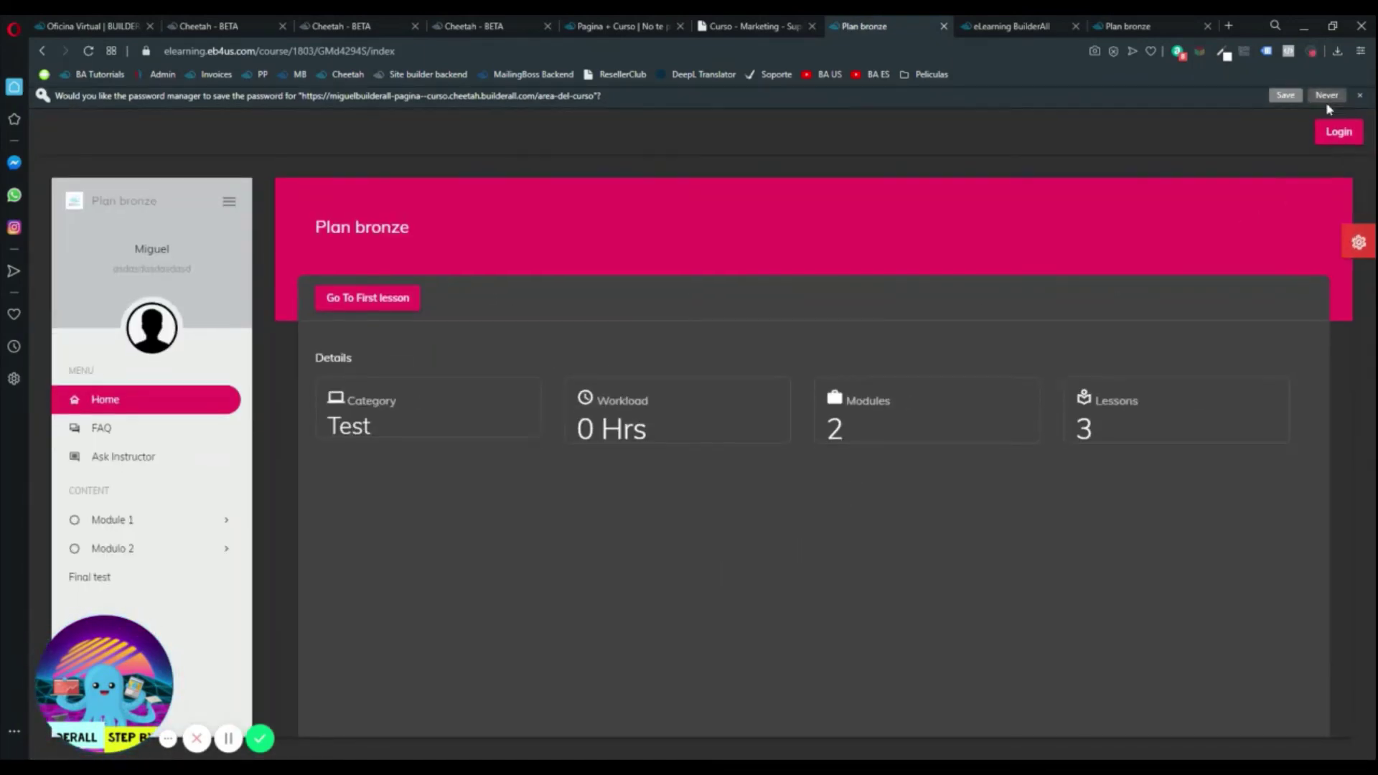
left_click(746, 23)
left_click(645, 21)
left_click(781, 22)
left_click(673, 21)
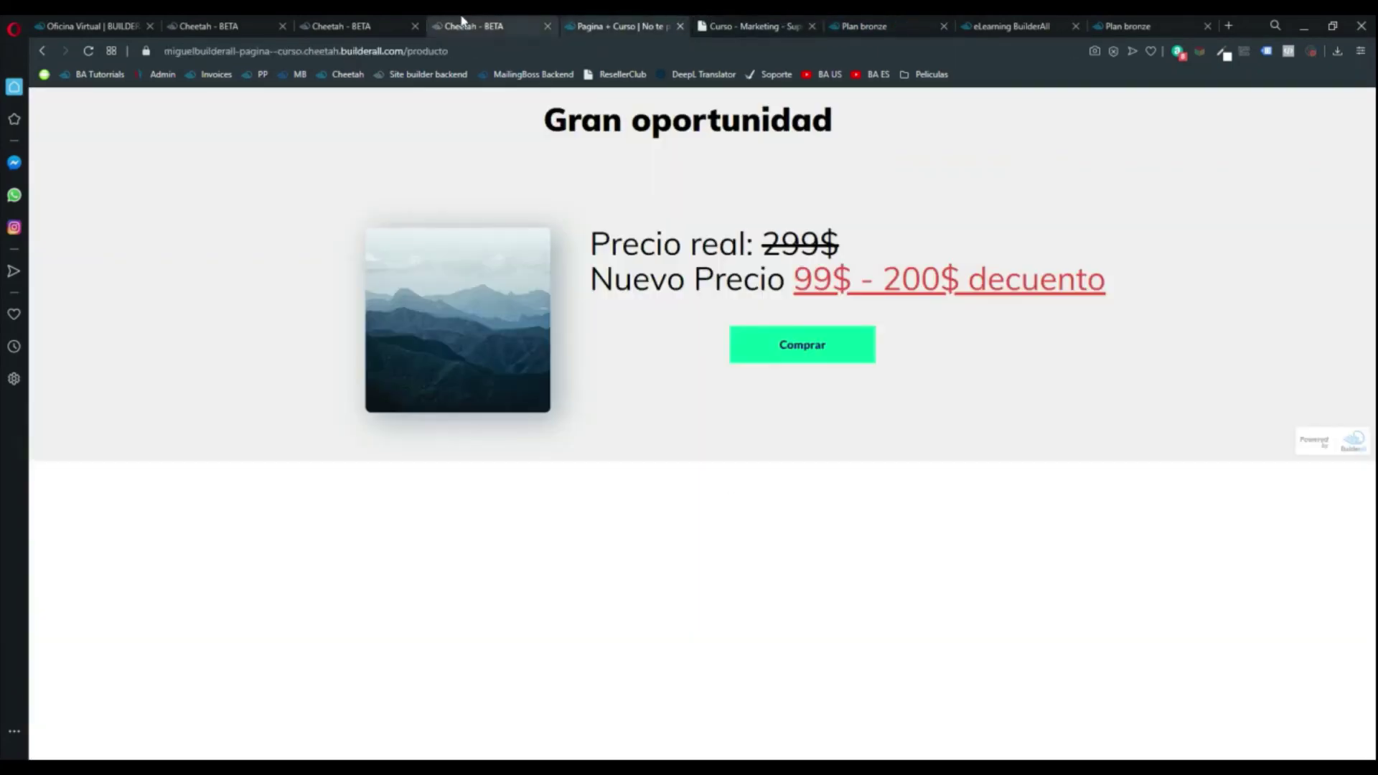
left_click(463, 22)
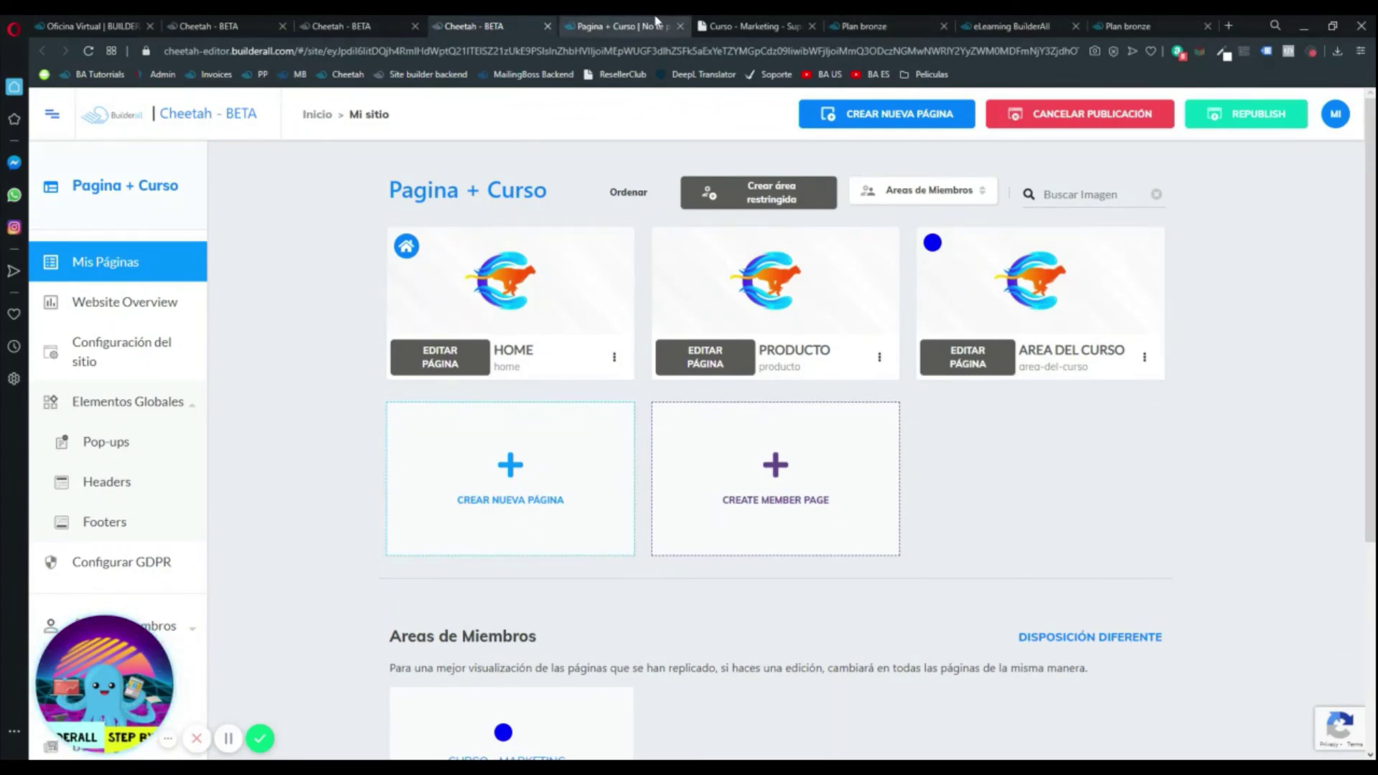
Cycle through the Plan bronze, eLearning and checkout tabs, ending on the site editor's page list
left_click(1128, 27)
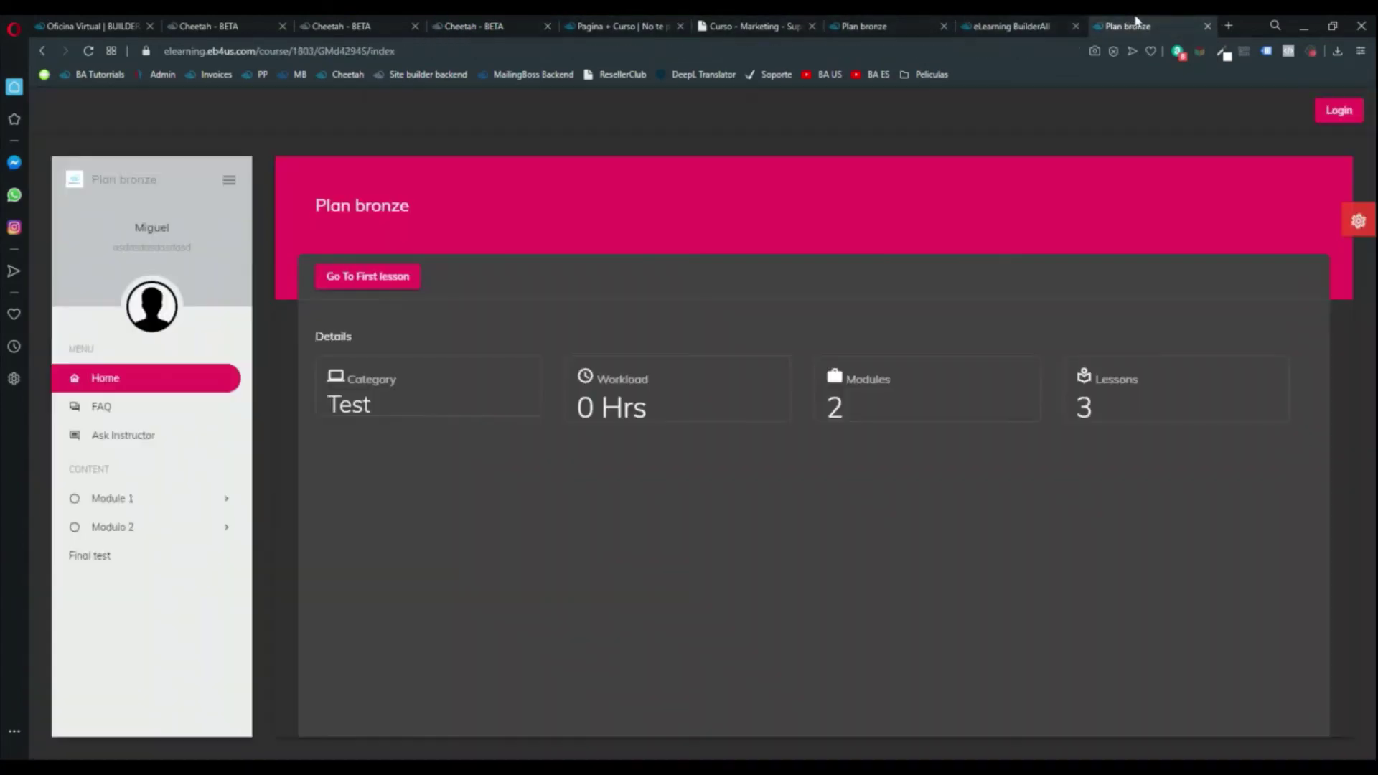
left_click(994, 26)
left_click(925, 26)
left_click(789, 27)
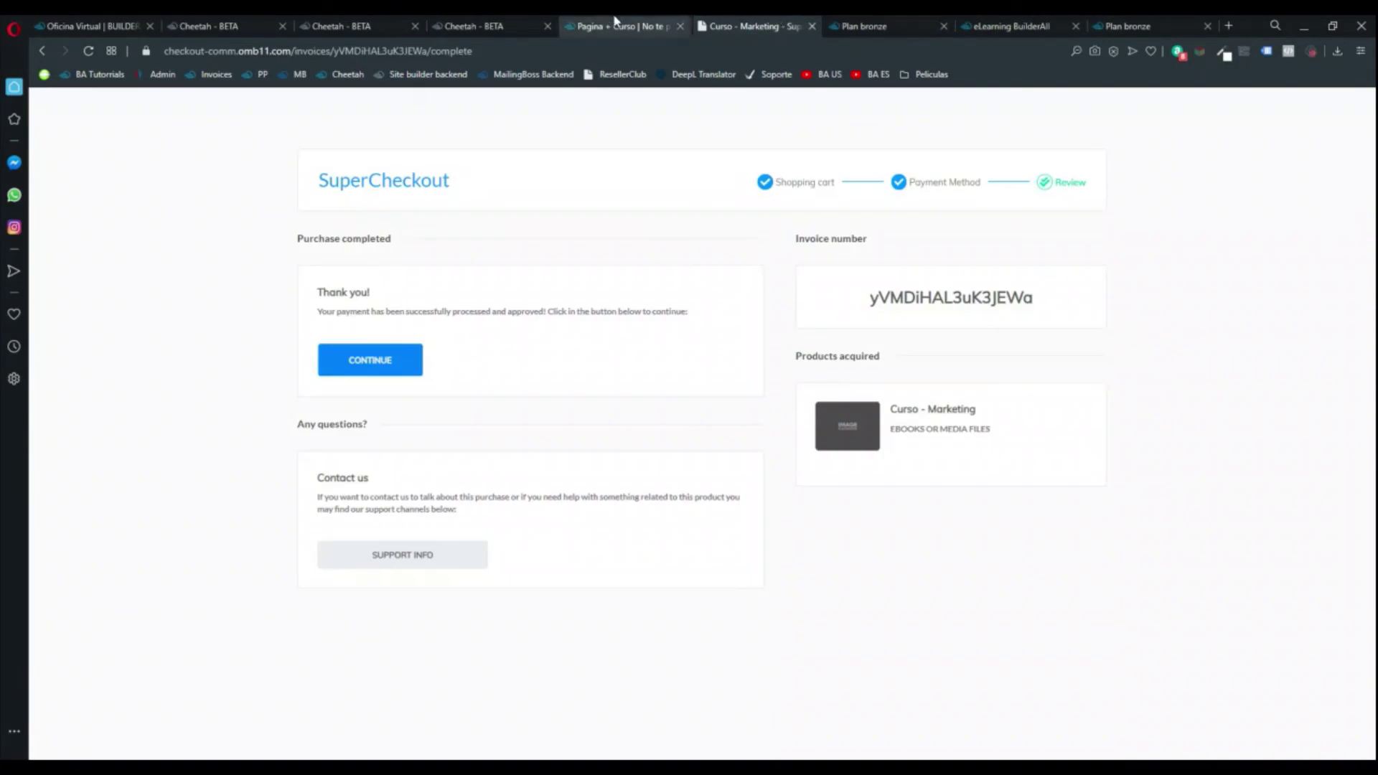
left_click(618, 26)
left_click(468, 27)
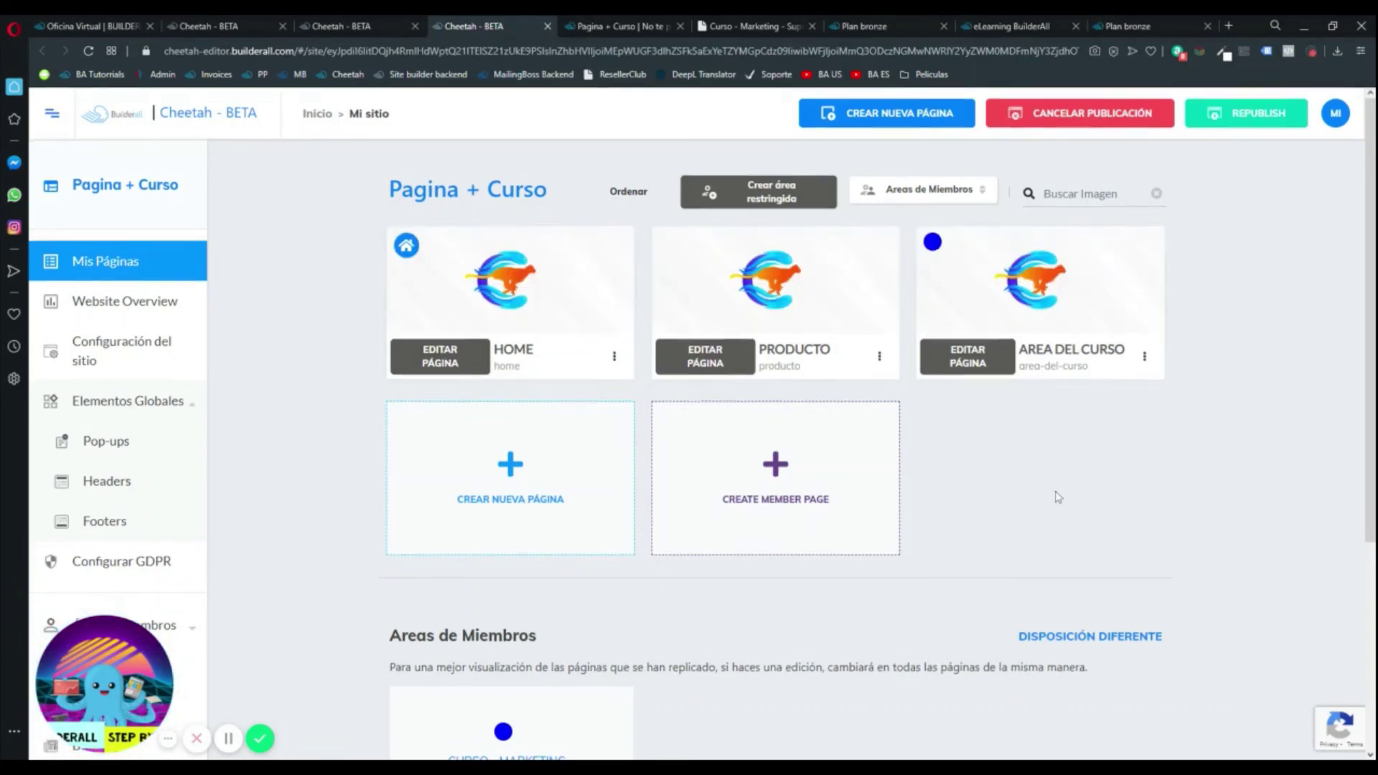
scroll(1055, 495, "down", 1)
scroll(1004, 525, "up", 1)
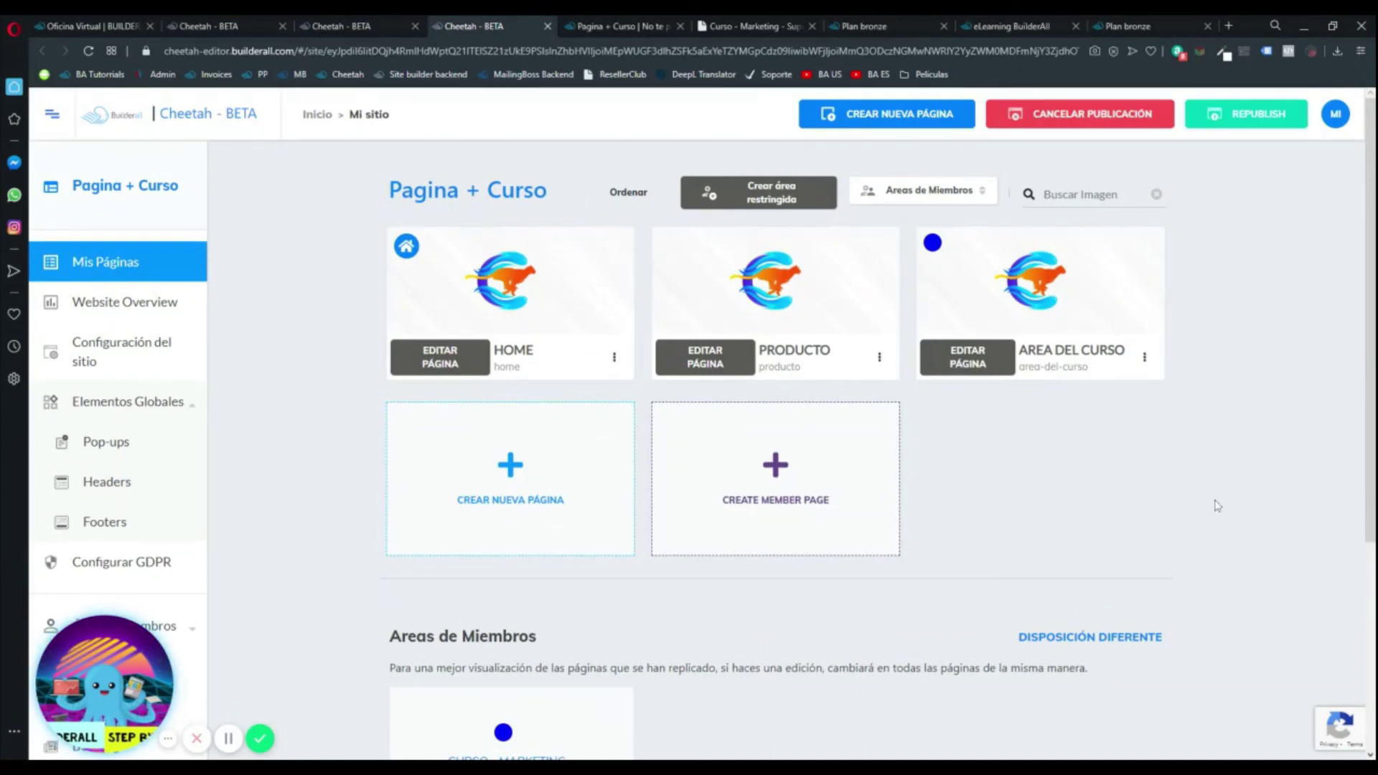
scroll(1224, 560, "down", 4)
scroll(1228, 593, "up", 4)
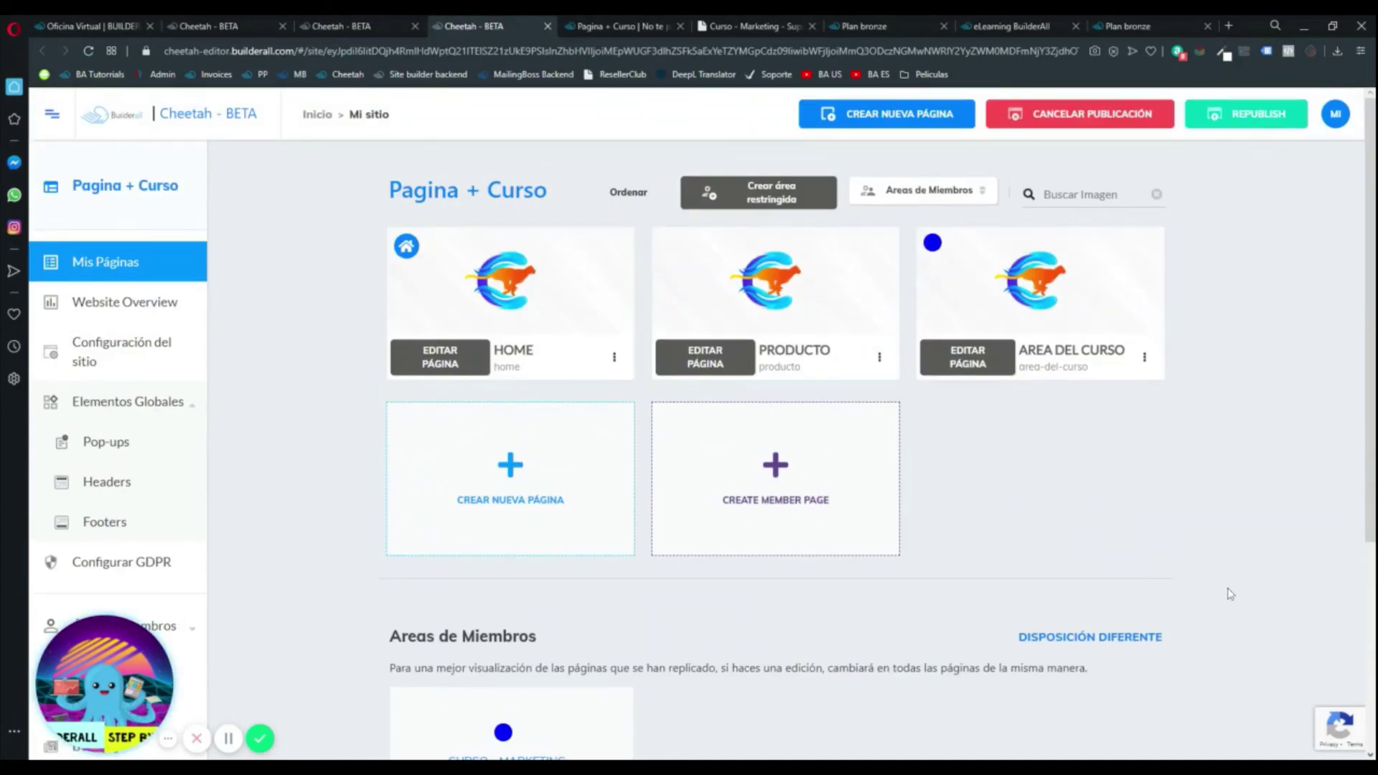